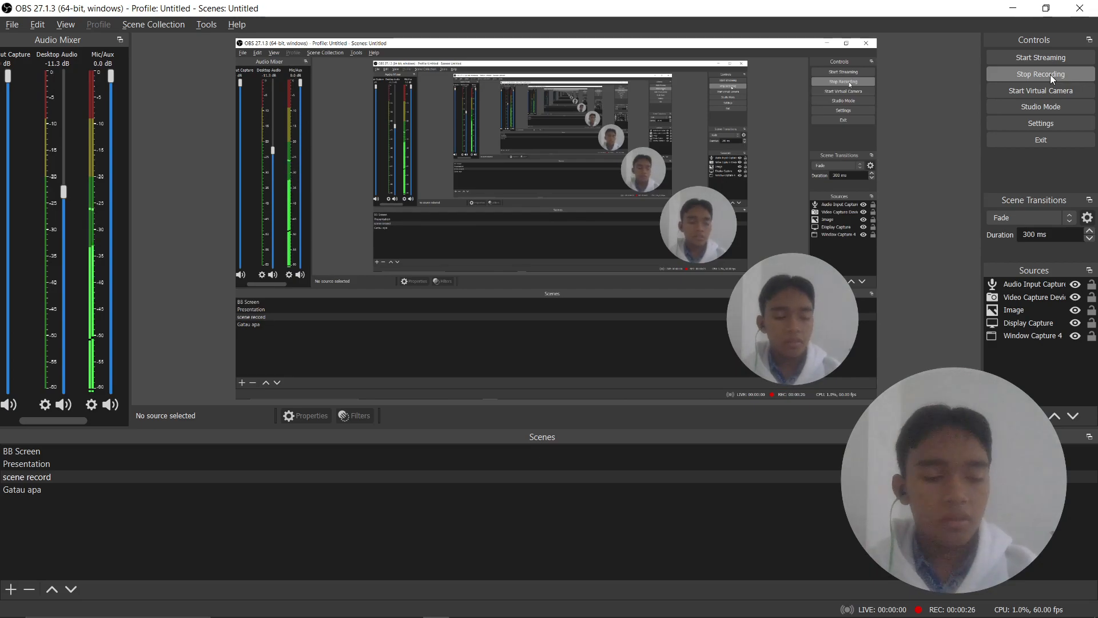
# Switch to Kodular Creator in the browser and start a new project named Name_card.
pyautogui.hotkey('alt', 'Tab')
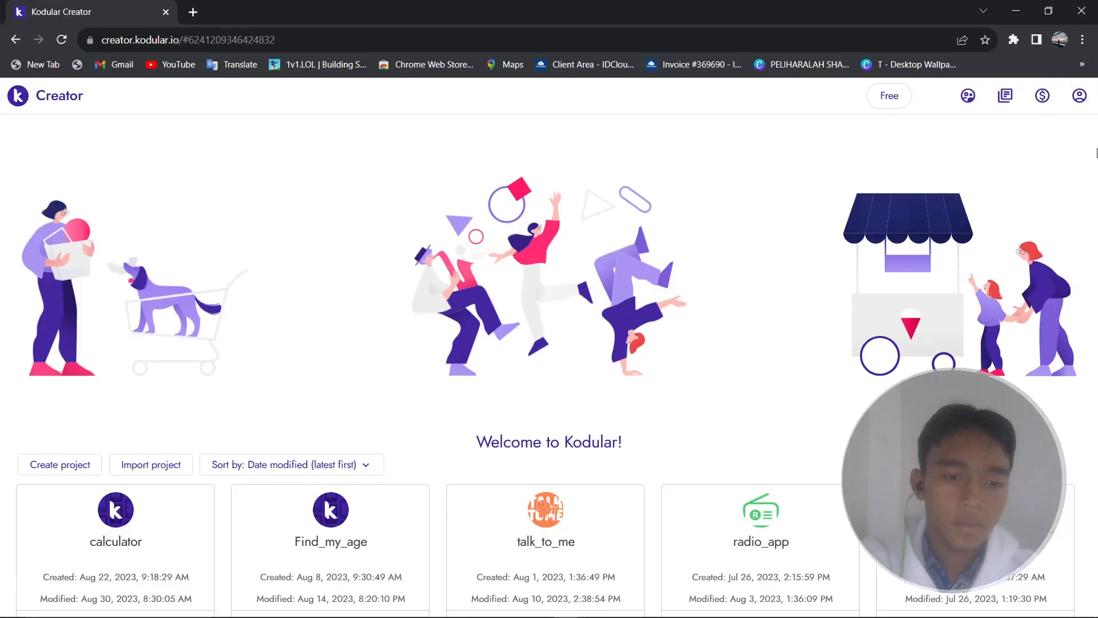
pyautogui.scroll(-3, 792, 298)
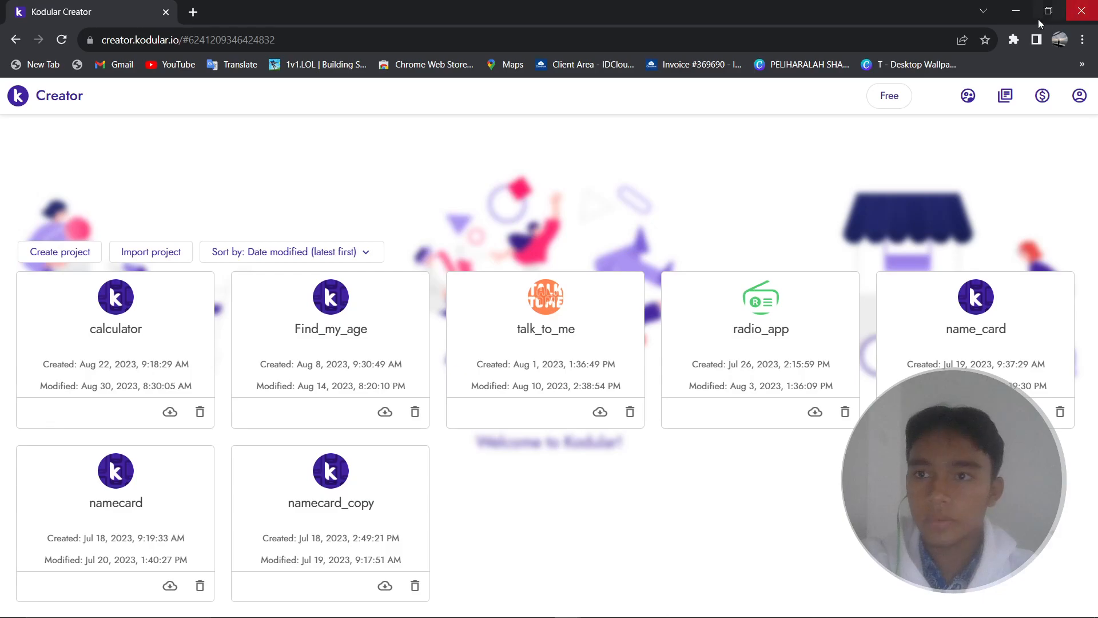
pyautogui.scroll(3, 547, 182)
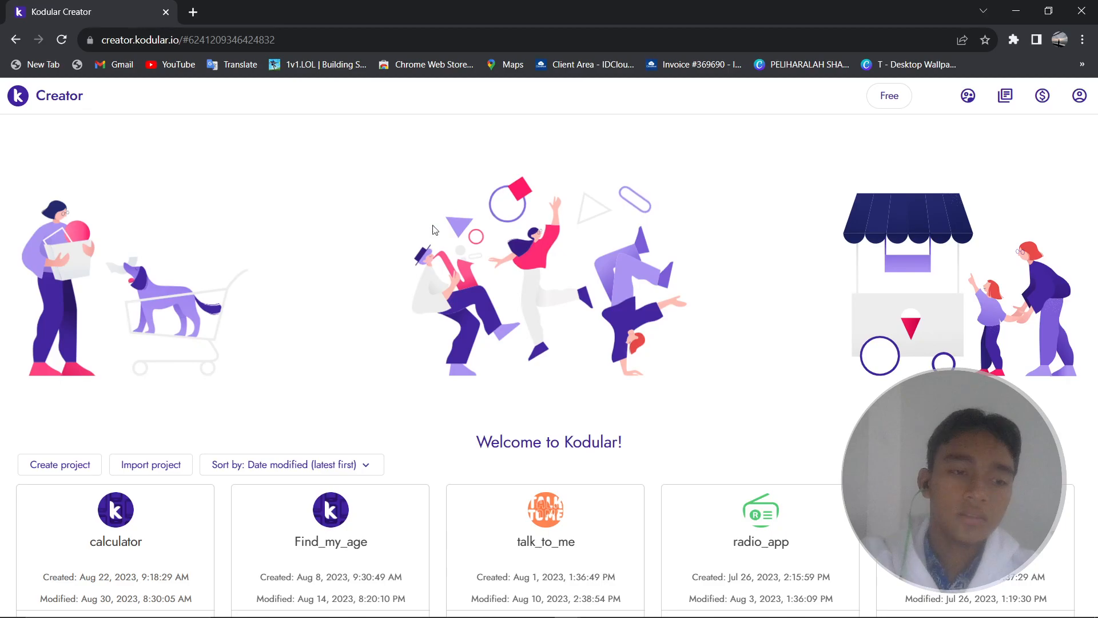
pyautogui.click(68, 461)
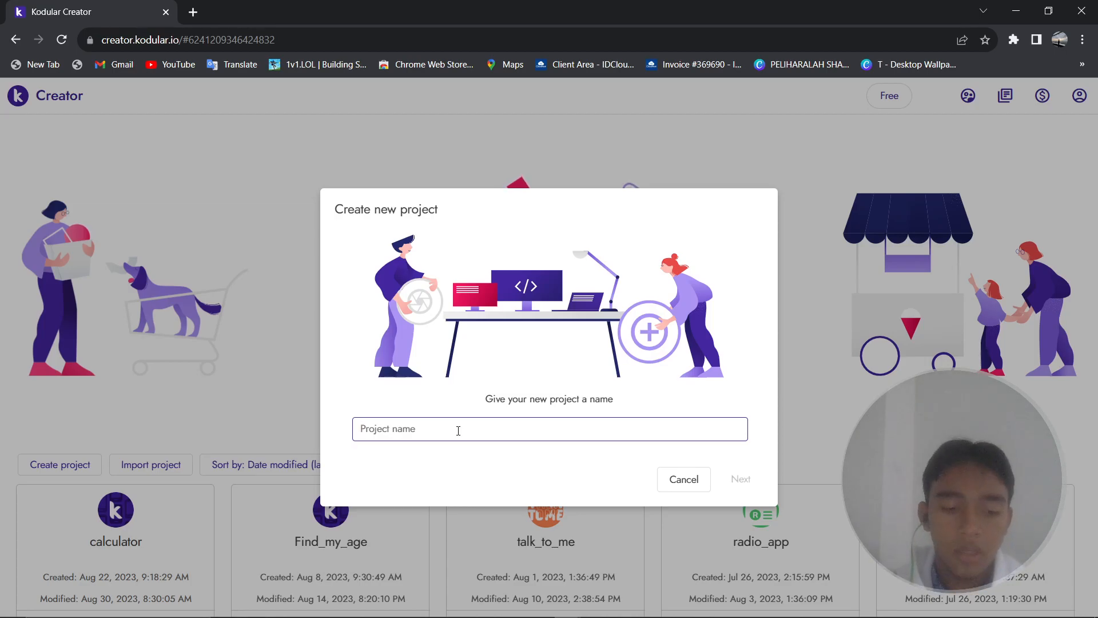
pyautogui.write('Hi')
pyautogui.press('BackSpace')
pyautogui.press('BackSpace')
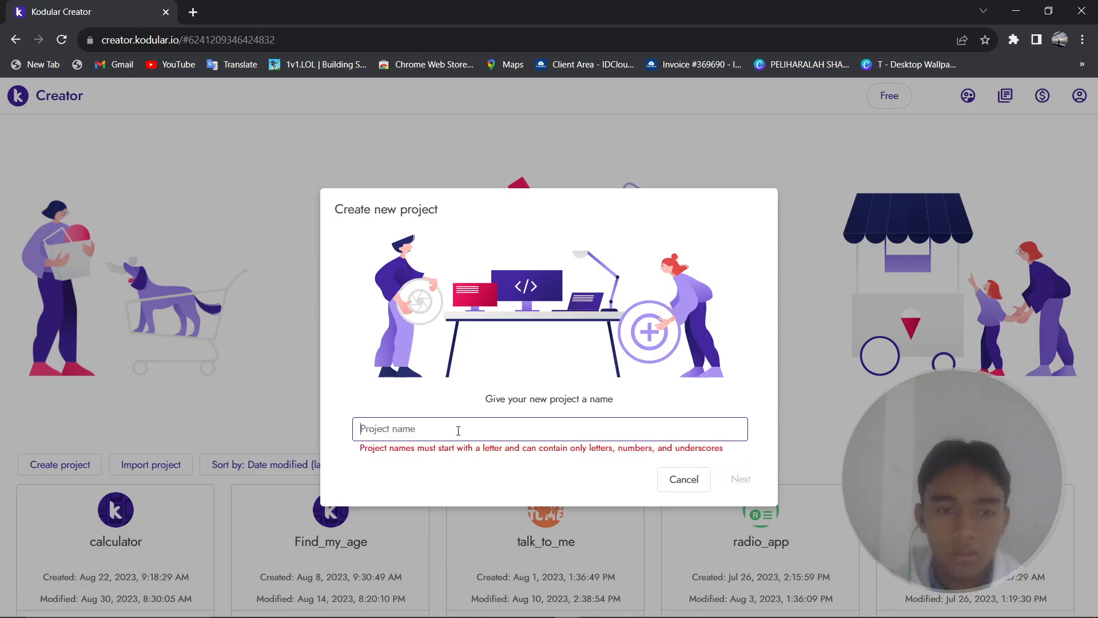
pyautogui.write('Name_card')
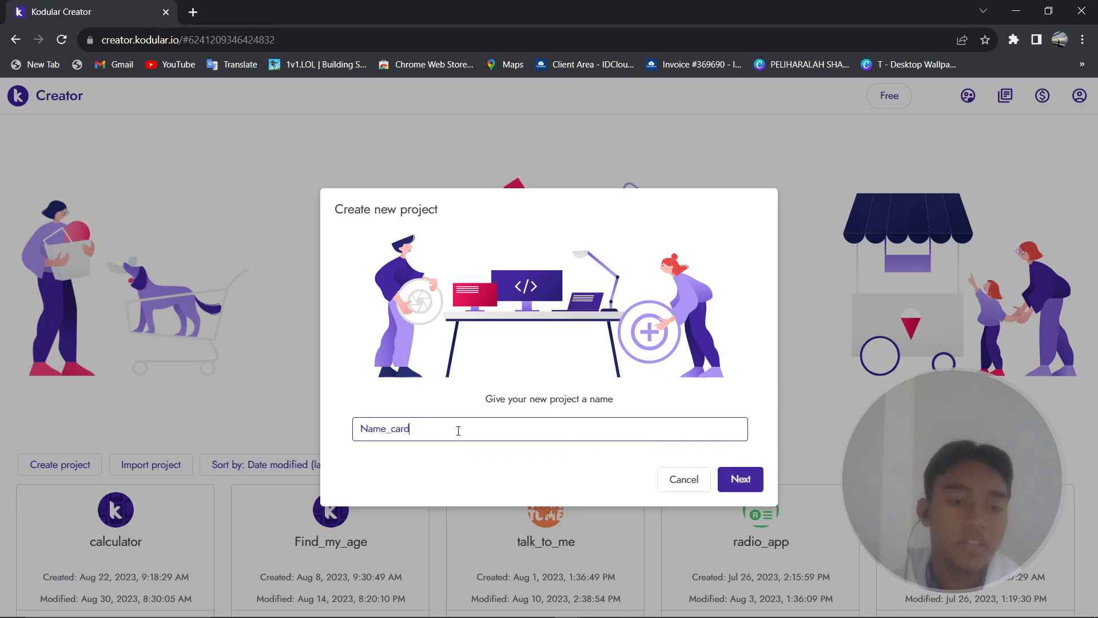
pyautogui.click(739, 481)
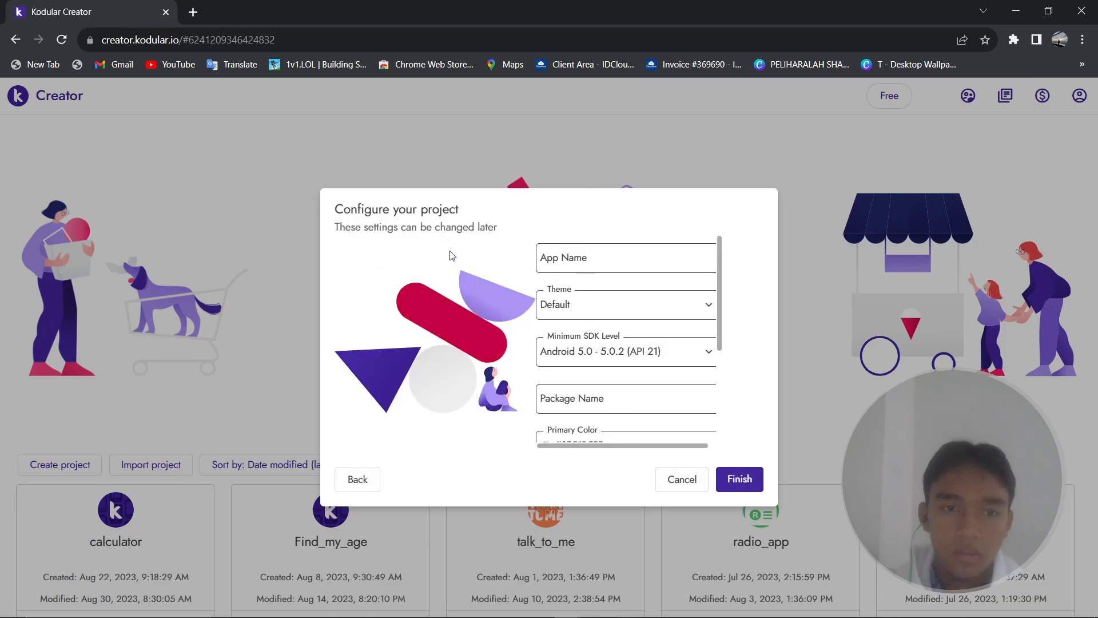
# Examine the app name, theme, minimum SDK level, package name and colour options in the project configuration.
pyautogui.click(593, 305)
pyautogui.click(514, 230)
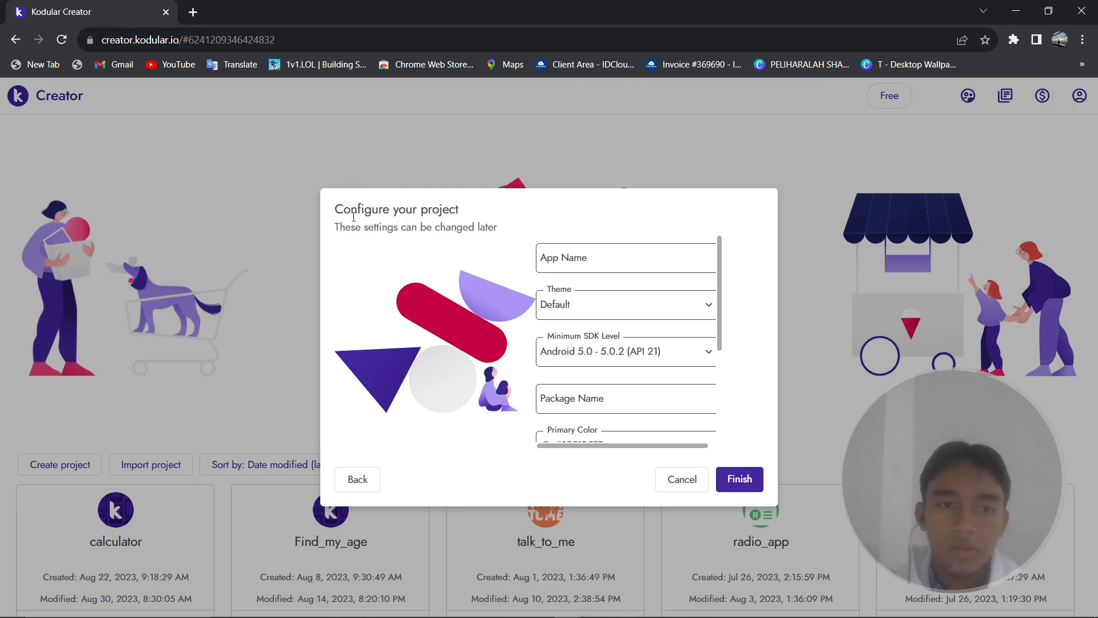
pyautogui.click(633, 247)
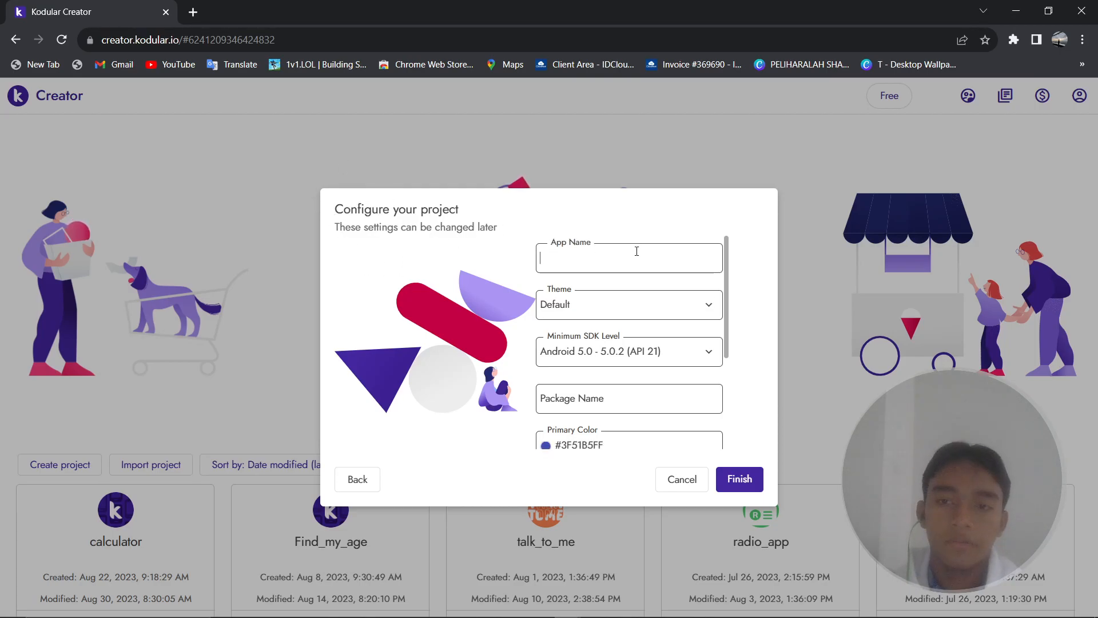
pyautogui.click(608, 305)
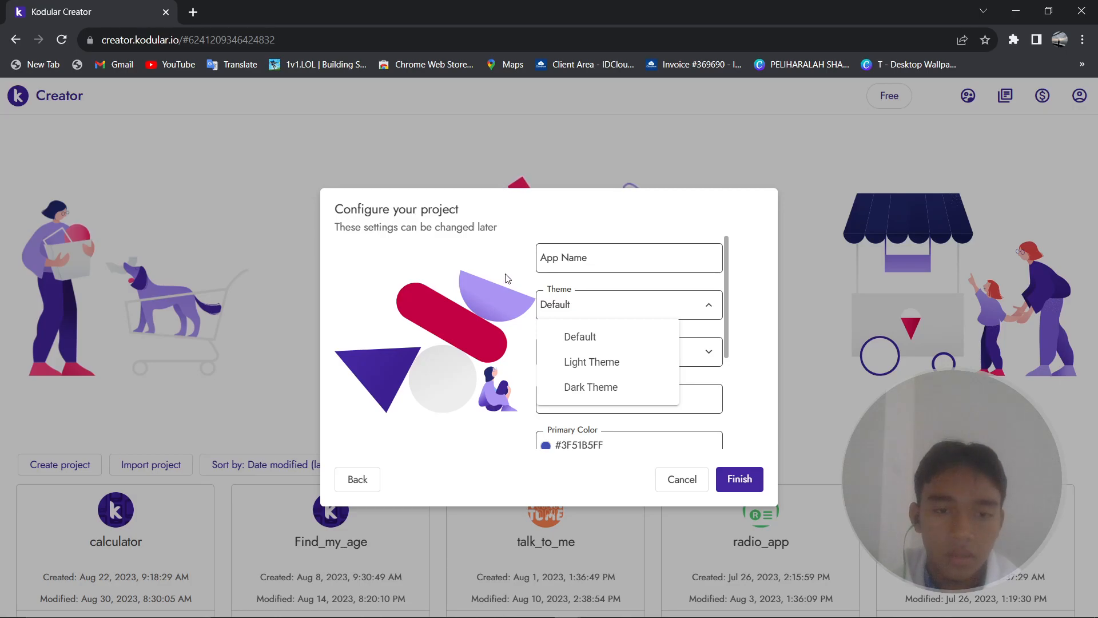
pyautogui.click(506, 279)
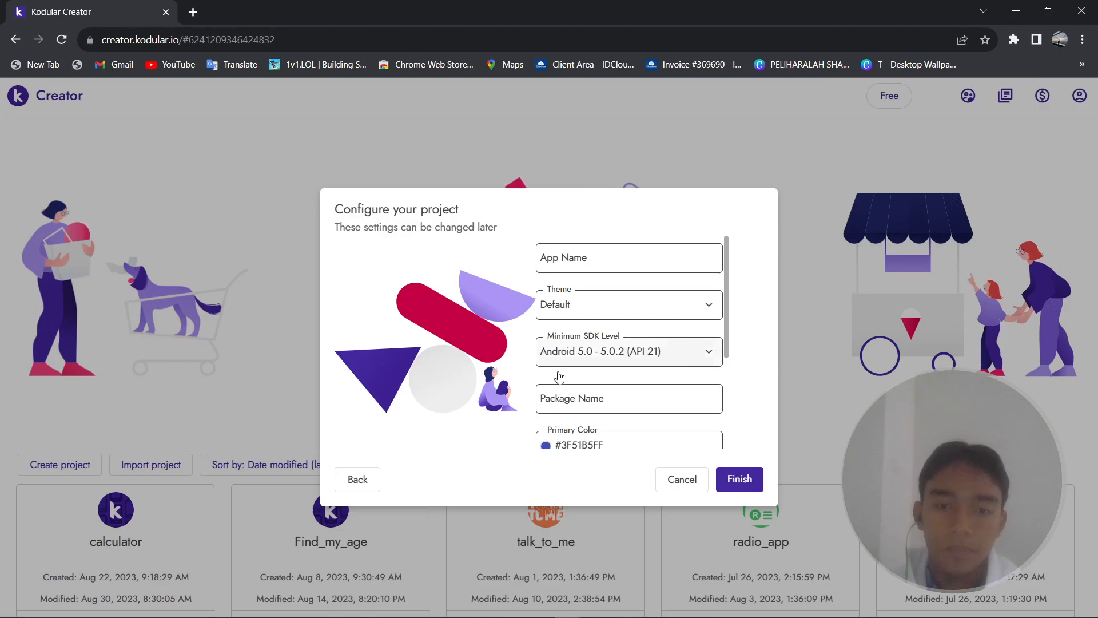
pyautogui.scroll(-3, 607, 389)
pyautogui.scroll(3, 609, 389)
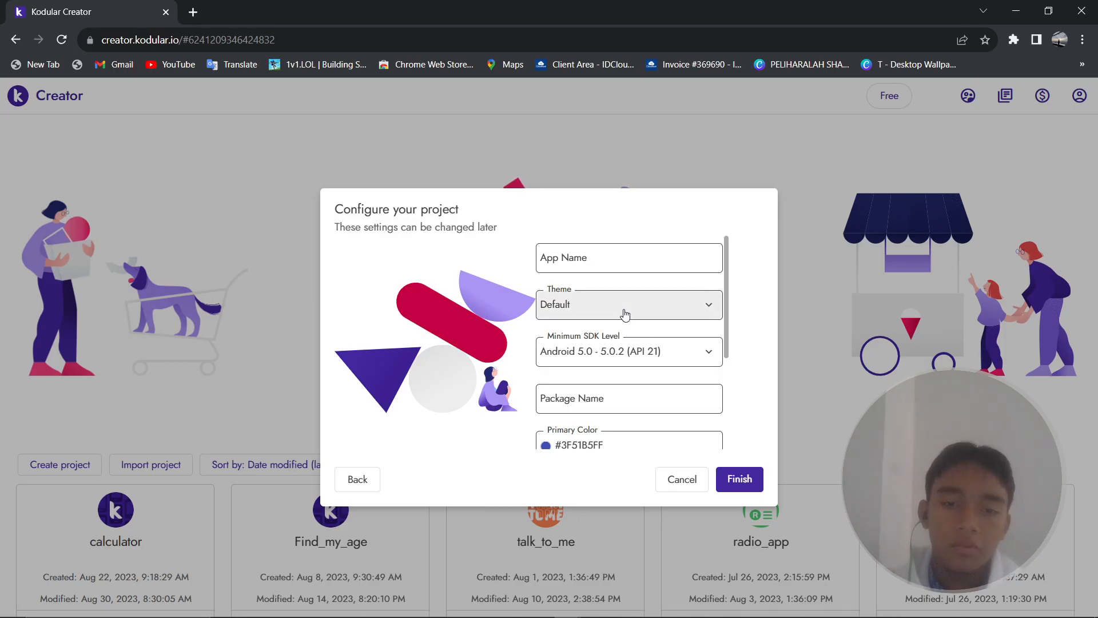
pyautogui.click(643, 348)
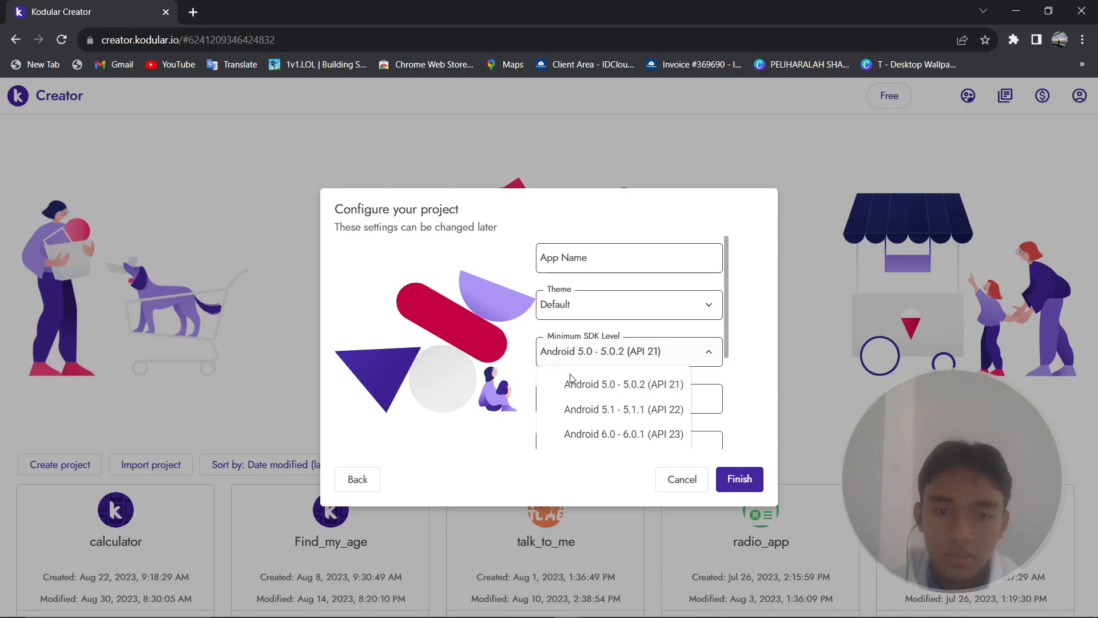
pyautogui.click(500, 338)
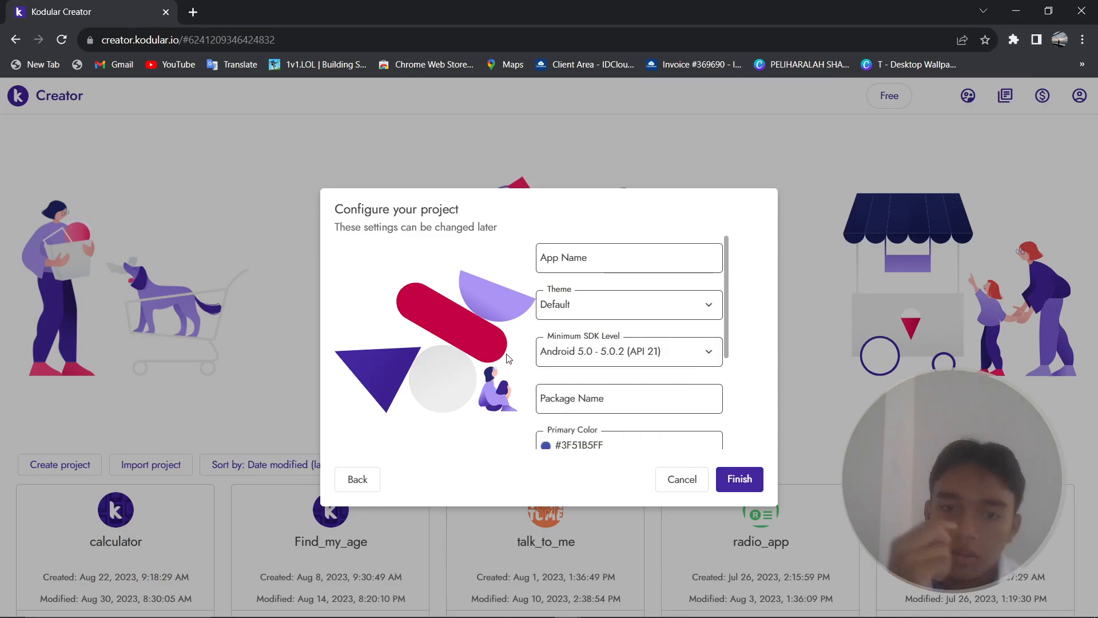
pyautogui.scroll(-3, 572, 355)
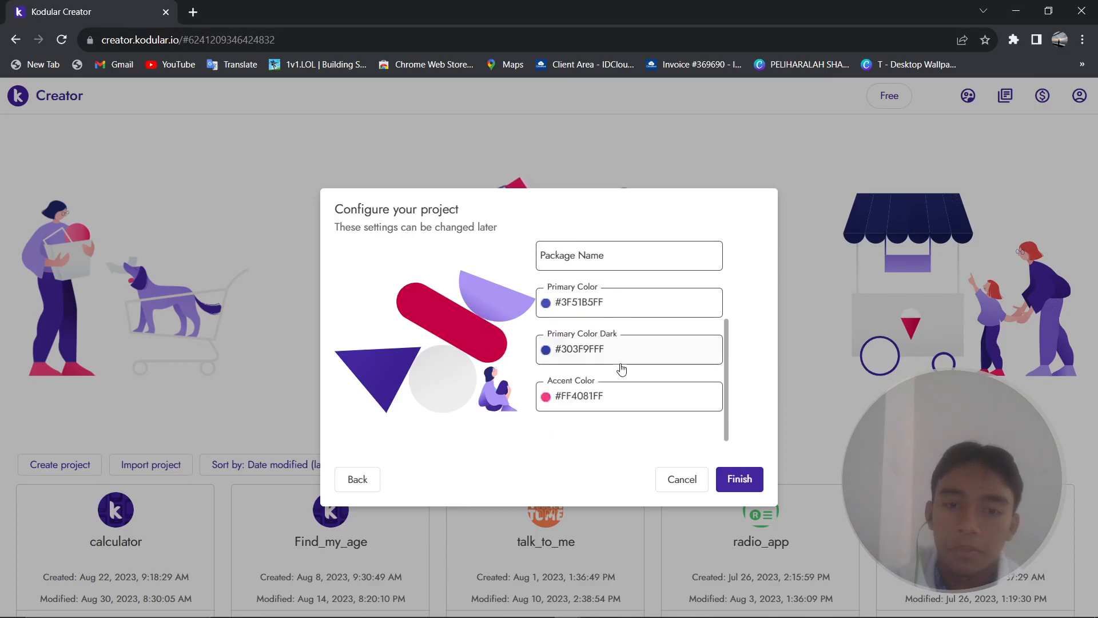
pyautogui.scroll(3, 630, 364)
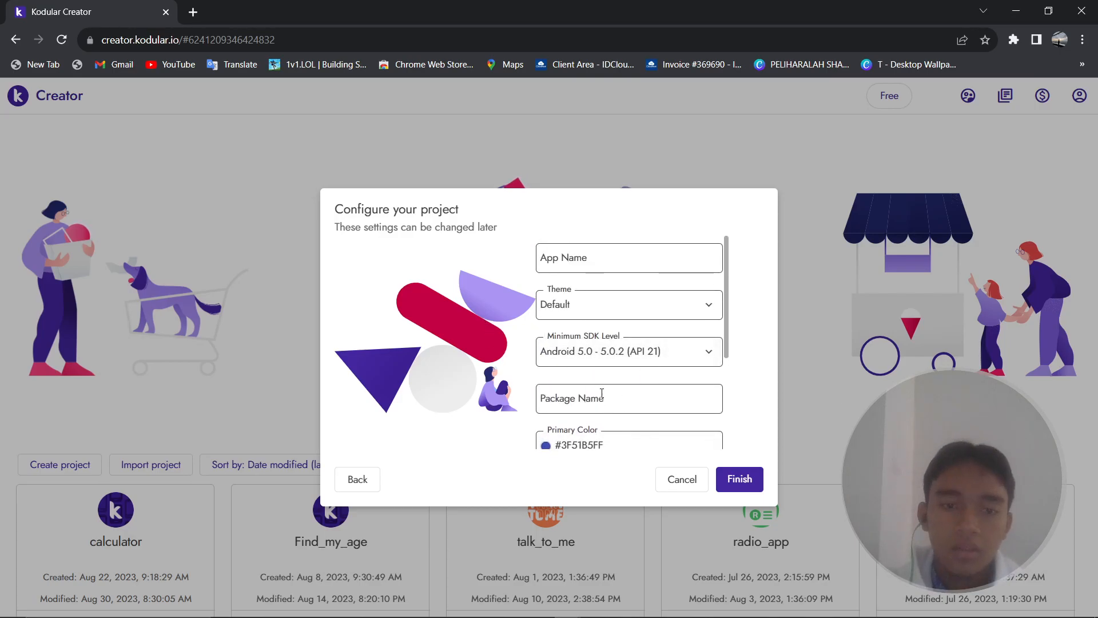
pyautogui.scroll(-3, 599, 372)
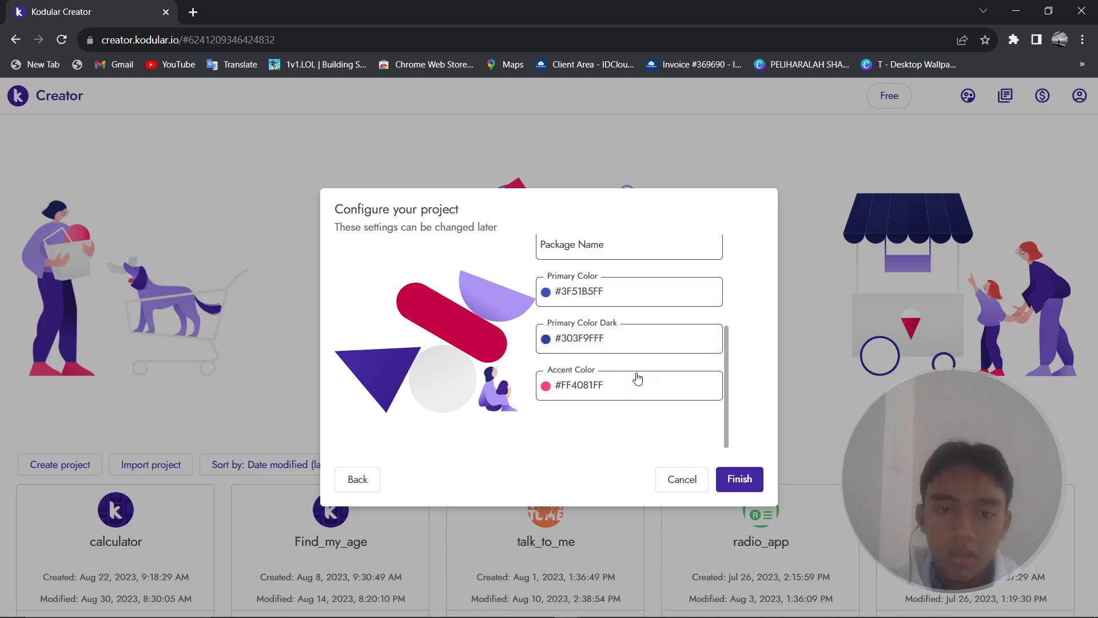
pyautogui.scroll(3, 647, 369)
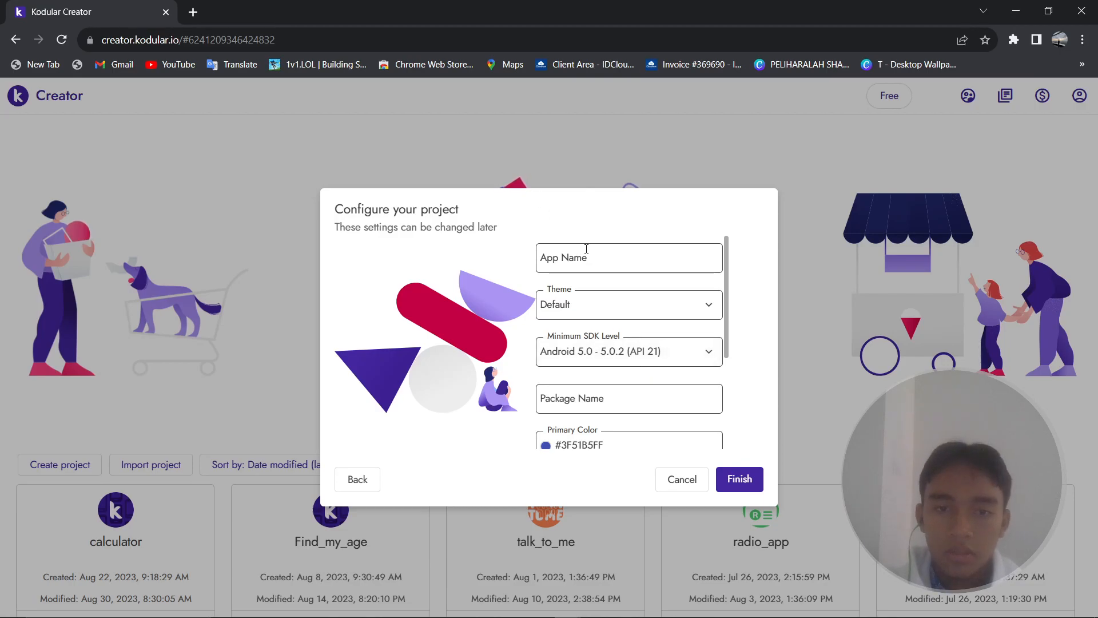
# Set the app name to Namecard APP.
pyautogui.click(616, 257)
pyautogui.write('Nam')
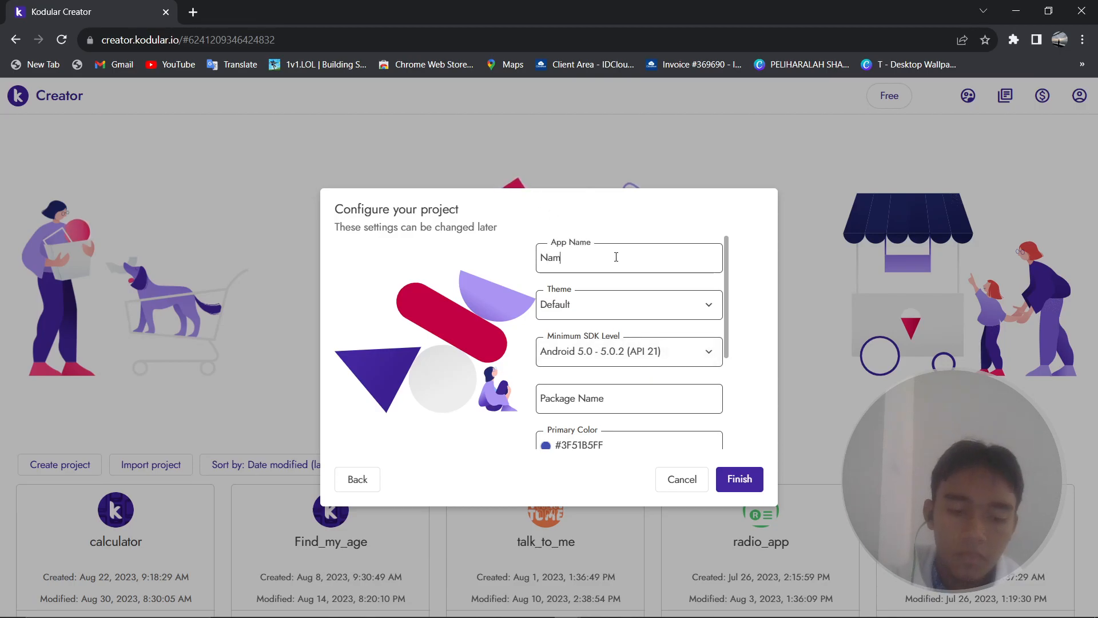
pyautogui.write('ecard APP')
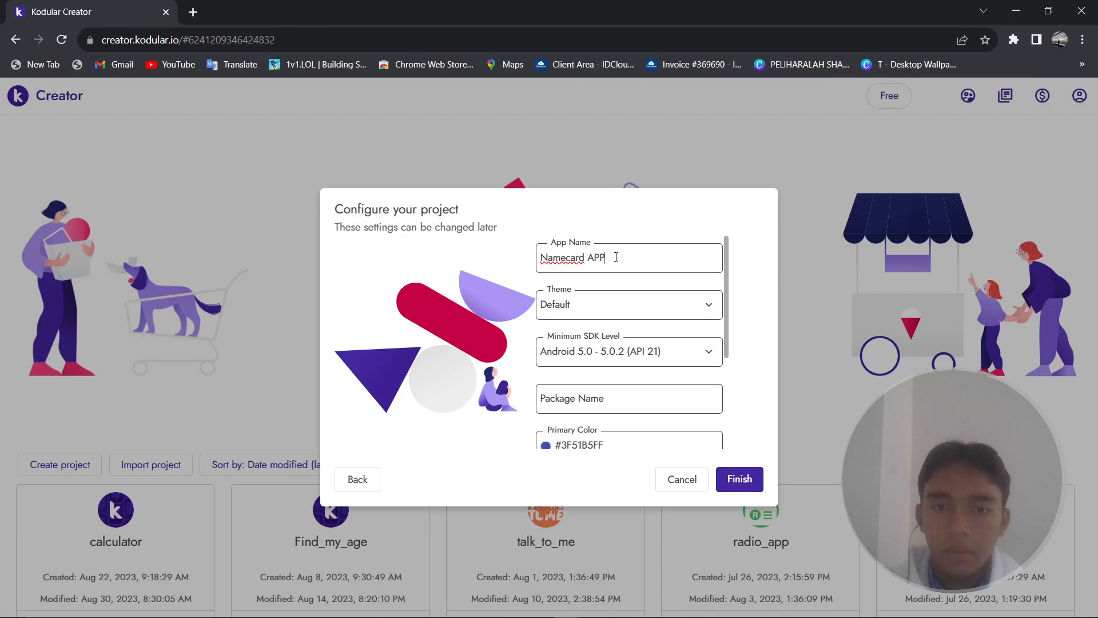
pyautogui.click(519, 336)
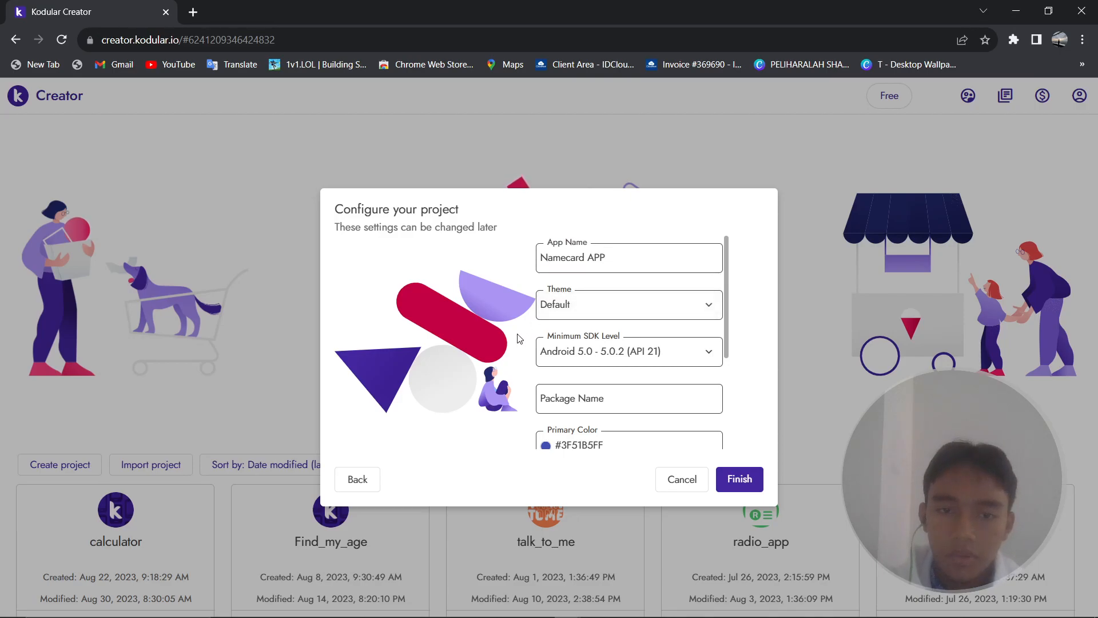
# Choose Android 5.0 - 5.0.2 (API 21) as the project's minimum SDK level.
pyautogui.click(617, 351)
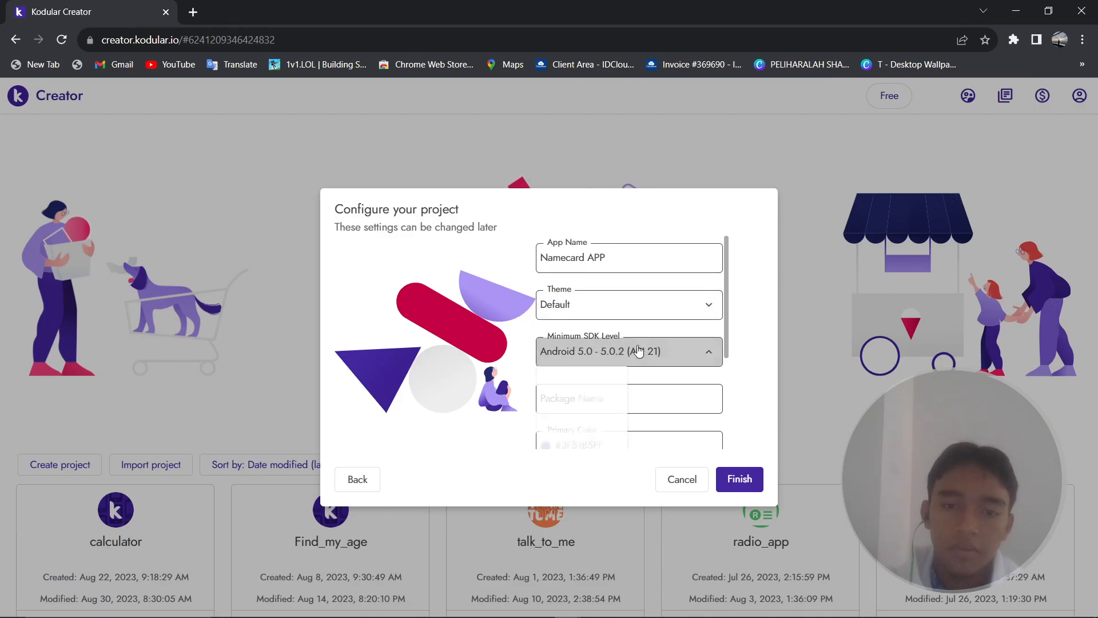
pyautogui.scroll(3, 635, 350)
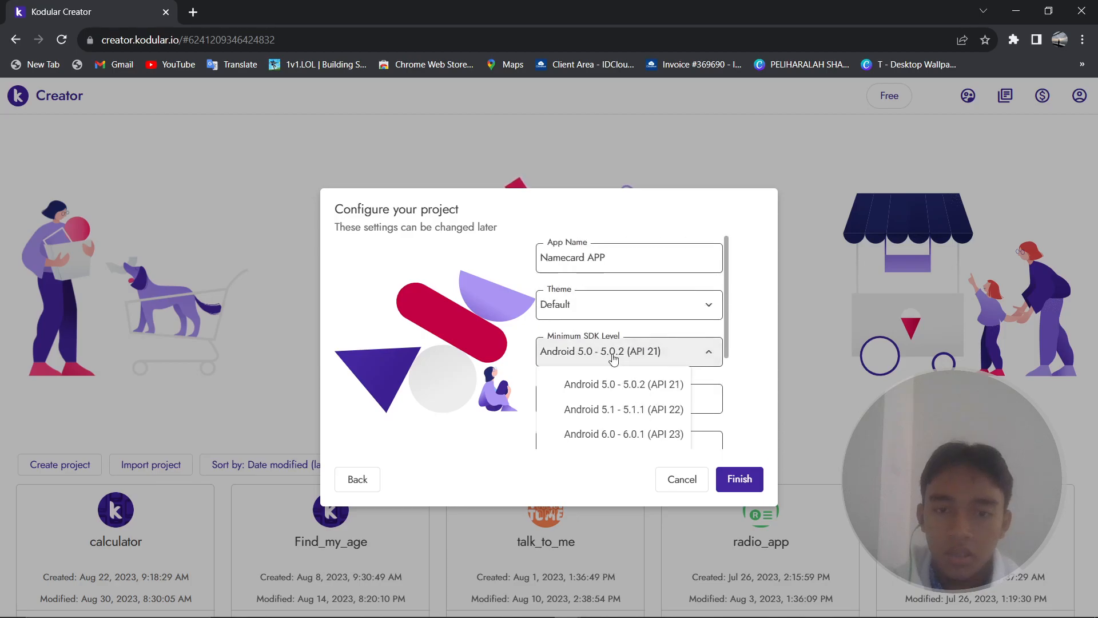
pyautogui.click(659, 387)
pyautogui.scroll(-3, 704, 350)
pyautogui.scroll(3, 701, 349)
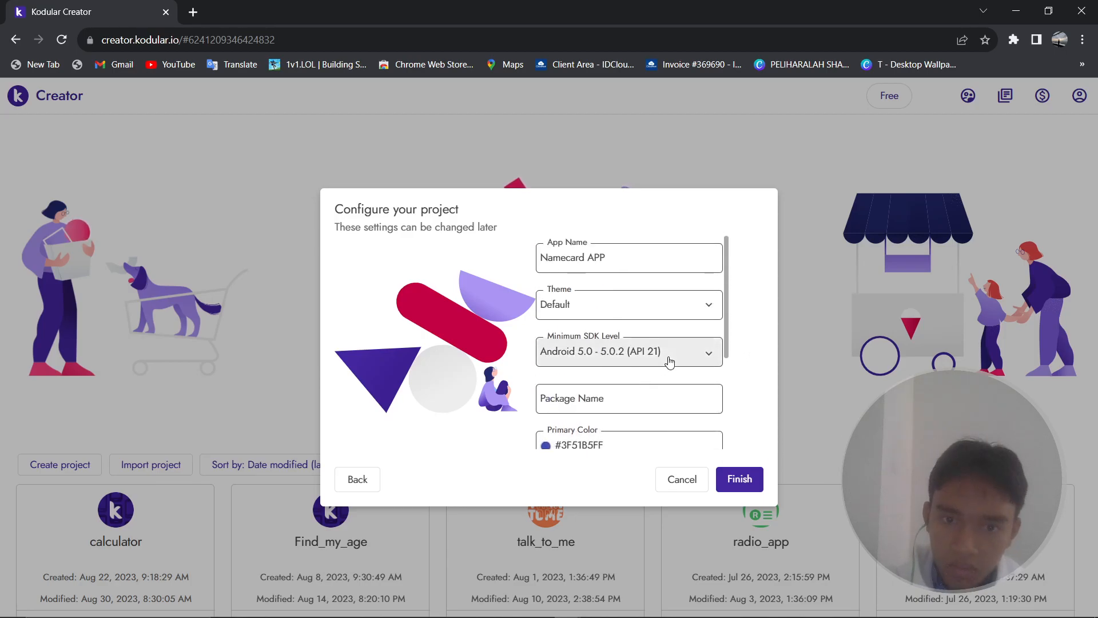
pyautogui.click(633, 360)
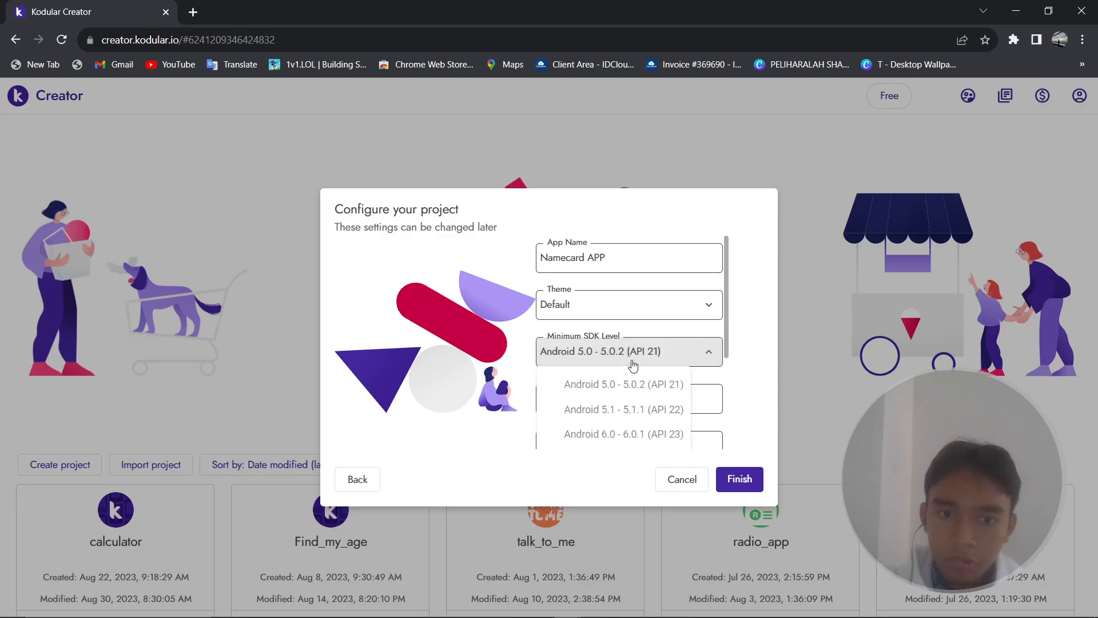
pyautogui.click(516, 358)
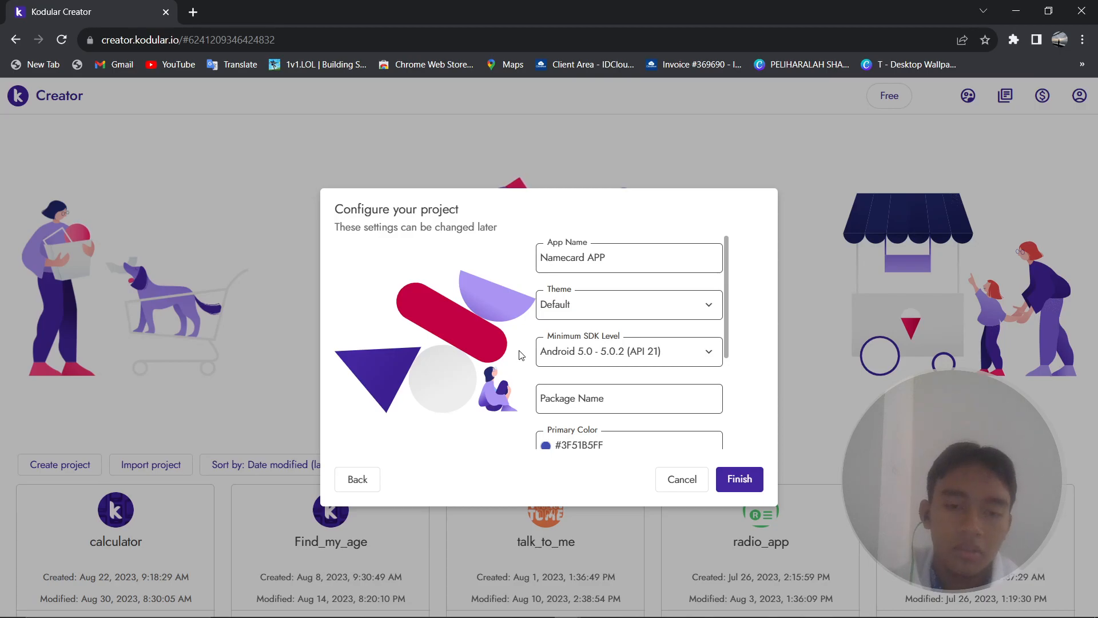
# Set the package name to com, the developer's name and namecard separated by dots, and finish creating the project with the default colours.
pyautogui.click(602, 396)
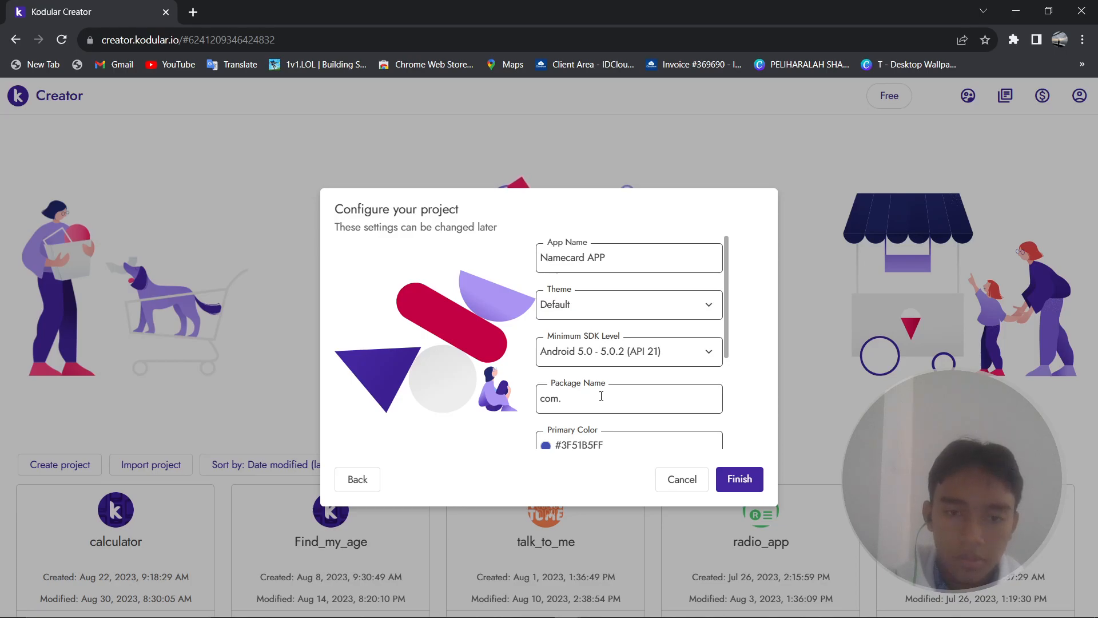
pyautogui.write('com.sakha.na')
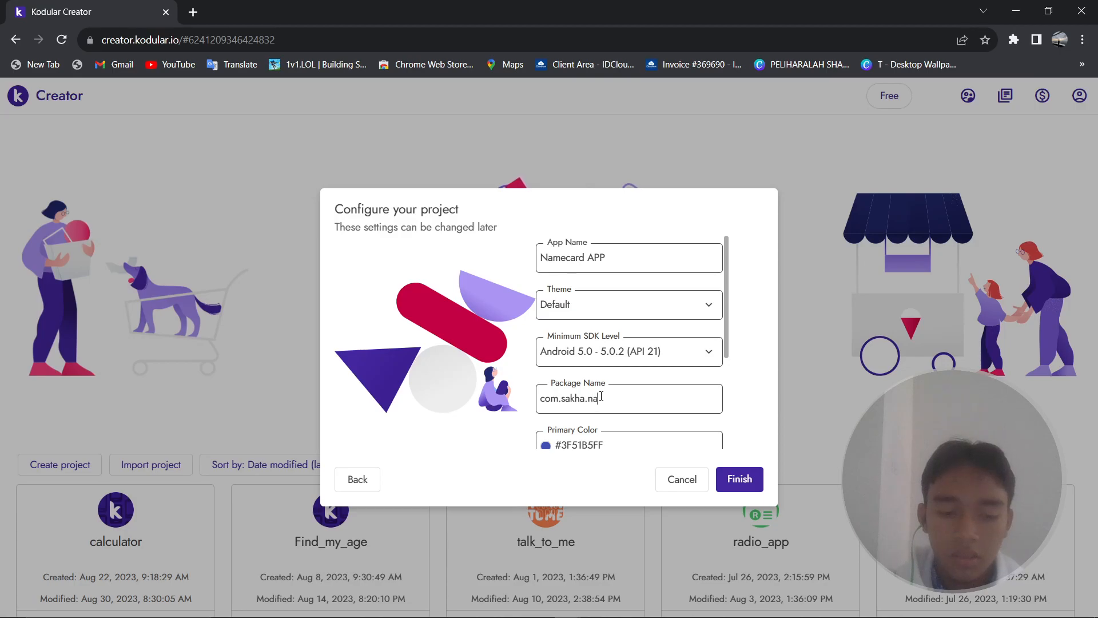
pyautogui.write('mecardapp')
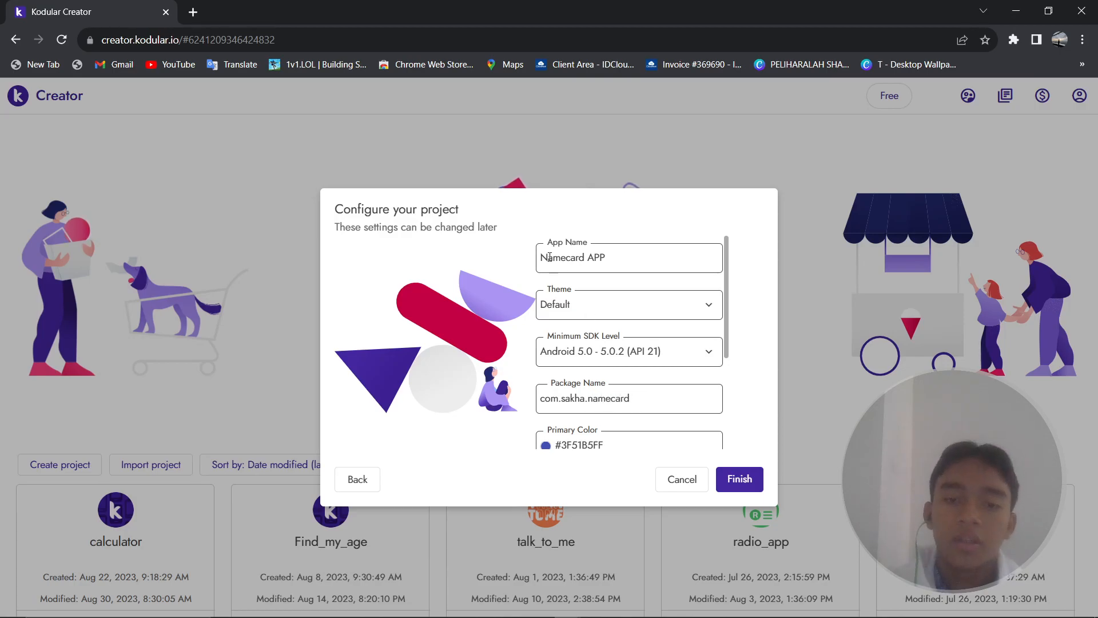
pyautogui.scroll(-3, 561, 380)
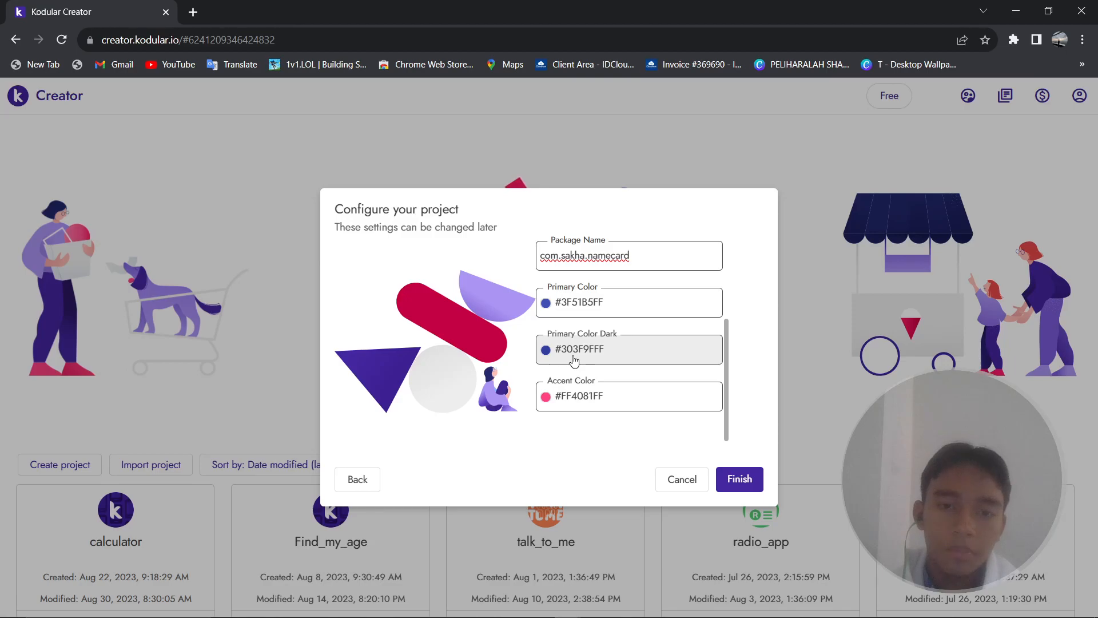
pyautogui.scroll(3, 574, 360)
pyautogui.scroll(-3, 582, 357)
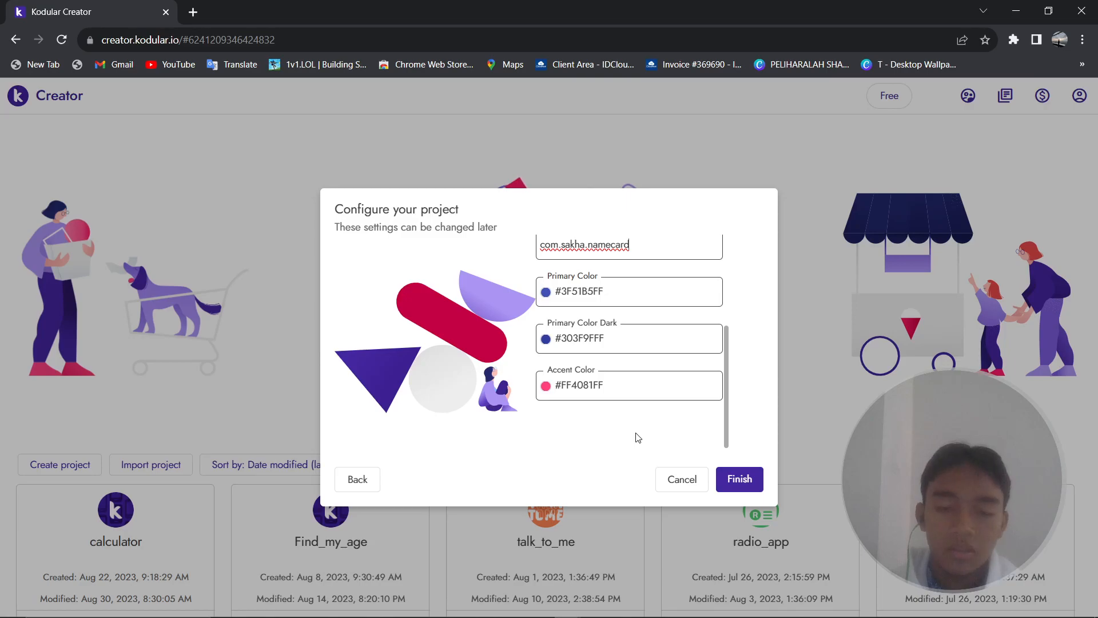
pyautogui.click(740, 479)
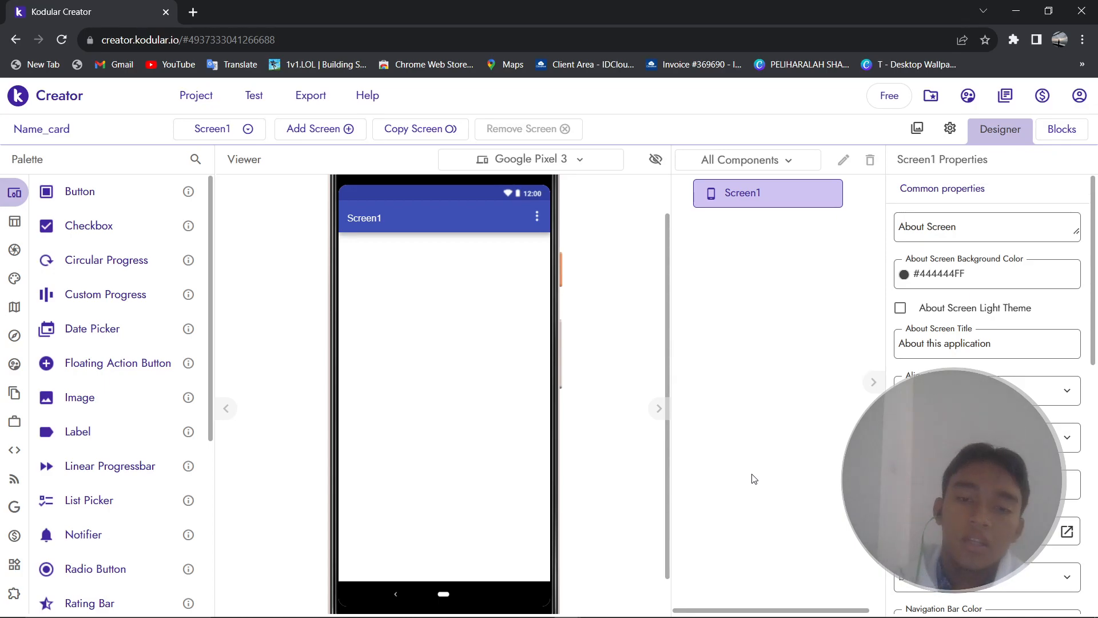
# Examine the component palette's categories and the phone preview of the empty Screen1 in the designer.
pyautogui.scroll(2, 546, 474)
pyautogui.scroll(-3, 579, 467)
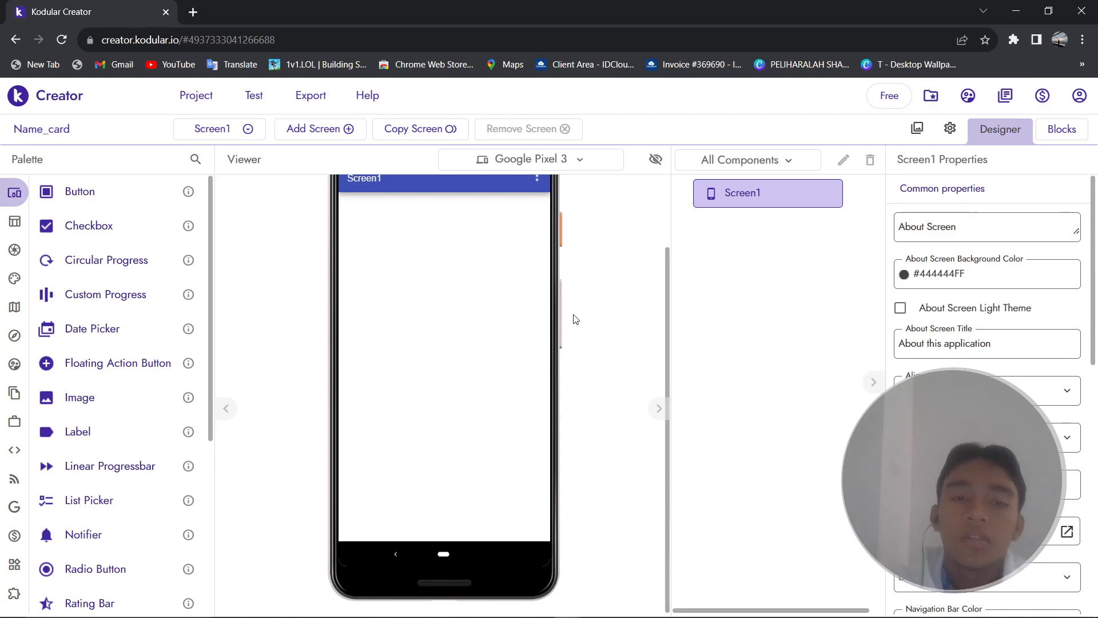
pyautogui.scroll(3, 572, 343)
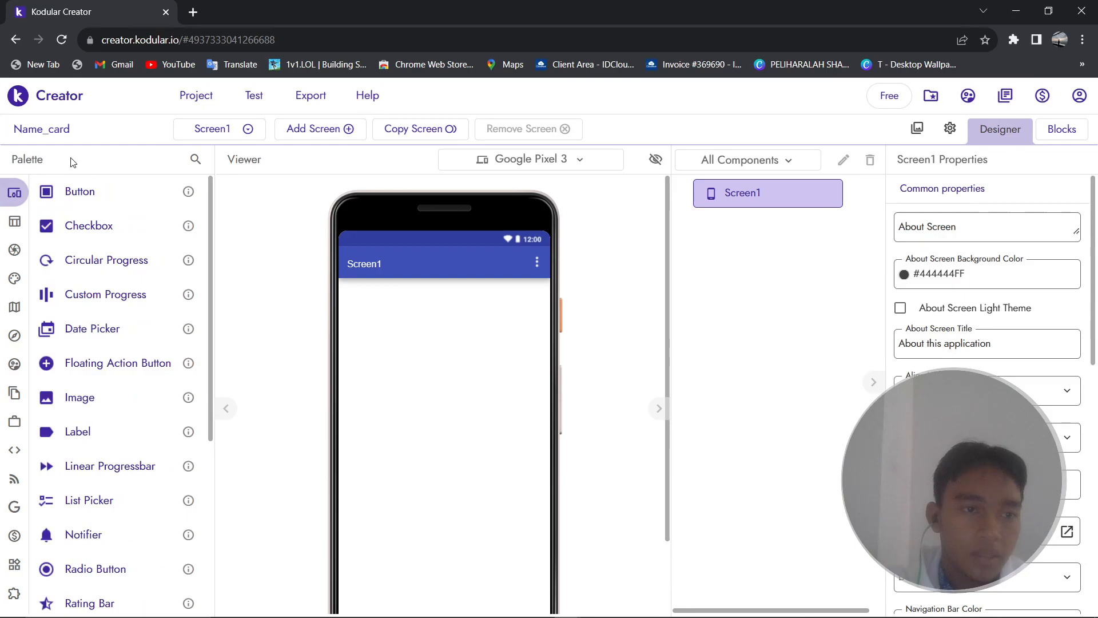
pyautogui.moveTo(23, 224)
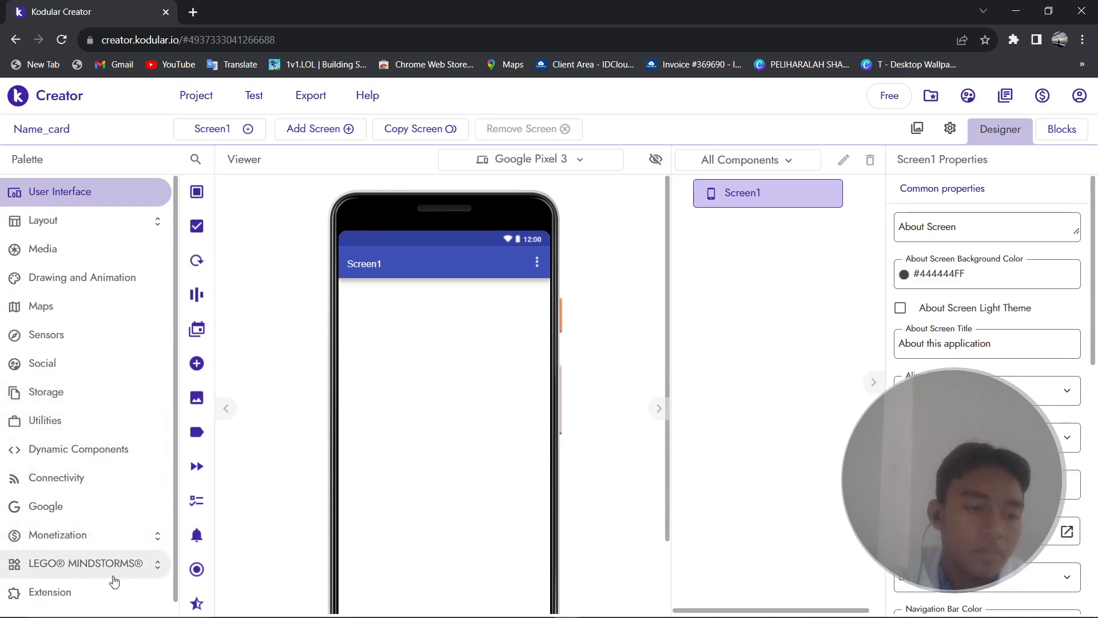
pyautogui.scroll(-1, 94, 583)
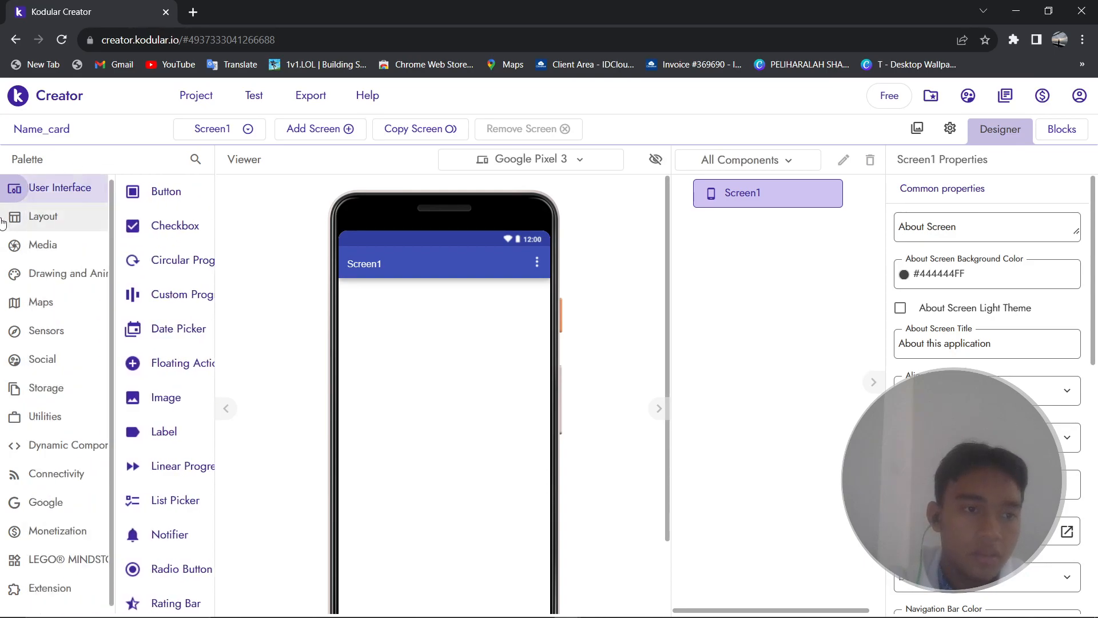
pyautogui.scroll(-5, 154, 362)
pyautogui.scroll(5, 137, 469)
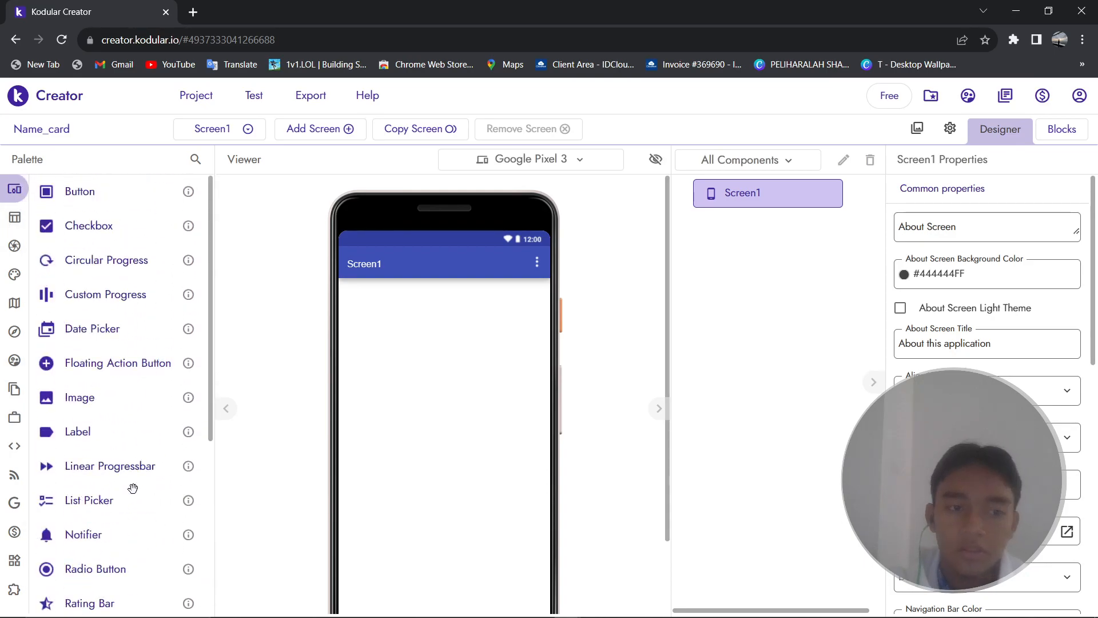
pyautogui.moveTo(45, 304)
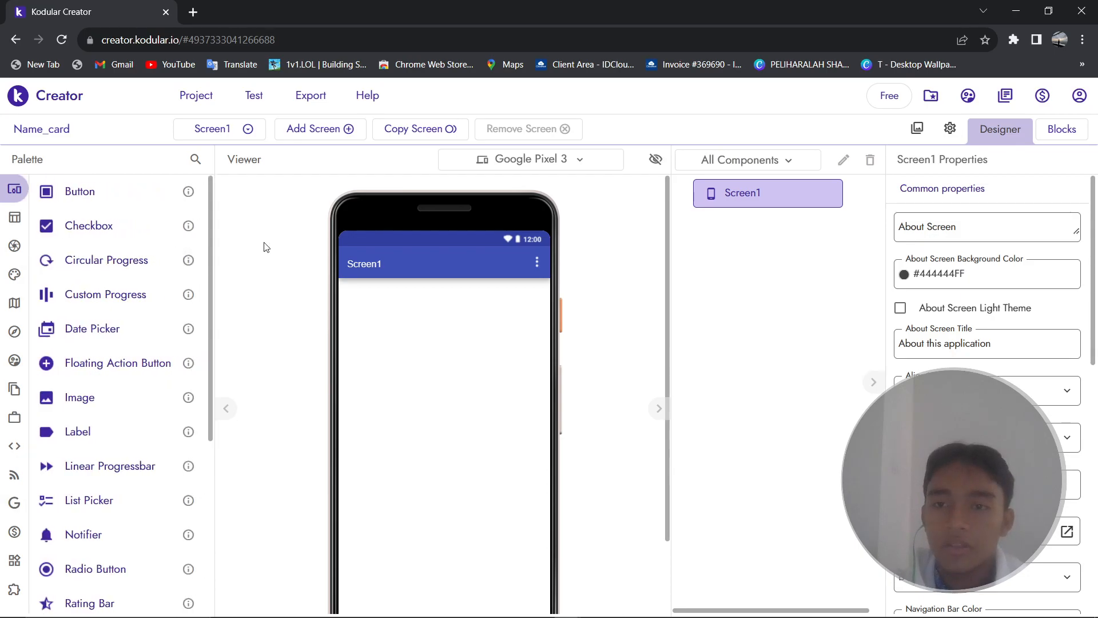
pyautogui.scroll(-2, 329, 309)
pyautogui.scroll(2, 351, 345)
pyautogui.scroll(-2, 294, 341)
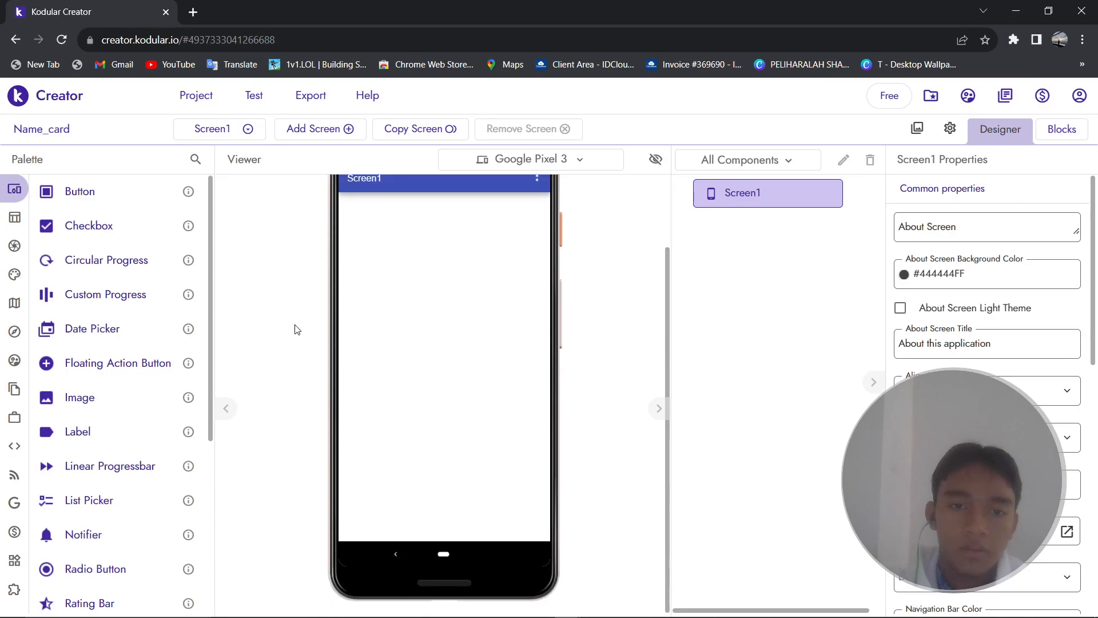
pyautogui.scroll(2, 289, 296)
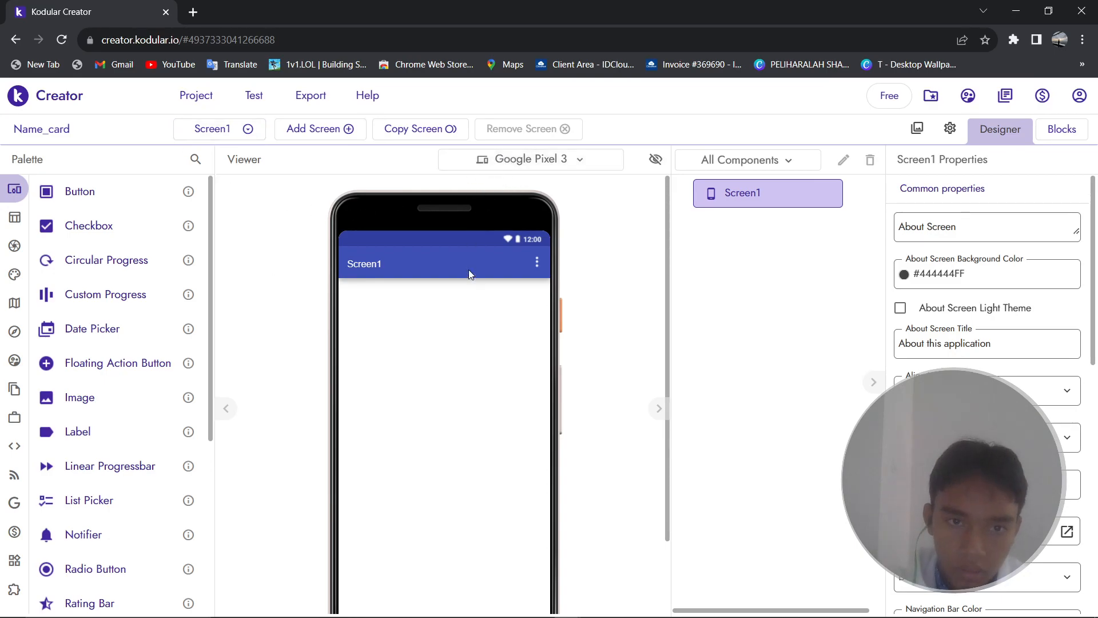
pyautogui.scroll(-2, 478, 226)
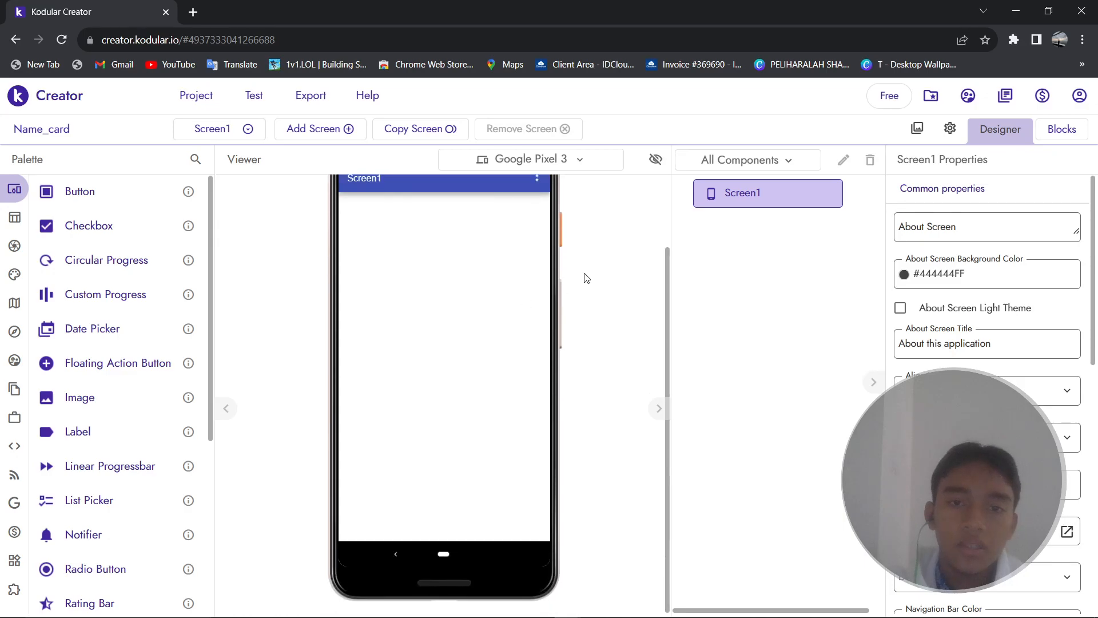
# Try the LG Nexus 5X, Samsung Galaxy S9 and Samsung Galaxy Note 5 as preview devices for Screen1.
pyautogui.click(595, 160)
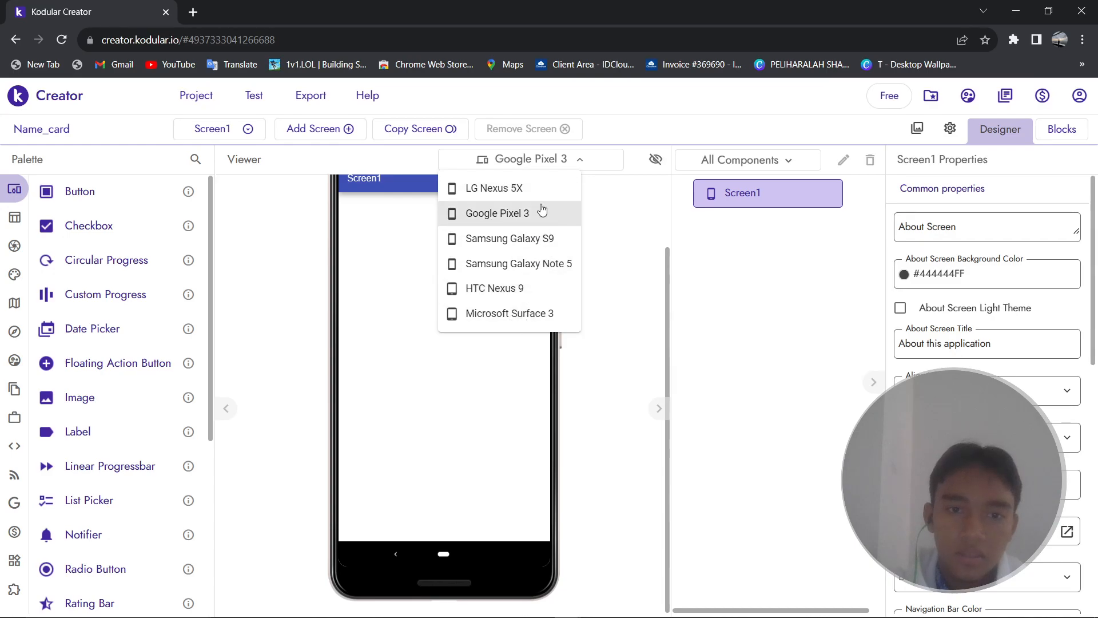
pyautogui.click(534, 186)
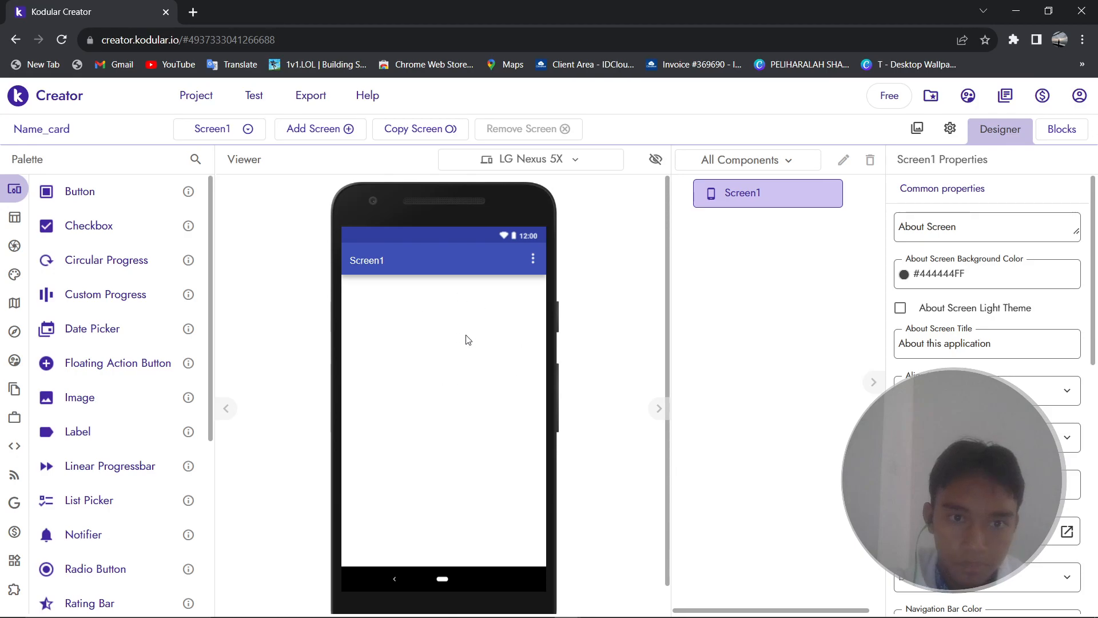
pyautogui.click(600, 163)
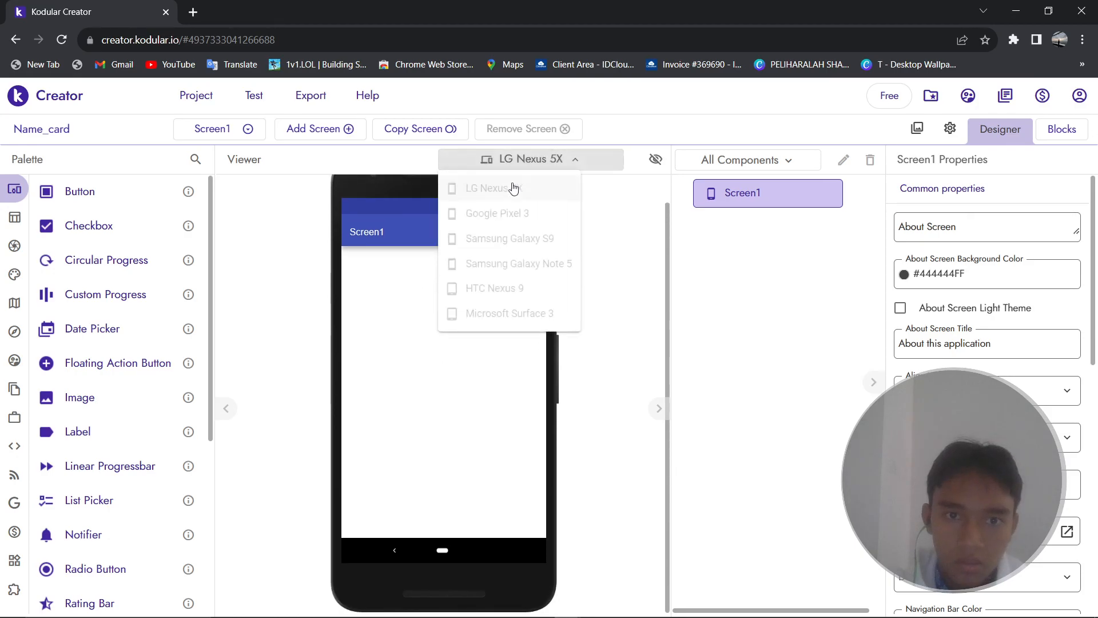
pyautogui.click(540, 238)
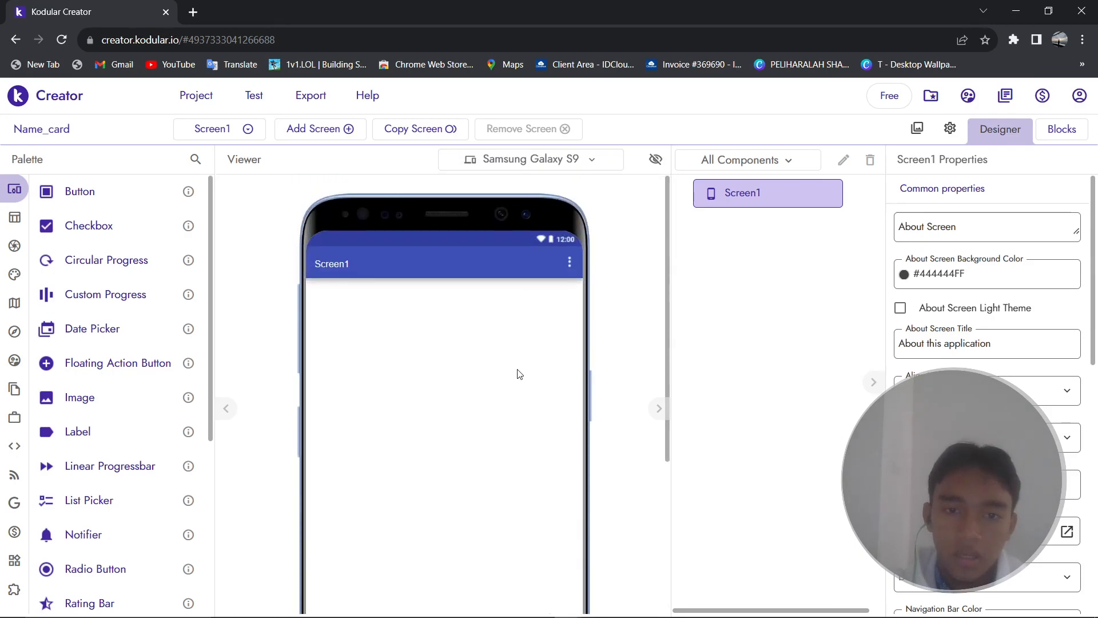
pyautogui.scroll(-3, 517, 372)
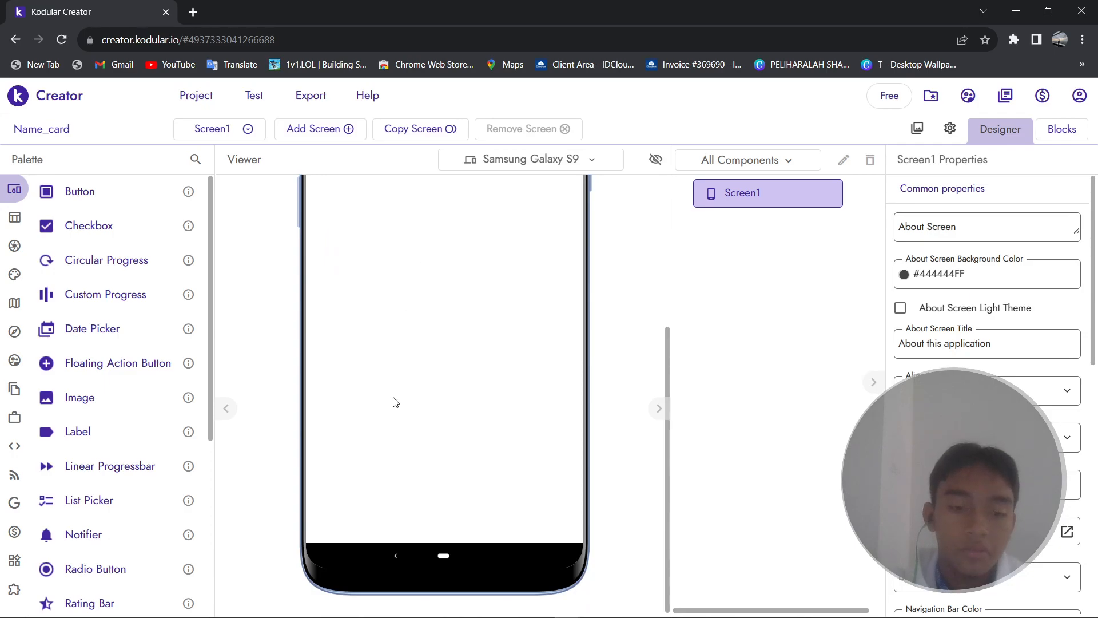
pyautogui.scroll(3, 446, 420)
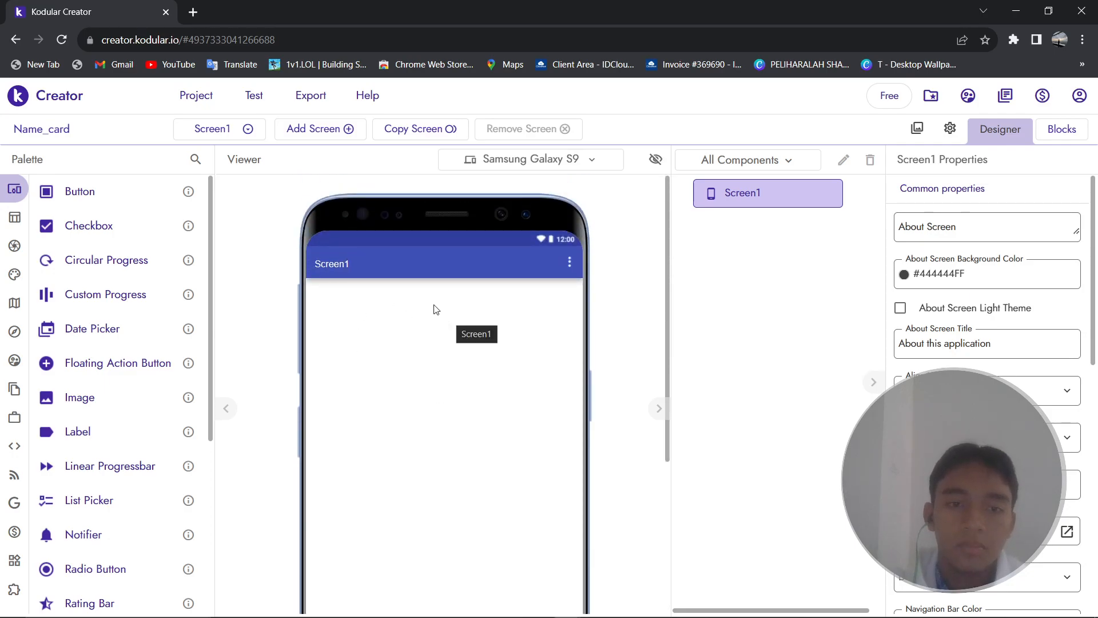
pyautogui.click(546, 160)
pyautogui.click(514, 278)
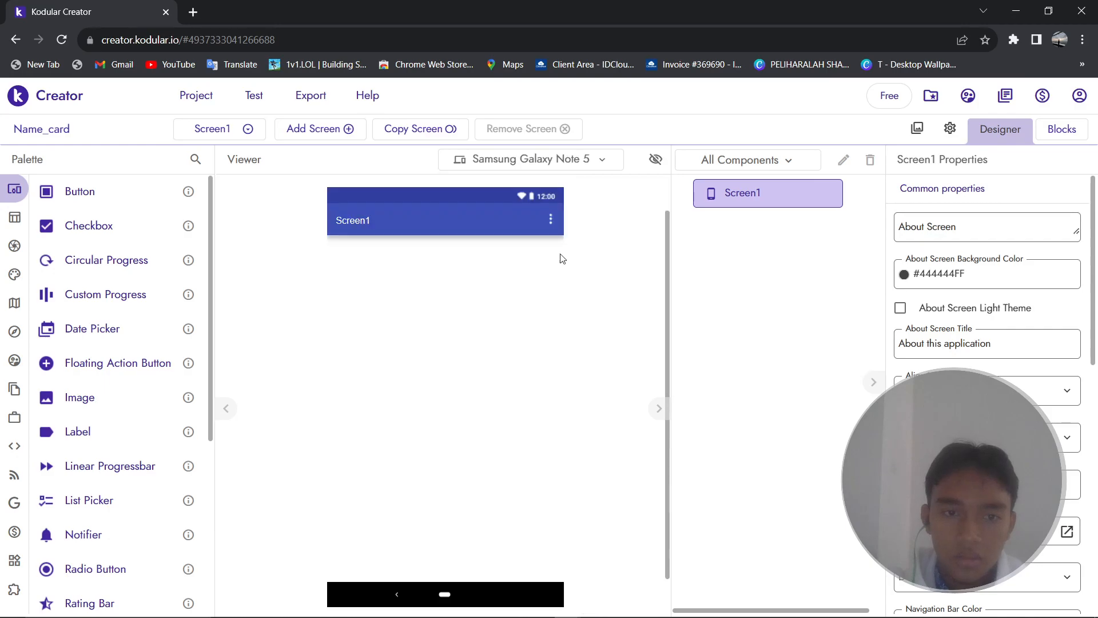
# Set the designer's preview device to Samsung Galaxy S9 and inspect the whole phone frame.
pyautogui.click(583, 162)
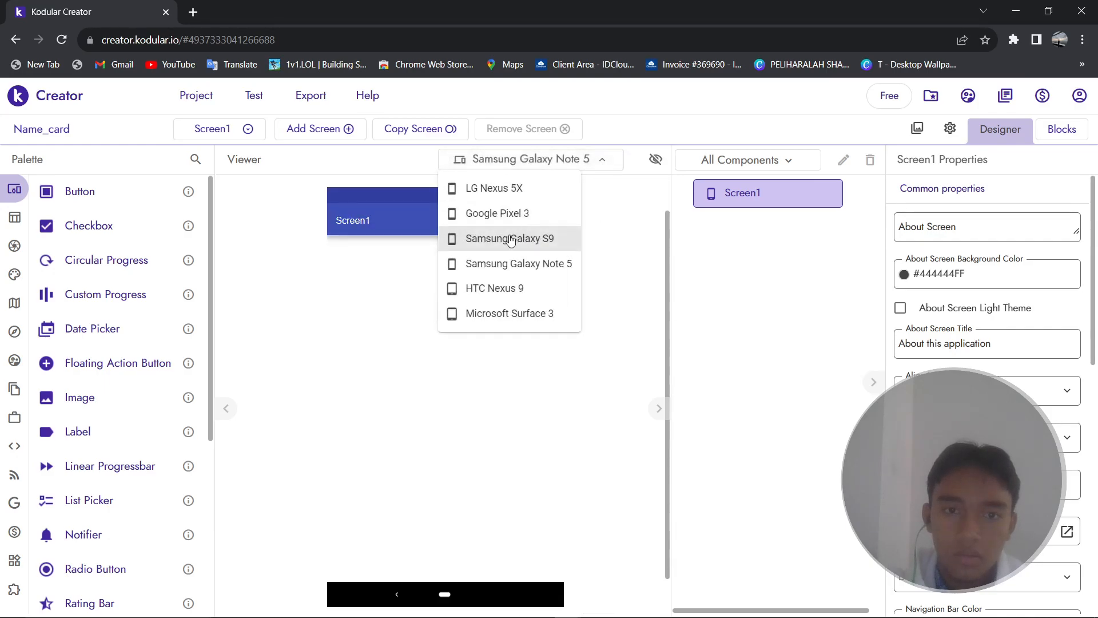
pyautogui.click(497, 239)
pyautogui.scroll(3, 424, 314)
pyautogui.scroll(-3, 389, 352)
pyautogui.scroll(1, 413, 360)
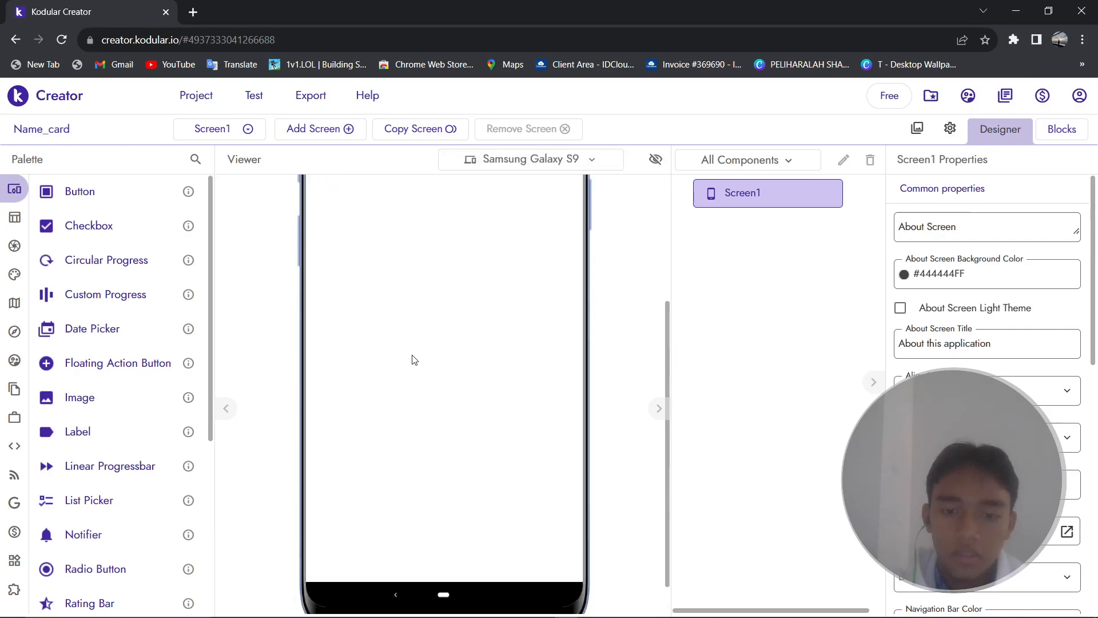
pyautogui.scroll(-1, 413, 360)
pyautogui.scroll(3, 539, 355)
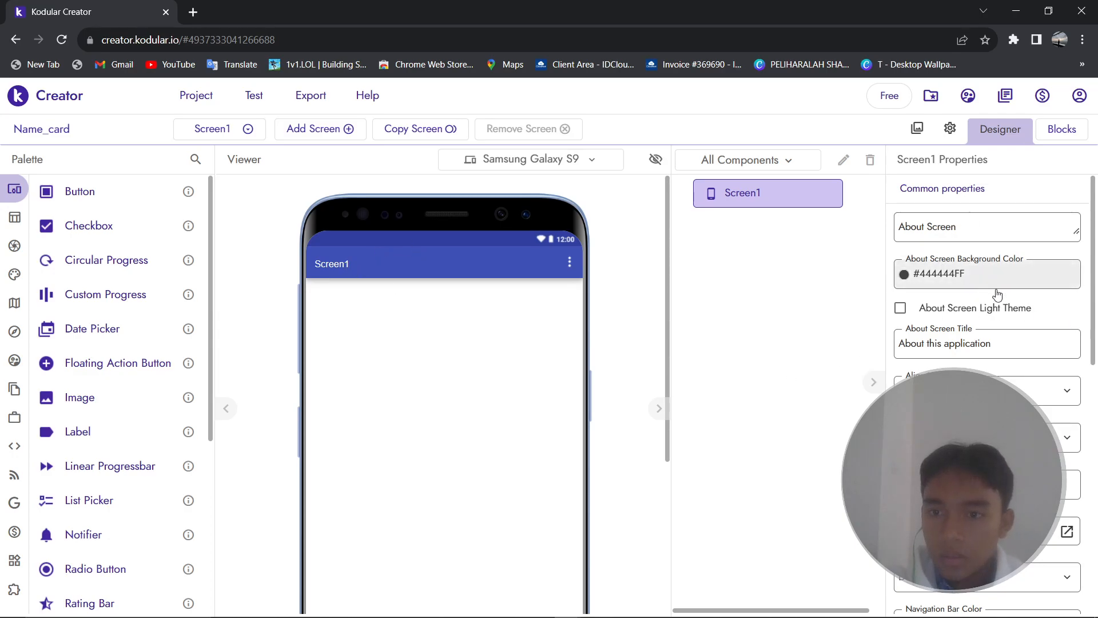
# Turn off the options menu for Screen1, toggling it once to compare its effect in the preview.
pyautogui.scroll(-8, 910, 338)
pyautogui.scroll(3, 921, 352)
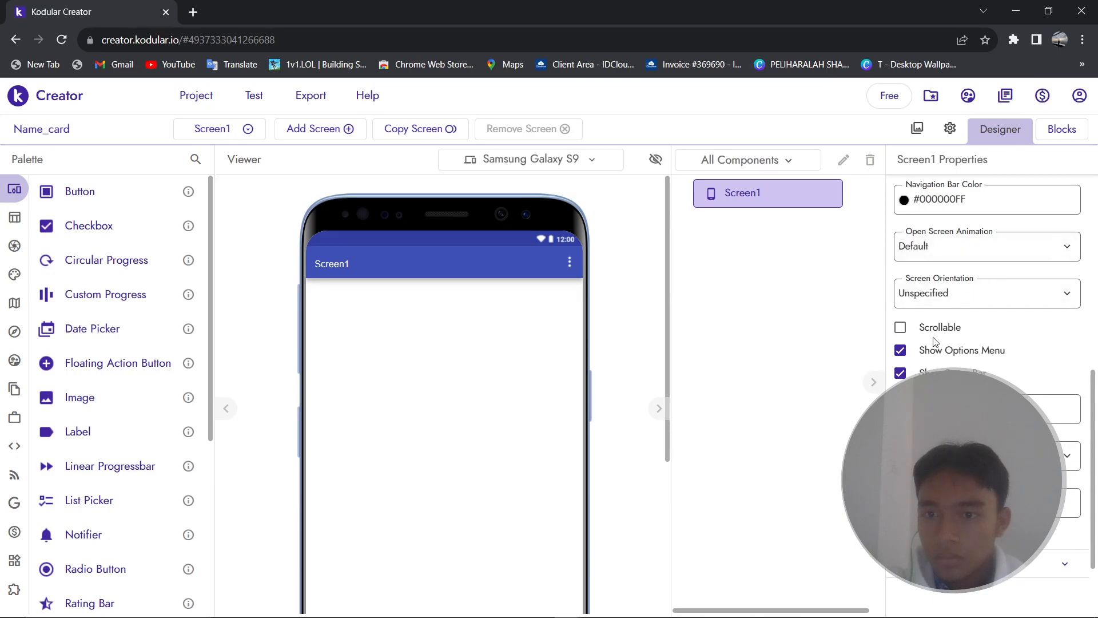
pyautogui.click(902, 355)
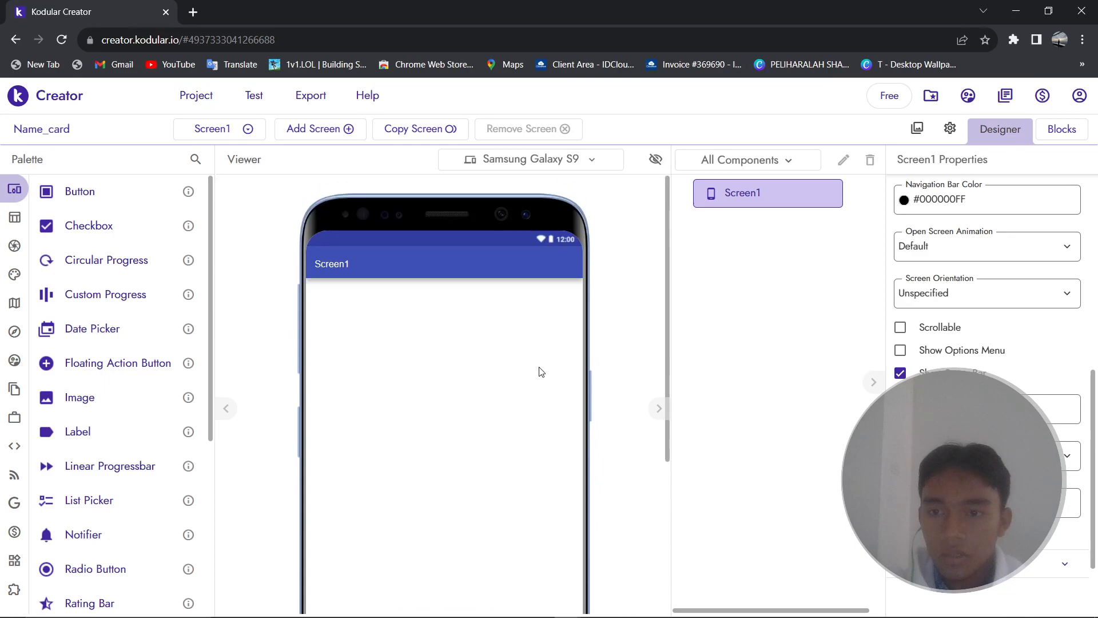
pyautogui.click(901, 352)
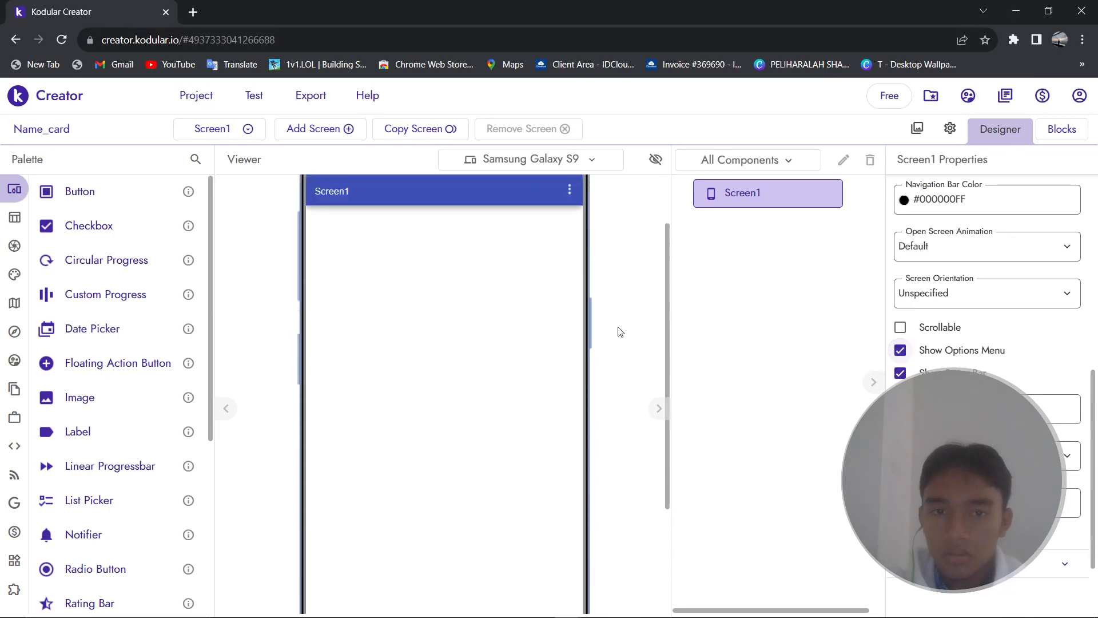
pyautogui.click(901, 350)
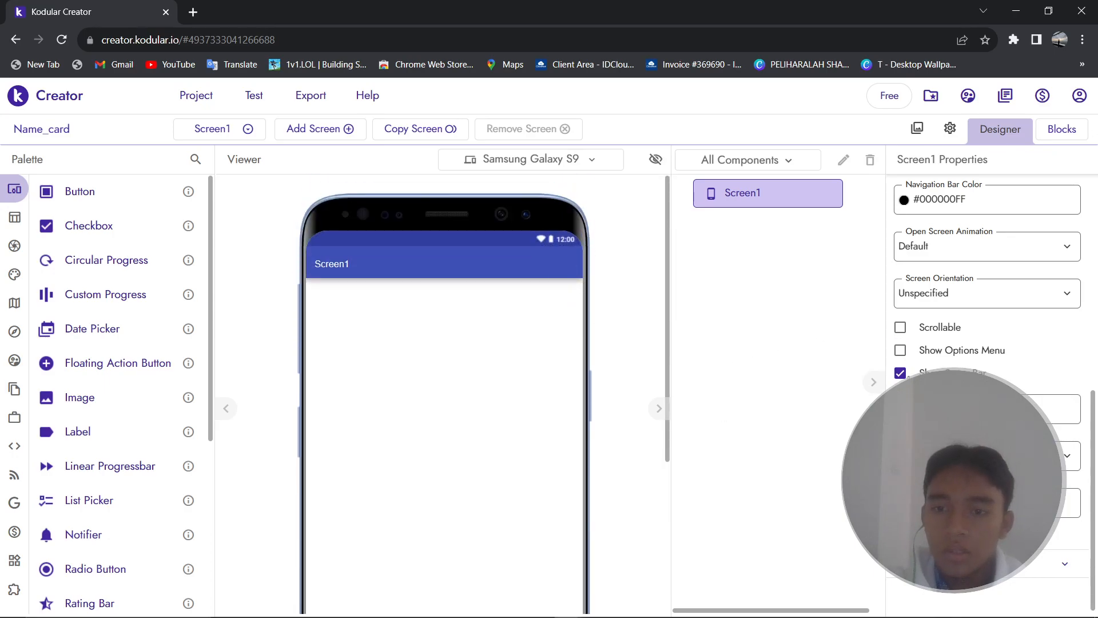
# Hide the status bar on Screen1, toggling it once to compare the preview with and without it.
pyautogui.click(901, 373)
pyautogui.scroll(2, 483, 345)
pyautogui.scroll(2, 483, 345)
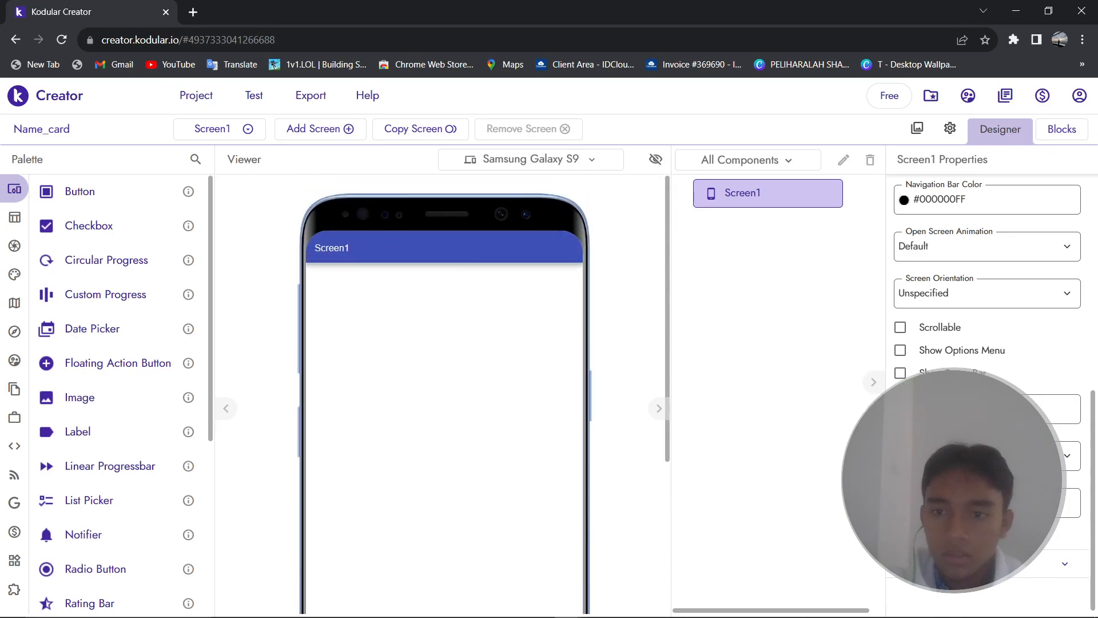
pyautogui.click(901, 373)
pyautogui.scroll(3, 433, 260)
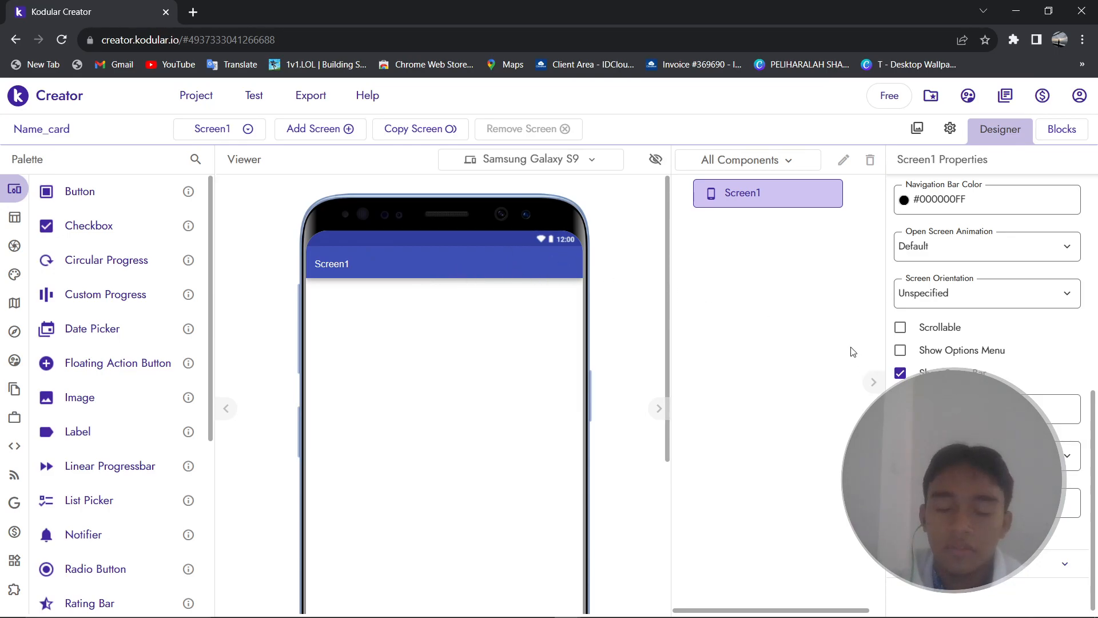
pyautogui.click(901, 374)
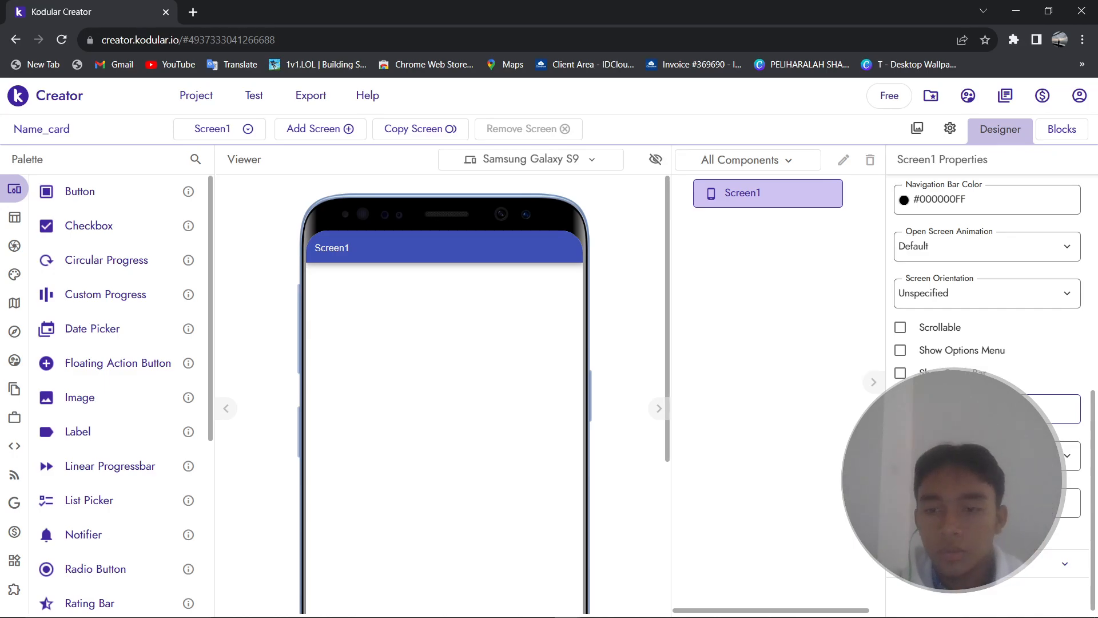
# Set the title of Screen1 to NAMECARD.
pyautogui.press('Return')
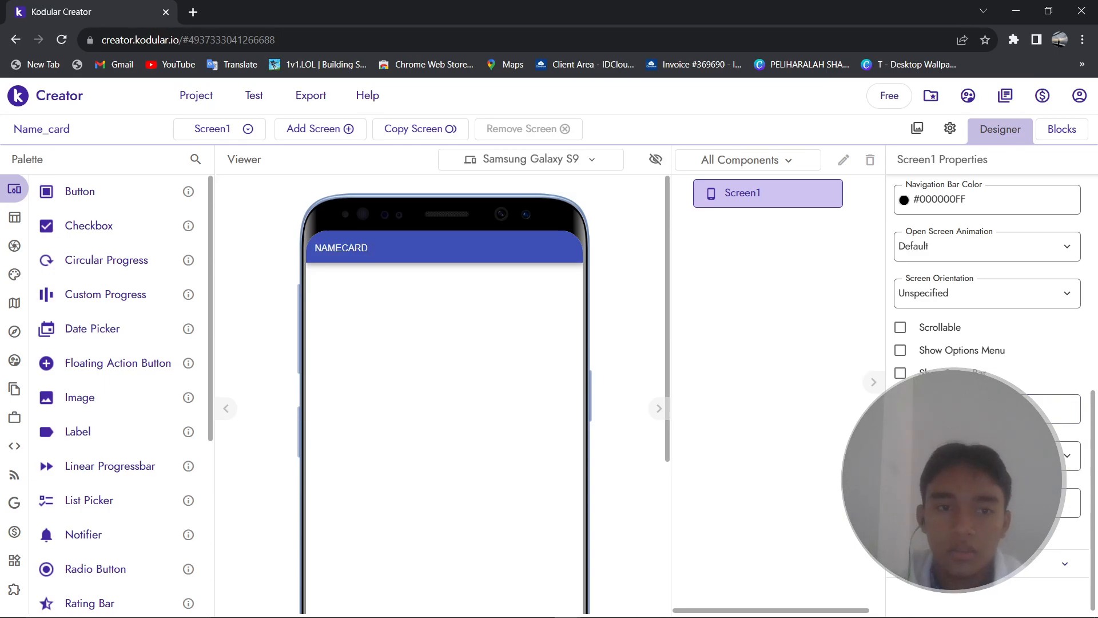
pyautogui.scroll(6, 918, 332)
pyautogui.scroll(-2, 918, 332)
pyautogui.scroll(2, 918, 331)
pyautogui.scroll(-5, 917, 332)
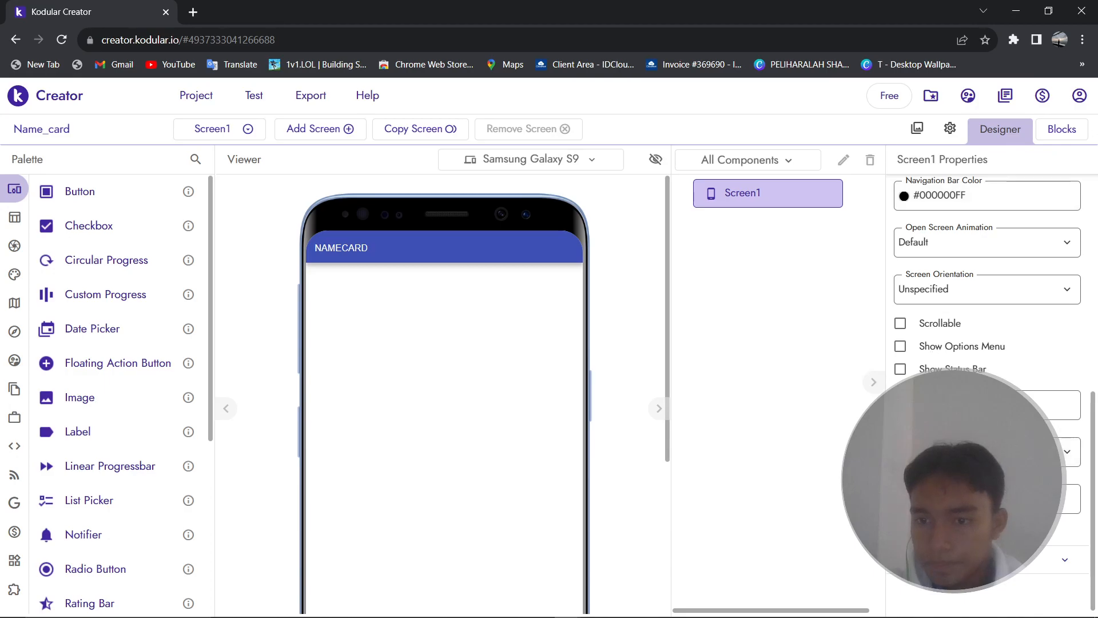
# Try another font for Screen1's NAMECARD title and return it to the earlier one.
pyautogui.click(1065, 448)
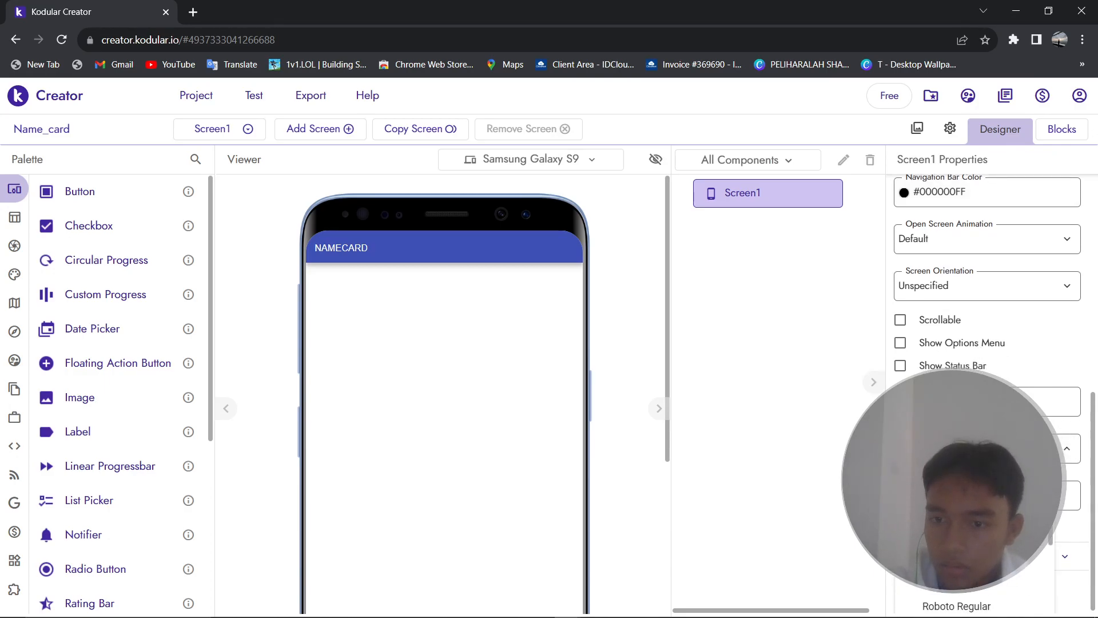
pyautogui.click(585, 425)
pyautogui.scroll(-5, 584, 426)
pyautogui.scroll(5, 585, 425)
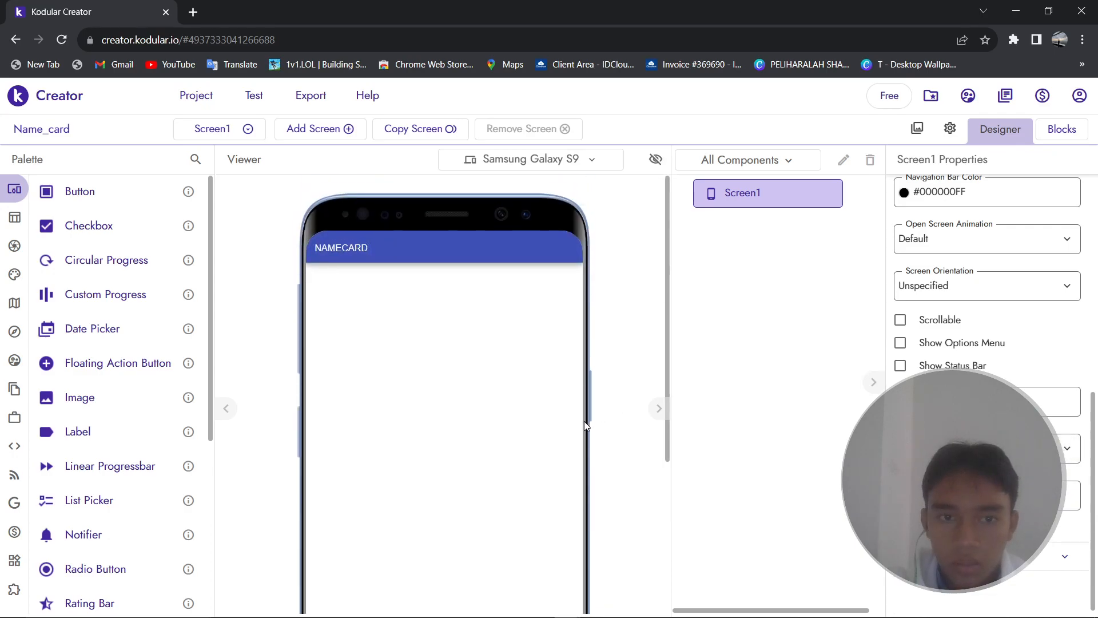
pyautogui.click(1066, 448)
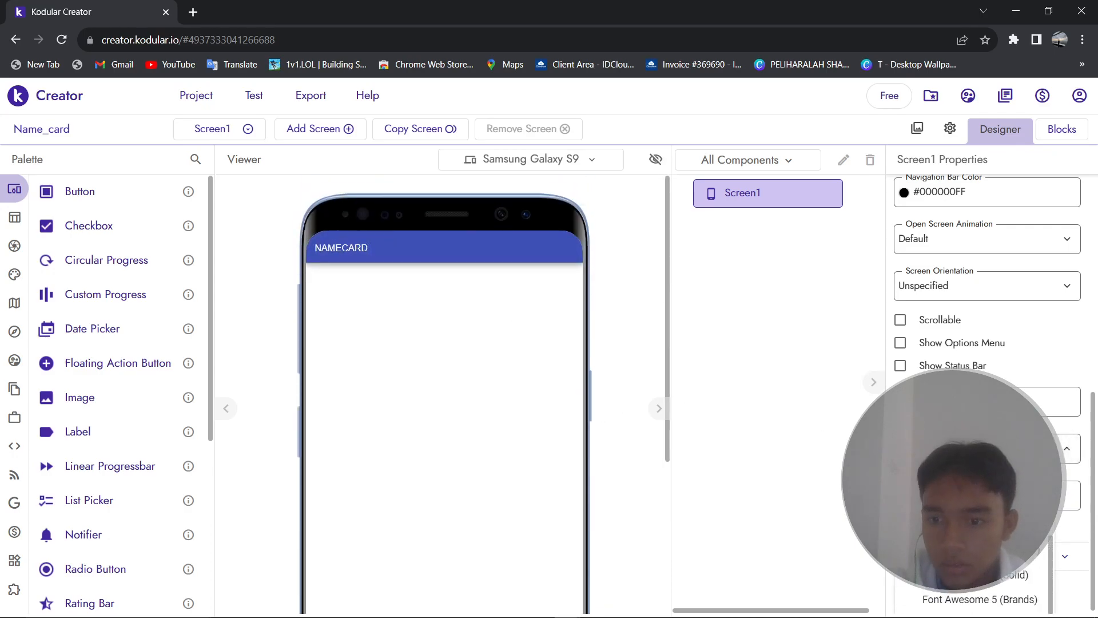
pyautogui.scroll(-3, 978, 552)
pyautogui.click(979, 552)
pyautogui.scroll(5, 641, 448)
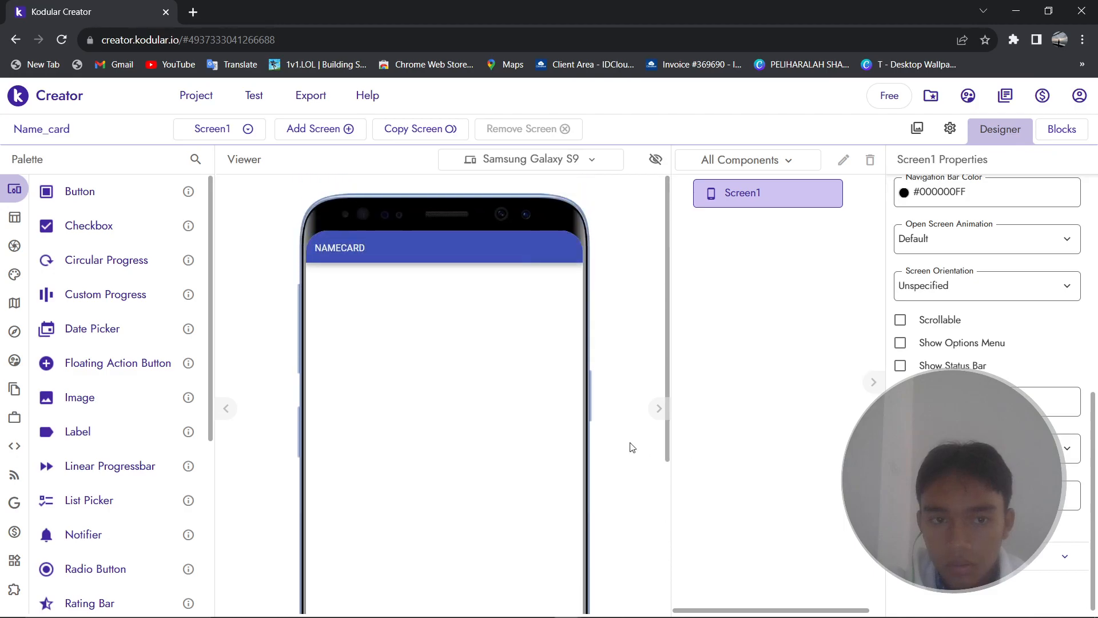
pyautogui.click(995, 448)
pyautogui.scroll(-3, 978, 544)
pyautogui.click(978, 549)
pyautogui.scroll(5, 603, 441)
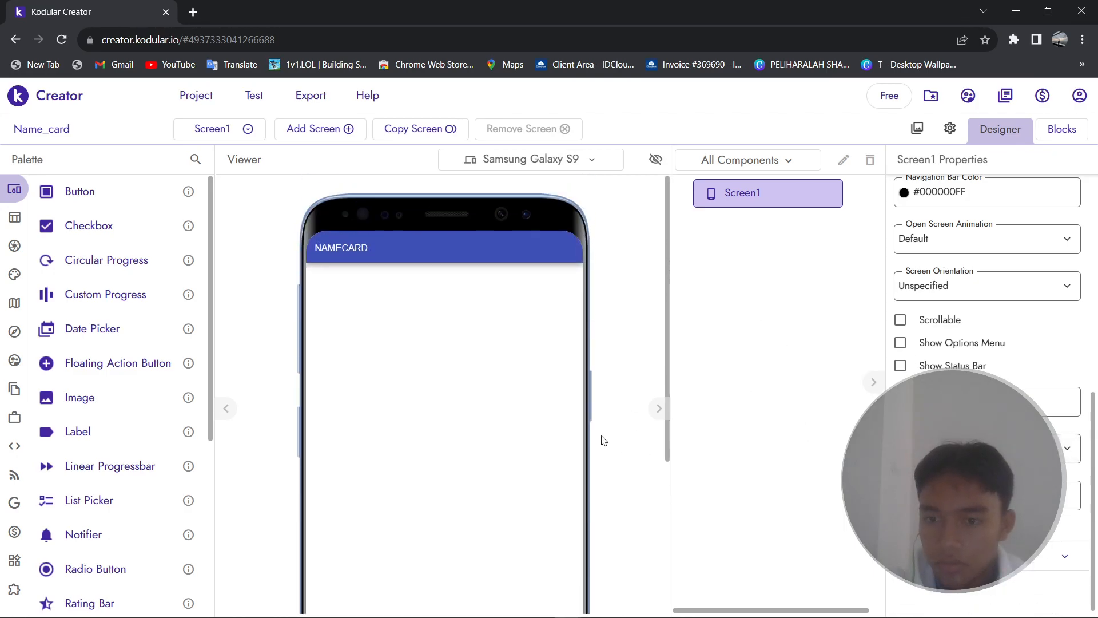
# Expand the collapsed section after Screen1's common properties and look back over the property list.
pyautogui.scroll(-1, 988, 343)
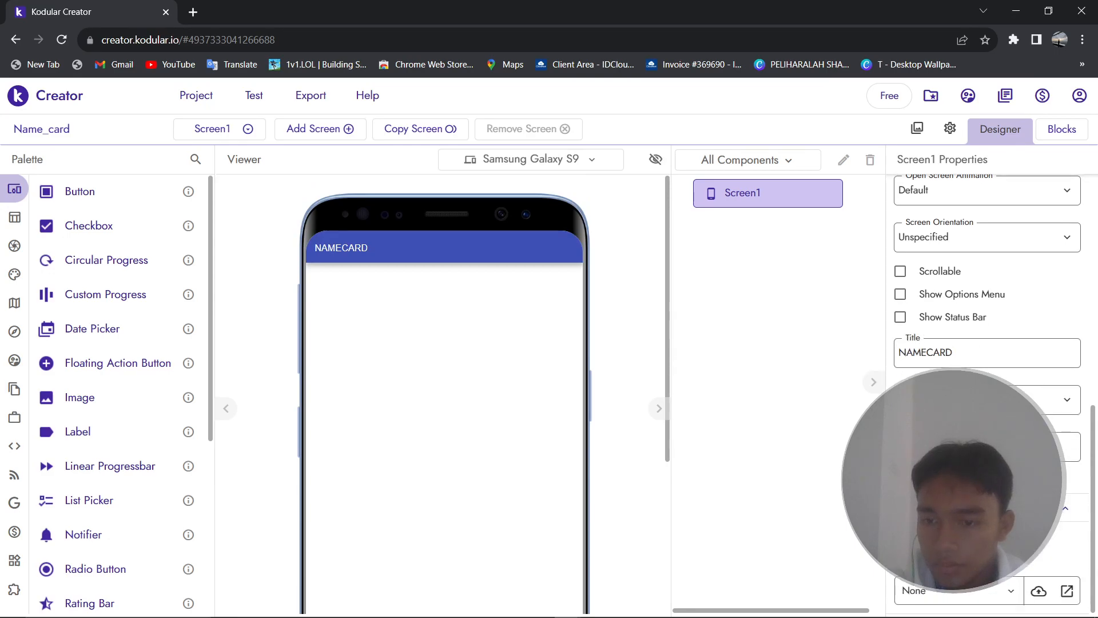
pyautogui.scroll(3, 987, 343)
pyautogui.scroll(2, 988, 344)
pyautogui.scroll(3, 987, 343)
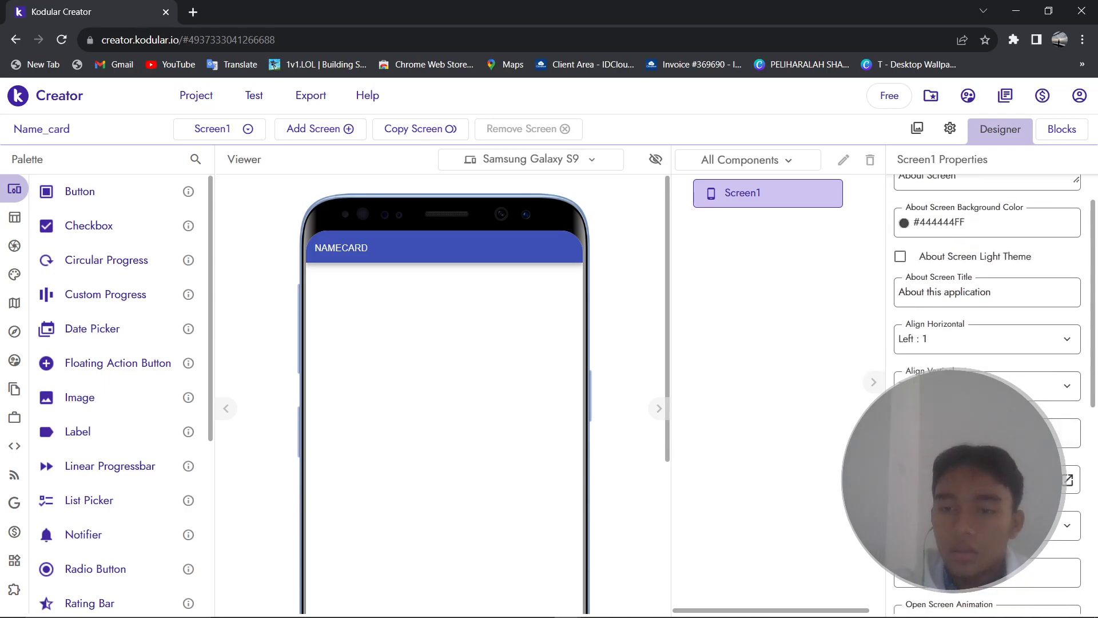
# Set Screen1's horizontal alignment to Center : 3 and its vertical alignment to center.
pyautogui.click(963, 344)
pyautogui.click(947, 393)
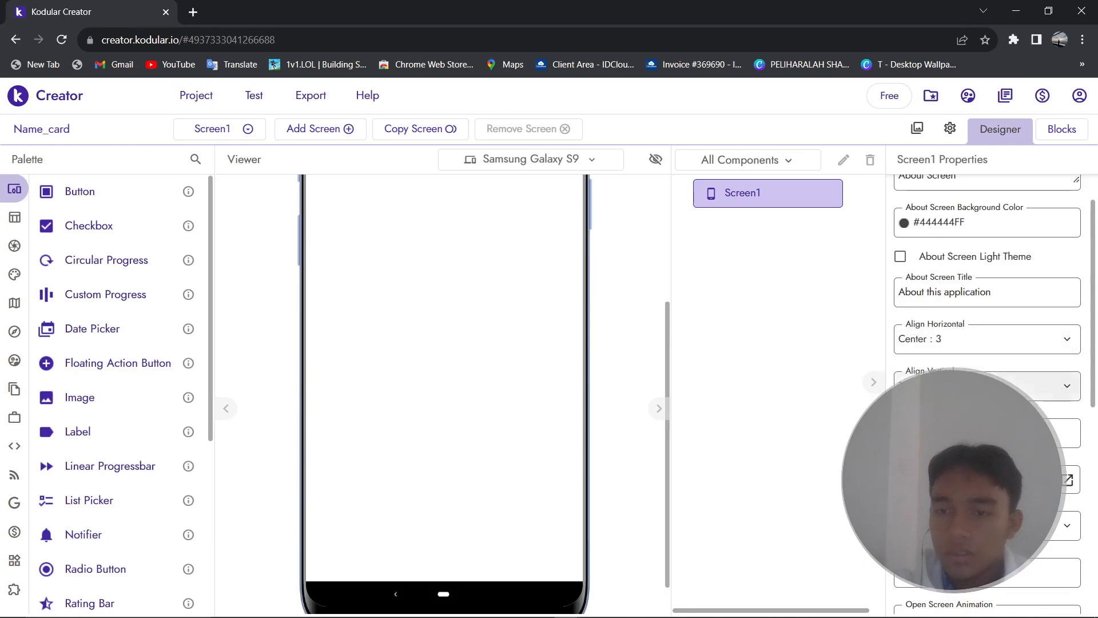
pyautogui.scroll(3, 574, 378)
pyautogui.click(961, 387)
pyautogui.click(955, 434)
pyautogui.scroll(4, 588, 449)
pyautogui.scroll(-2, 649, 430)
pyautogui.scroll(3, 559, 403)
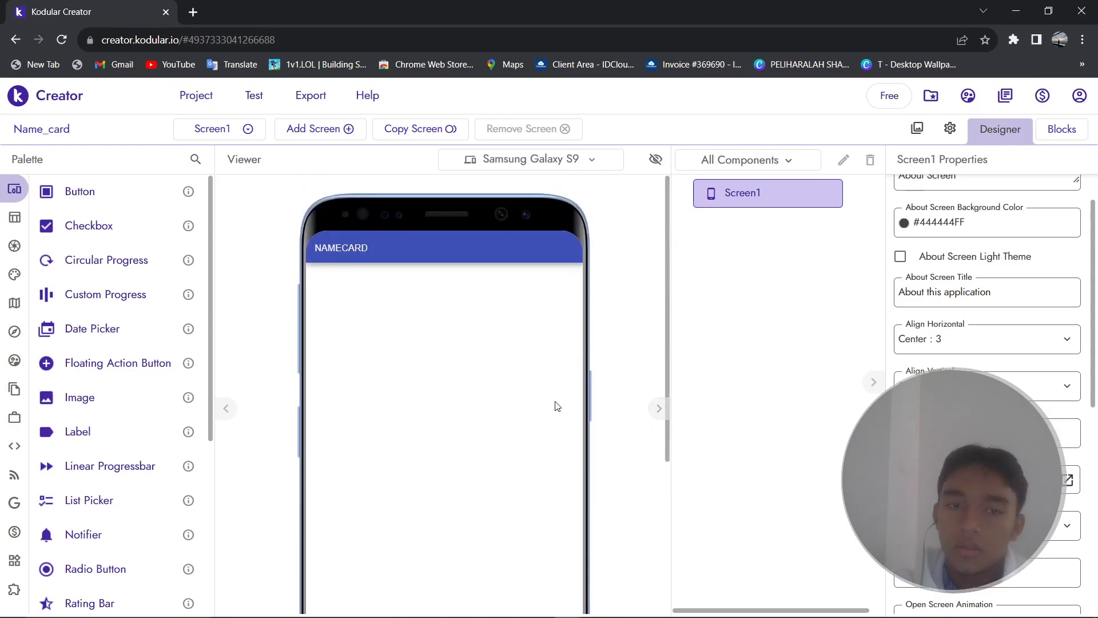
# Give Screen1 a light red background colour, #FF827DFE, and check it in the preview.
pyautogui.click(961, 433)
pyautogui.moveTo(88, 208)
pyautogui.mouseDown()
pyautogui.moveTo(32, 177)
pyautogui.moveTo(115, 183)
pyautogui.moveTo(108, 107)
pyautogui.mouseUp()
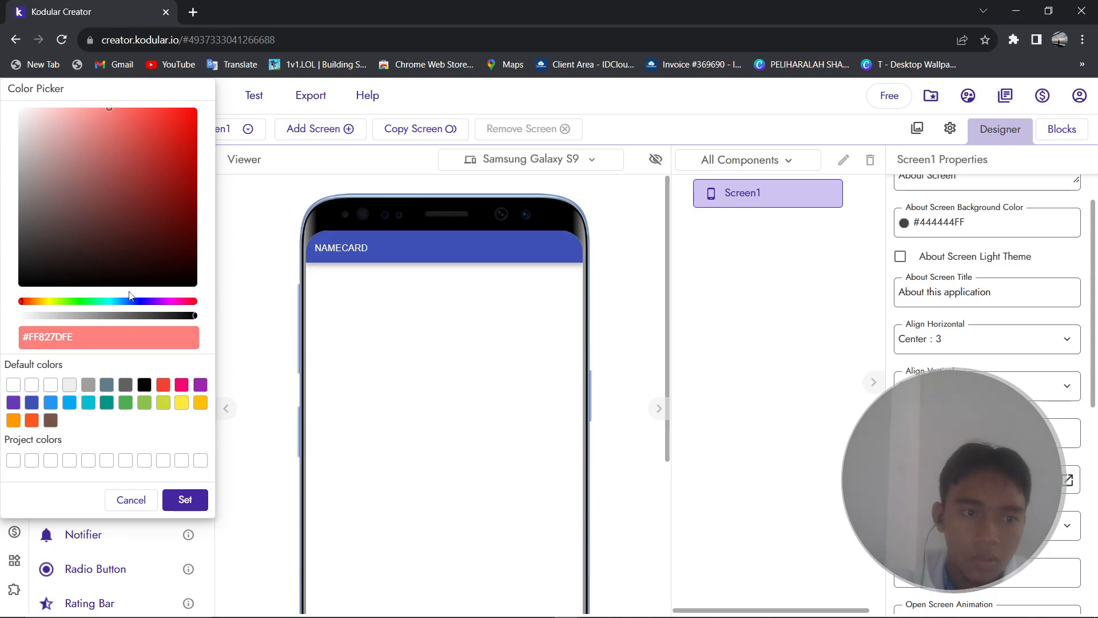
pyautogui.click(185, 500)
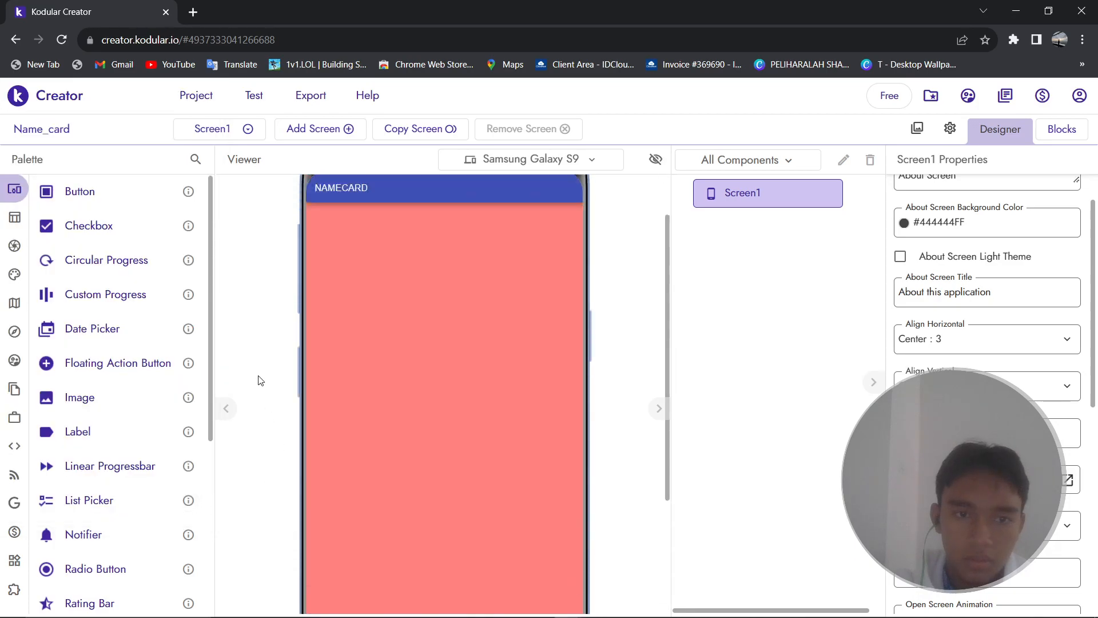
pyautogui.scroll(-1, 628, 350)
pyautogui.scroll(1, 628, 350)
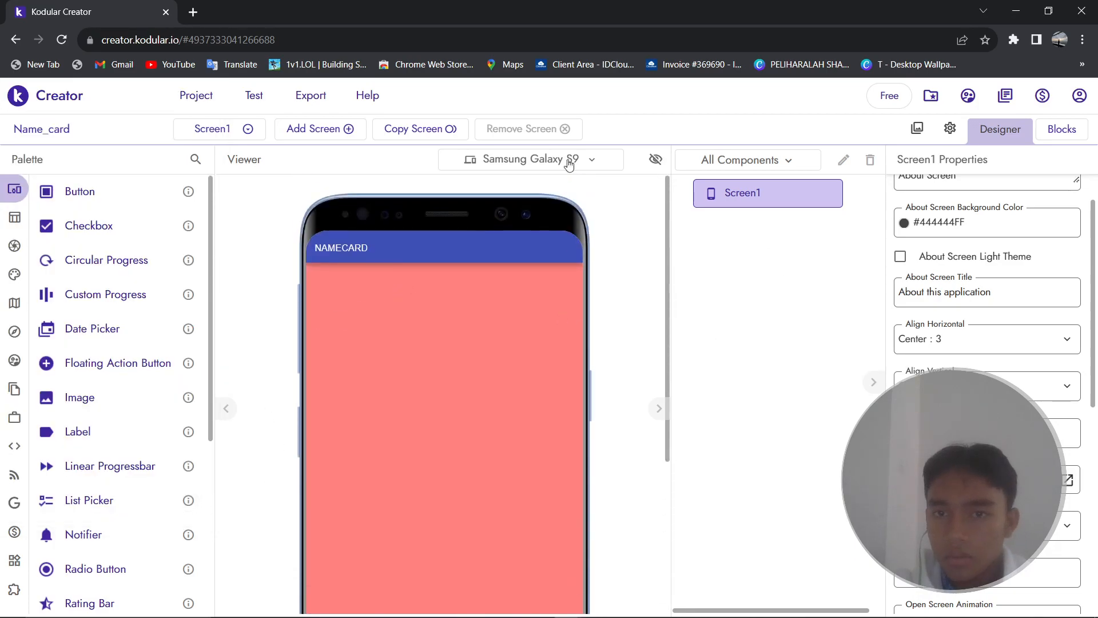
# Shift the hue of Screen1's background colour to light blue and check the preview.
pyautogui.click(909, 433)
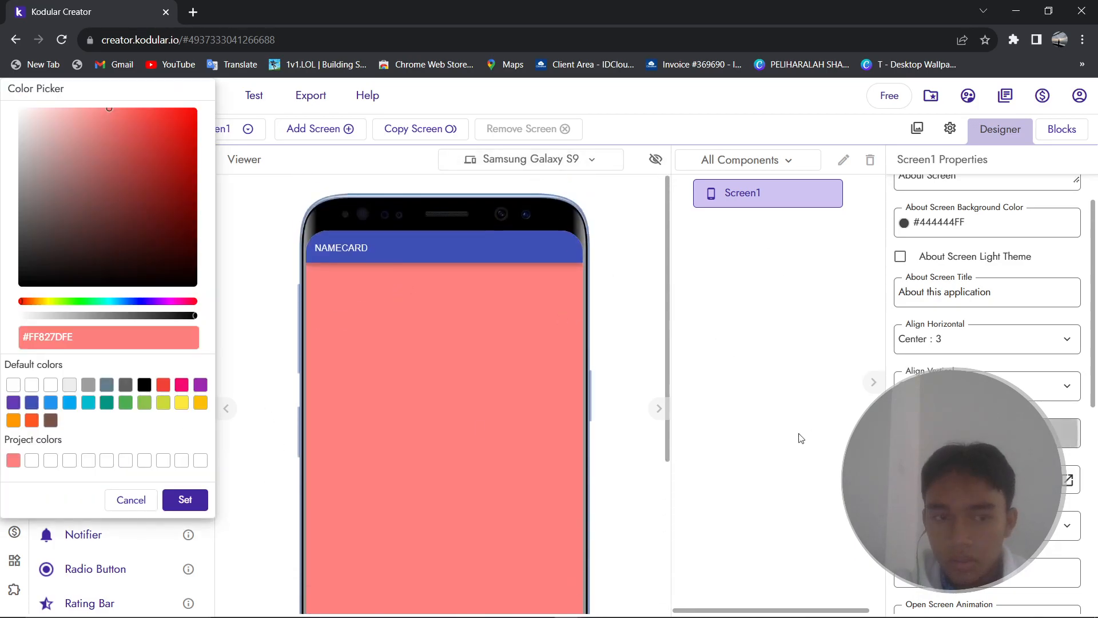
pyautogui.click(117, 302)
pyautogui.click(188, 503)
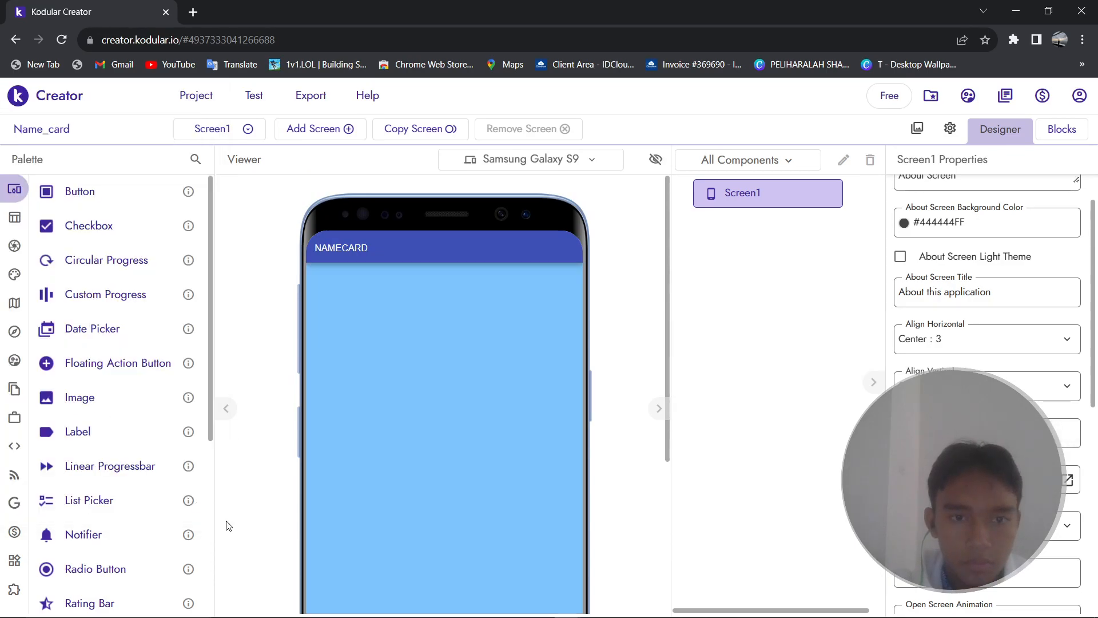
pyautogui.scroll(3, 301, 444)
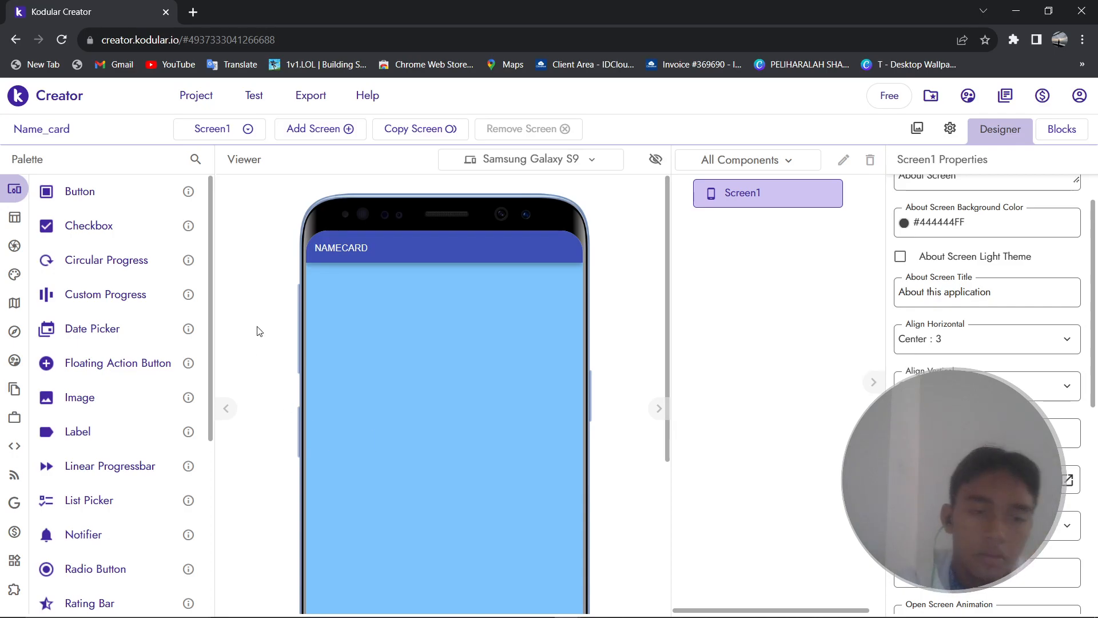
pyautogui.scroll(-3, 278, 313)
pyautogui.scroll(3, 279, 313)
# Add a Card View from the general layout components to Screen1.
pyautogui.click(25, 216)
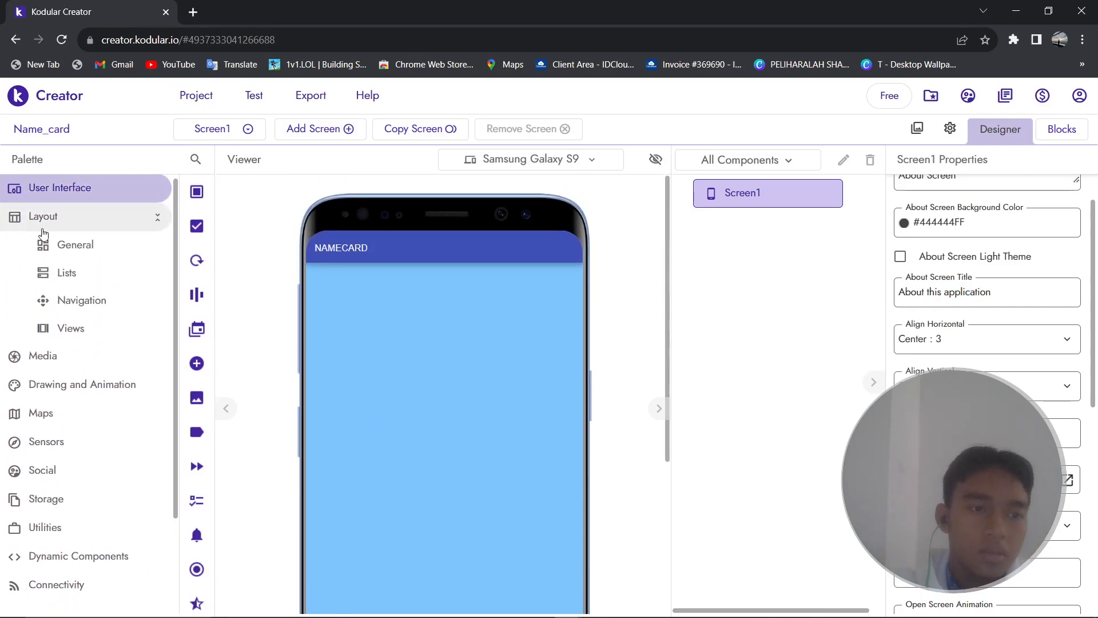
pyautogui.click(80, 249)
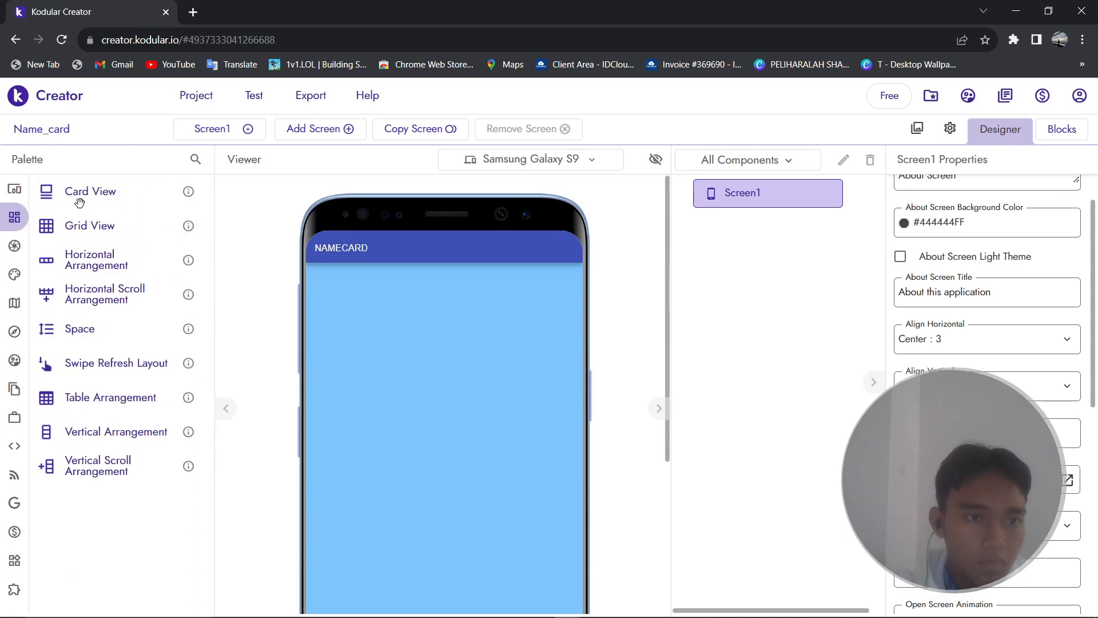
pyautogui.moveTo(63, 199); pyautogui.dragTo(346, 305)
pyautogui.scroll(-2, 523, 325)
pyautogui.scroll(2, 471, 358)
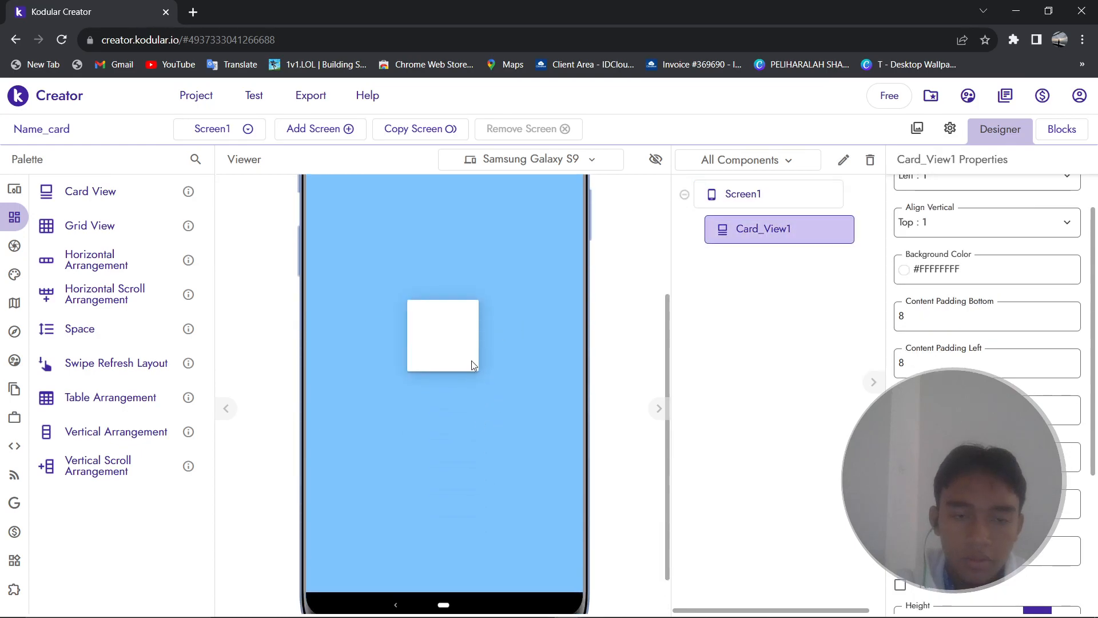
pyautogui.scroll(2, 435, 384)
pyautogui.scroll(1, 973, 261)
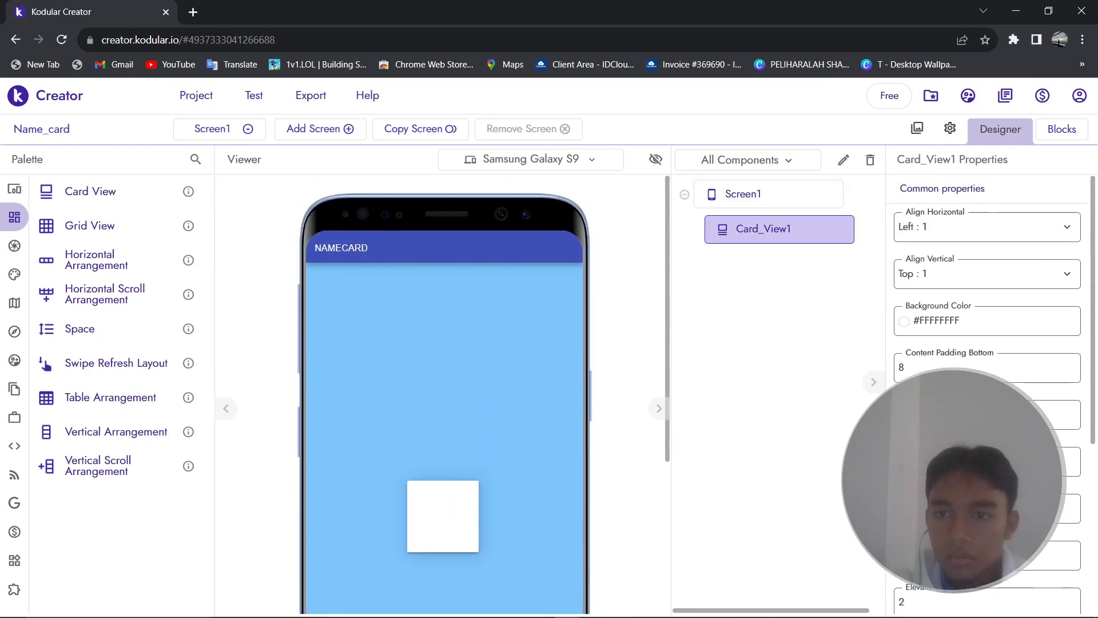
# Set Card_View1's horizontal alignment to Center : 3 and its vertical alignment to Center : 2.
pyautogui.click(976, 224)
pyautogui.click(944, 284)
pyautogui.click(980, 275)
pyautogui.click(976, 337)
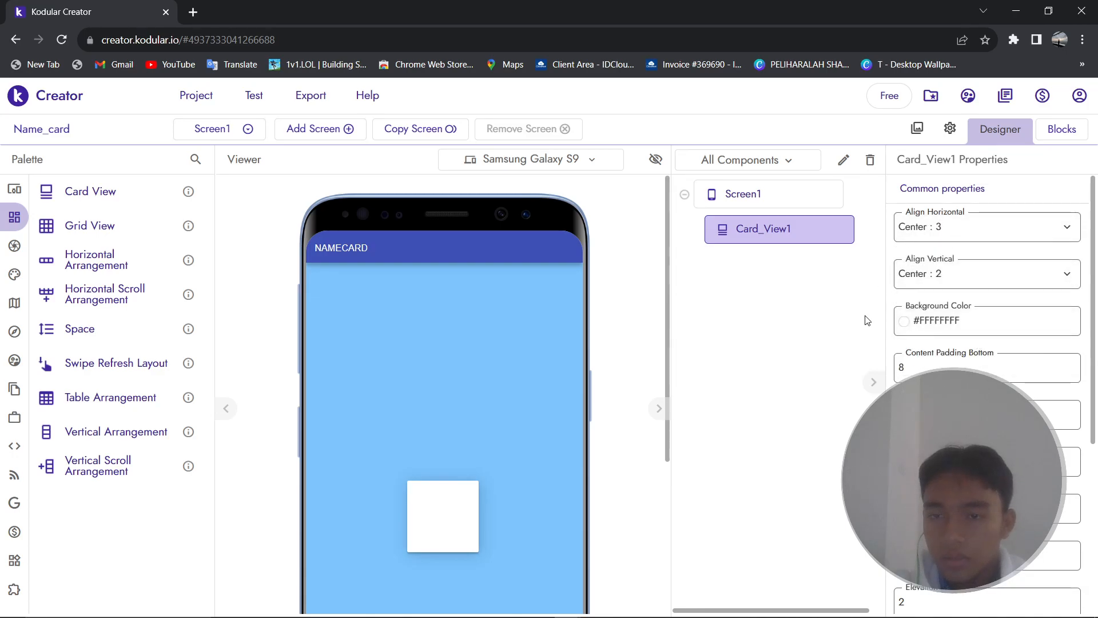
# Set Card_View1's corner radius to 15 and its elevation to 4.
pyautogui.scroll(-3, 988, 372)
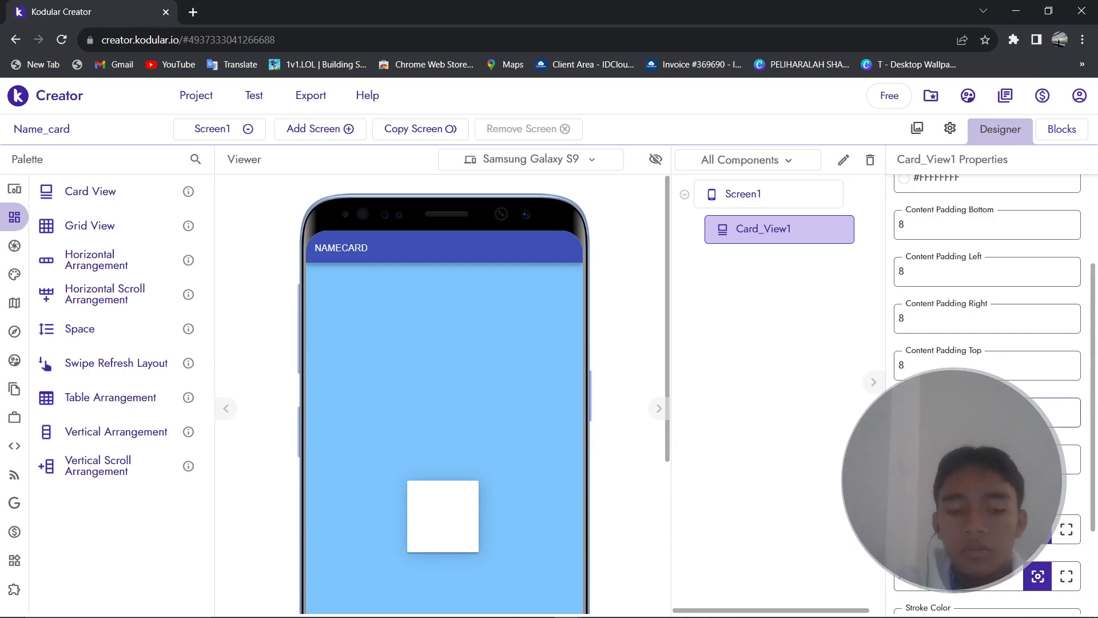
pyautogui.press('Return')
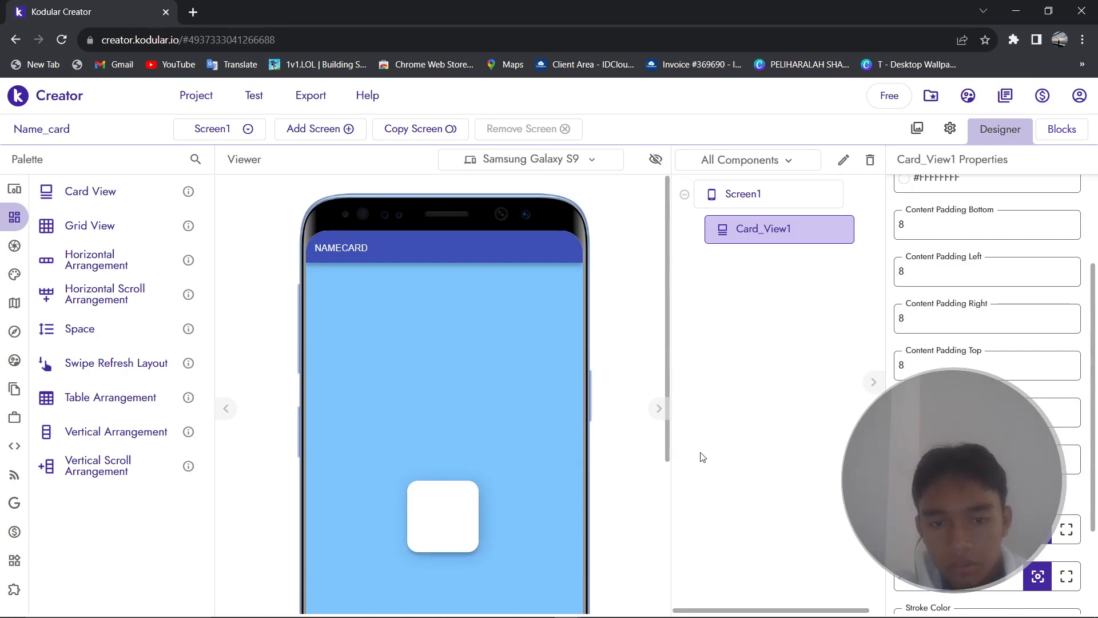
pyautogui.scroll(-4, 463, 422)
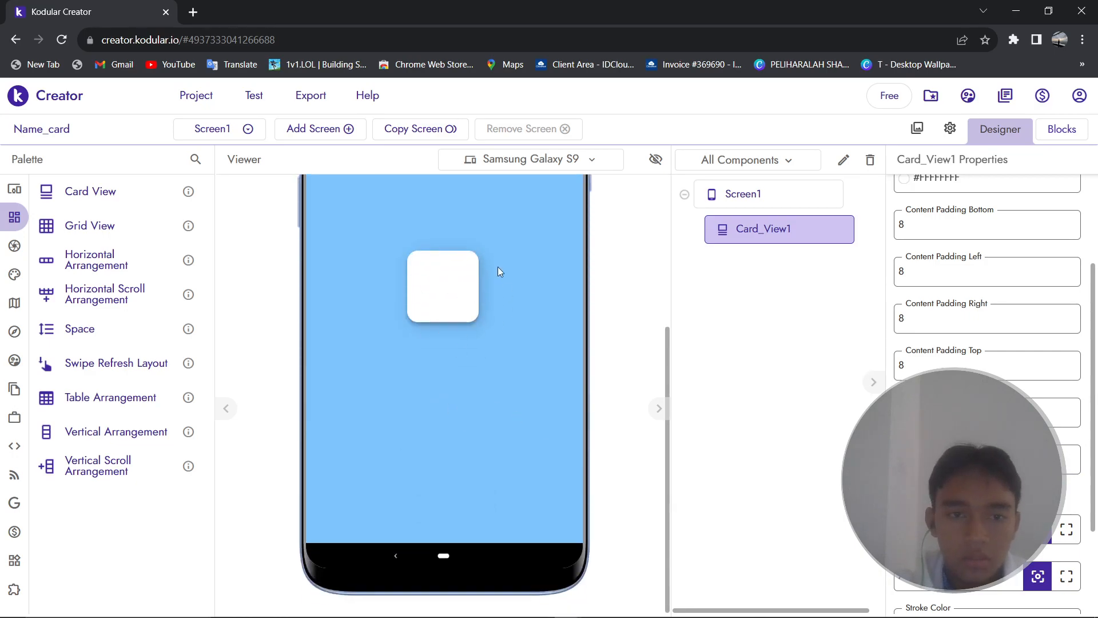
pyautogui.scroll(3, 419, 367)
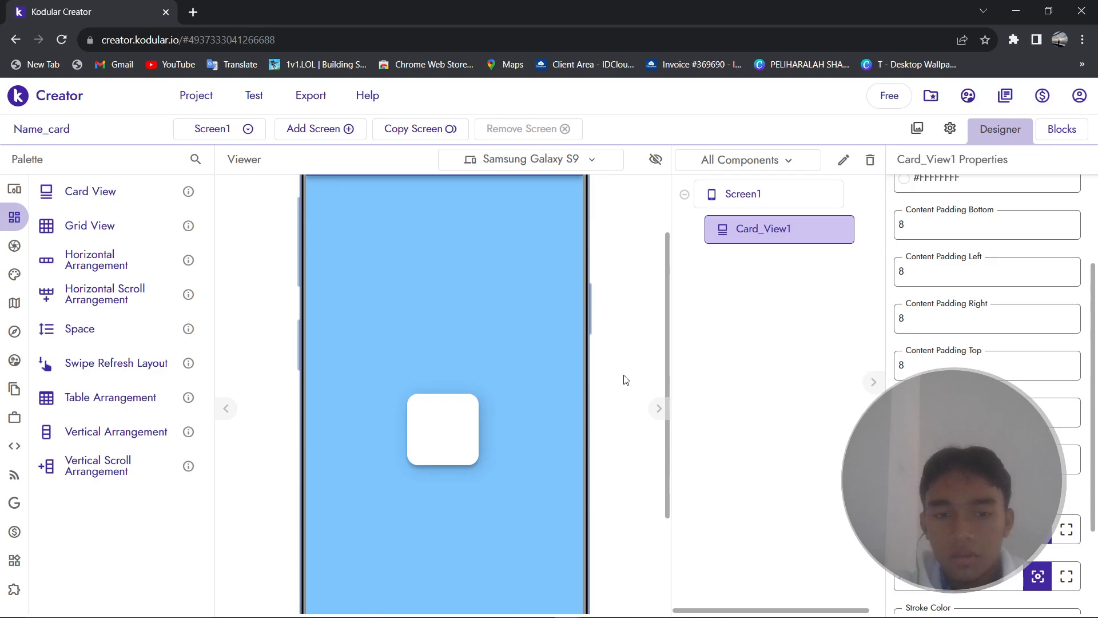
pyautogui.scroll(2, 540, 411)
pyautogui.scroll(-3, 988, 321)
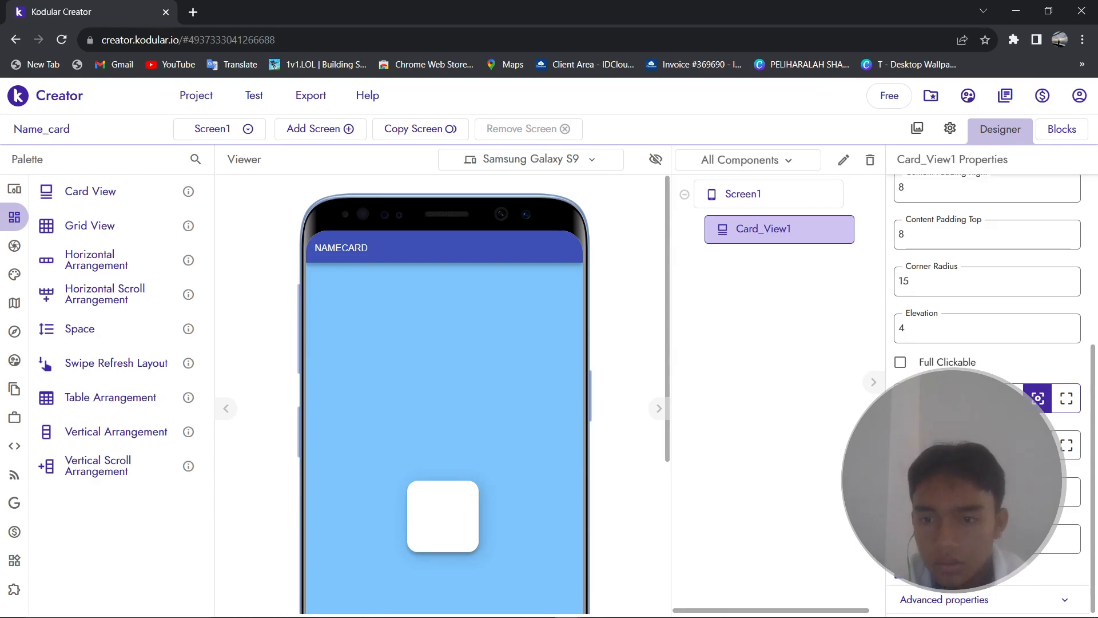
# Increase Card_View1's height so that the card fills most of the screen's height.
pyautogui.press('Return')
pyautogui.scroll(-3, 499, 380)
pyautogui.scroll(5, 498, 380)
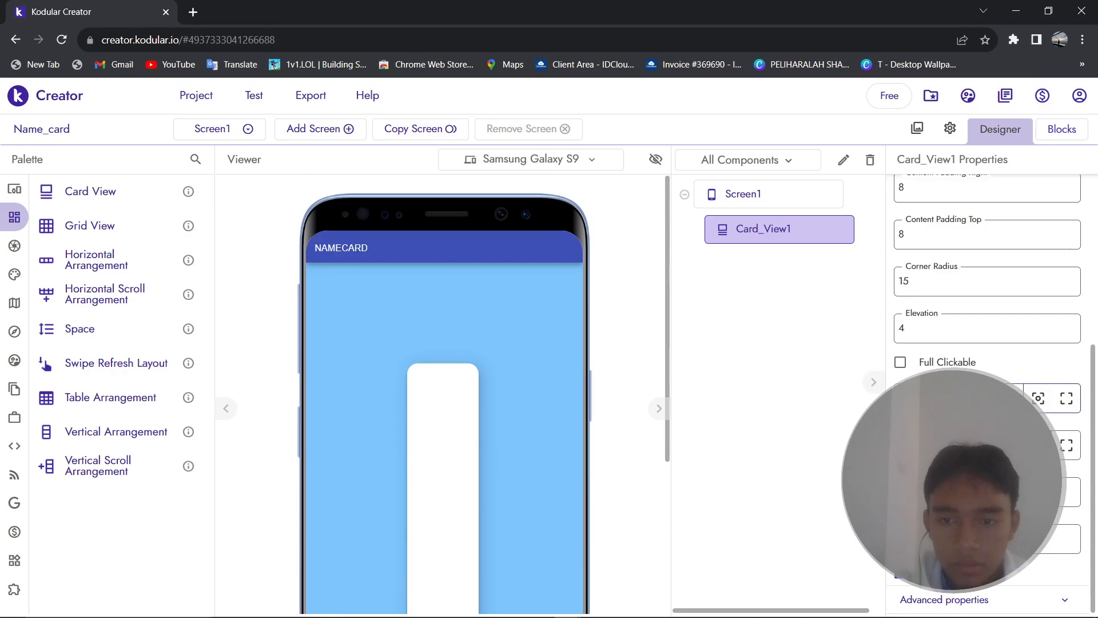
pyautogui.scroll(-3, 443, 394)
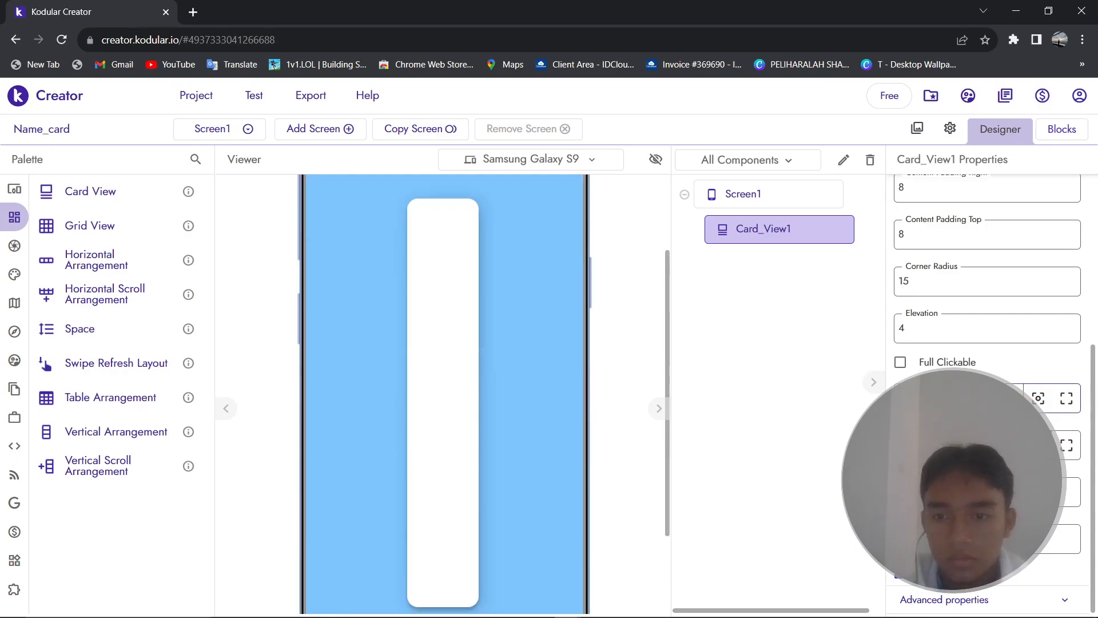
pyautogui.scroll(-2, 438, 399)
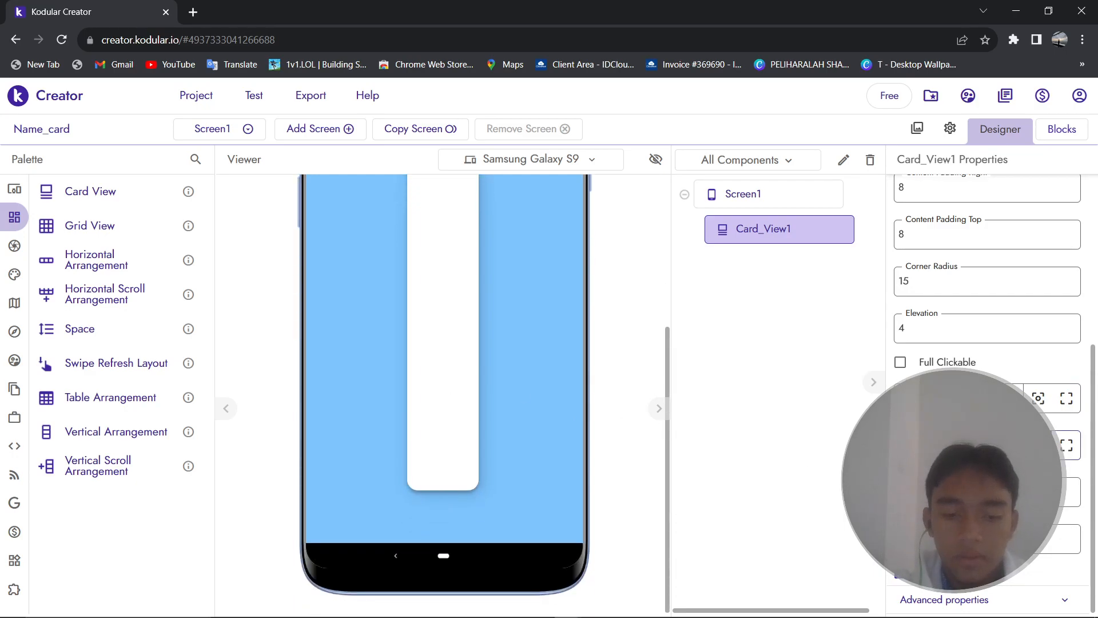
# Increase Card_View1's width so that only narrow margins remain at the screen's sides.
pyautogui.press('Return')
pyautogui.scroll(3, 537, 284)
pyautogui.scroll(-4, 551, 321)
pyautogui.scroll(2, 511, 350)
pyautogui.scroll(-2, 507, 369)
pyautogui.scroll(3, 503, 397)
pyautogui.scroll(2, 503, 398)
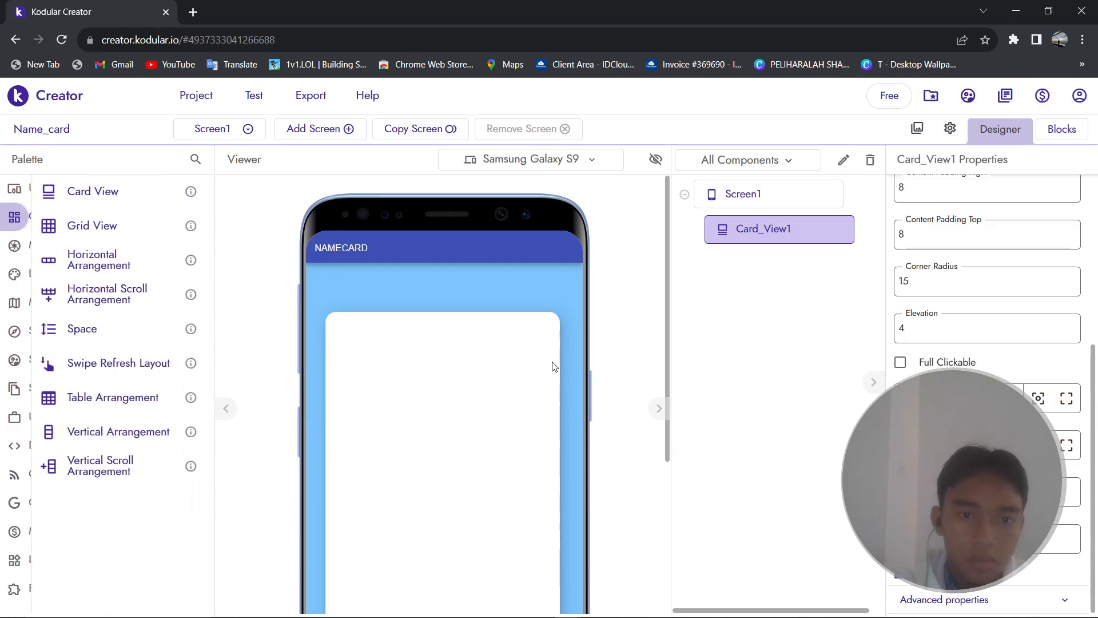
pyautogui.scroll(-3, 553, 373)
# Add an Image component from the user interface components inside Card_View1.
pyautogui.moveTo(43, 265)
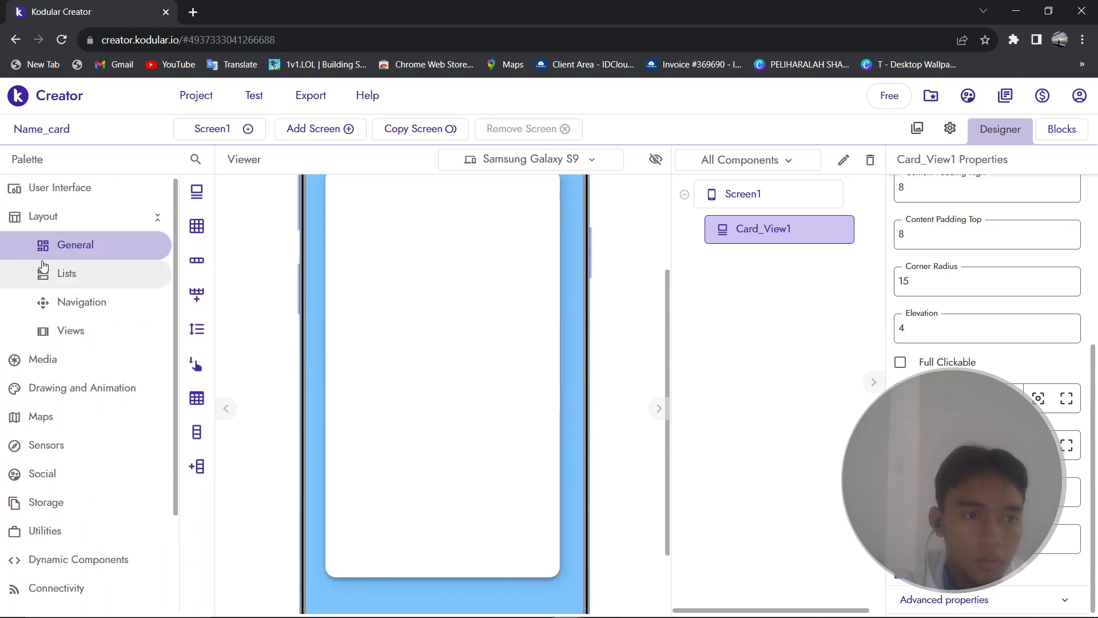
pyautogui.click(63, 216)
pyautogui.click(65, 189)
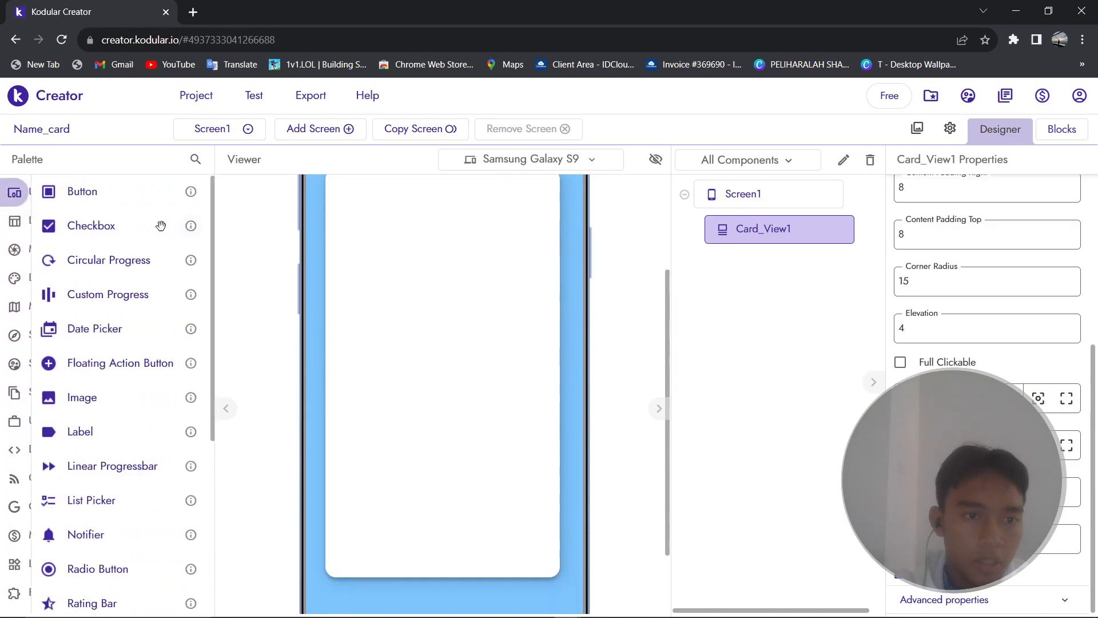
pyautogui.scroll(3, 335, 389)
pyautogui.moveTo(83, 406); pyautogui.dragTo(414, 373)
pyautogui.scroll(-3, 288, 349)
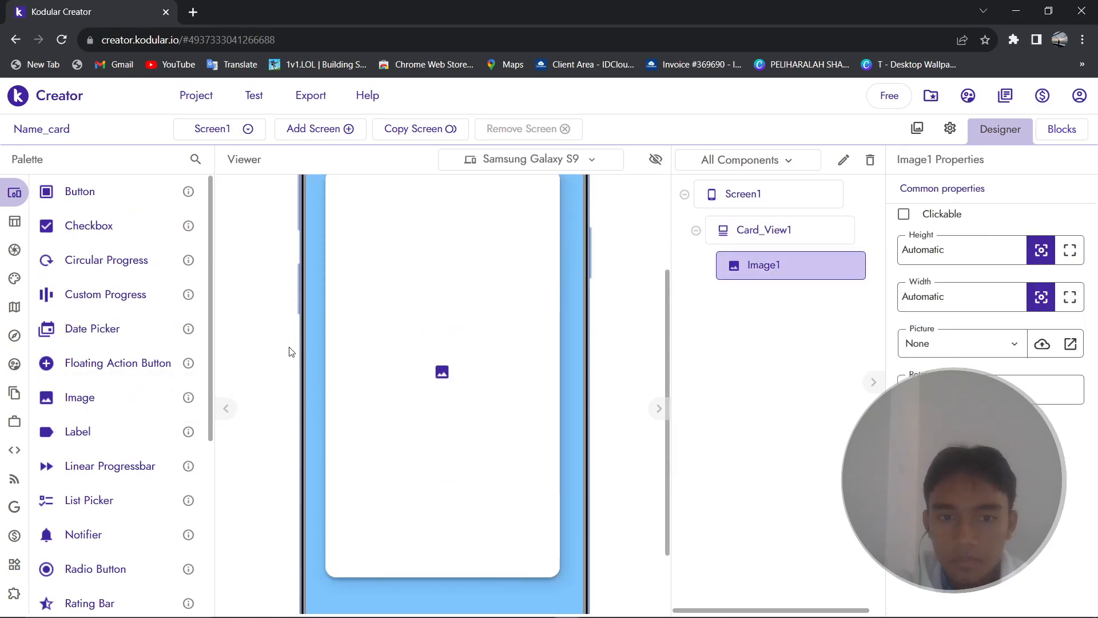
pyautogui.scroll(3, 466, 394)
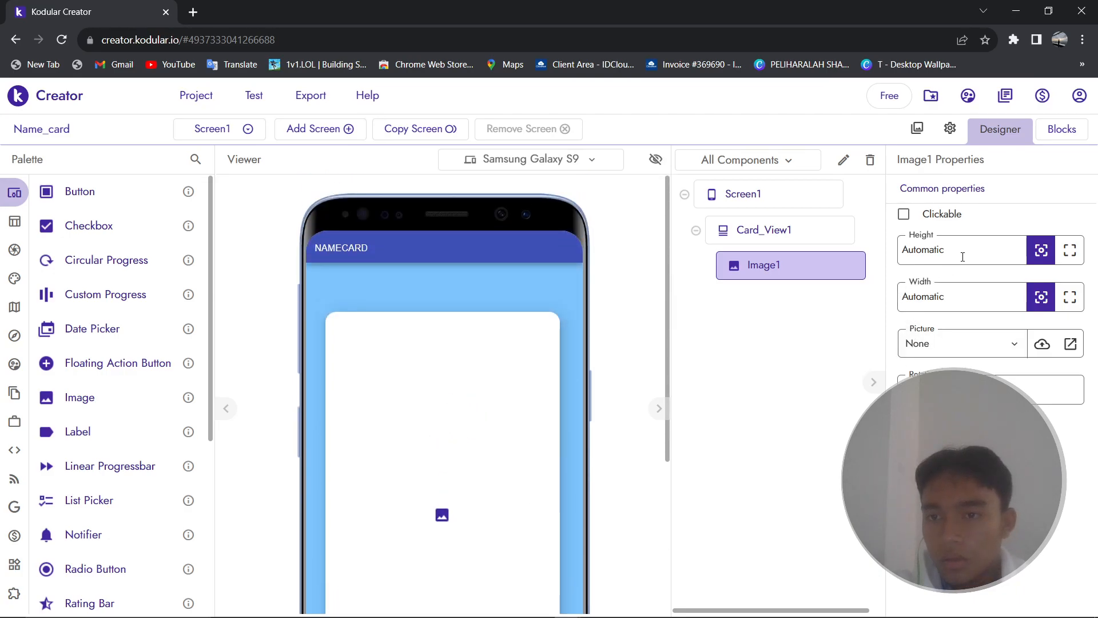
# Start uploading an asset in the Assets Manager and browse to the Downloads folder.
pyautogui.click(918, 130)
pyautogui.moveTo(328, 190); pyautogui.dragTo(394, 193)
pyautogui.click(428, 199)
pyautogui.click(698, 481)
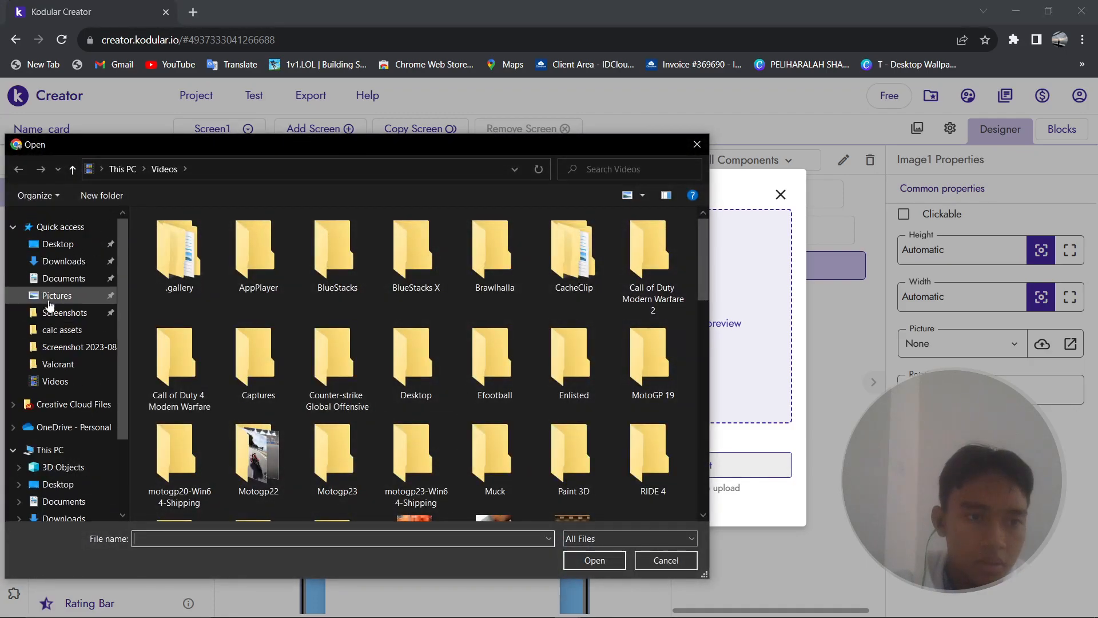
pyautogui.click(62, 261)
pyautogui.scroll(-3, 329, 318)
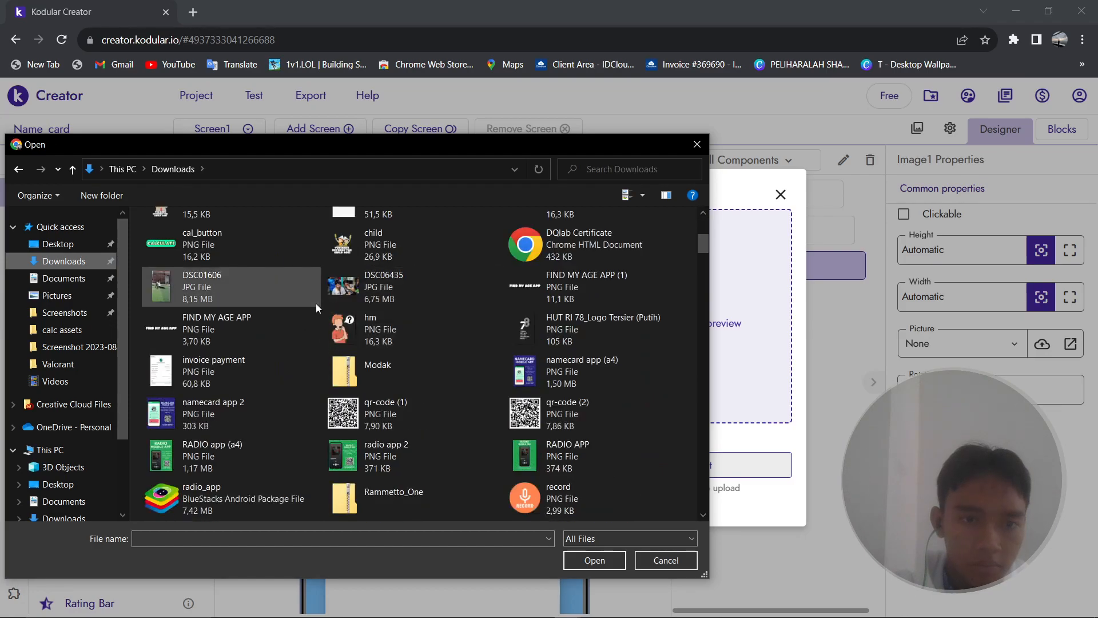
# Upload the Mask group (1) PNG file as an asset and set it as Image1's picture.
pyautogui.scroll(-4, 321, 332)
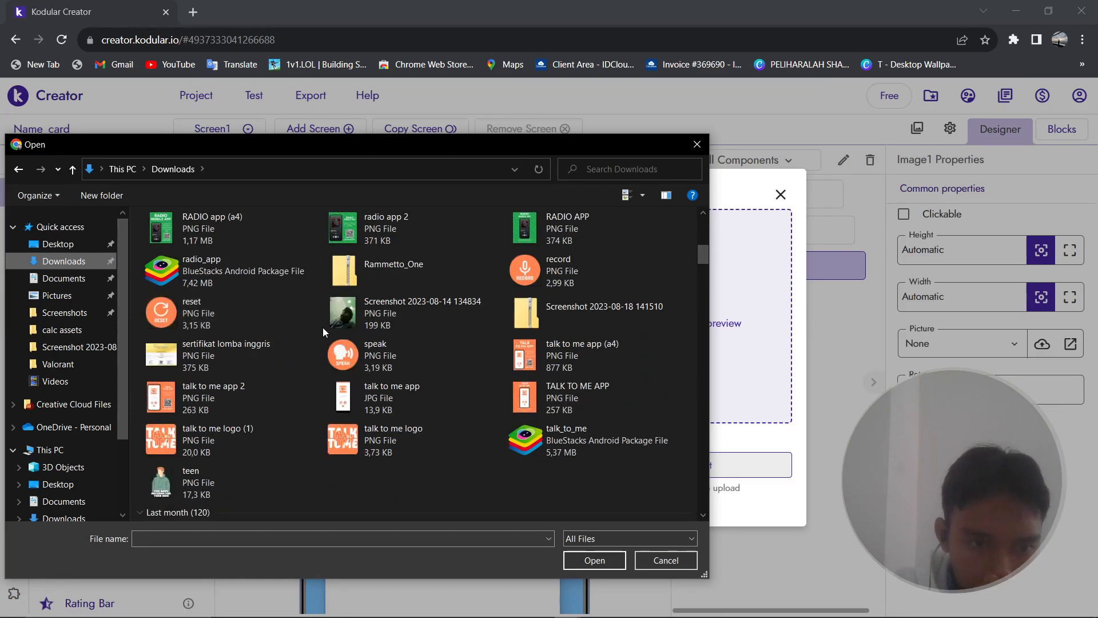
pyautogui.scroll(-5, 316, 333)
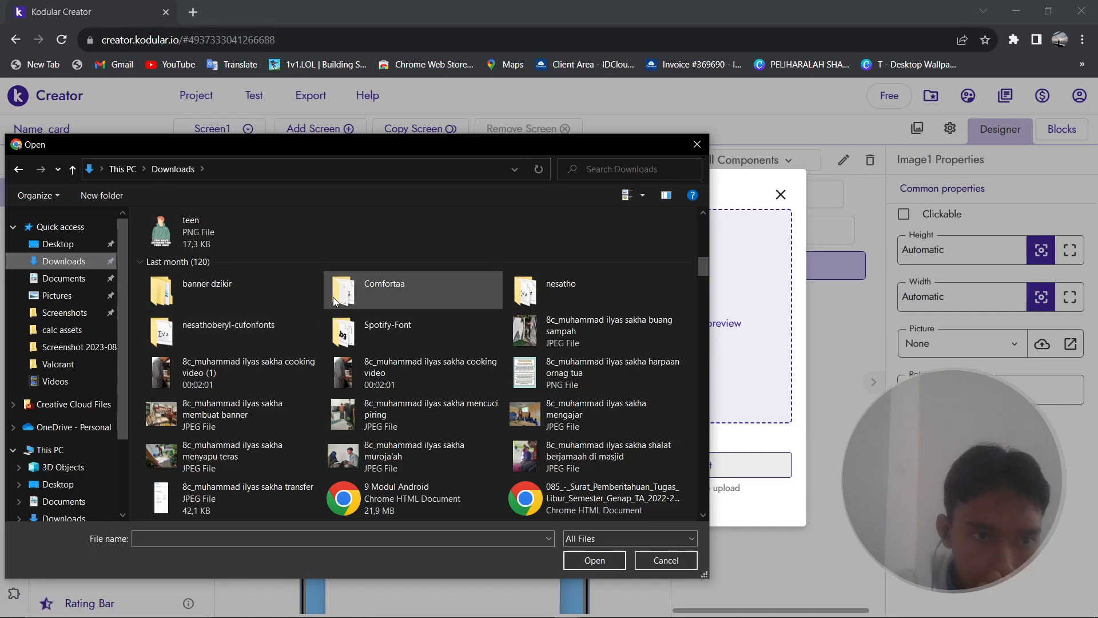
pyautogui.scroll(-8, 325, 300)
pyautogui.scroll(-5, 323, 301)
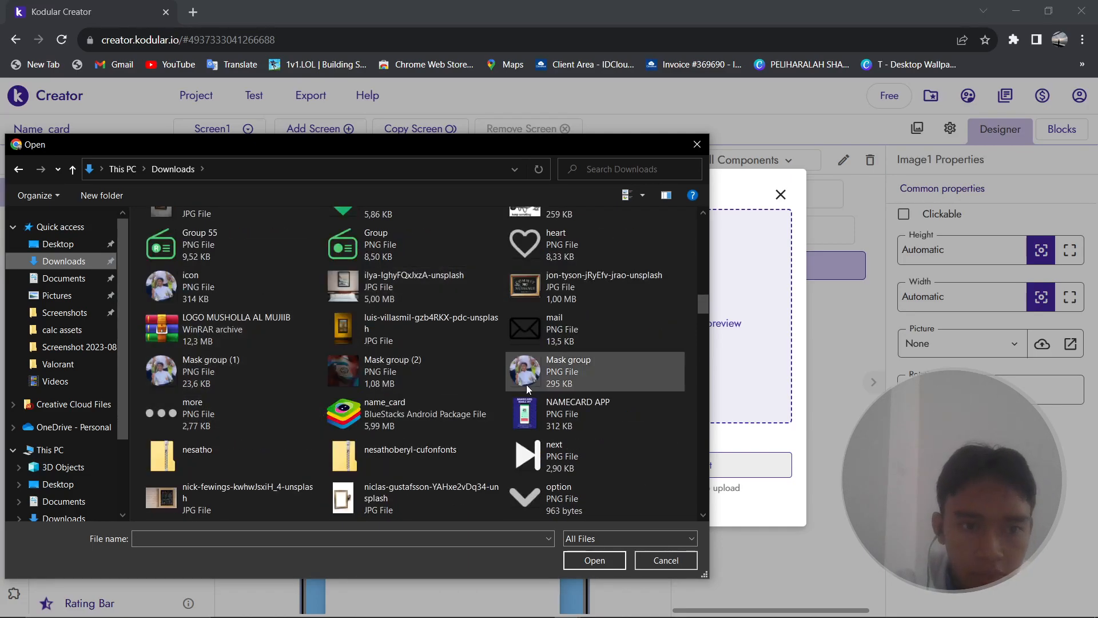
pyautogui.click(267, 376)
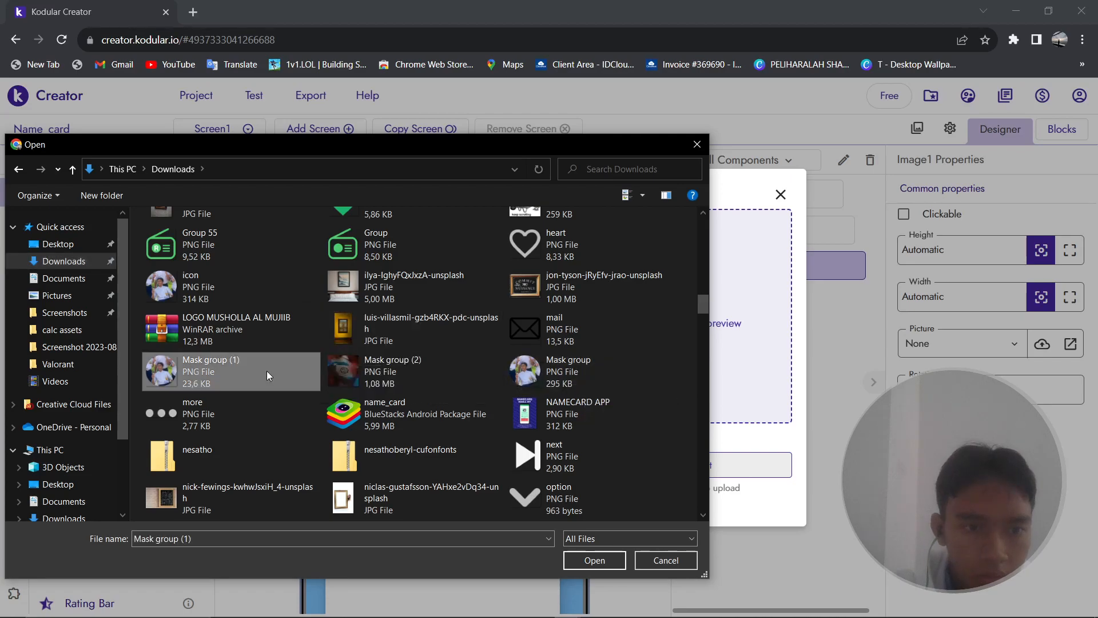
pyautogui.click(595, 560)
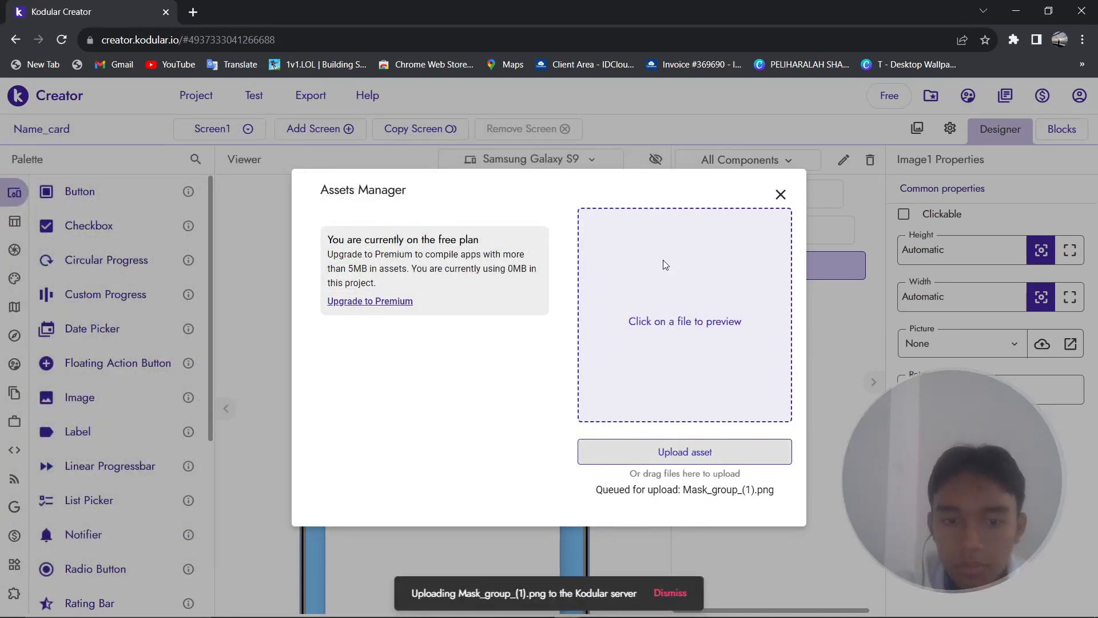
pyautogui.click(780, 194)
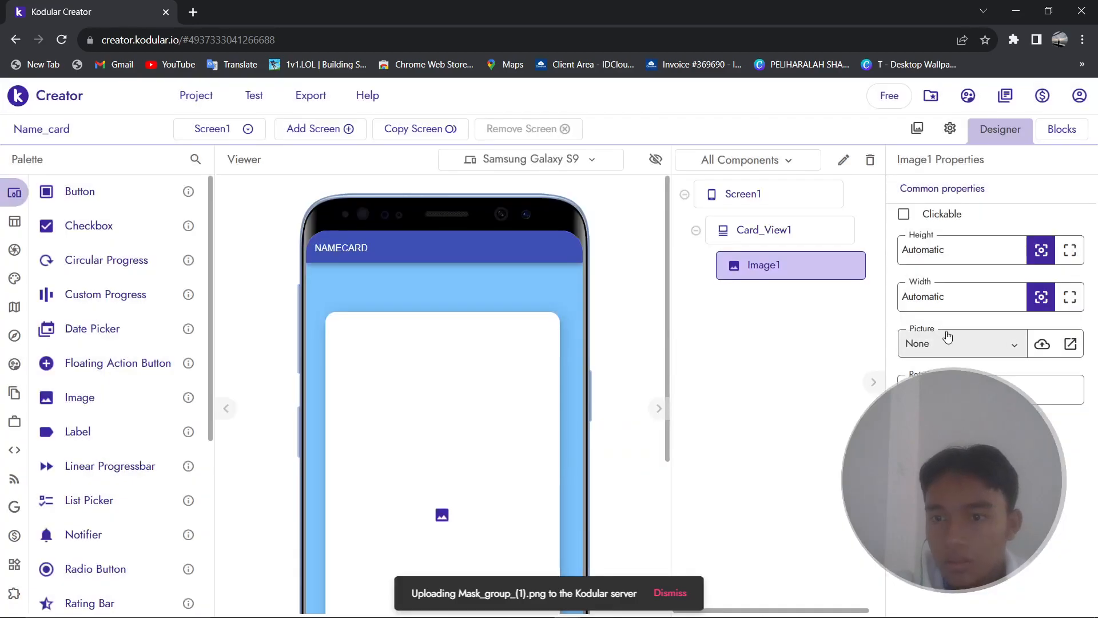
pyautogui.click(947, 340)
pyautogui.click(950, 376)
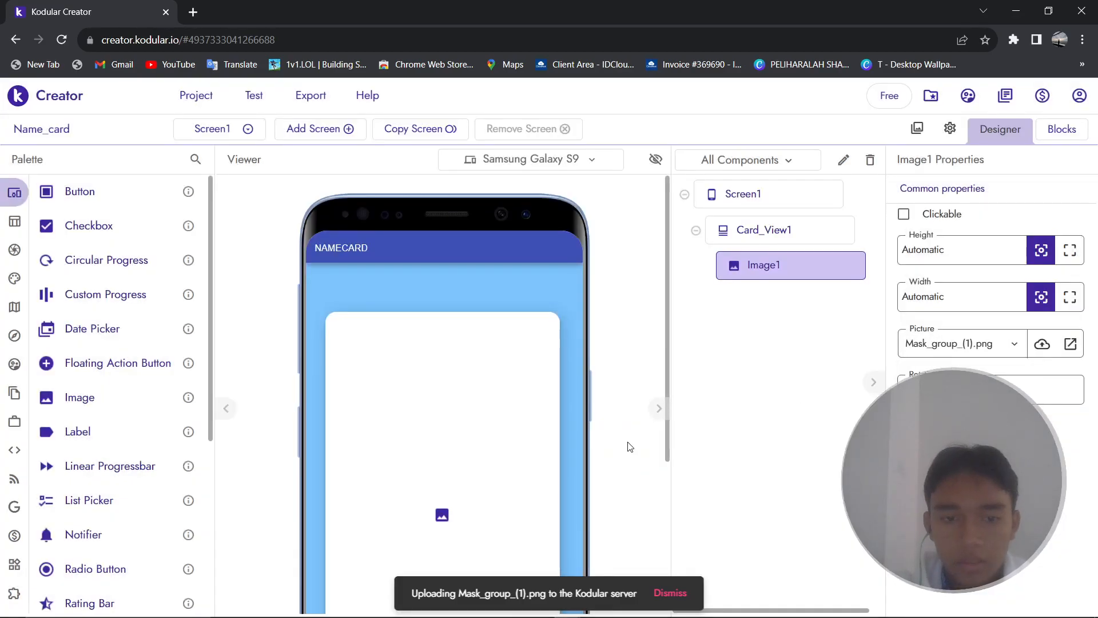
# Add a Space component from the general layout components inside Card_View1, directly below the profile image.
pyautogui.scroll(-3, 585, 441)
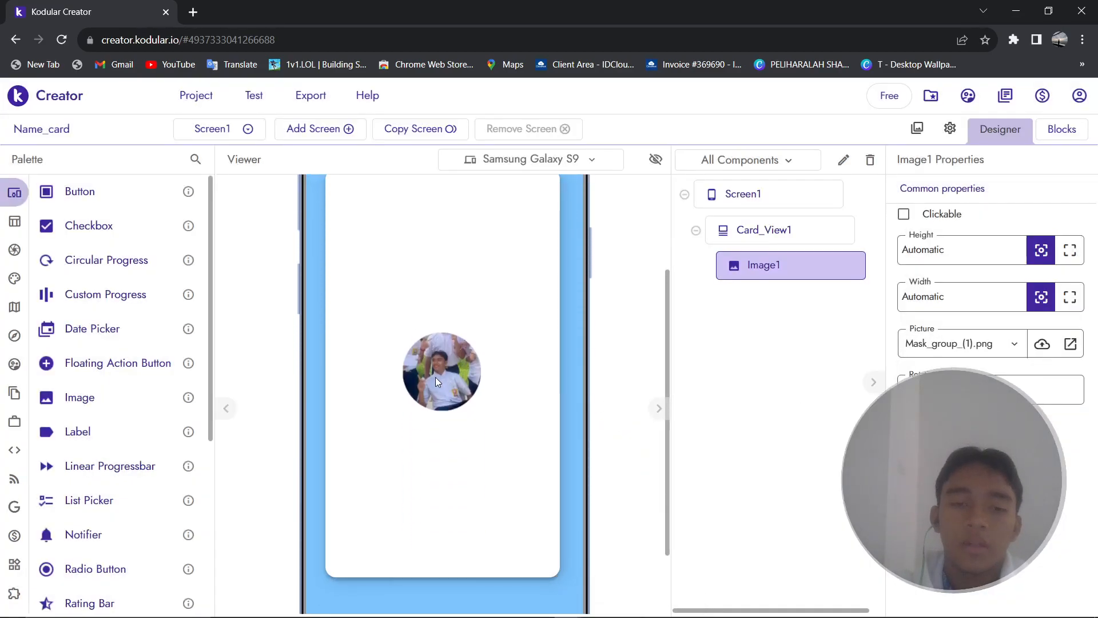
pyautogui.scroll(3, 498, 427)
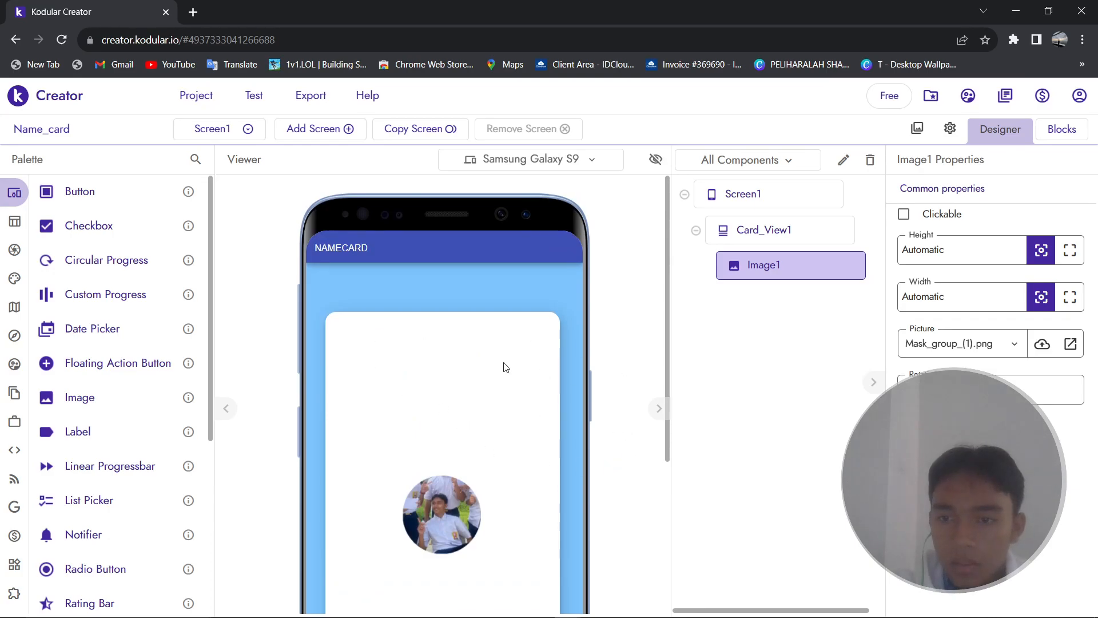
pyautogui.scroll(-3, 515, 367)
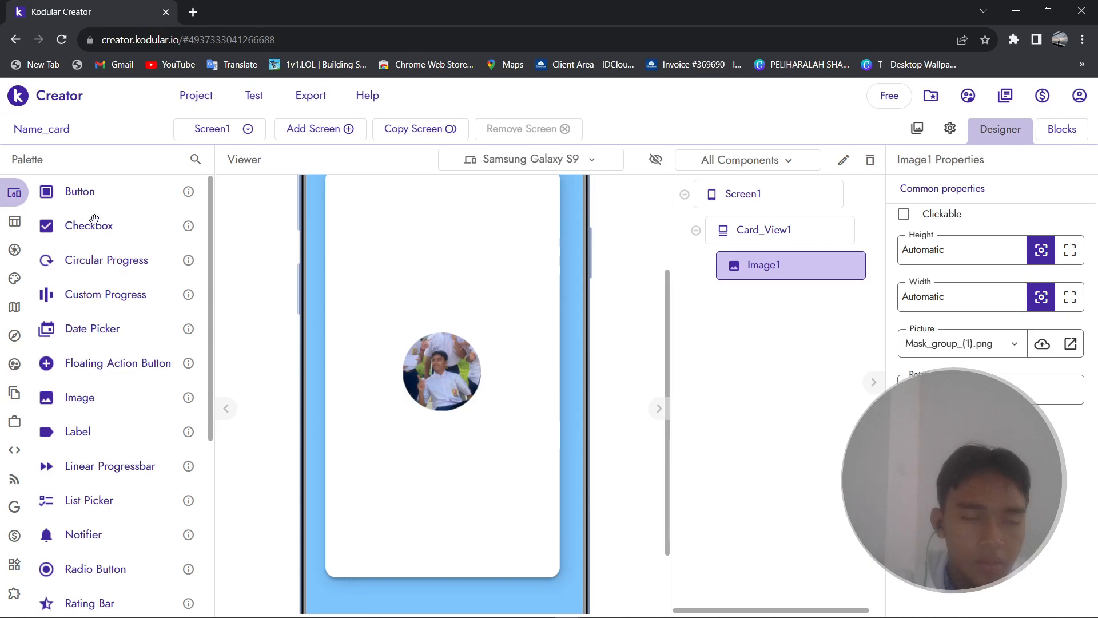
pyautogui.moveTo(23, 283)
pyautogui.click(68, 226)
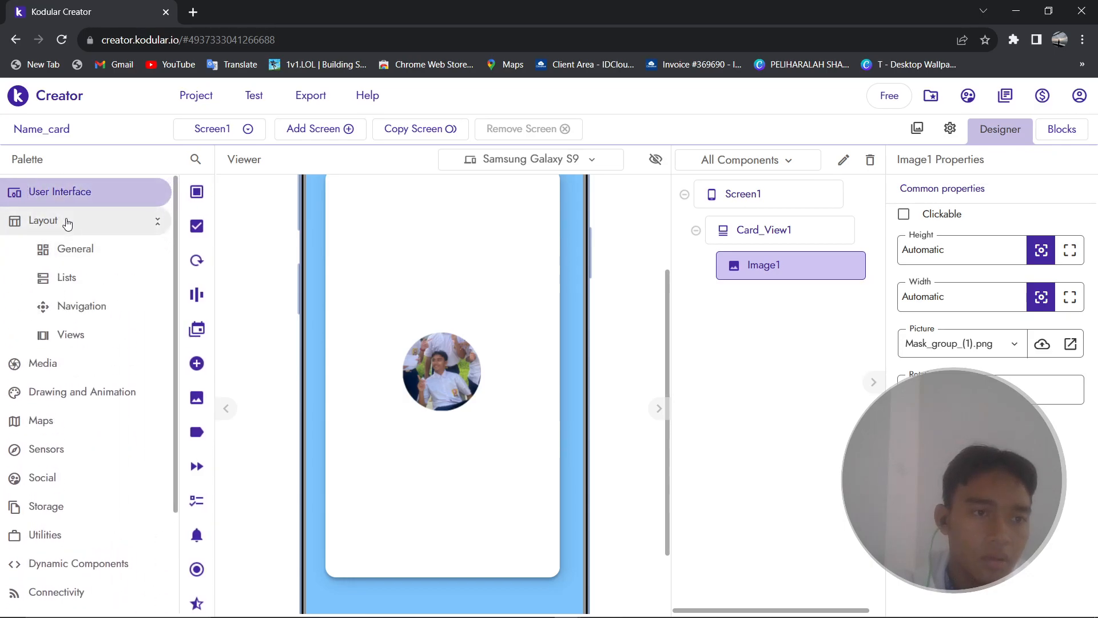
pyautogui.click(68, 221)
pyautogui.click(81, 220)
pyautogui.click(54, 254)
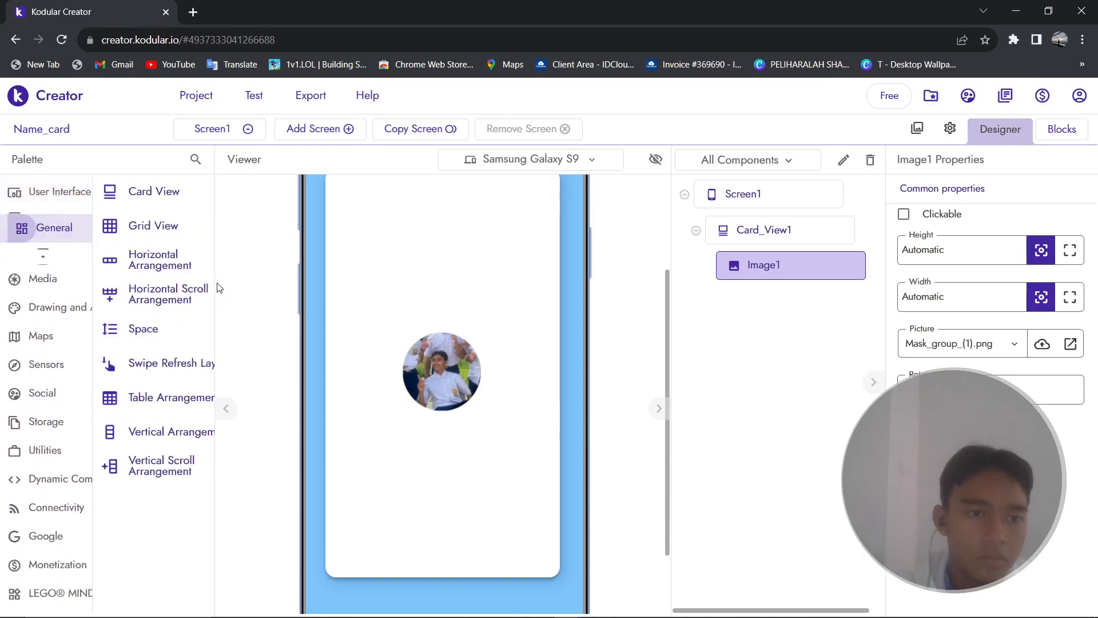
pyautogui.moveTo(92, 359); pyautogui.dragTo(495, 422)
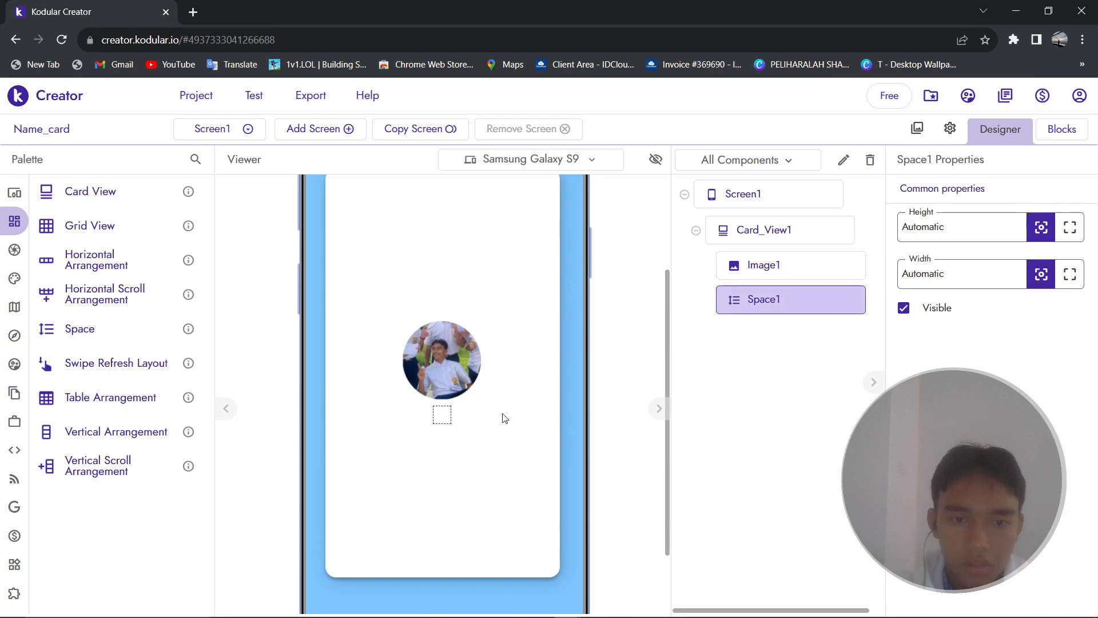
# Set Space1's height to 25 px.
pyautogui.scroll(3, 542, 343)
pyautogui.click(971, 237)
pyautogui.hotkey('ctrl', 'a')
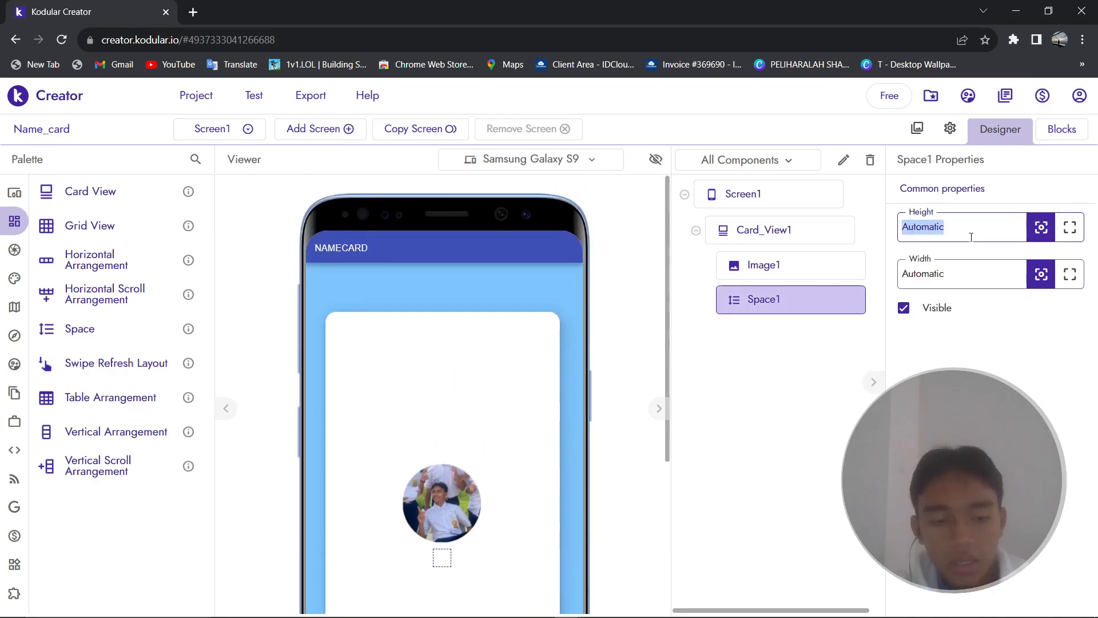
pyautogui.write('25')
pyautogui.click(830, 332)
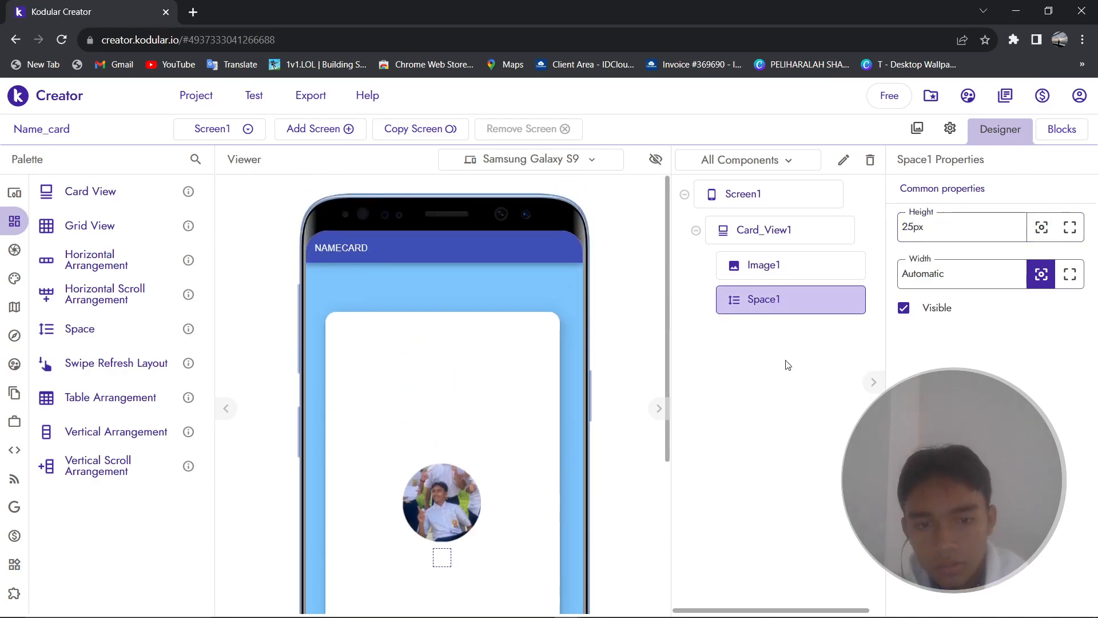
# Set Space1's height to 2%.
pyautogui.doubleClick(950, 229)
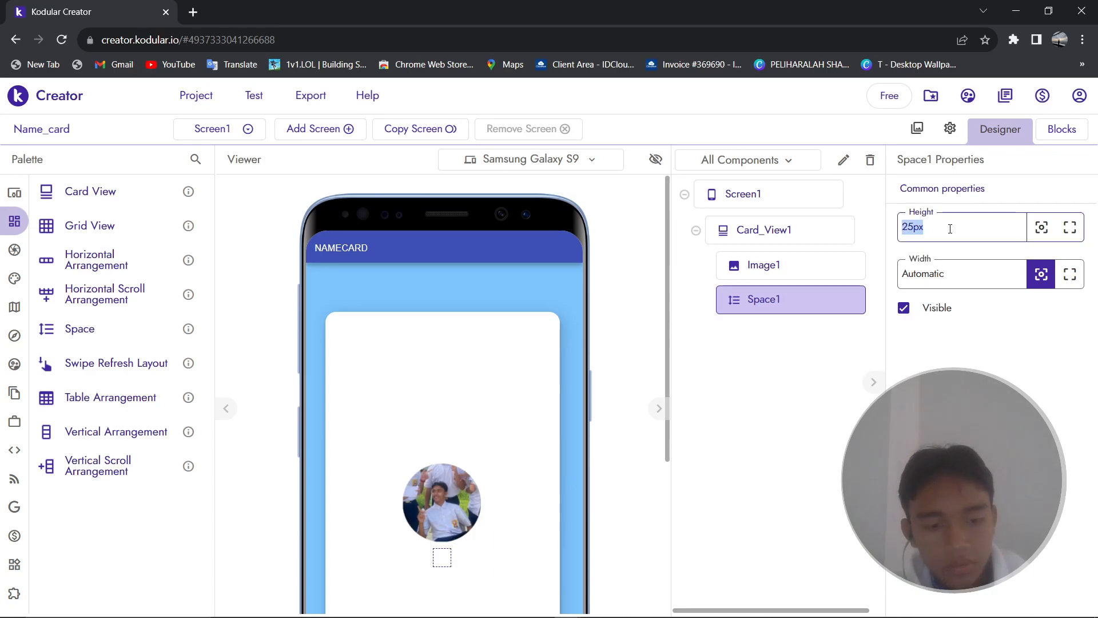
pyautogui.write('2')
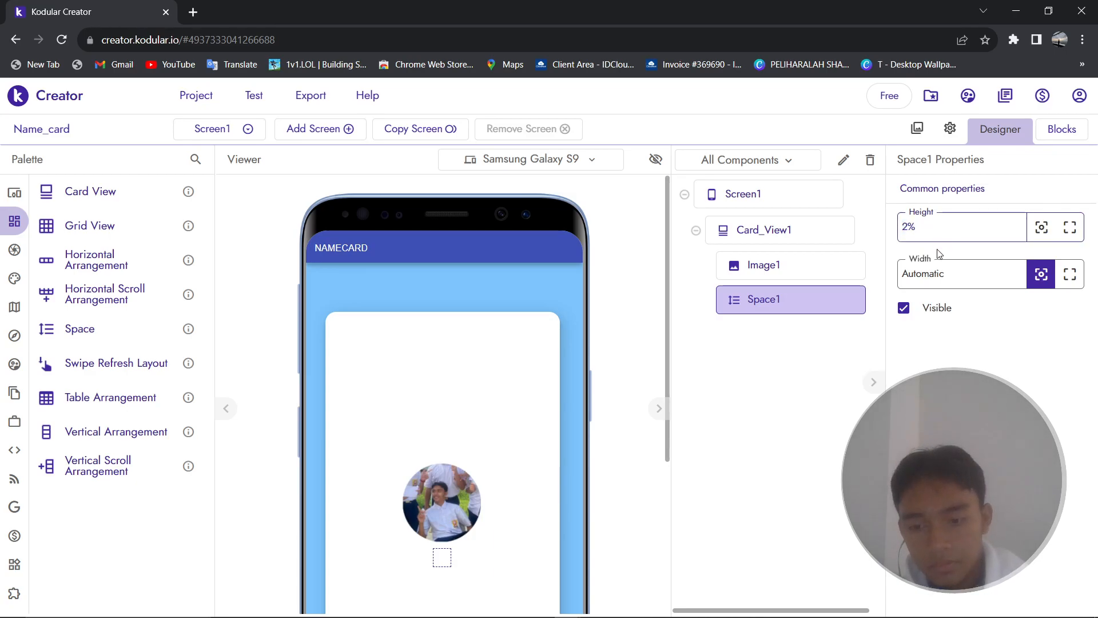
pyautogui.write('%')
pyautogui.click(720, 385)
# Add a Label component from the user interface components below Space1 and make its font bold.
pyautogui.scroll(-4, 325, 326)
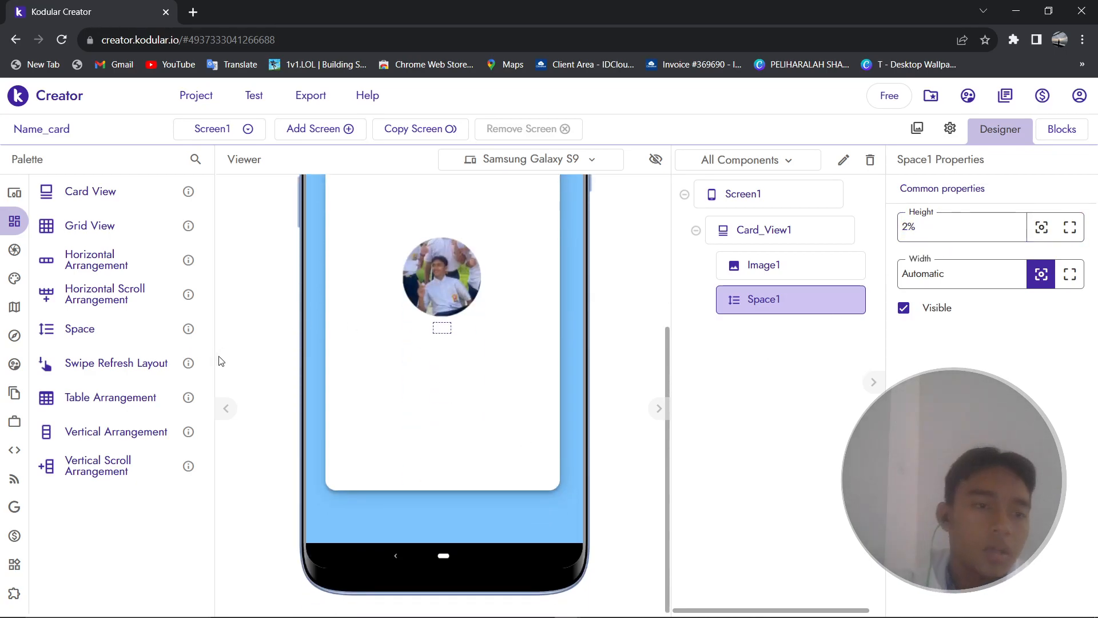
pyautogui.click(21, 197)
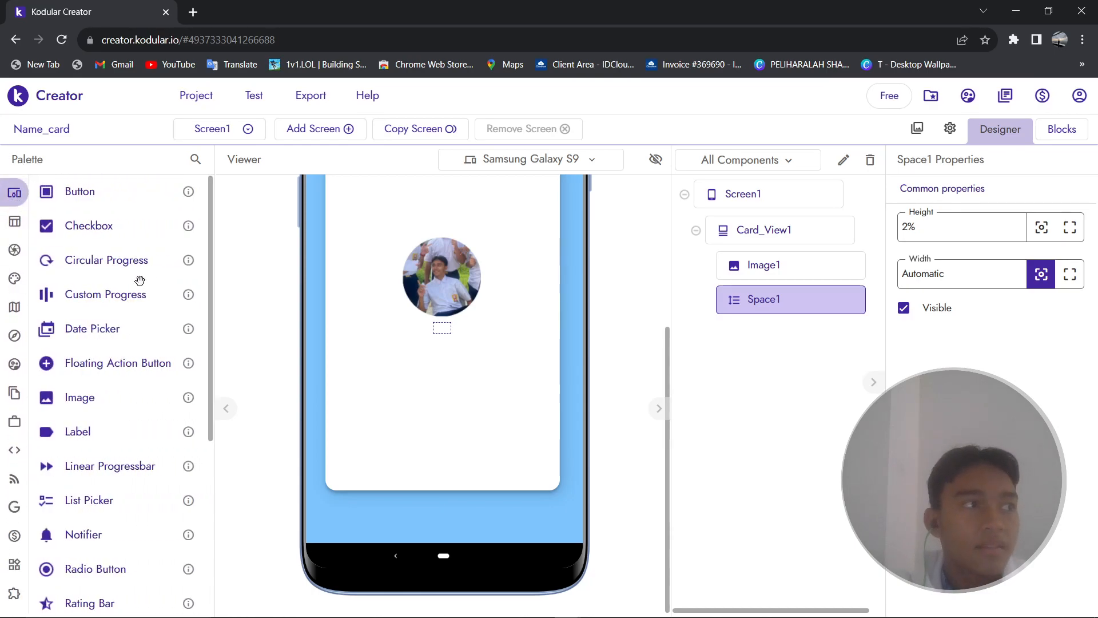
pyautogui.moveTo(95, 432); pyautogui.dragTo(399, 360)
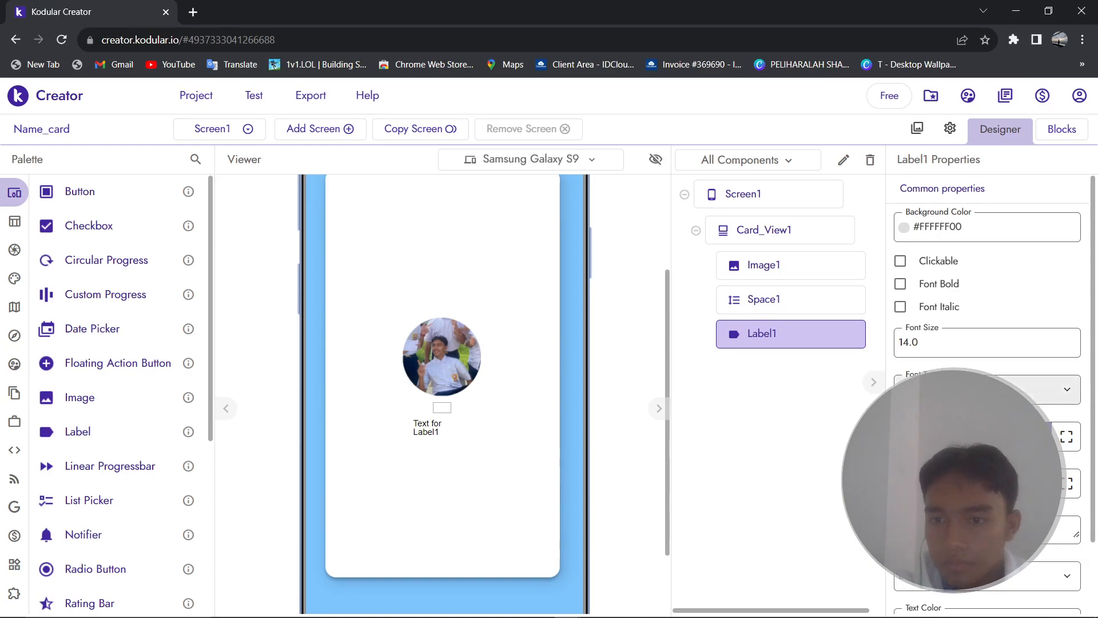
pyautogui.click(939, 307)
pyautogui.click(945, 308)
pyautogui.click(936, 291)
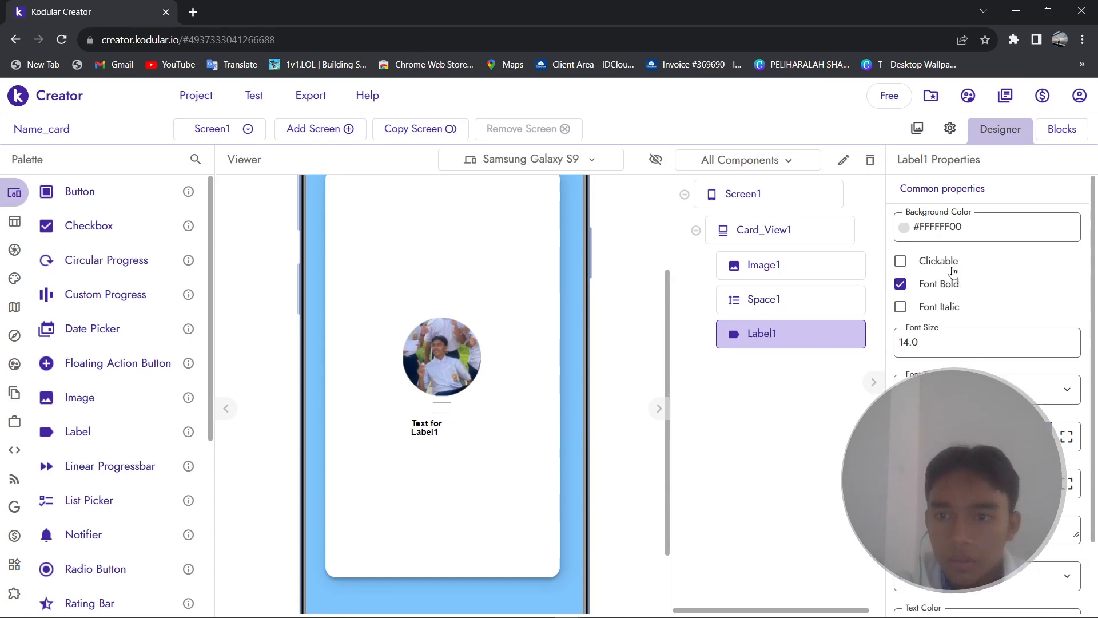
# Make Label1 fill its parent's width and align its text to the center.
pyautogui.scroll(-2, 955, 272)
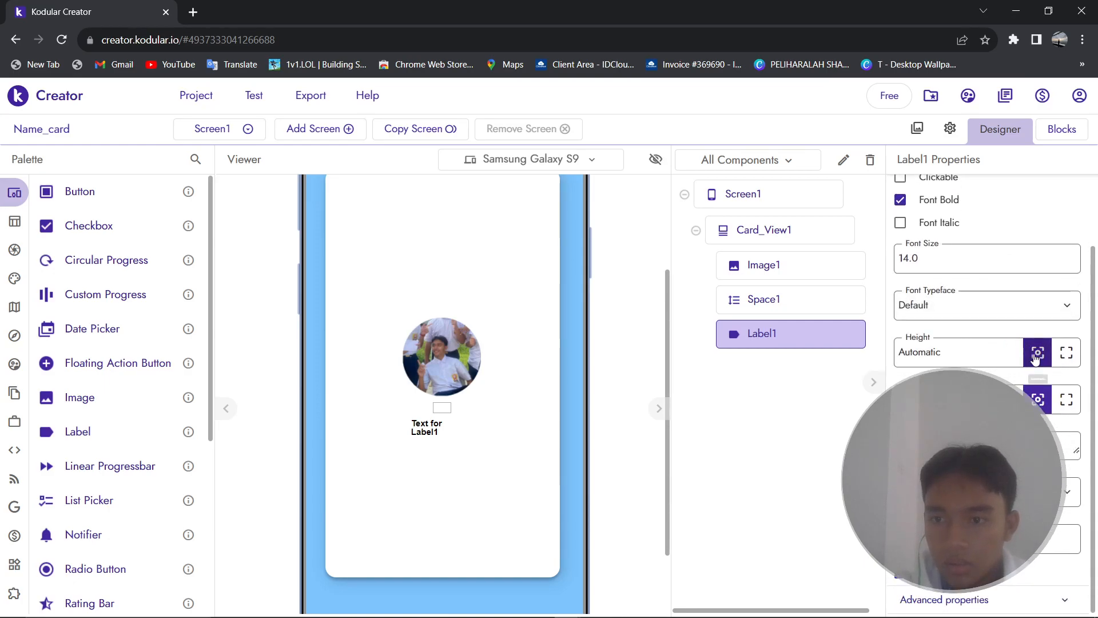
pyautogui.click(1066, 399)
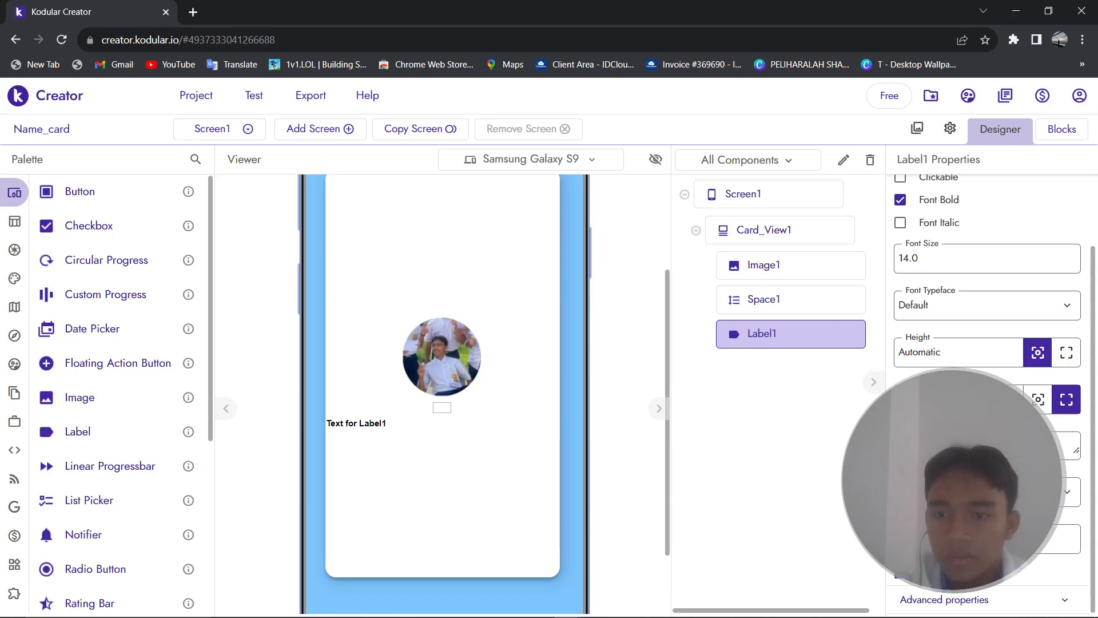
pyautogui.scroll(2, 987, 286)
pyautogui.scroll(-2, 987, 286)
pyautogui.click(987, 492)
pyautogui.click(973, 532)
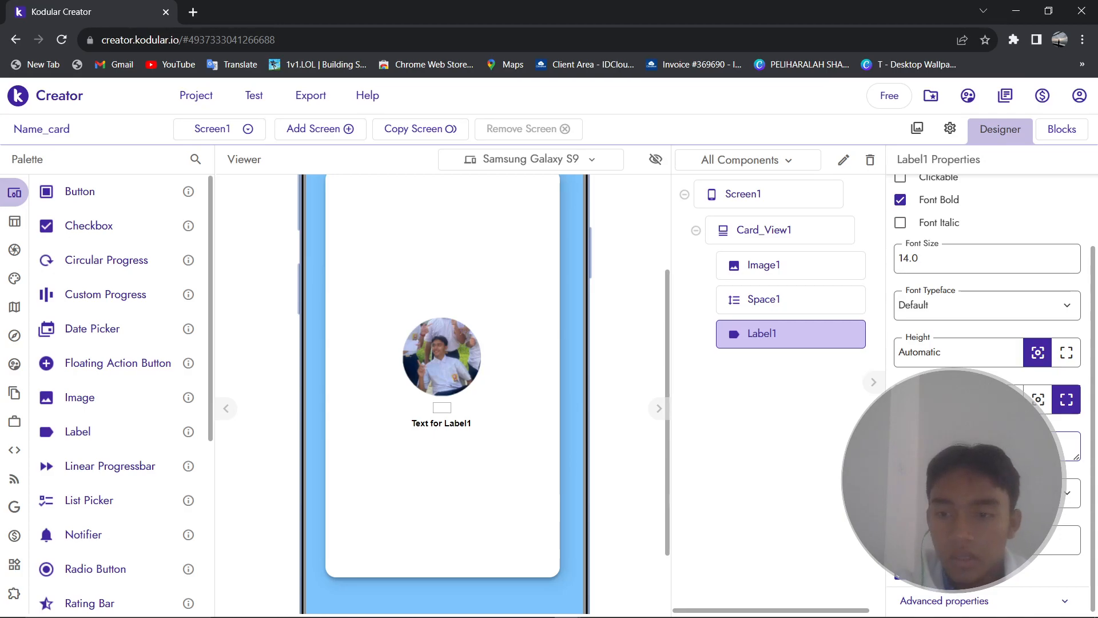
# Replace Label1's placeholder text with the card holder's full name.
pyautogui.press('Return')
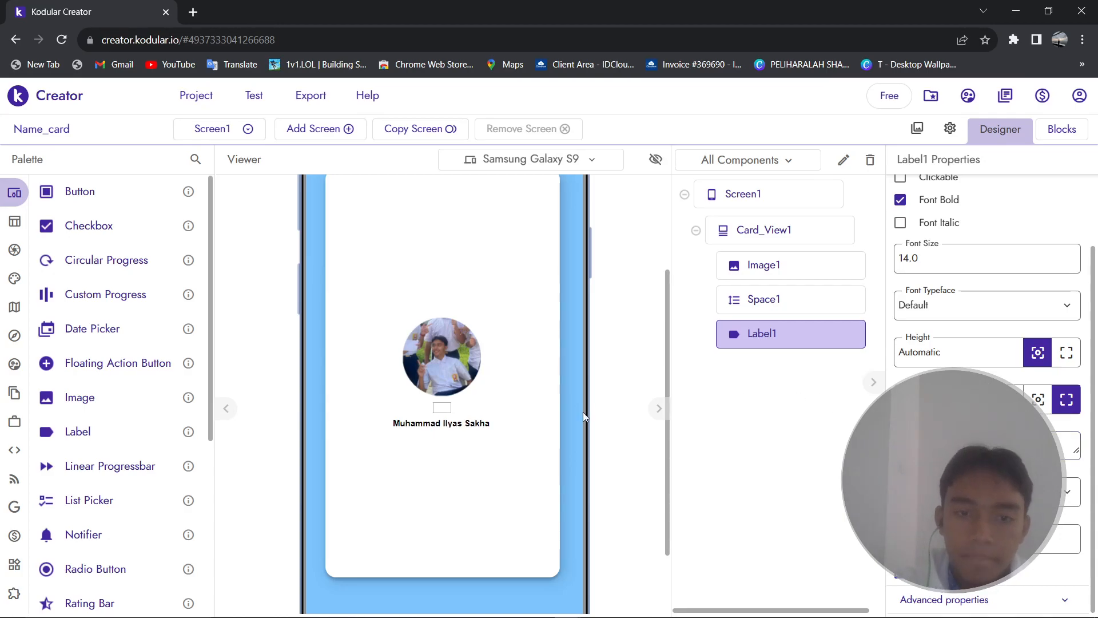
pyautogui.click(532, 395)
pyautogui.click(491, 424)
pyautogui.scroll(-1, 618, 473)
pyautogui.scroll(3, 602, 475)
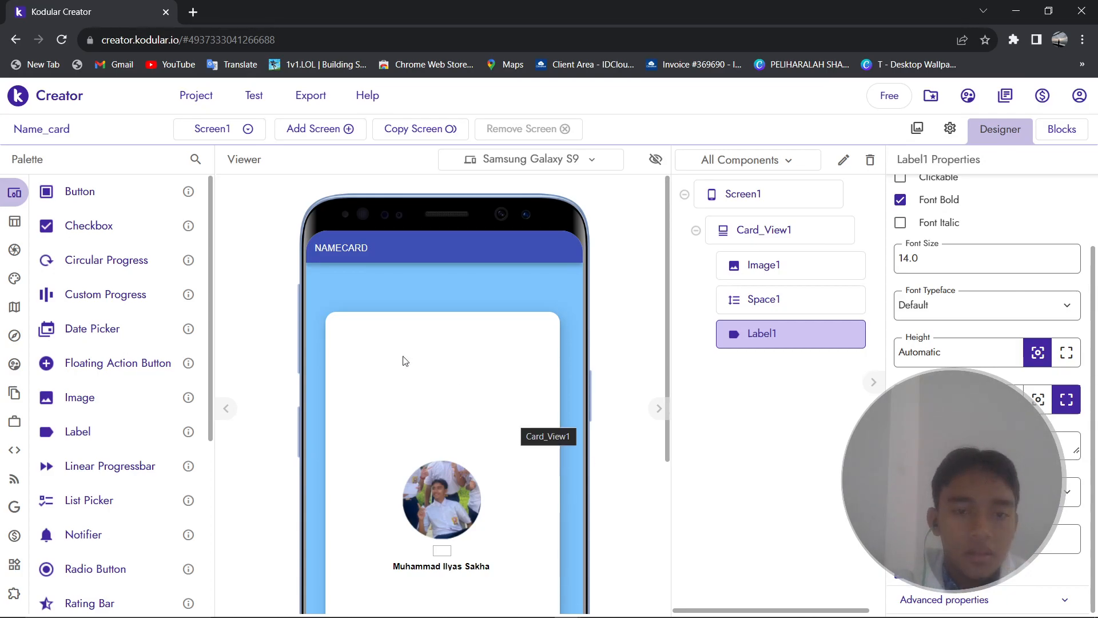
# Add a second Space component below the name label in Card_View1 and set its height to 2%.
pyautogui.scroll(-3, 404, 343)
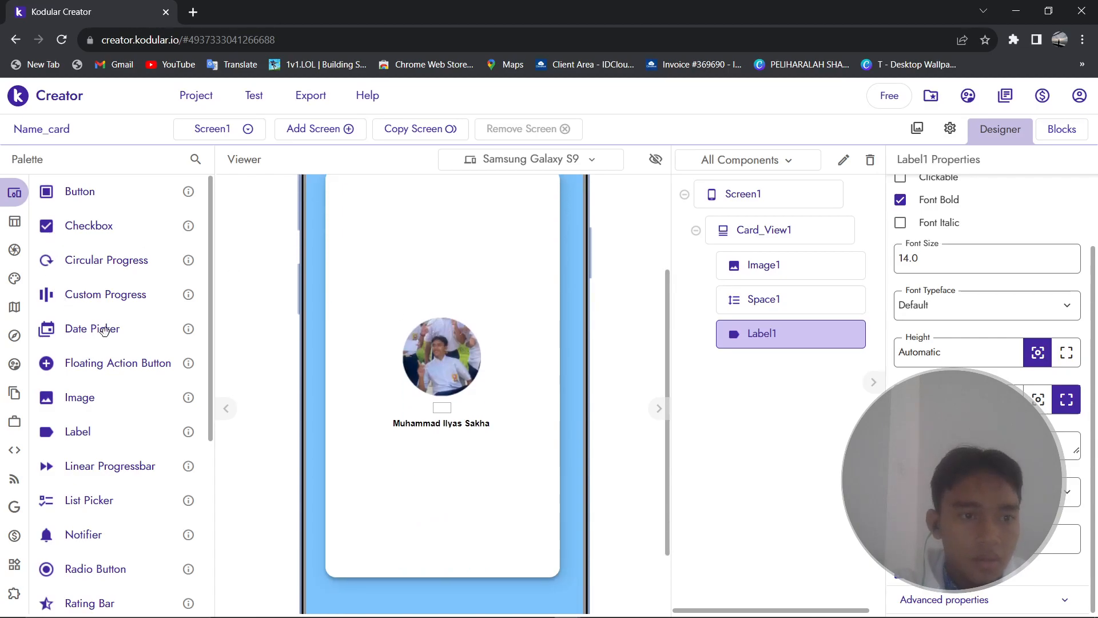
pyautogui.moveTo(115, 429); pyautogui.dragTo(88, 419)
pyautogui.click(5, 224)
pyautogui.click(57, 252)
pyautogui.moveTo(99, 336); pyautogui.dragTo(417, 446)
pyautogui.click(952, 222)
pyautogui.write('2')
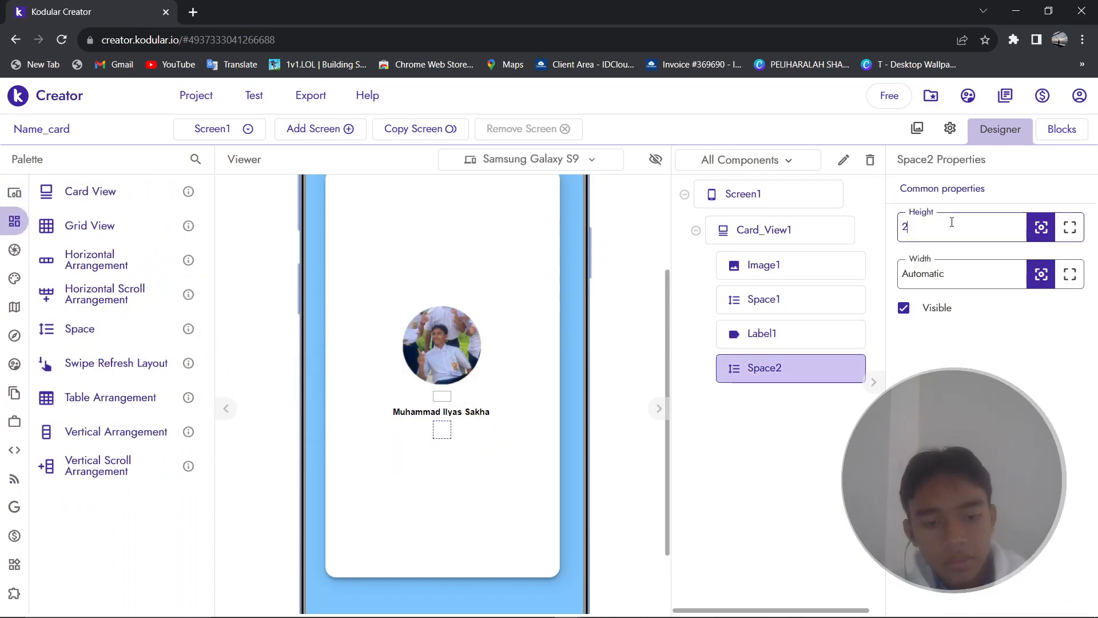
pyautogui.write('%')
pyautogui.press('Return')
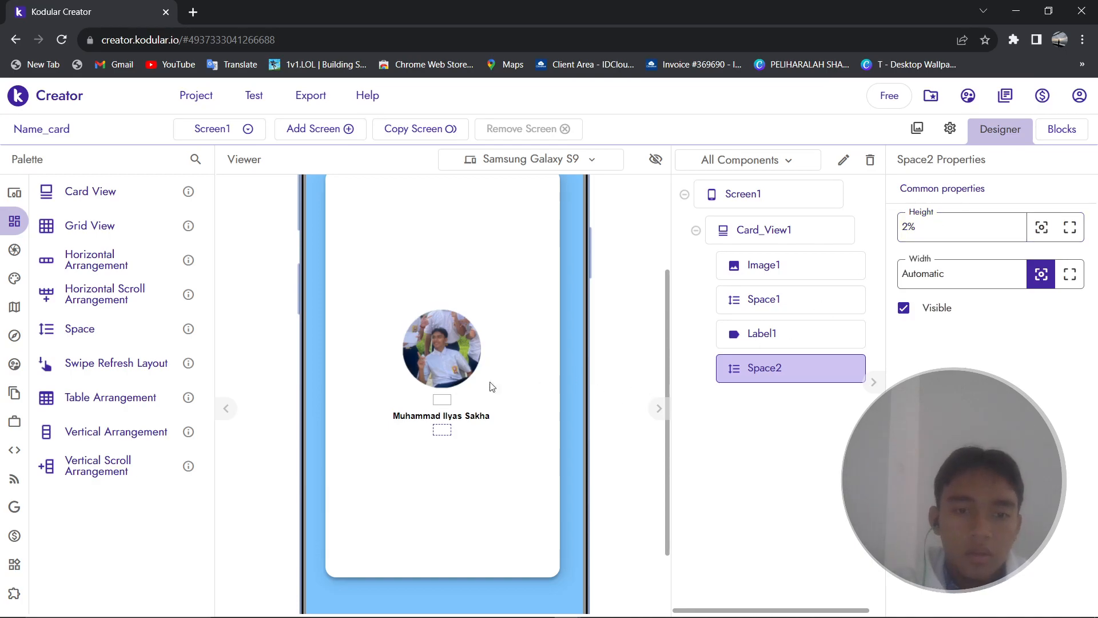
# Add a Horizontal Arrangement below Space2 in Card_View1 and reduce its height to a narrow strip.
pyautogui.moveTo(128, 268); pyautogui.dragTo(460, 456)
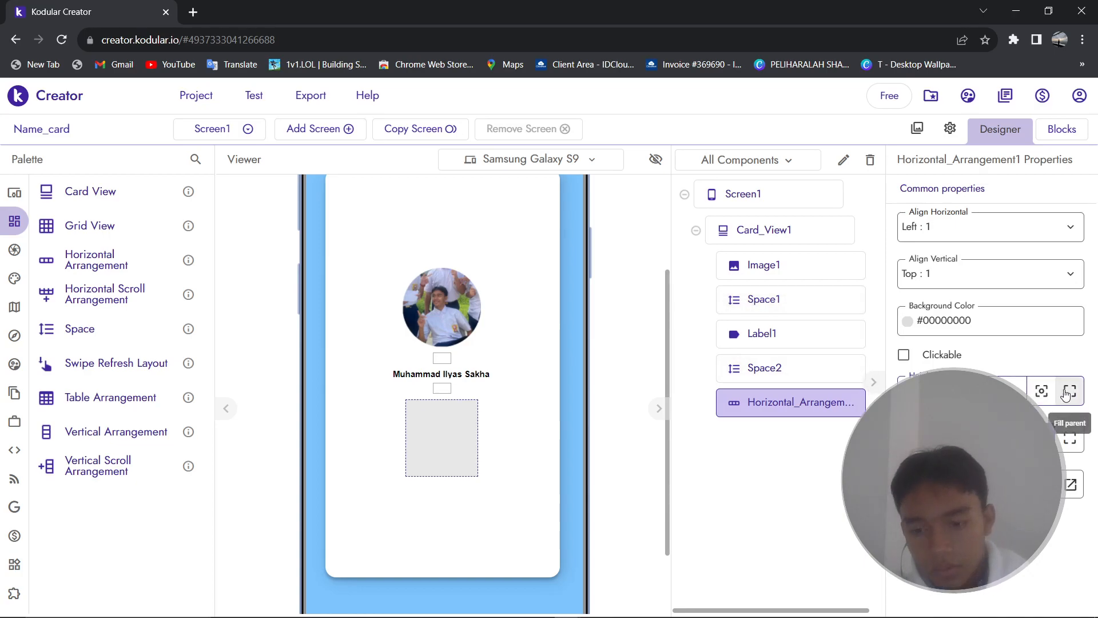
pyautogui.click(1042, 390)
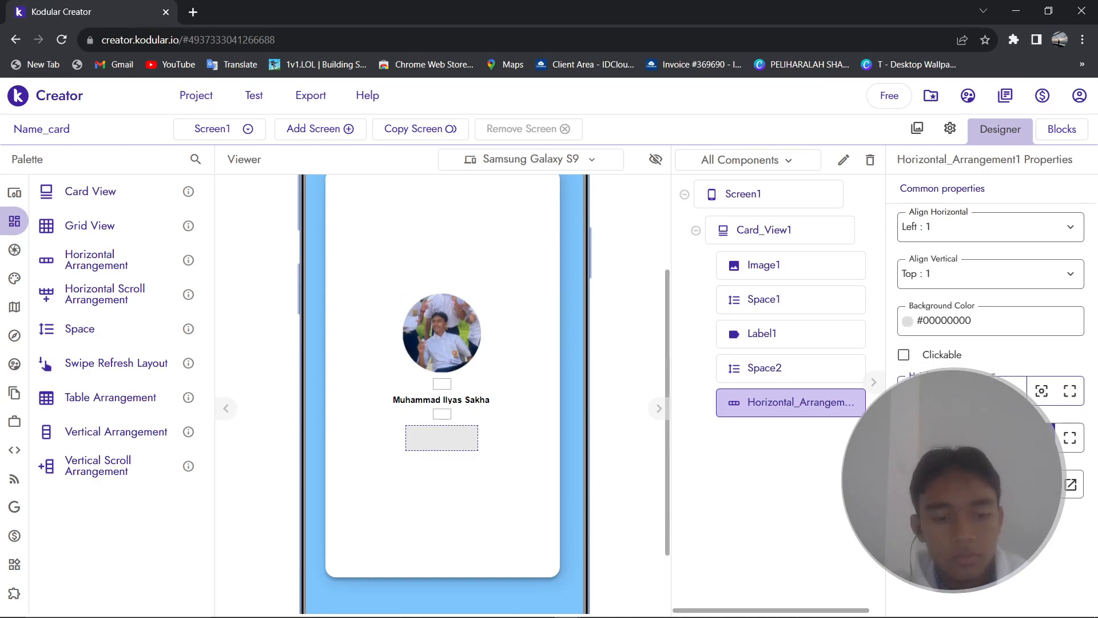
pyautogui.press('Return')
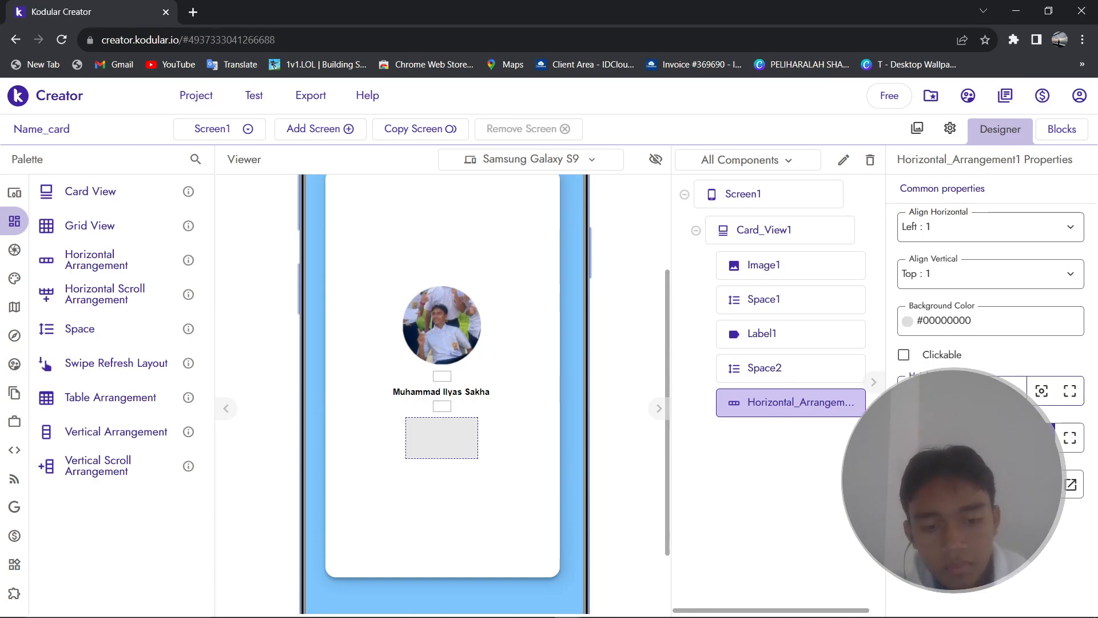
pyautogui.press('Return')
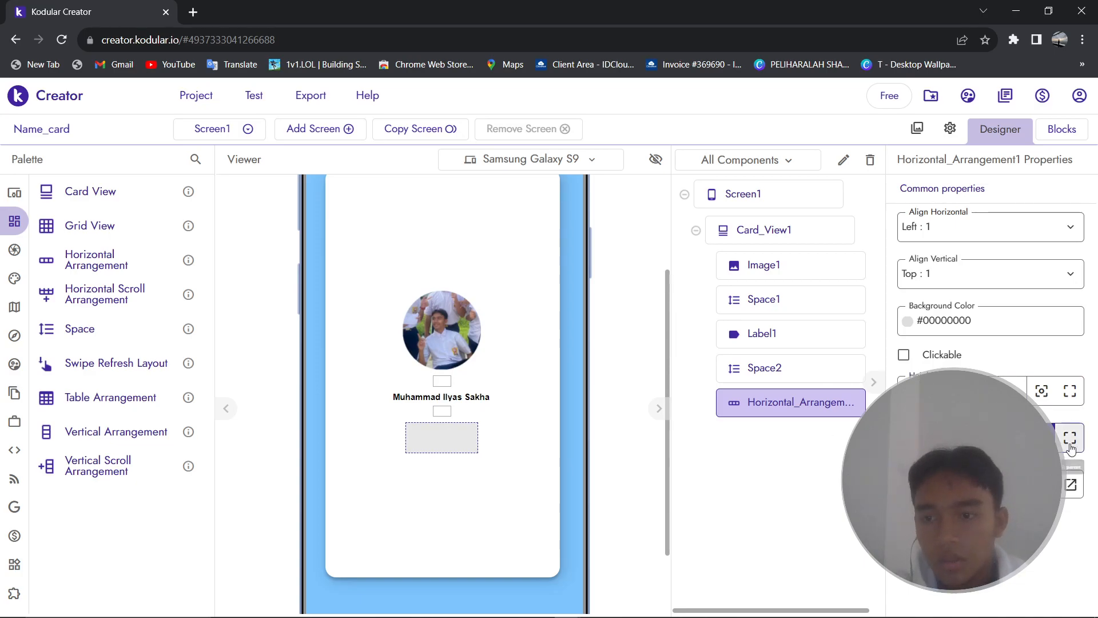
# Make Horizontal_Arrangement1 fill its parent's width and center its contents horizontally (Center : 3) and vertically (Center : 2).
pyautogui.click(1070, 438)
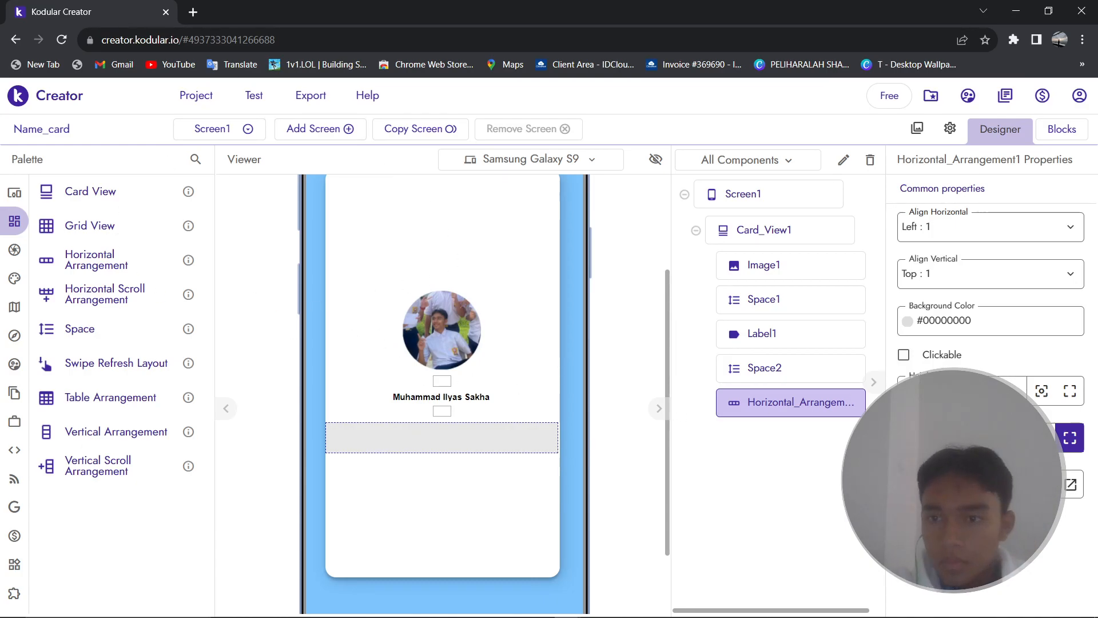
pyautogui.click(990, 234)
pyautogui.click(971, 286)
pyautogui.click(984, 273)
pyautogui.click(963, 323)
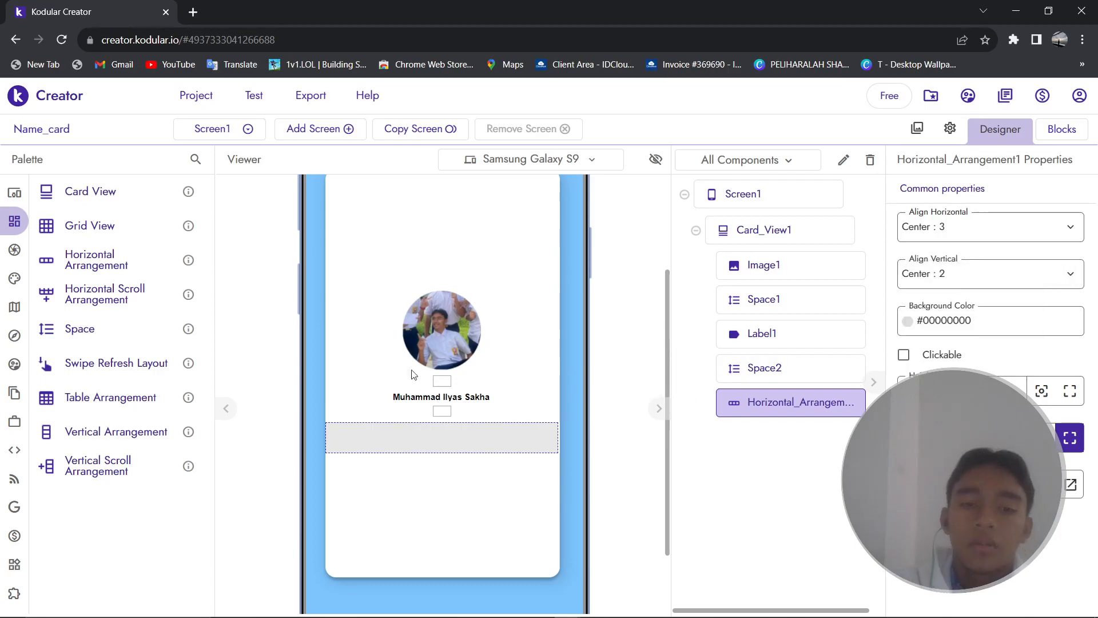
# Add an Image component from the user interface components inside Horizontal_Arrangement1.
pyautogui.scroll(3, 573, 355)
pyautogui.scroll(-4, 472, 404)
pyautogui.scroll(2, 399, 340)
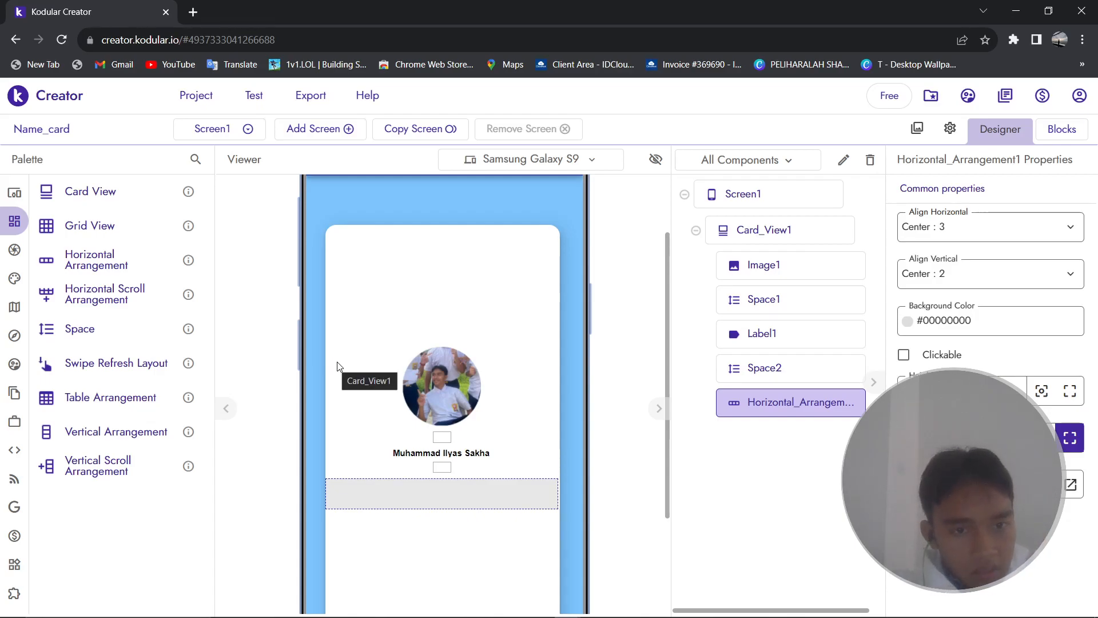
pyautogui.click(90, 233)
pyautogui.click(81, 196)
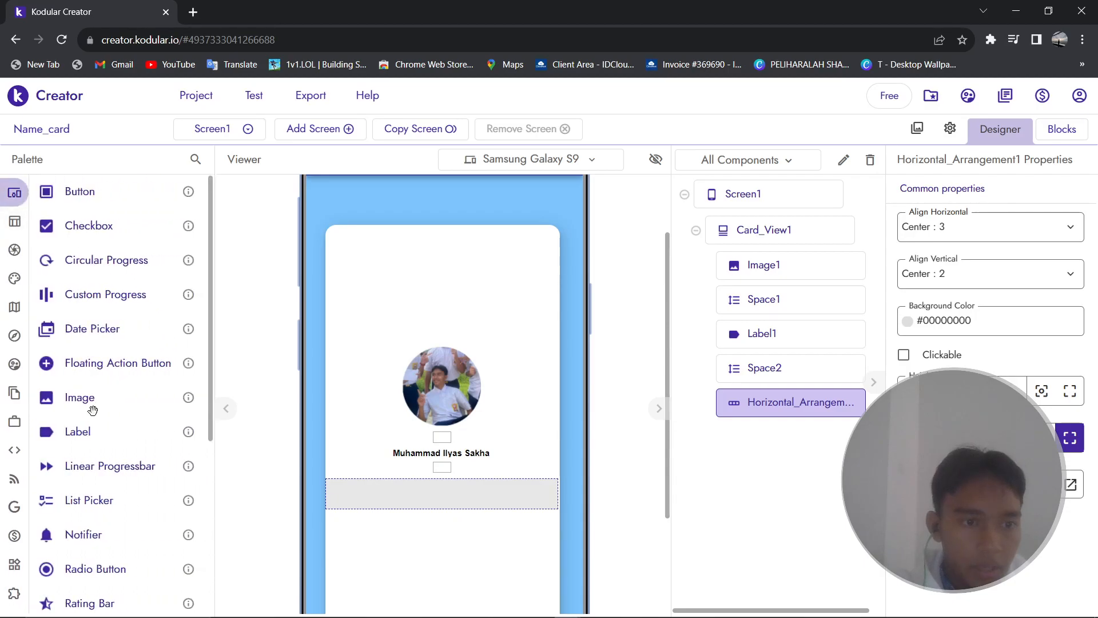
pyautogui.moveTo(106, 411); pyautogui.dragTo(434, 502)
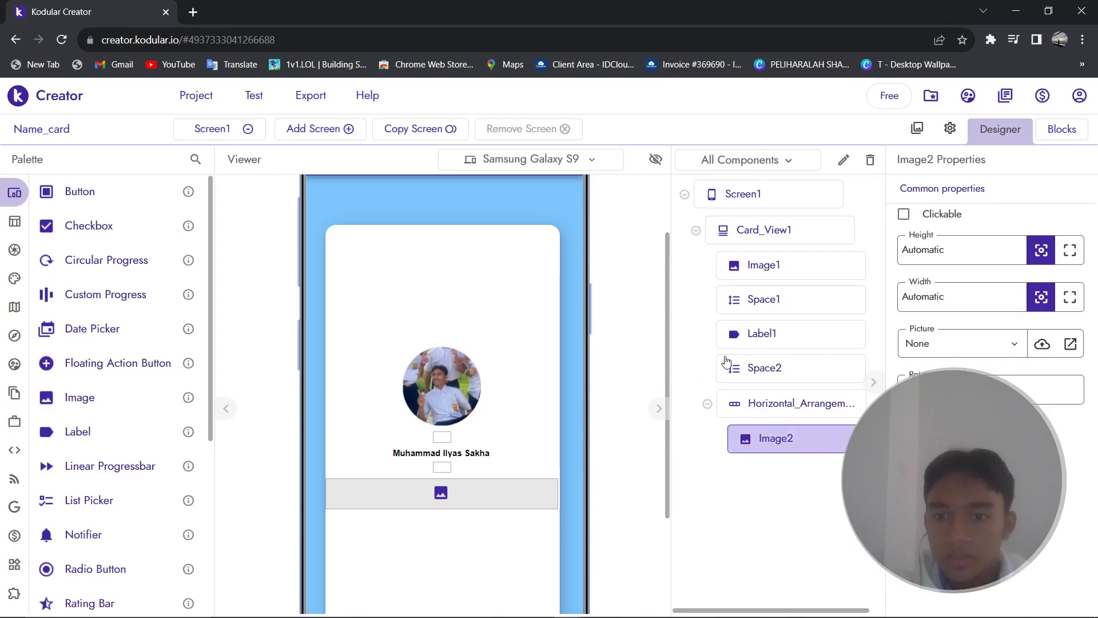
# Upload the calendar image from the Downloads folder to the project's assets.
pyautogui.click(917, 128)
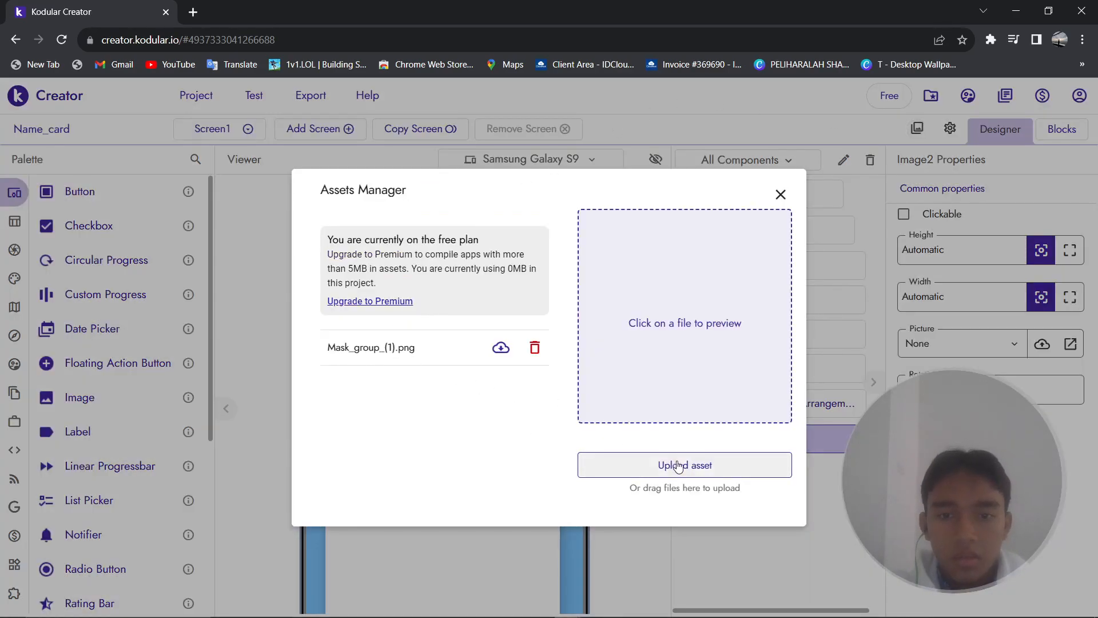
pyautogui.click(696, 467)
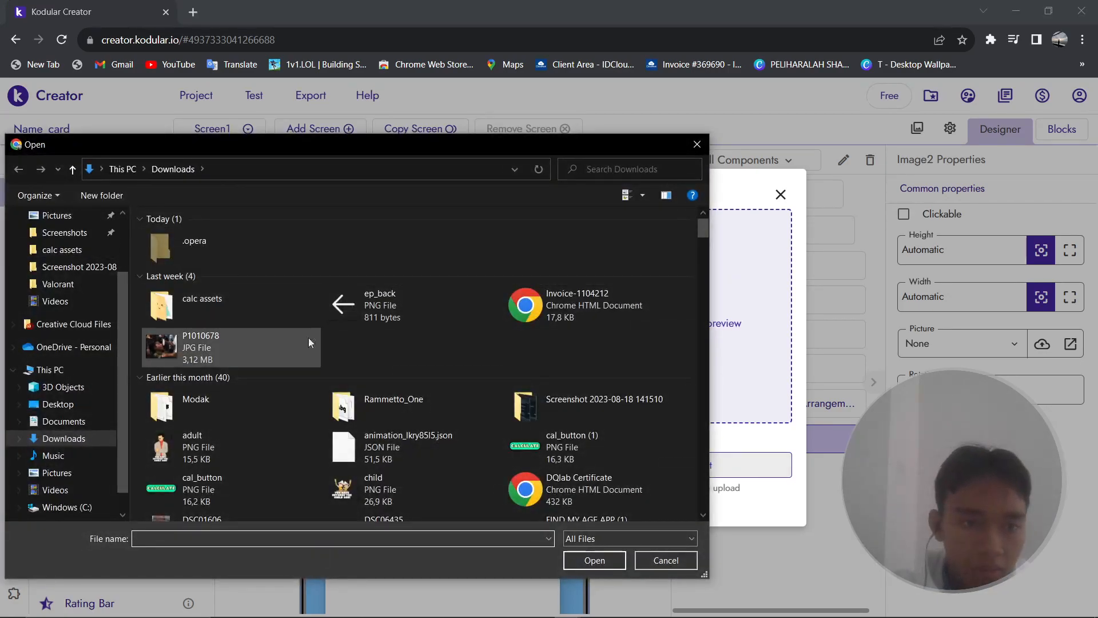
pyautogui.scroll(-10, 332, 340)
pyautogui.scroll(-10, 347, 341)
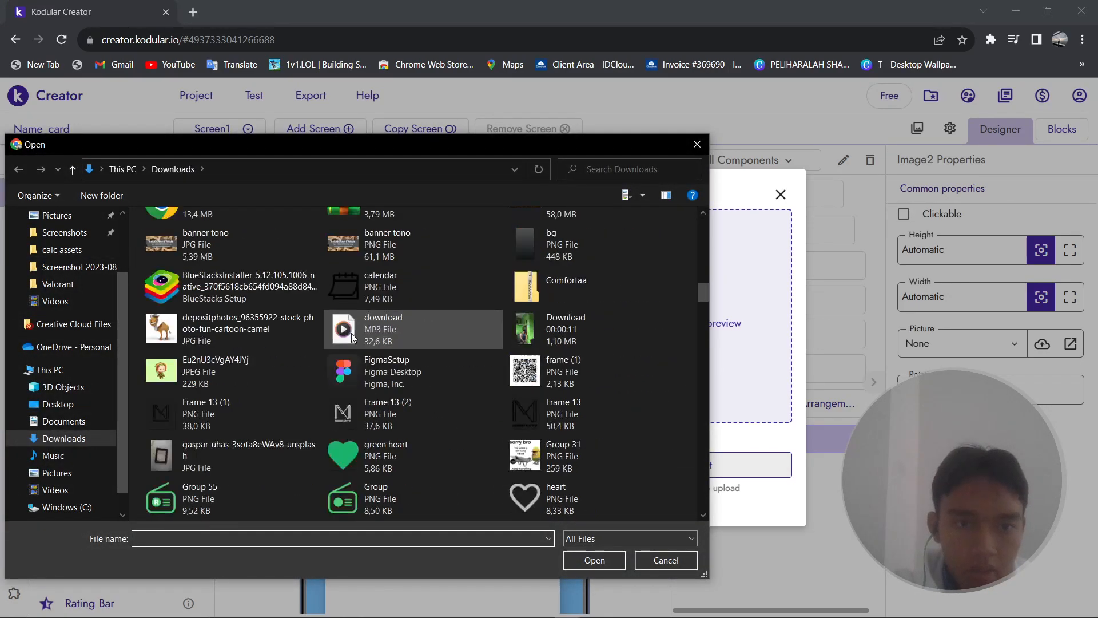
pyautogui.scroll(-10, 352, 335)
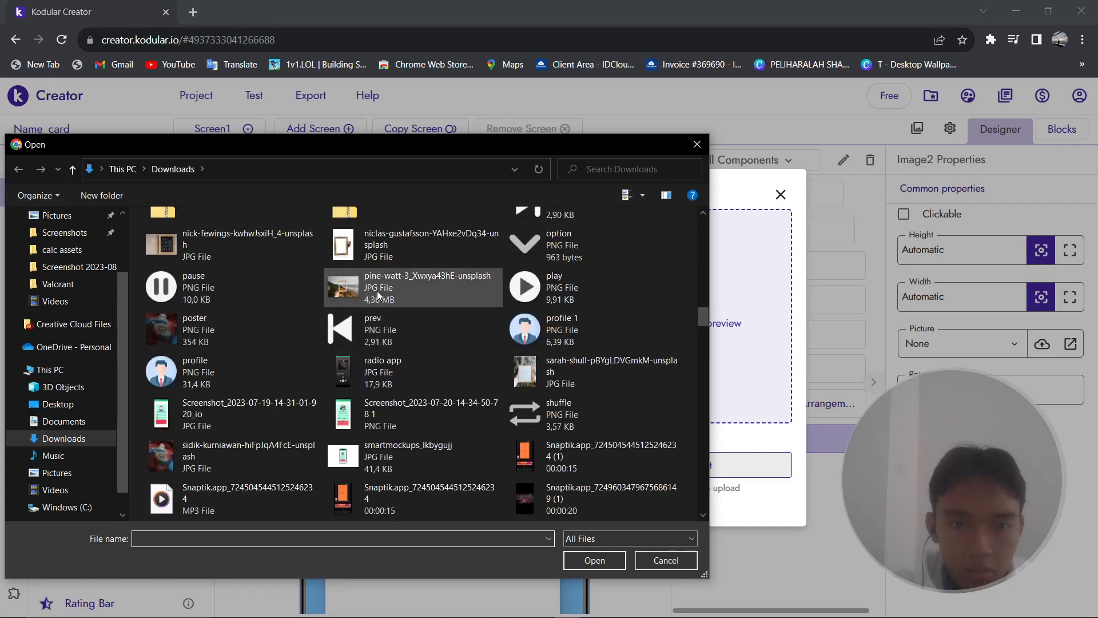
pyautogui.scroll(-5, 376, 292)
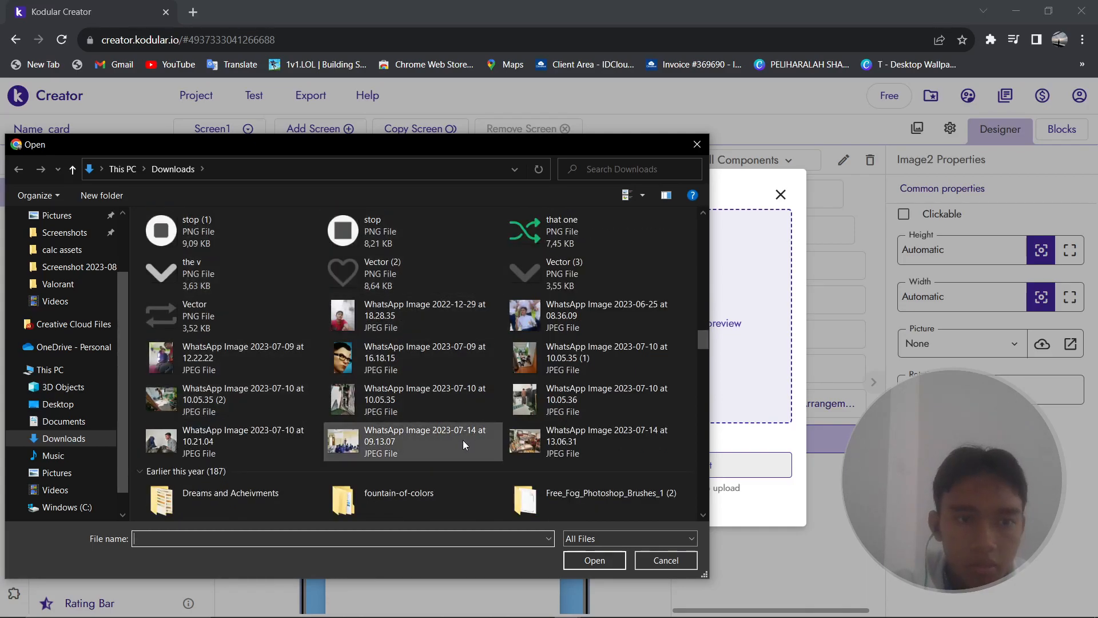
pyautogui.scroll(5, 476, 424)
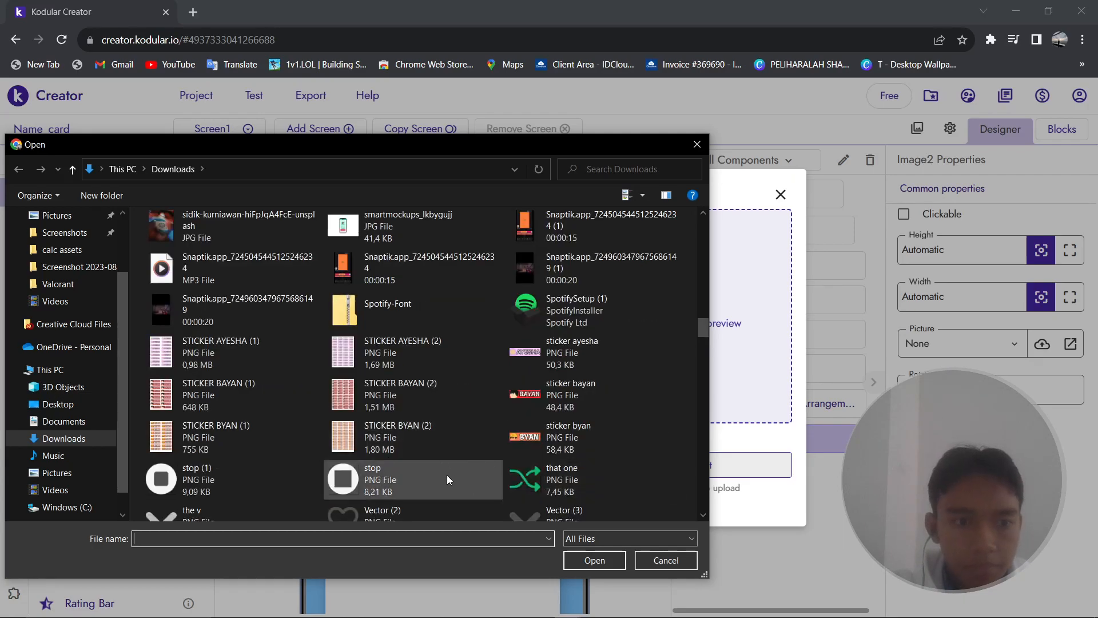
pyautogui.scroll(5, 441, 445)
pyautogui.scroll(3, 459, 420)
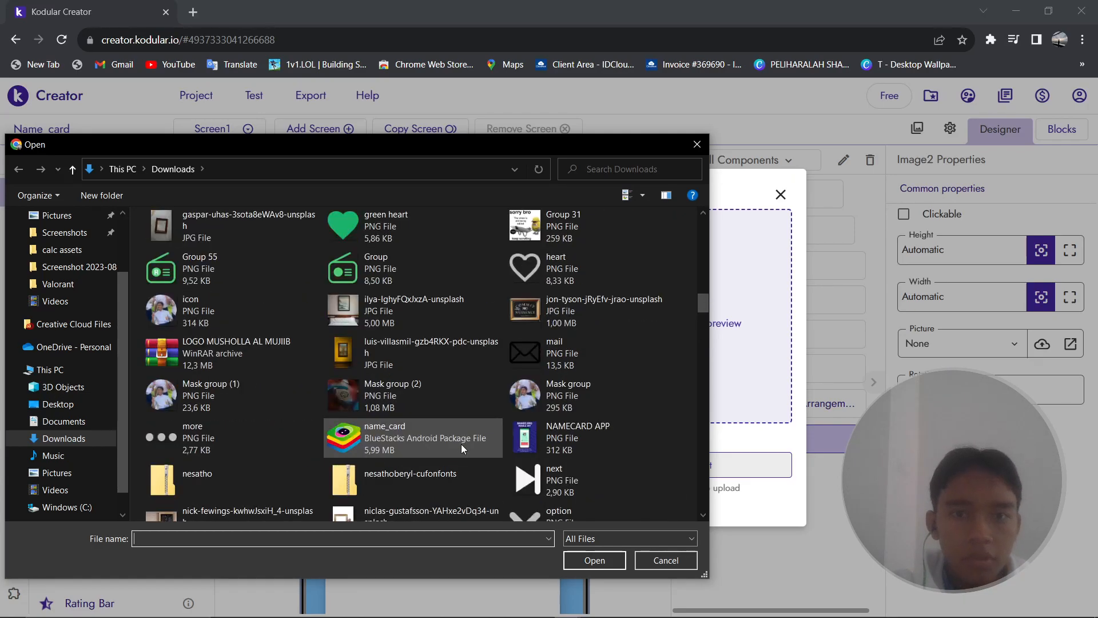
pyautogui.scroll(3, 437, 427)
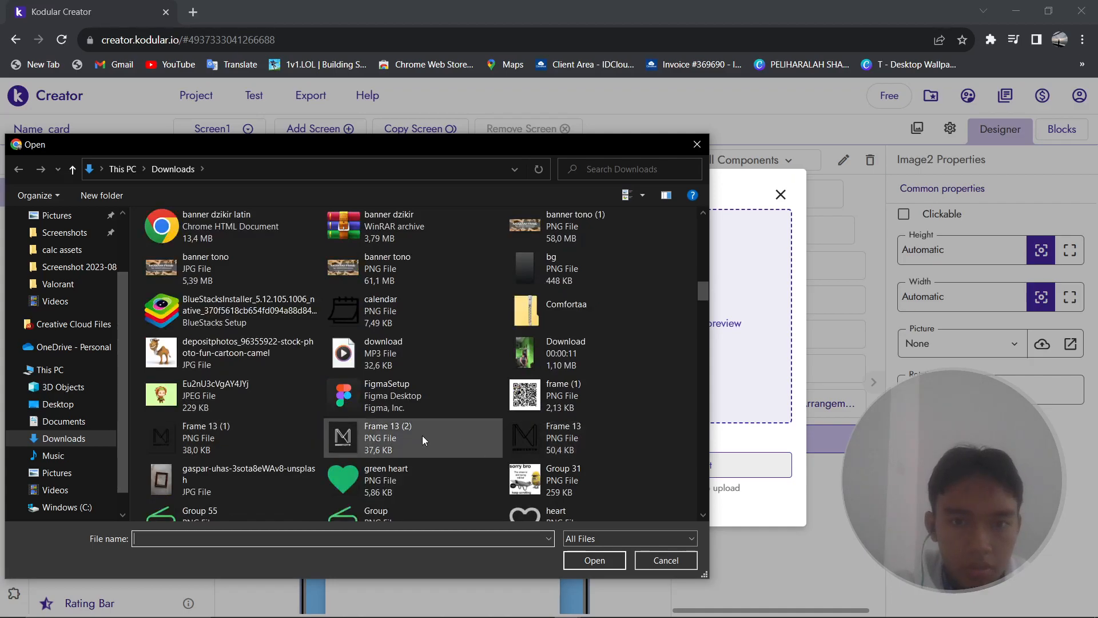
pyautogui.scroll(2, 427, 441)
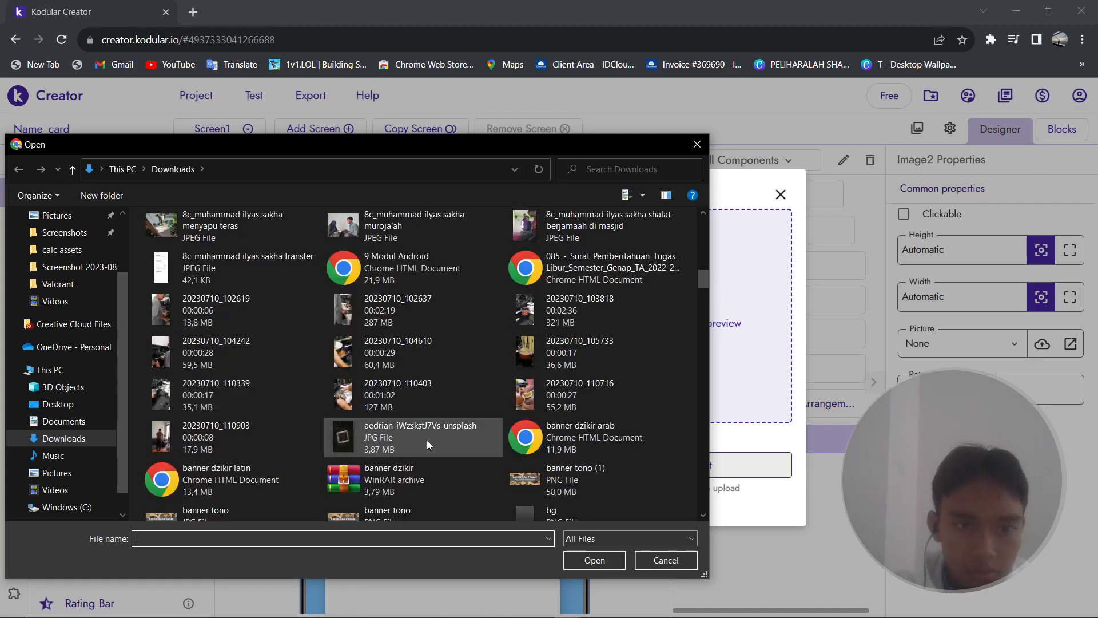
pyautogui.scroll(2, 447, 463)
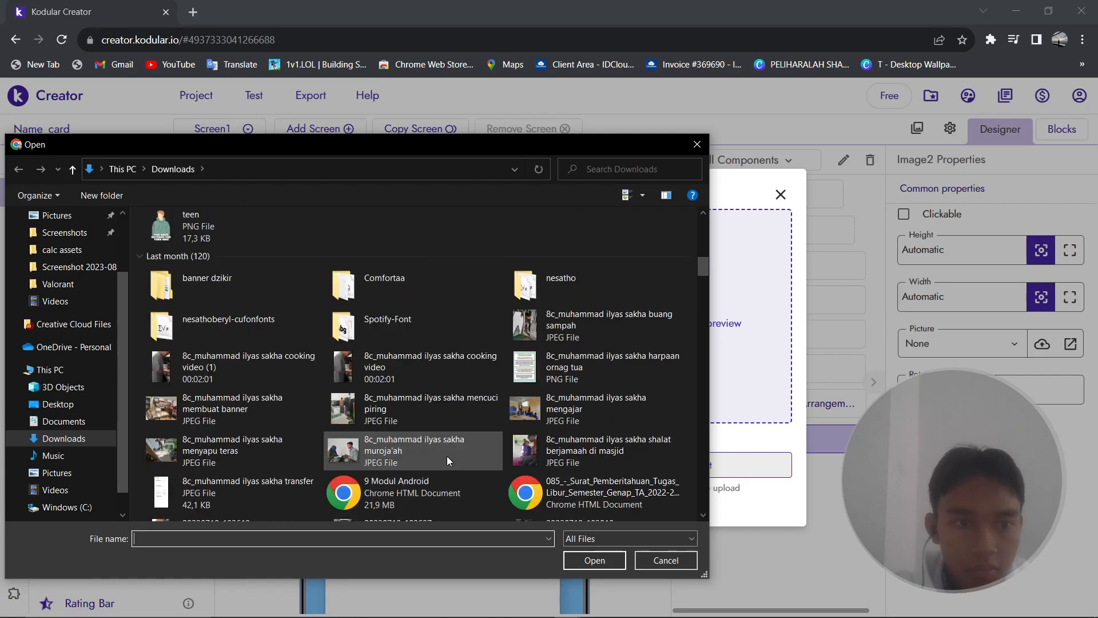
pyautogui.scroll(-5, 447, 453)
pyautogui.click(375, 281)
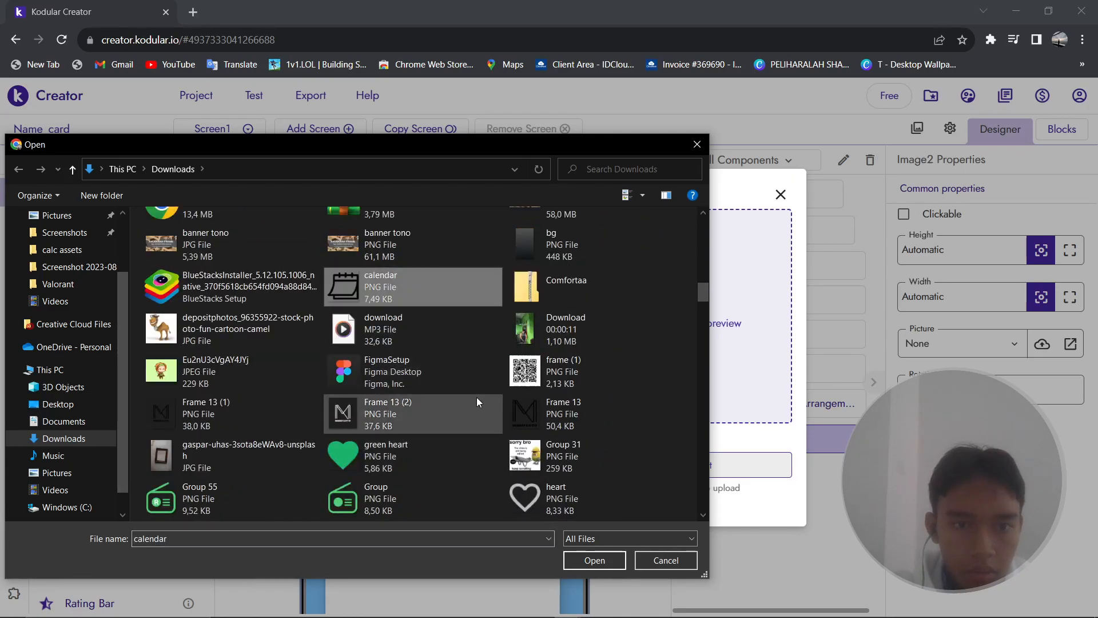
pyautogui.click(571, 555)
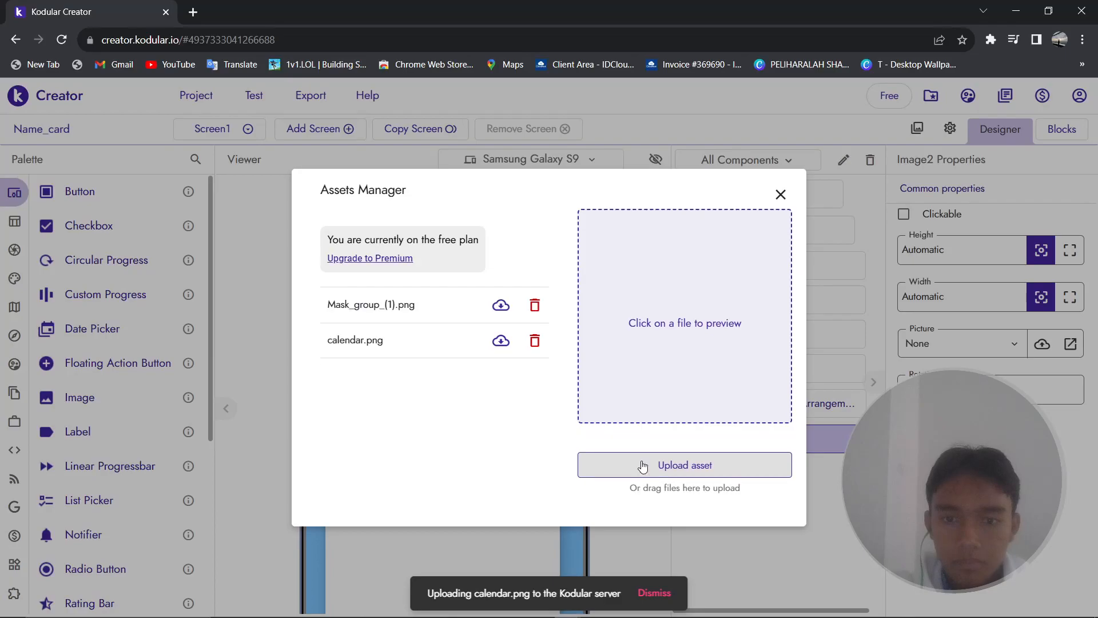
# Upload the mail image from the Downloads folder as another project asset and close the Assets Manager.
pyautogui.click(643, 466)
pyautogui.scroll(-5, 423, 325)
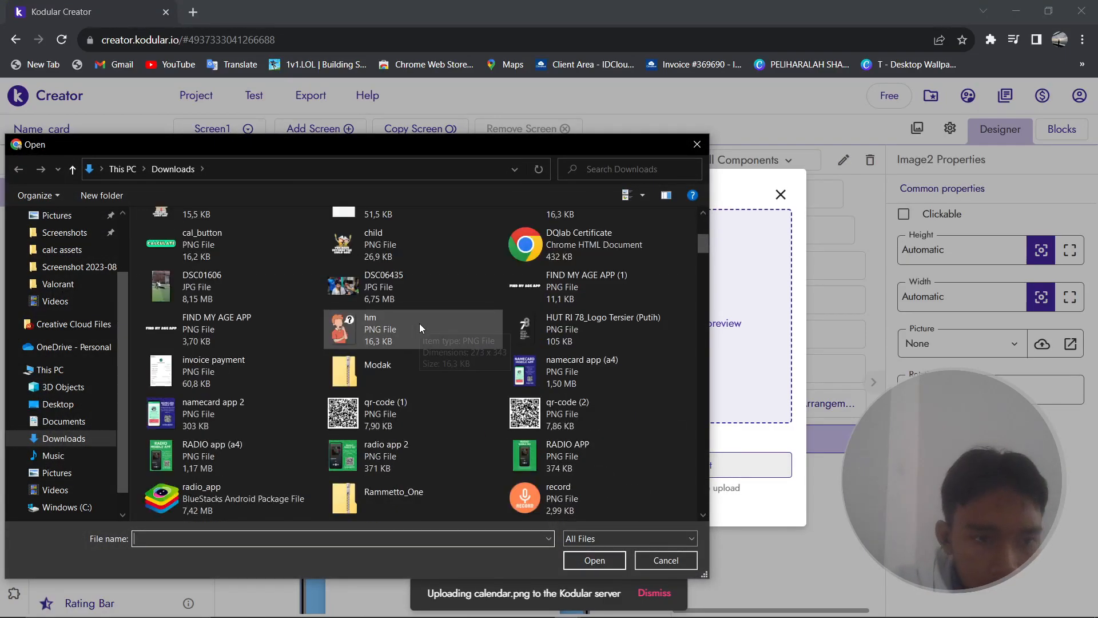
pyautogui.scroll(-10, 423, 332)
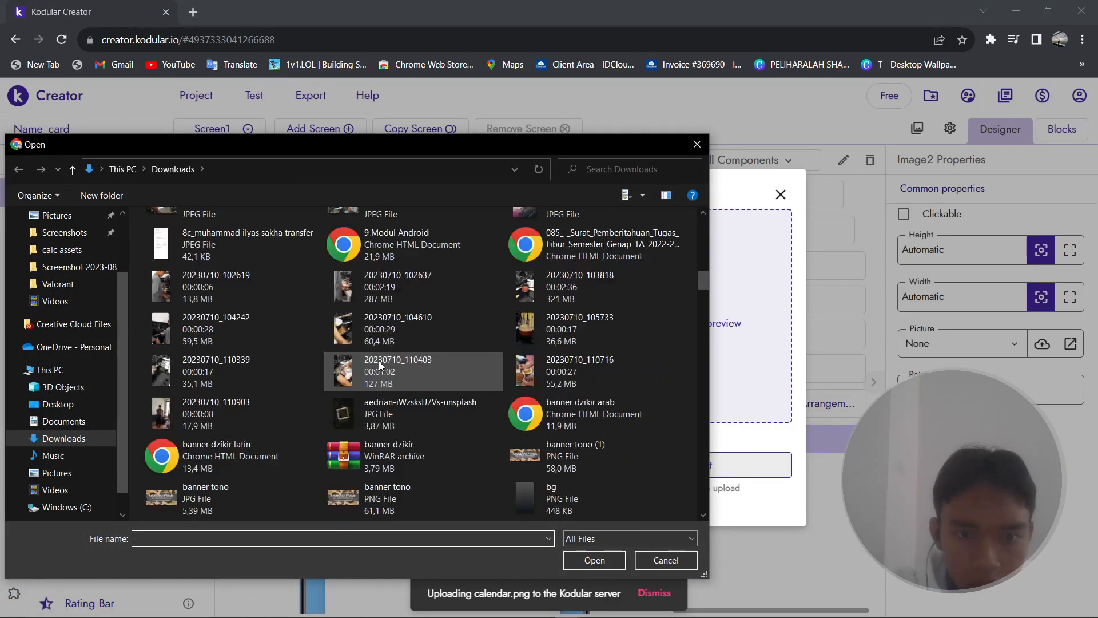
pyautogui.scroll(-5, 423, 341)
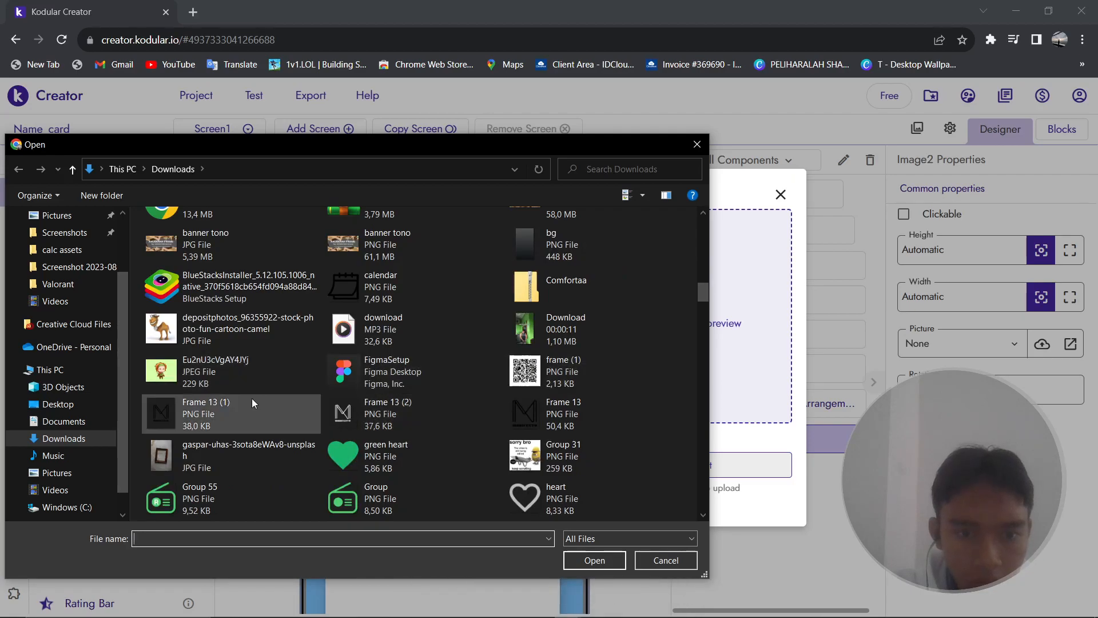
pyautogui.scroll(-5, 497, 417)
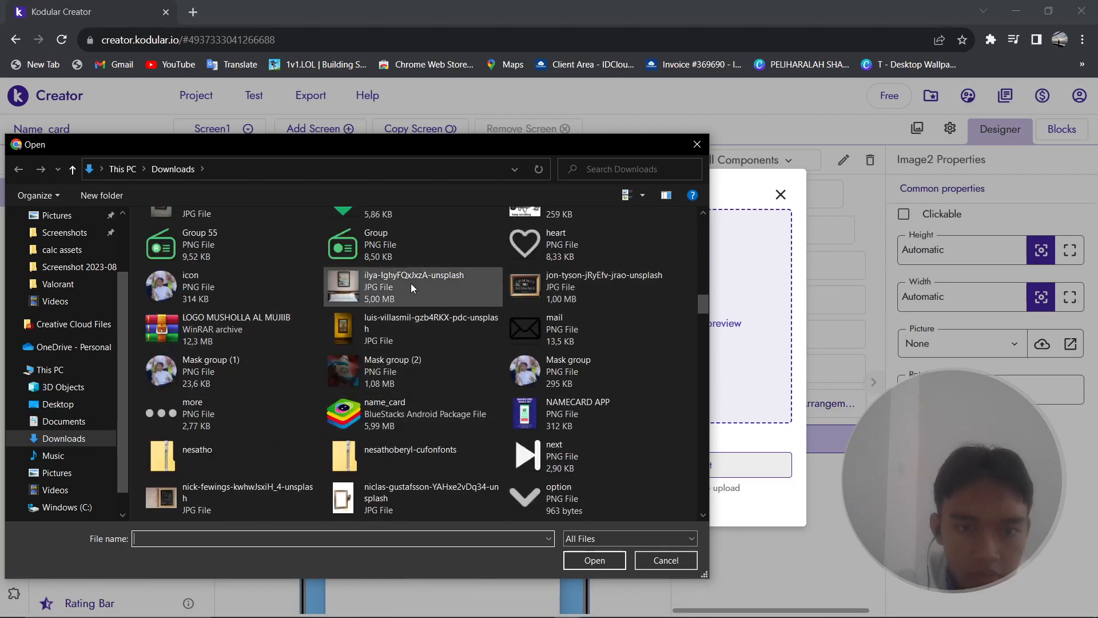
pyautogui.click(532, 329)
pyautogui.click(595, 560)
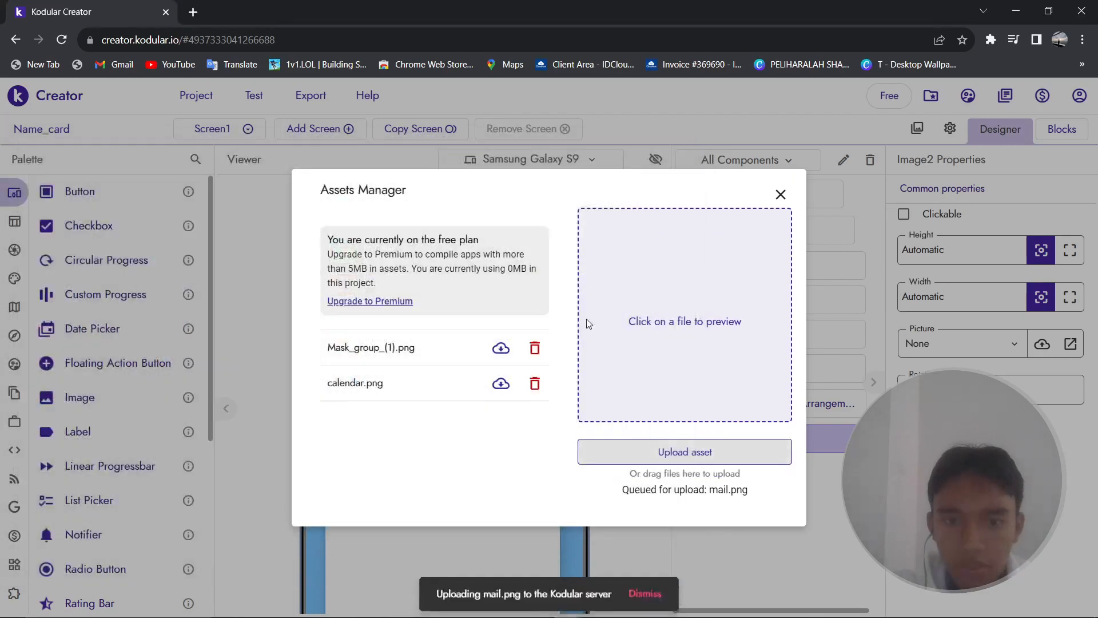
pyautogui.click(781, 194)
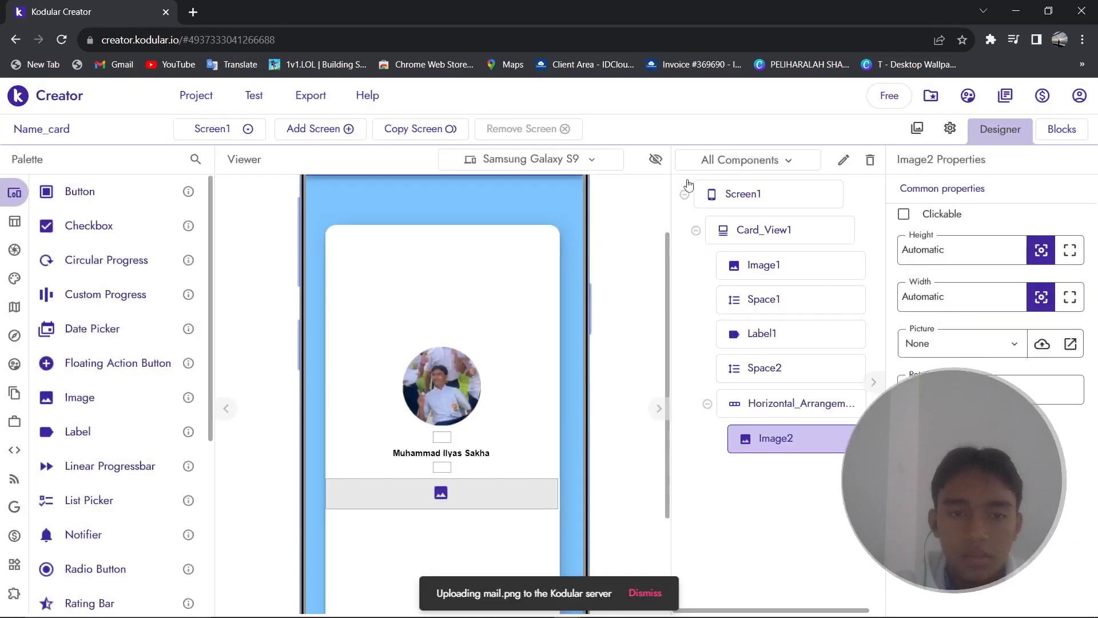
# Set Image2's picture to calendar.png, its width to Fill parent and its height to 5%.
pyautogui.click(953, 343)
pyautogui.click(1024, 397)
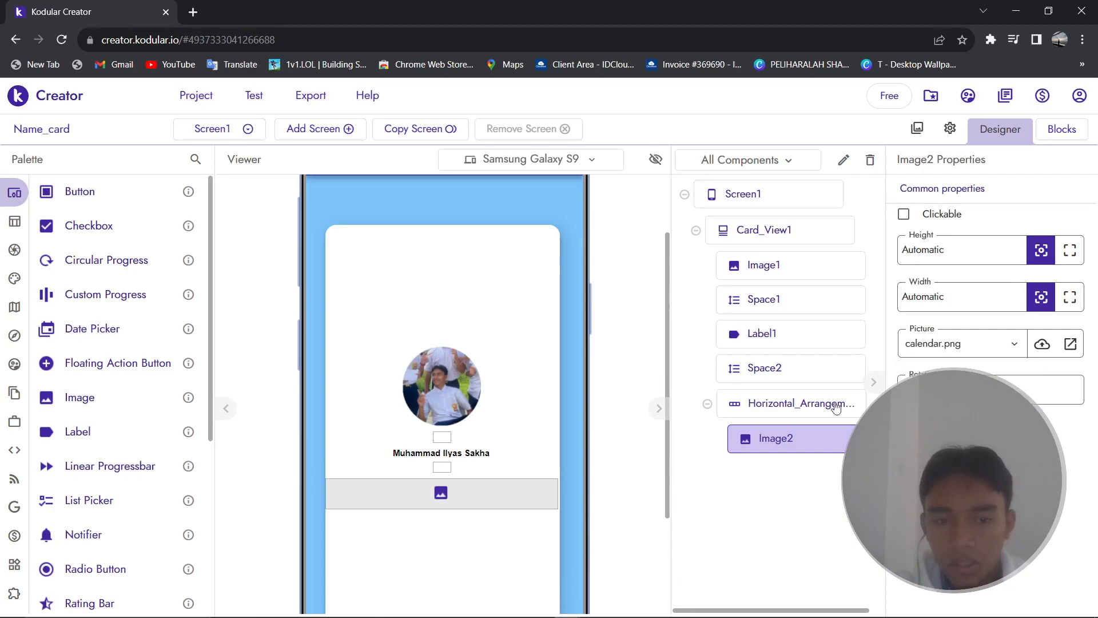
pyautogui.click(1071, 297)
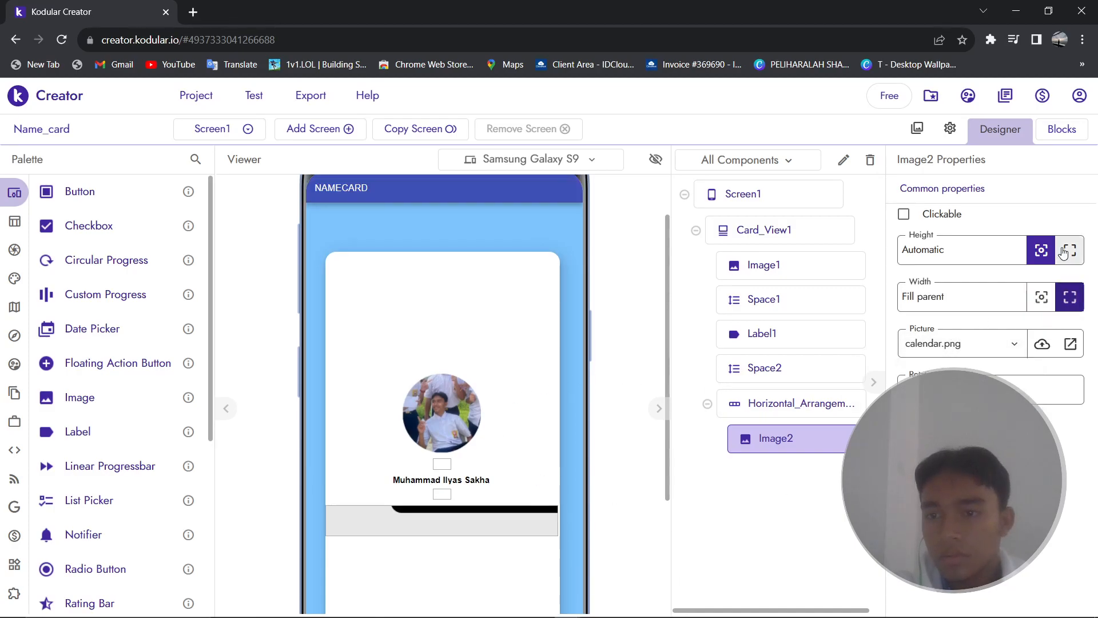
pyautogui.click(1071, 250)
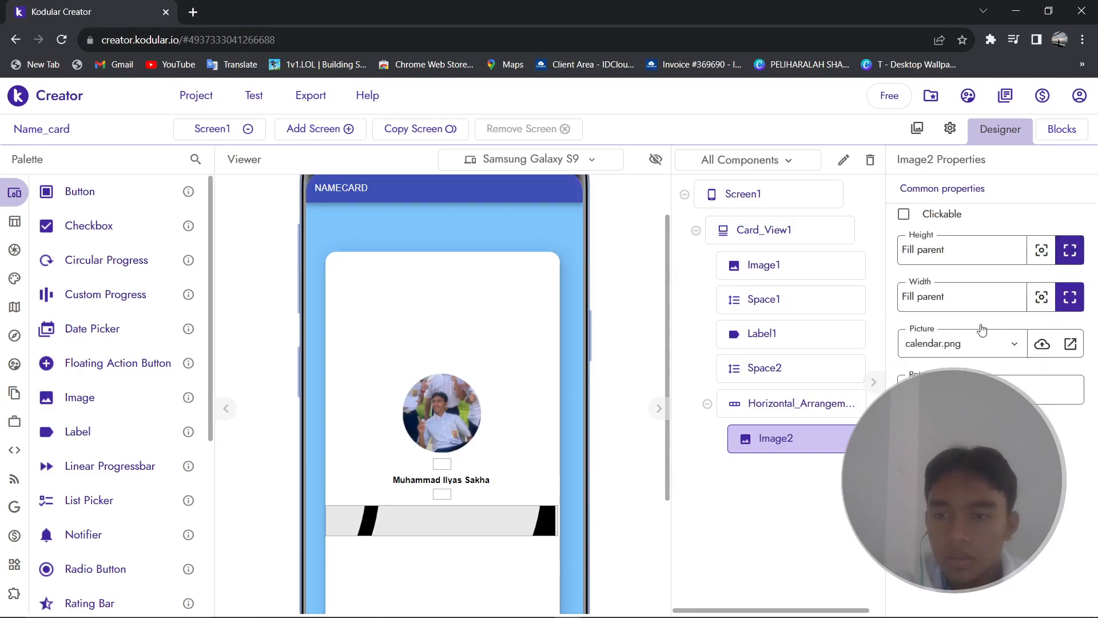
pyautogui.hotkey('ctrl', 'a')
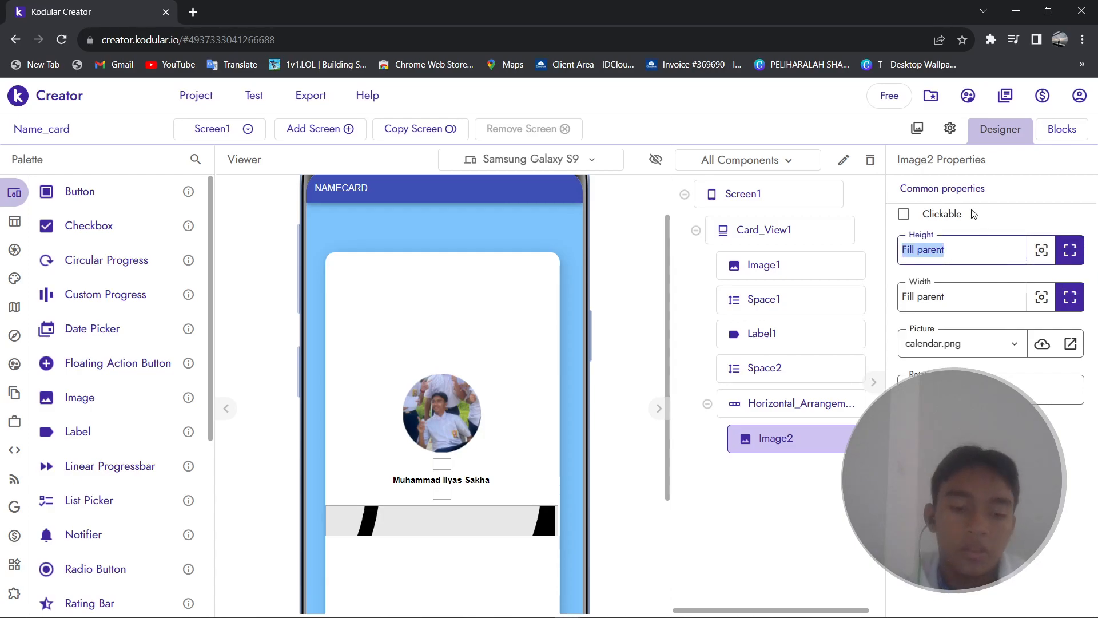
pyautogui.write('5%')
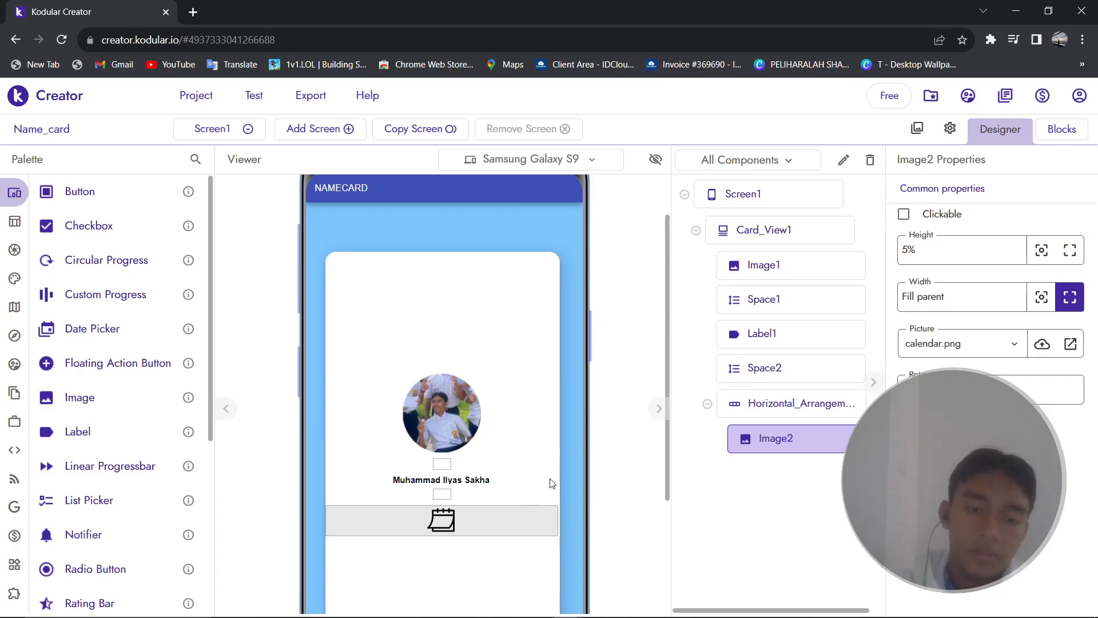
# Add a Space component from the general layout components after Image2 inside Horizontal_Arrangement1.
pyautogui.scroll(-3, 538, 458)
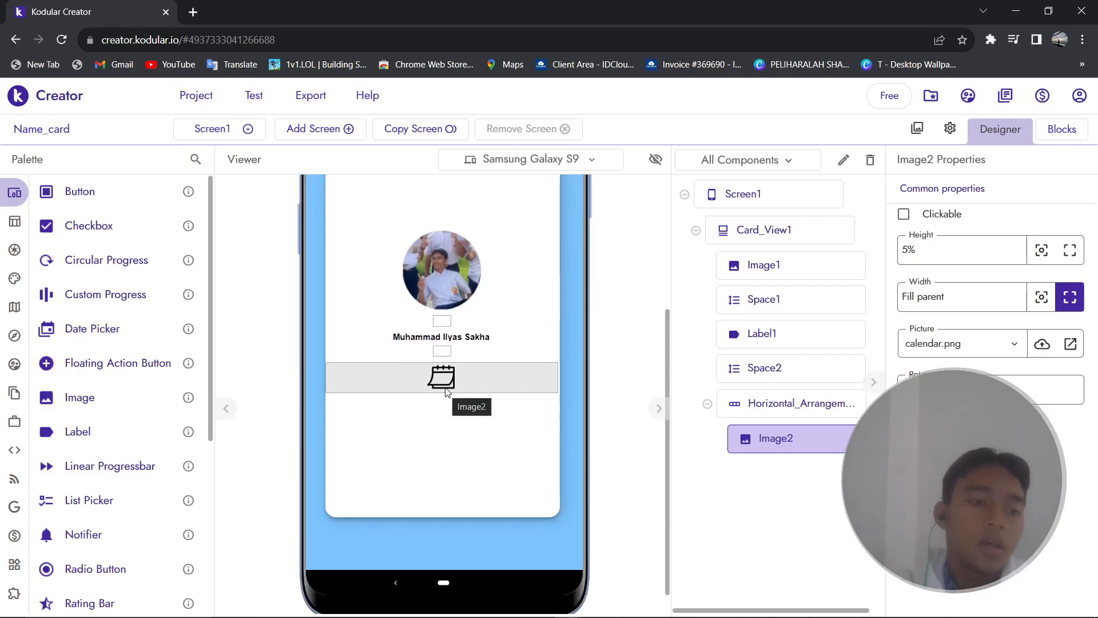
pyautogui.moveTo(7, 281)
pyautogui.click(41, 219)
pyautogui.click(171, 256)
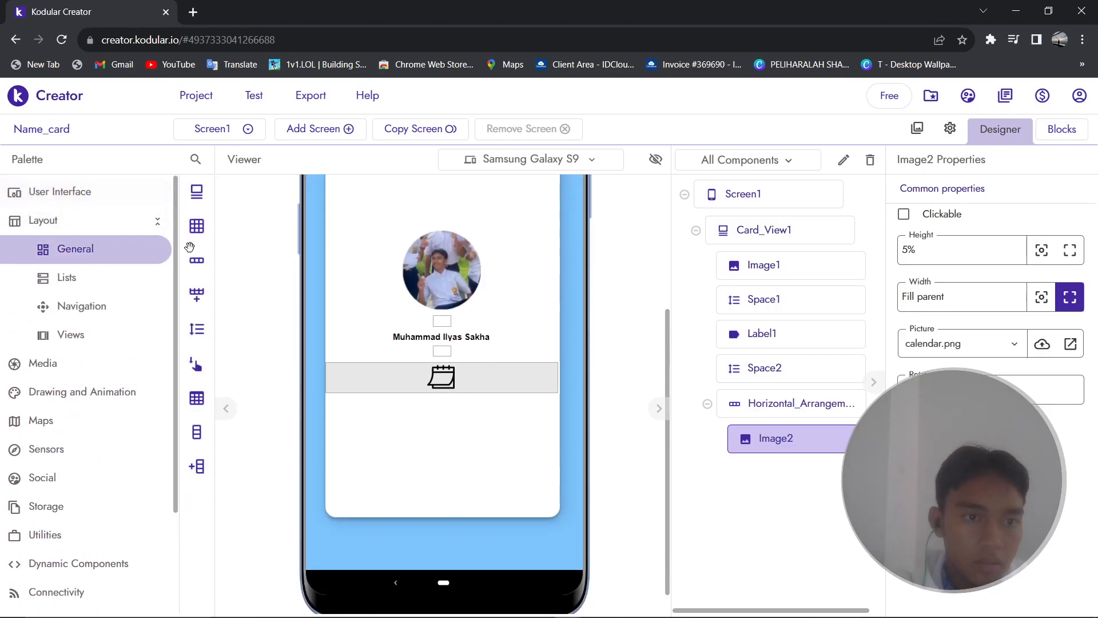
pyautogui.moveTo(92, 345); pyautogui.dragTo(437, 392)
# Set the width of the calendar image, Image2, to 5%.
pyautogui.click(435, 383)
pyautogui.click(974, 299)
pyautogui.hotkey('ctrl', 'a')
pyautogui.write('5')
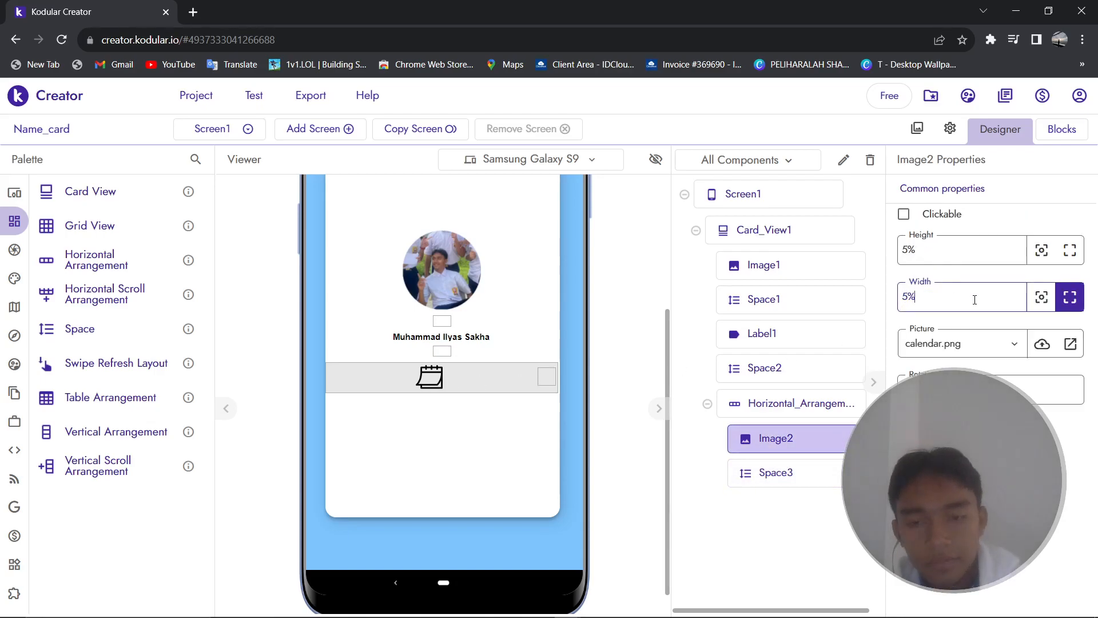
pyautogui.write('%')
pyautogui.press('Return')
pyautogui.click(969, 307)
pyautogui.hotkey('ctrl', 'a')
# Set Space3's height to Fill parent and its width to 2%.
pyautogui.click(455, 381)
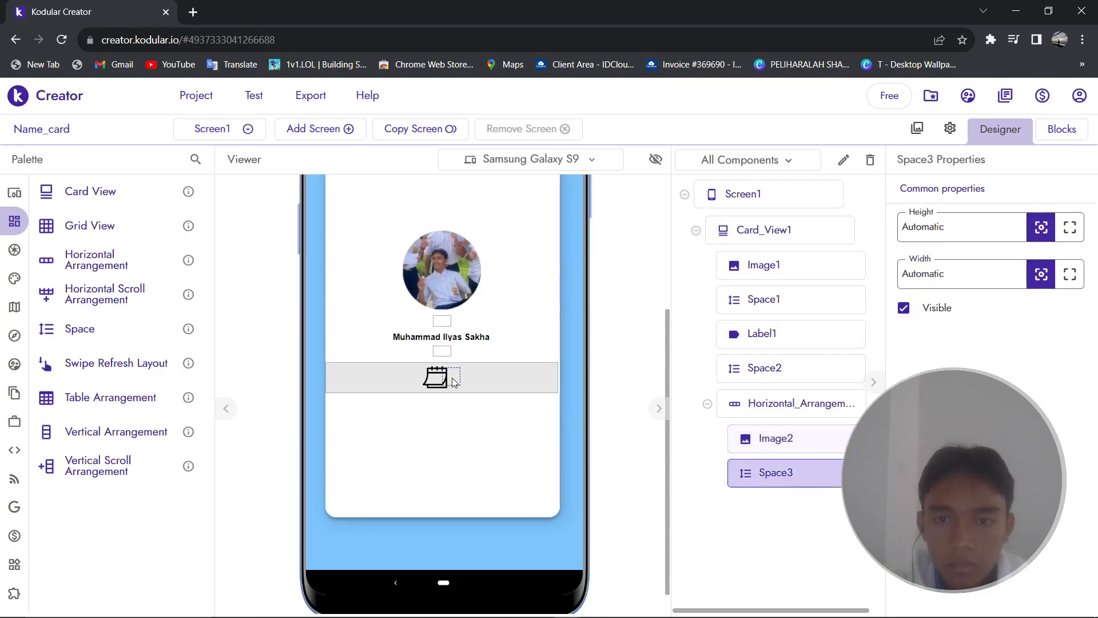
pyautogui.click(1070, 229)
pyautogui.click(1042, 236)
pyautogui.click(975, 236)
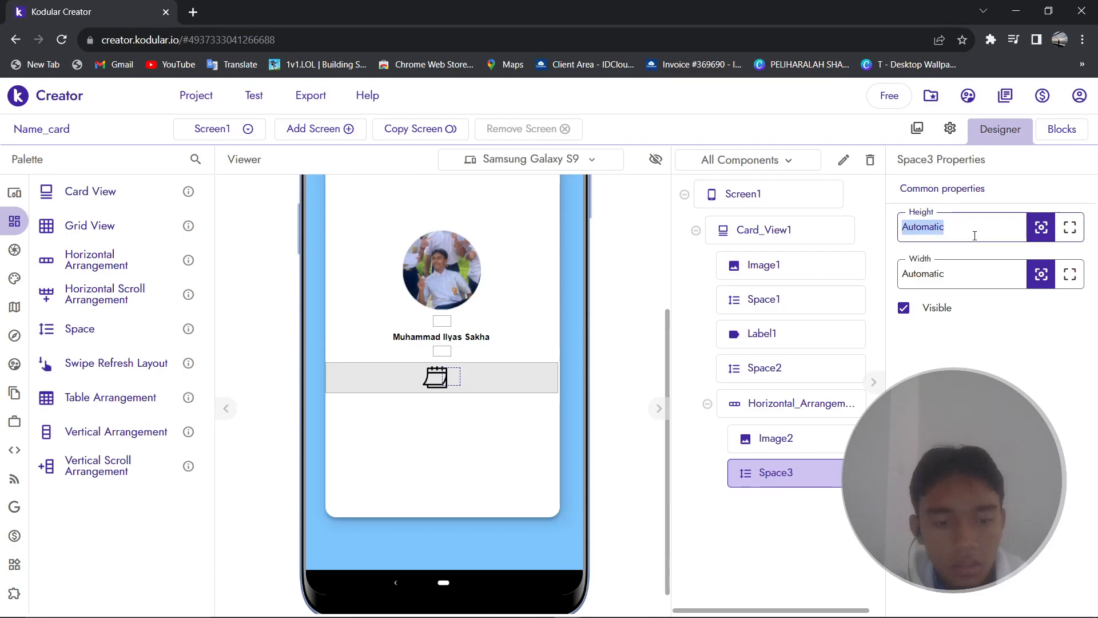
pyautogui.click(1070, 227)
pyautogui.click(961, 279)
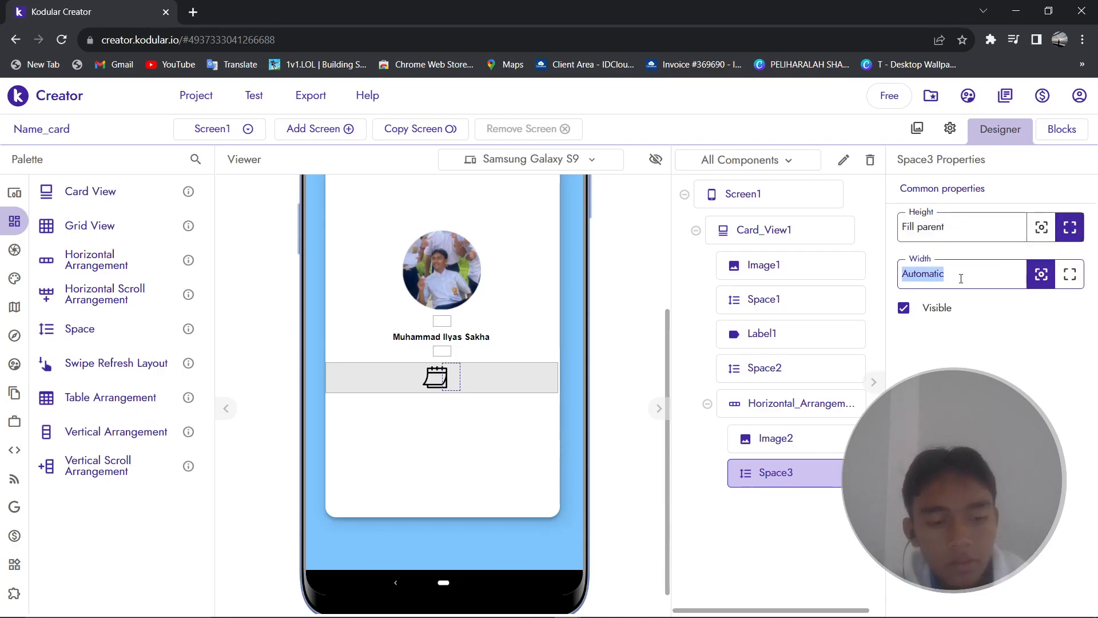
pyautogui.write('2%')
pyautogui.press('Return')
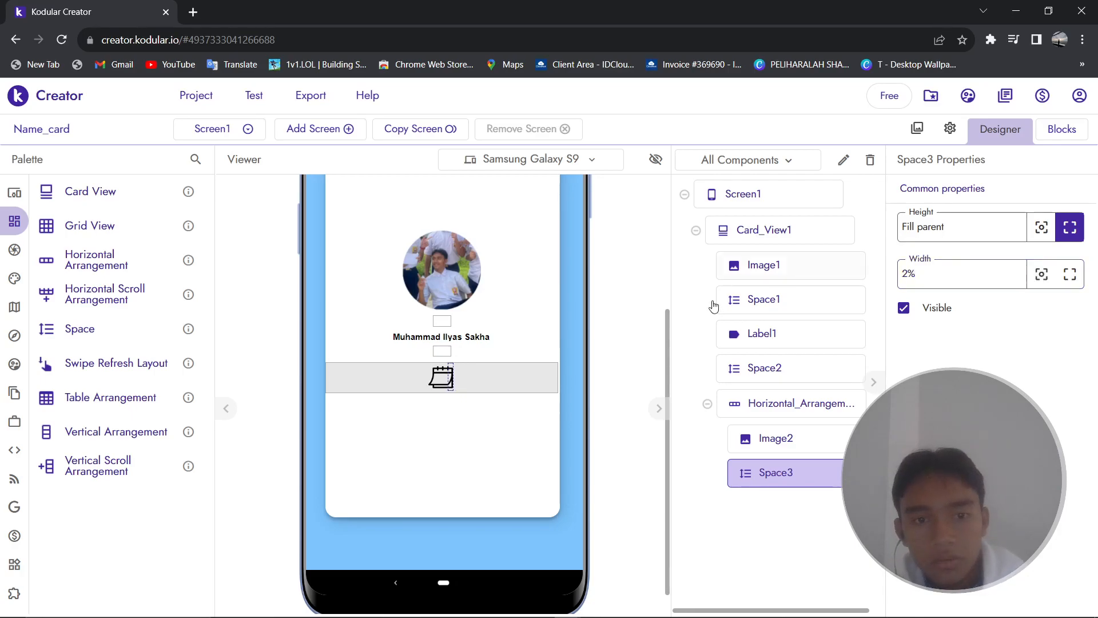
# Try a width of 8% for the calendar image, Image2, and settle on 6%.
pyautogui.click(443, 380)
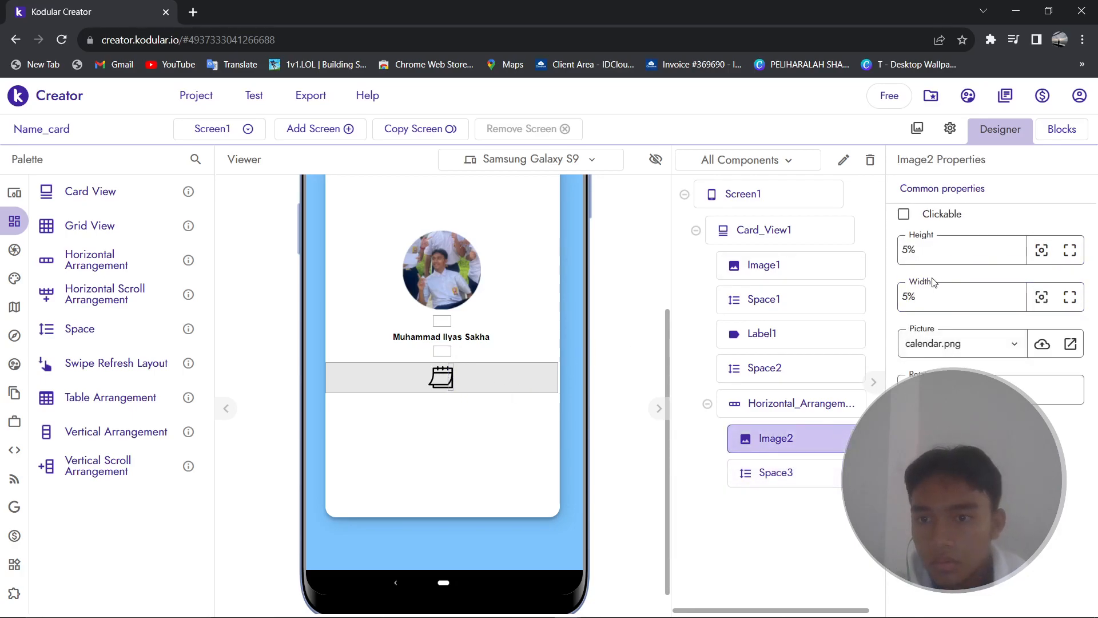
pyautogui.click(926, 297)
pyautogui.write('8')
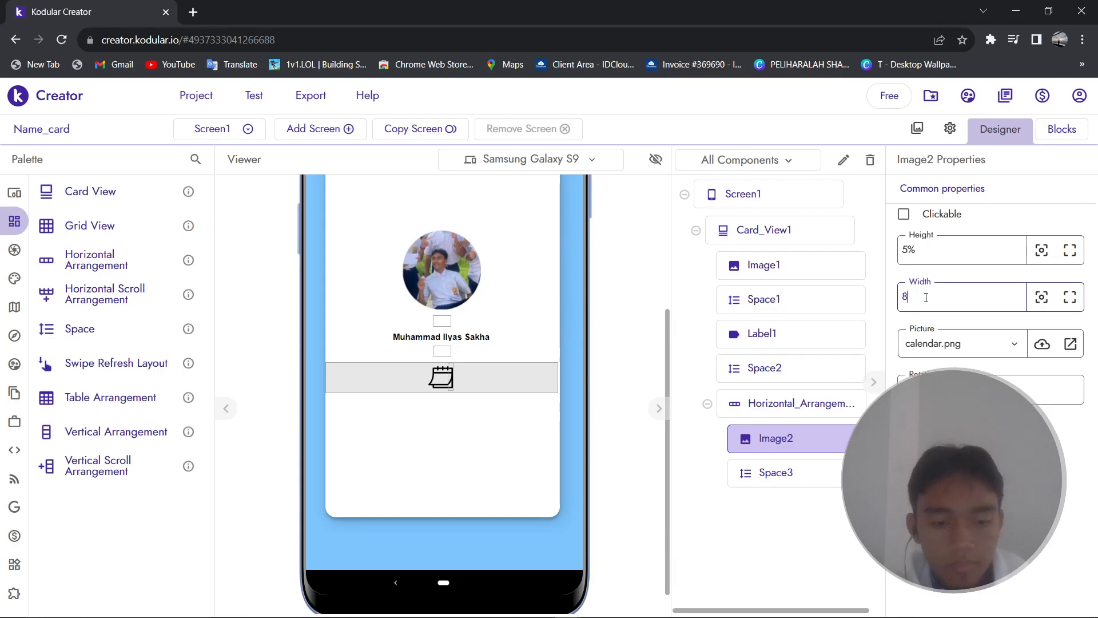
pyautogui.press('Return')
pyautogui.click(926, 297)
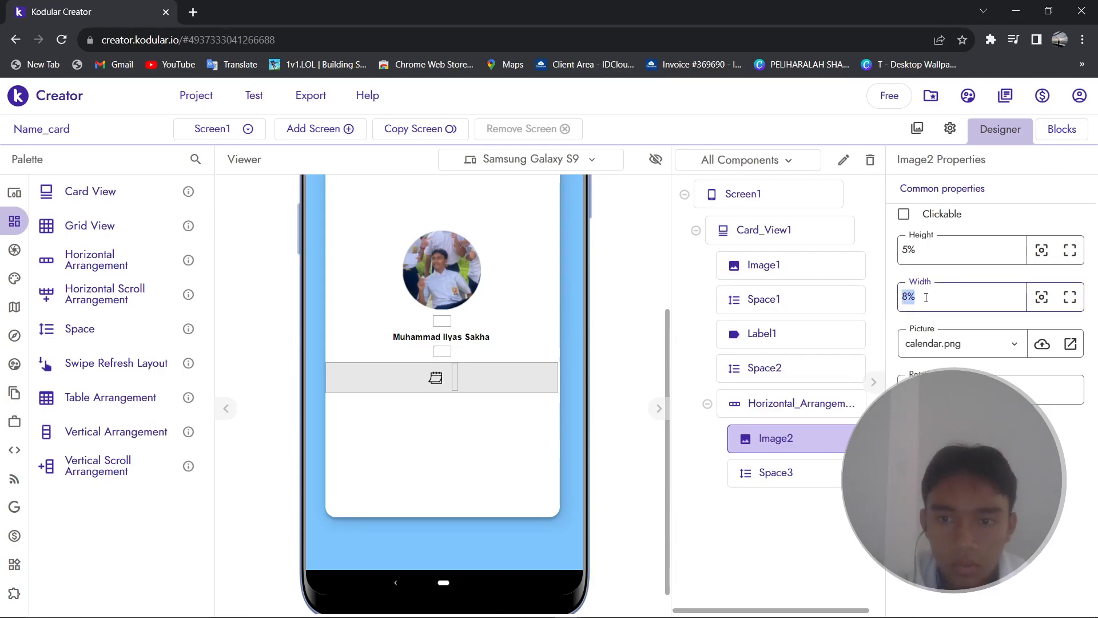
pyautogui.write('6')
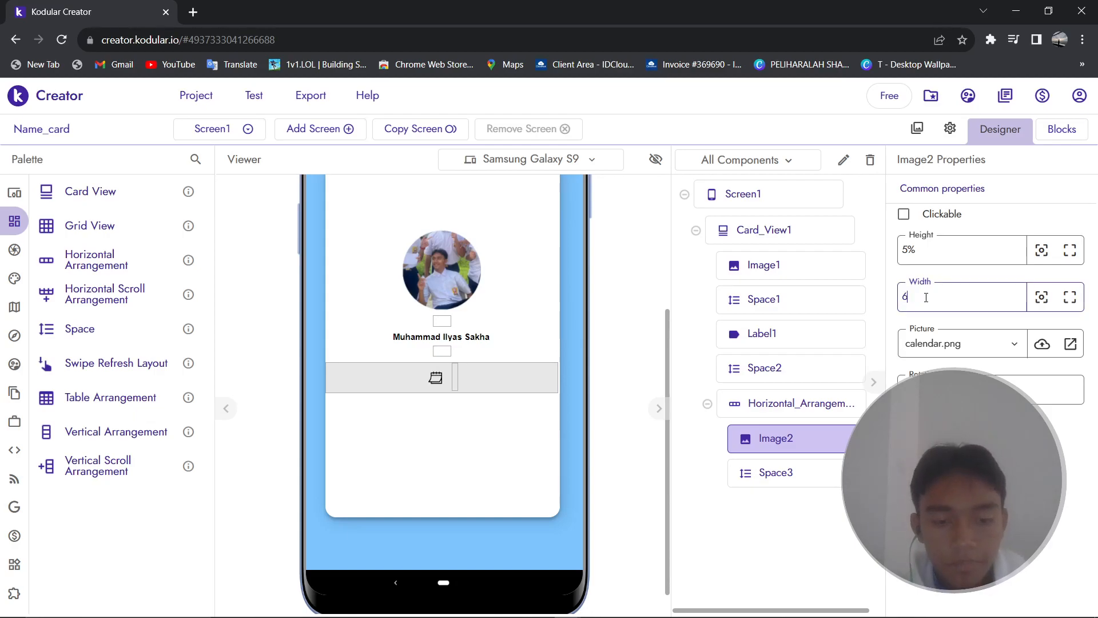
pyautogui.press('Return')
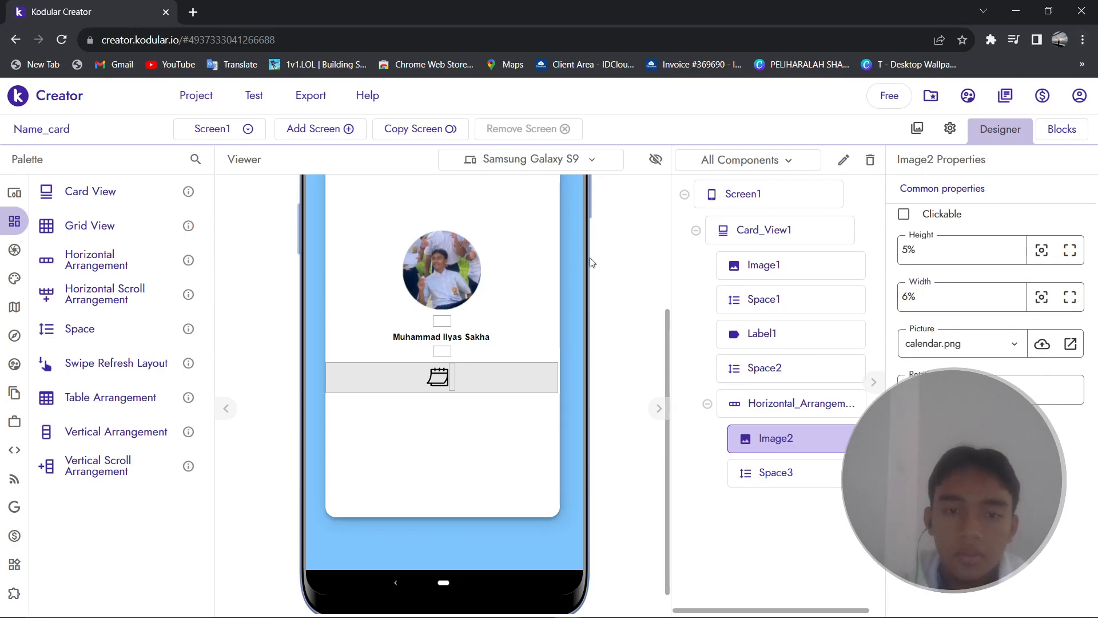
# Add a Label after Space3 inside Horizontal_Arrangement1 and enter the date of birth as its text.
pyautogui.click(23, 191)
pyautogui.moveTo(105, 429); pyautogui.dragTo(523, 381)
pyautogui.scroll(-2, 985, 393)
pyautogui.scroll(2, 985, 393)
pyautogui.scroll(-2, 985, 392)
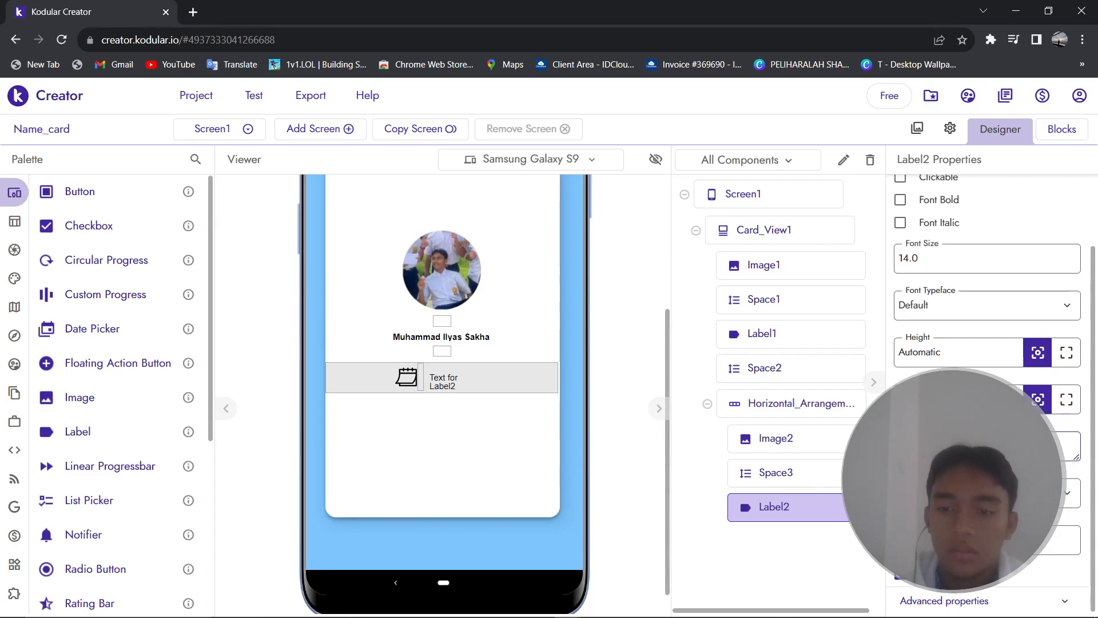
pyautogui.press('Return')
# Make the text of the date label, Label2, bold.
pyautogui.scroll(3, 916, 275)
pyautogui.click(901, 283)
pyautogui.scroll(-2, 1030, 371)
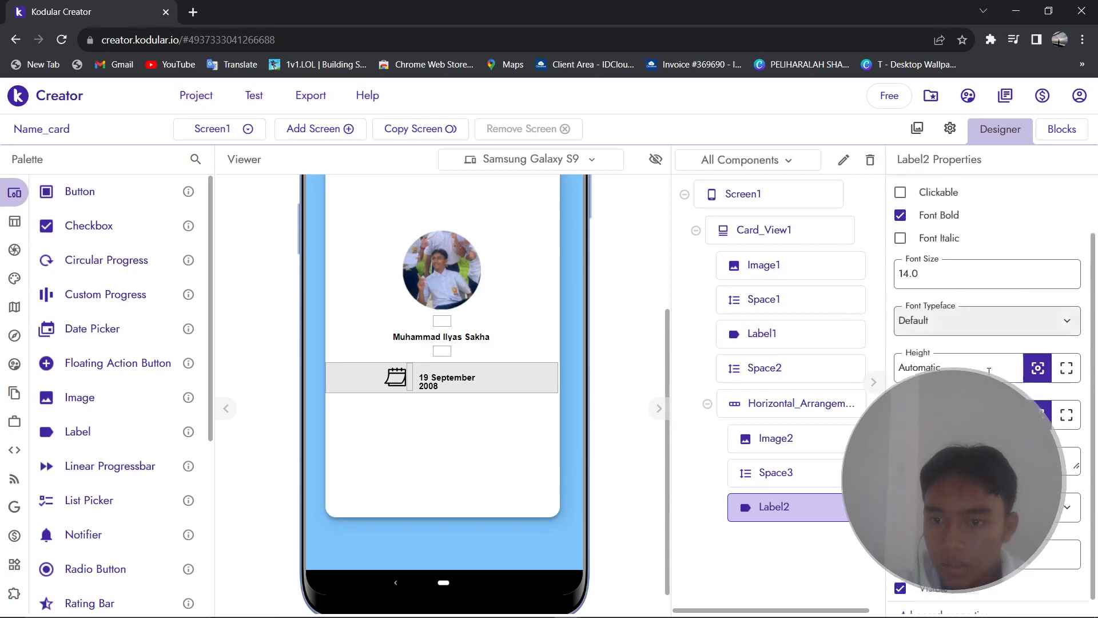
# Try Fill parent and Automatic widths for the date label, Label2, and settle on a custom width that fits the date on one line.
pyautogui.click(1074, 399)
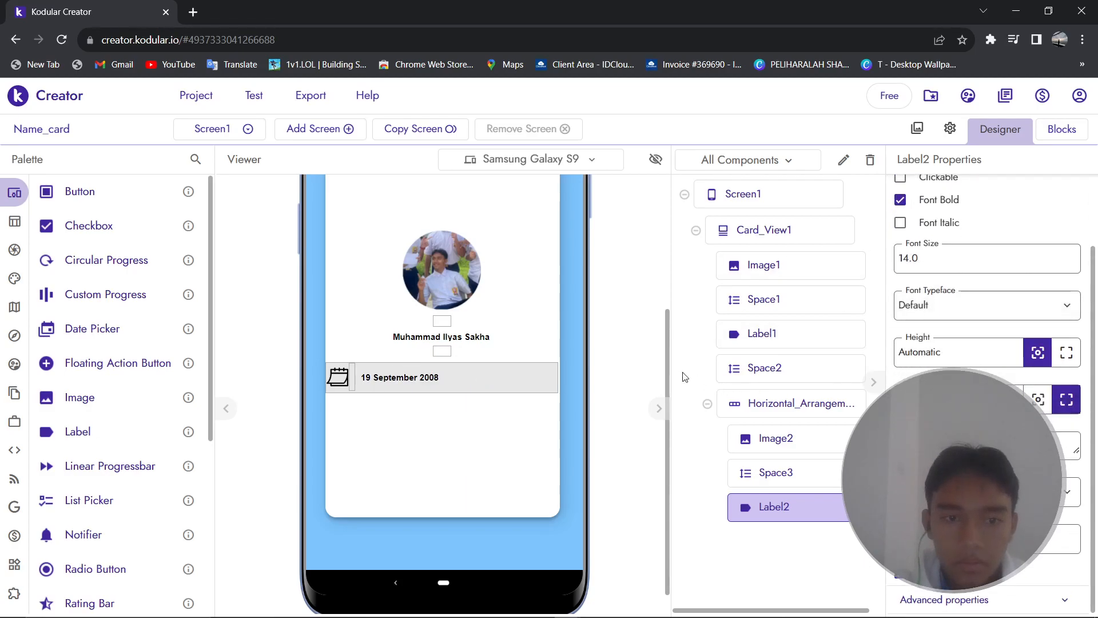
pyautogui.click(1038, 399)
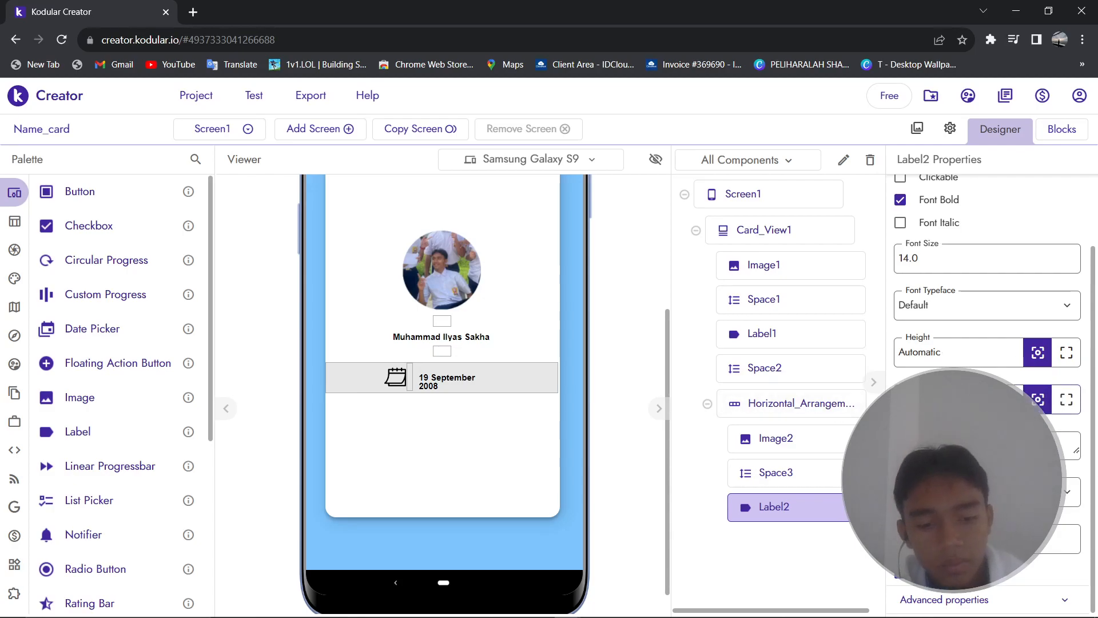
pyautogui.press('Return')
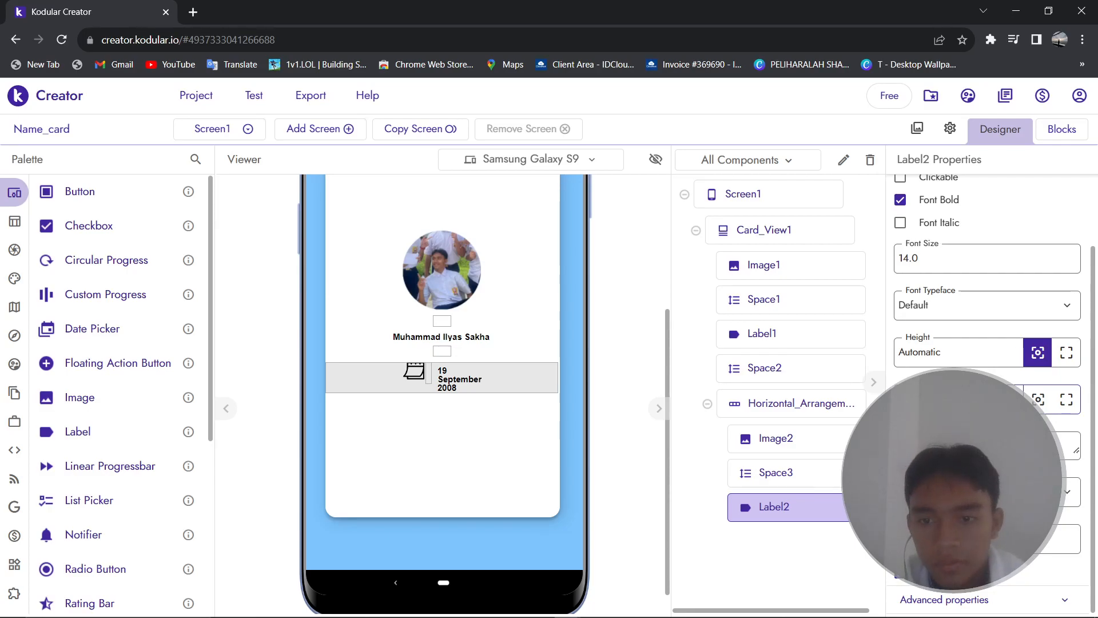
pyautogui.press('Return')
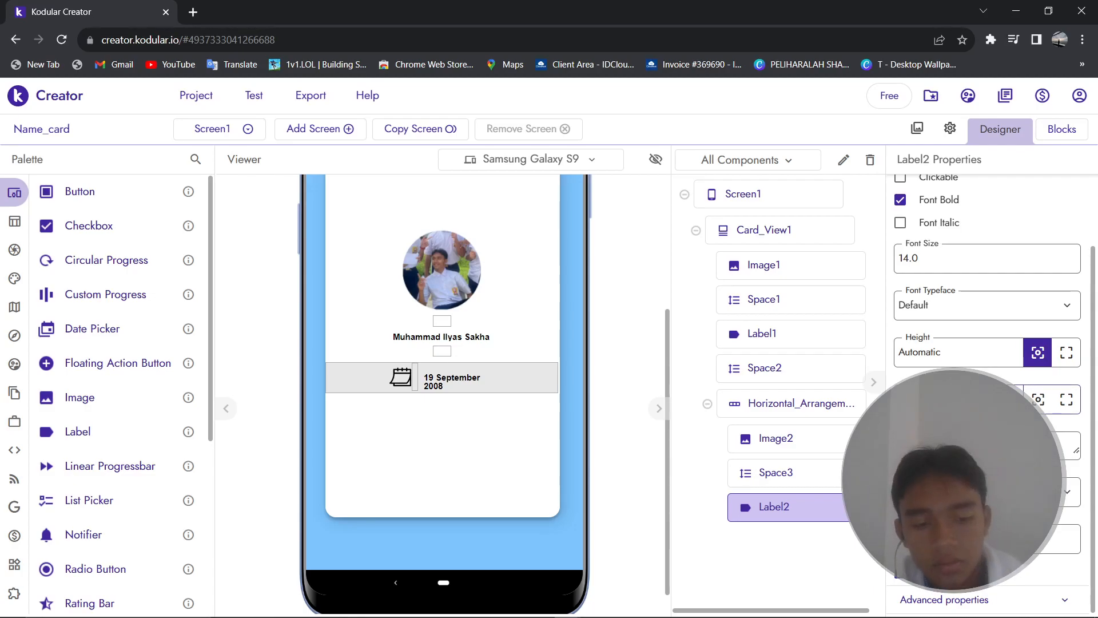
pyautogui.press('Return')
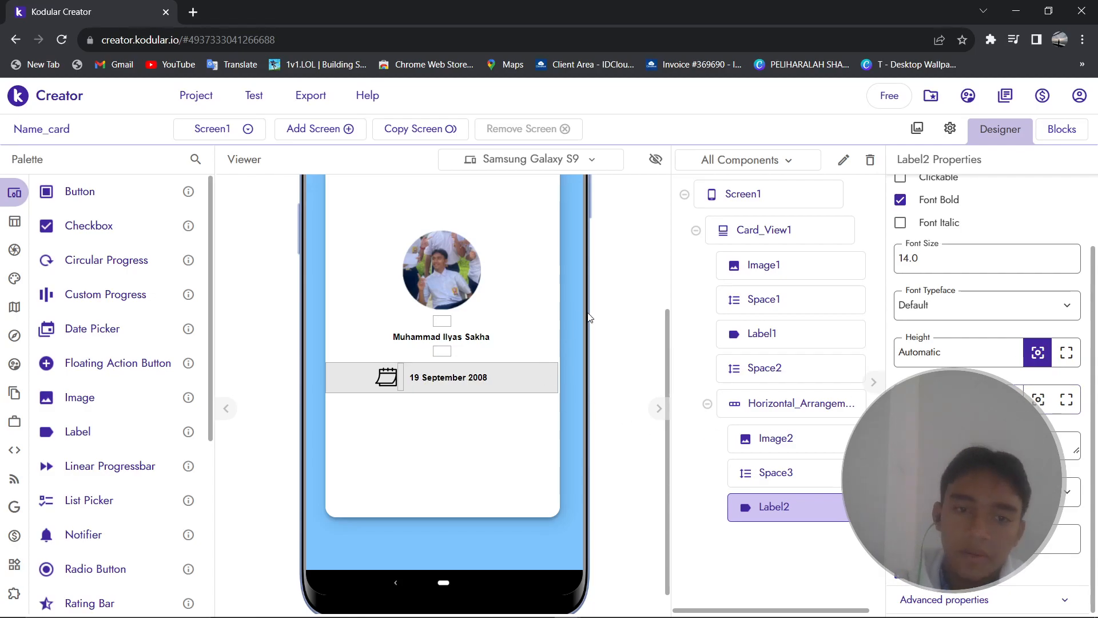
# Add a Space below the calendar row inside the card and set its height to 2%.
pyautogui.scroll(-1, 552, 404)
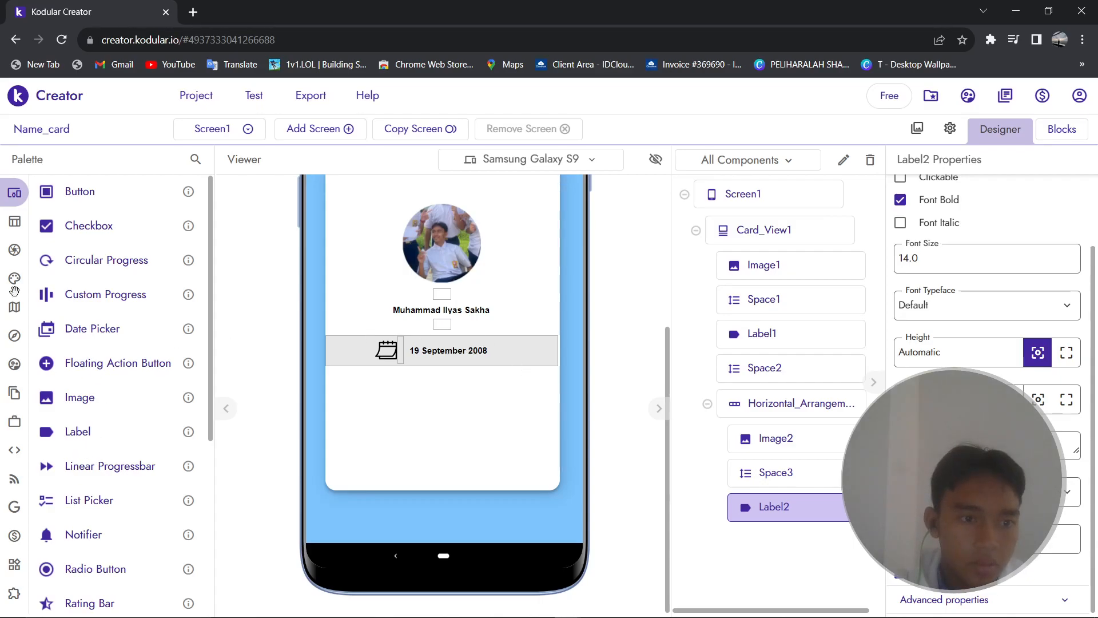
pyautogui.click(34, 223)
pyautogui.click(86, 250)
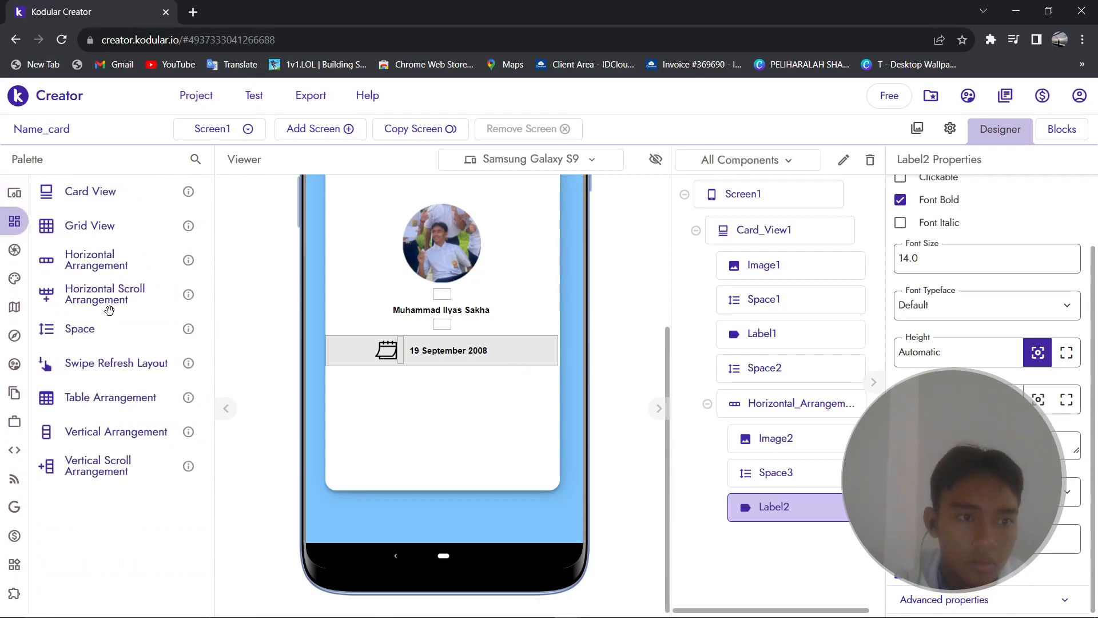
pyautogui.scroll(3, 267, 387)
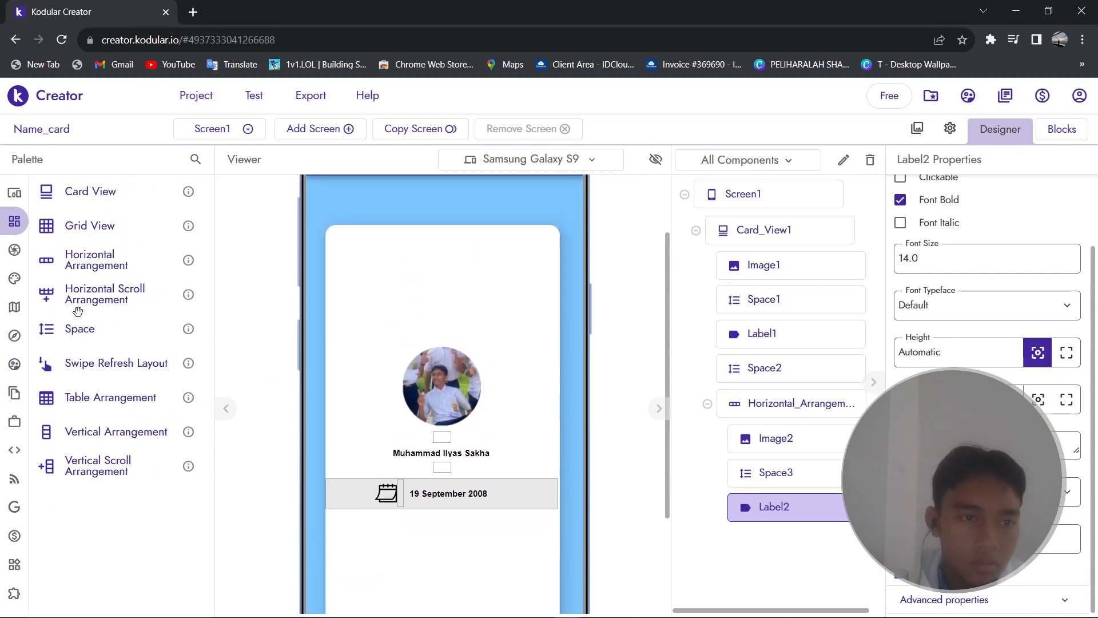
pyautogui.moveTo(87, 333); pyautogui.dragTo(449, 521)
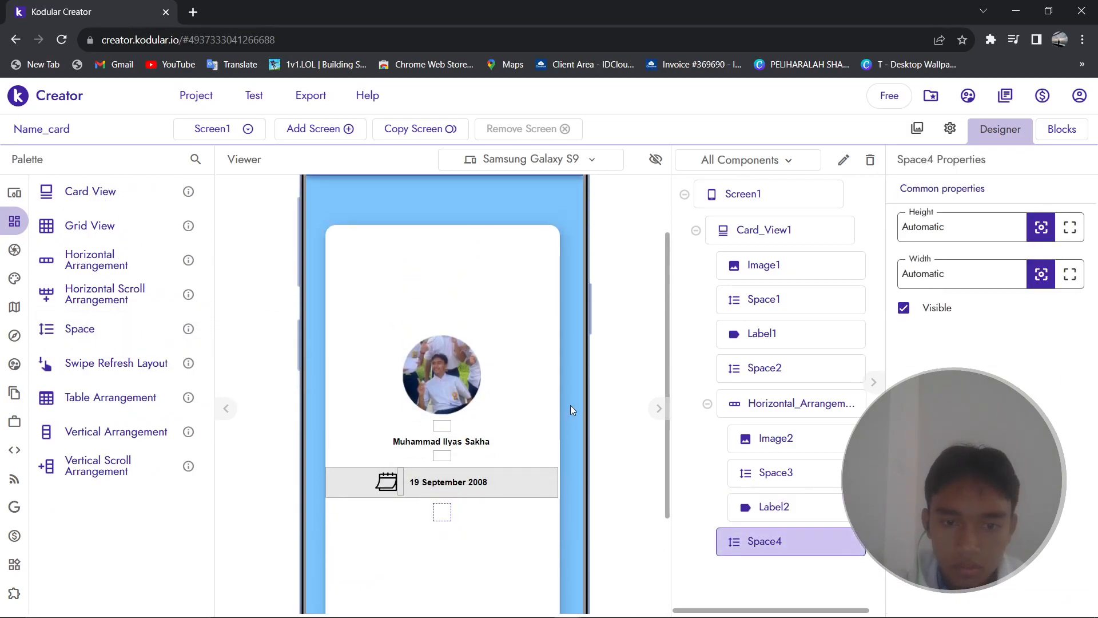
pyautogui.scroll(-3, 572, 407)
pyautogui.click(975, 233)
pyautogui.write('2')
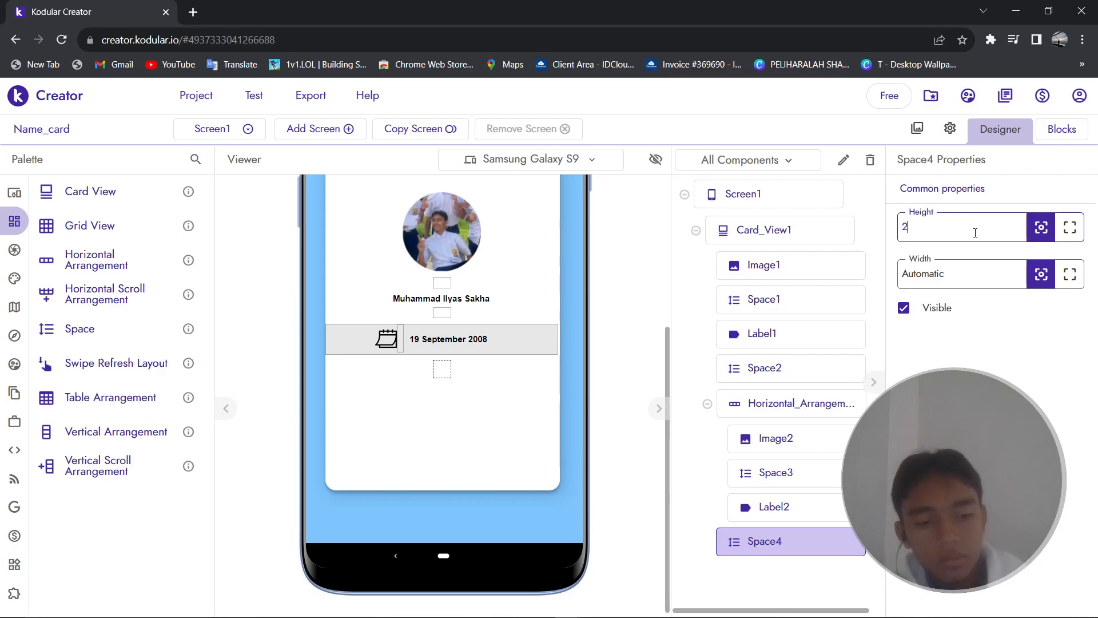
pyautogui.press('Return')
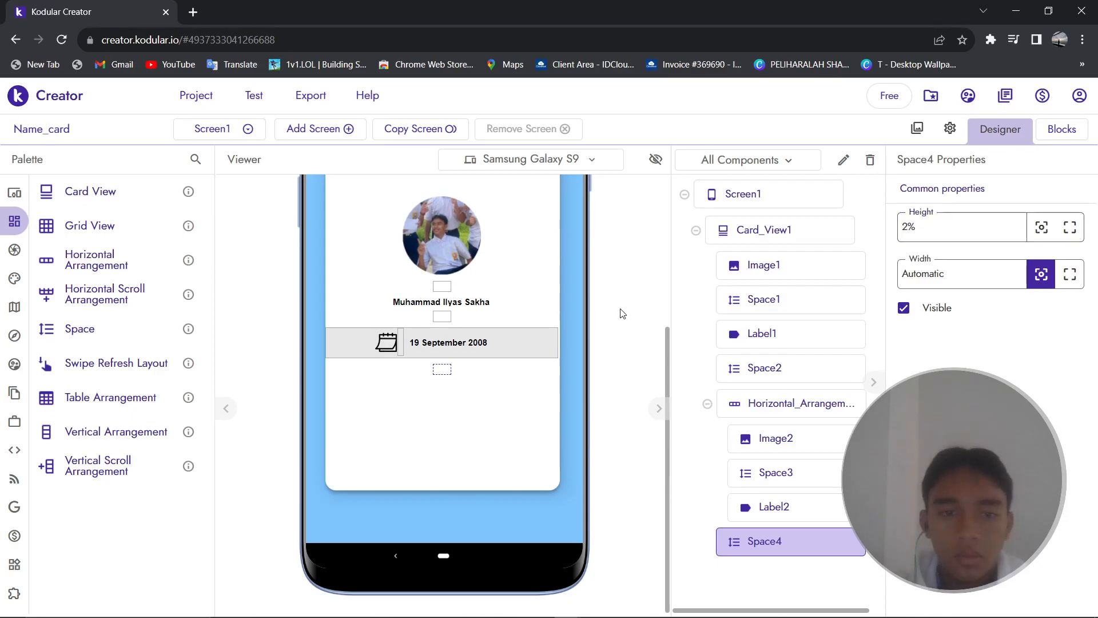
# Duplicate Horizontal_Arrangement1, the calendar row, and place the copy below Space4 in the card.
pyautogui.rightClick(516, 337)
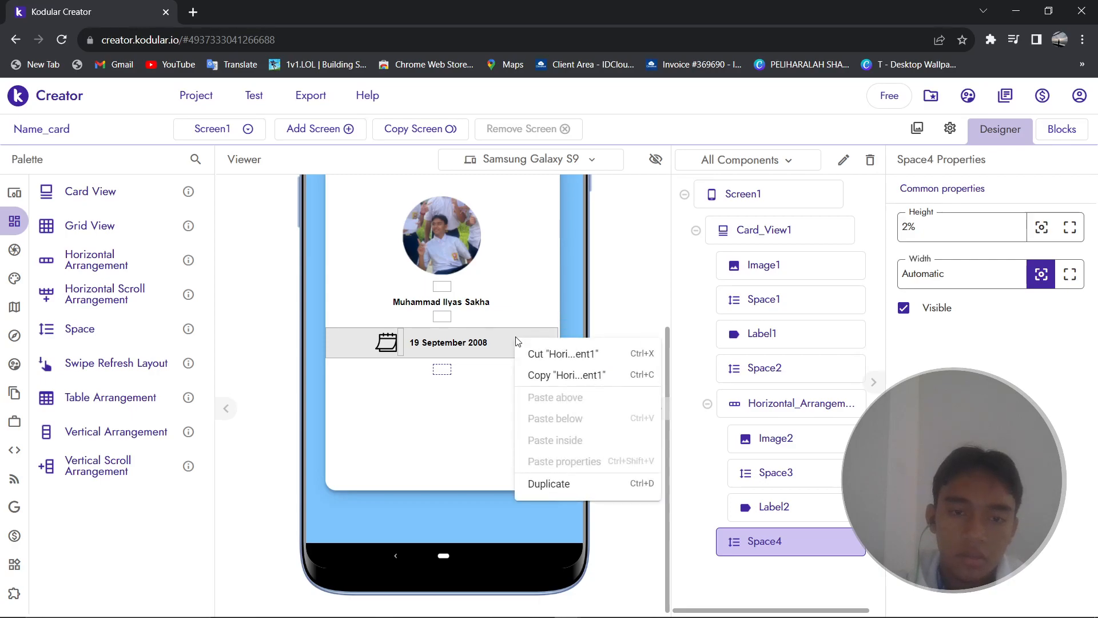
pyautogui.click(583, 484)
pyautogui.moveTo(501, 364)
pyautogui.mouseDown()
pyautogui.moveTo(527, 394)
pyautogui.moveTo(516, 360)
pyautogui.mouseUp()
pyautogui.moveTo(344, 373); pyautogui.dragTo(383, 406)
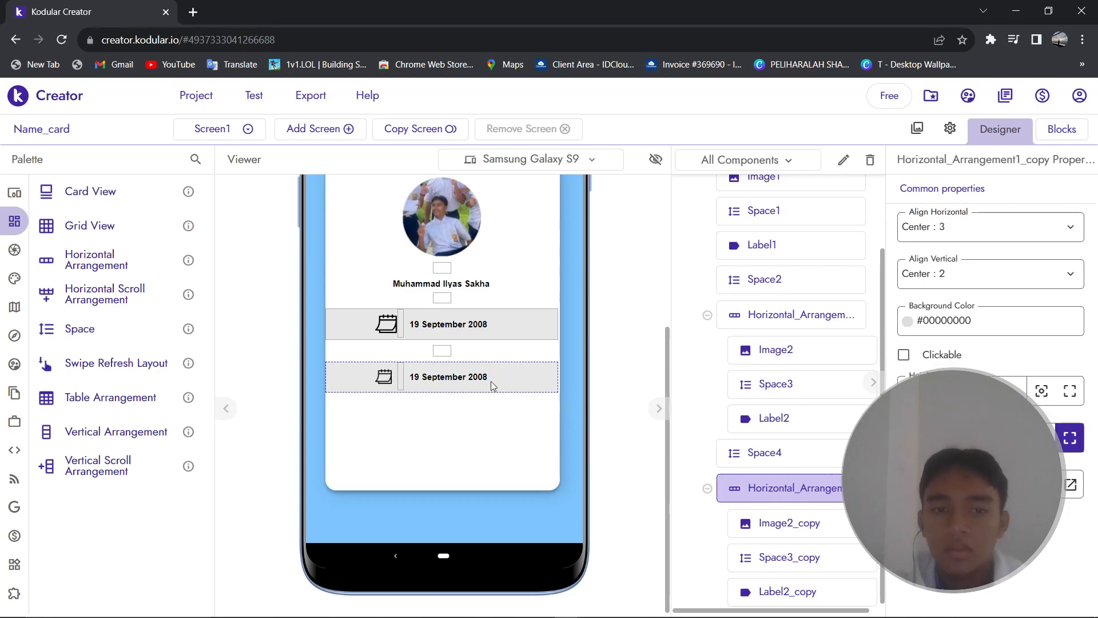
# Change the picture of Image2_copy in the duplicated row to mail.png.
pyautogui.click(384, 377)
pyautogui.click(966, 345)
pyautogui.click(944, 432)
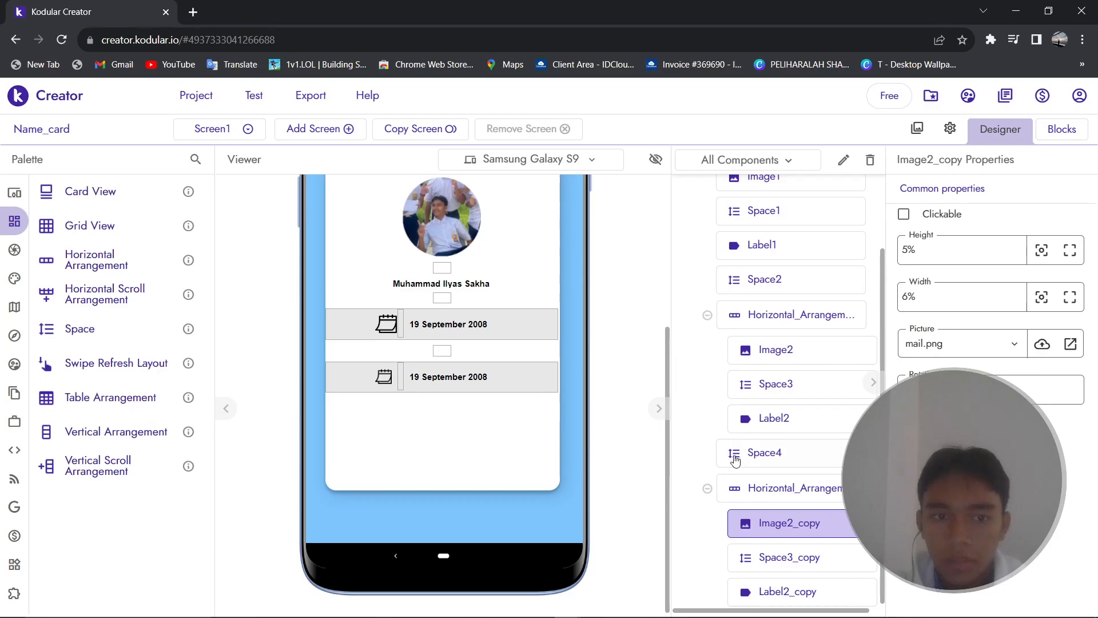
# Replace the text of Label2_copy in the mail row with an example e-mail address.
pyautogui.click(432, 381)
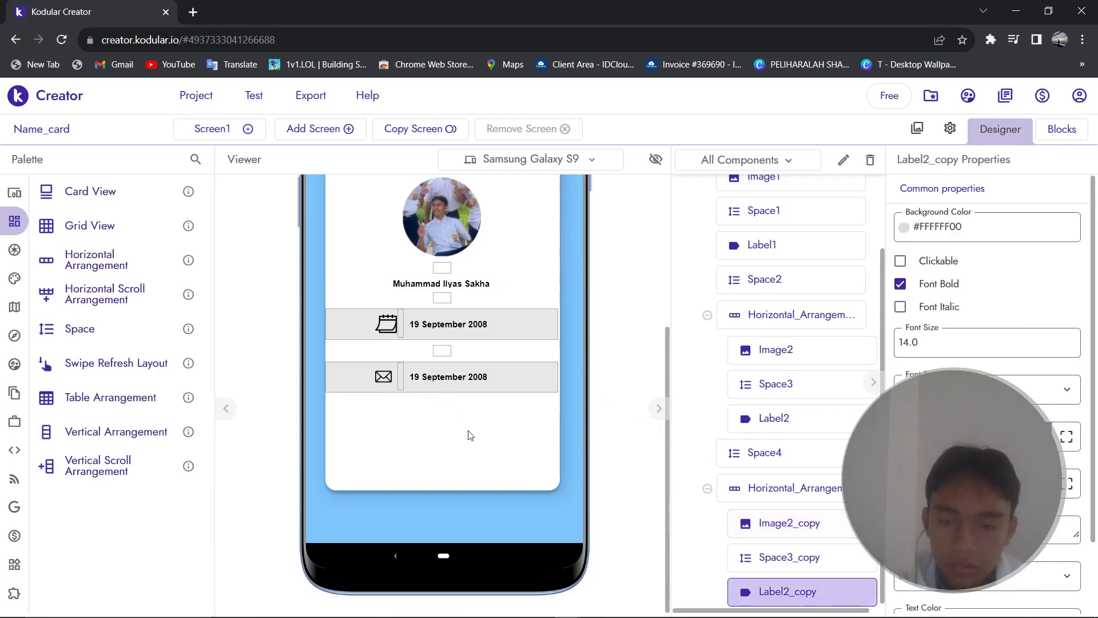
pyautogui.scroll(4, 640, 397)
pyautogui.scroll(-4, 610, 399)
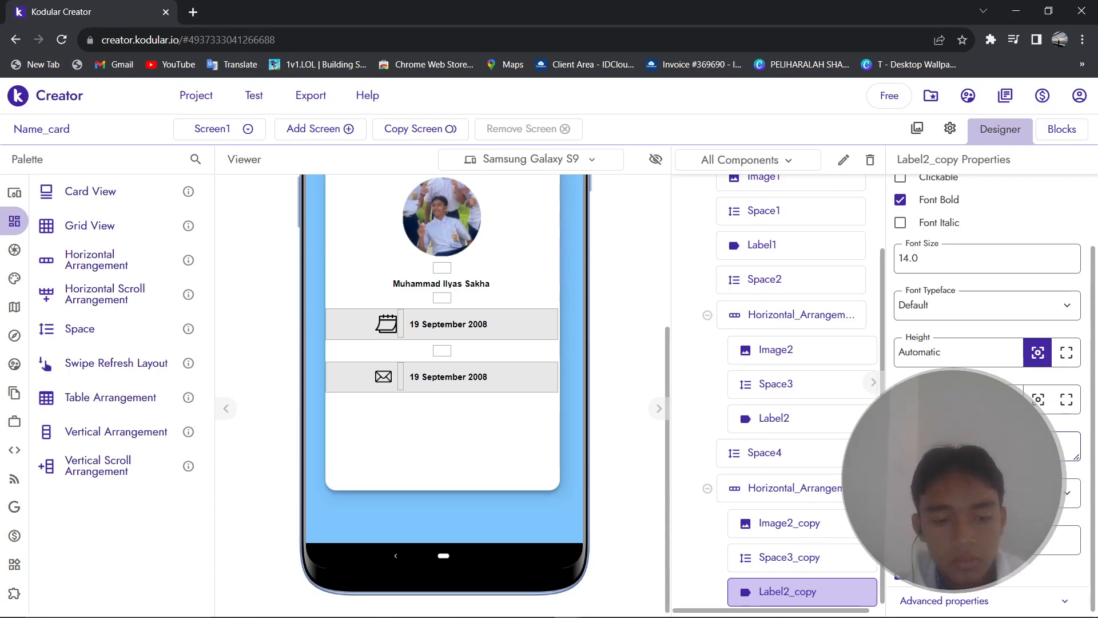
pyautogui.press('Return')
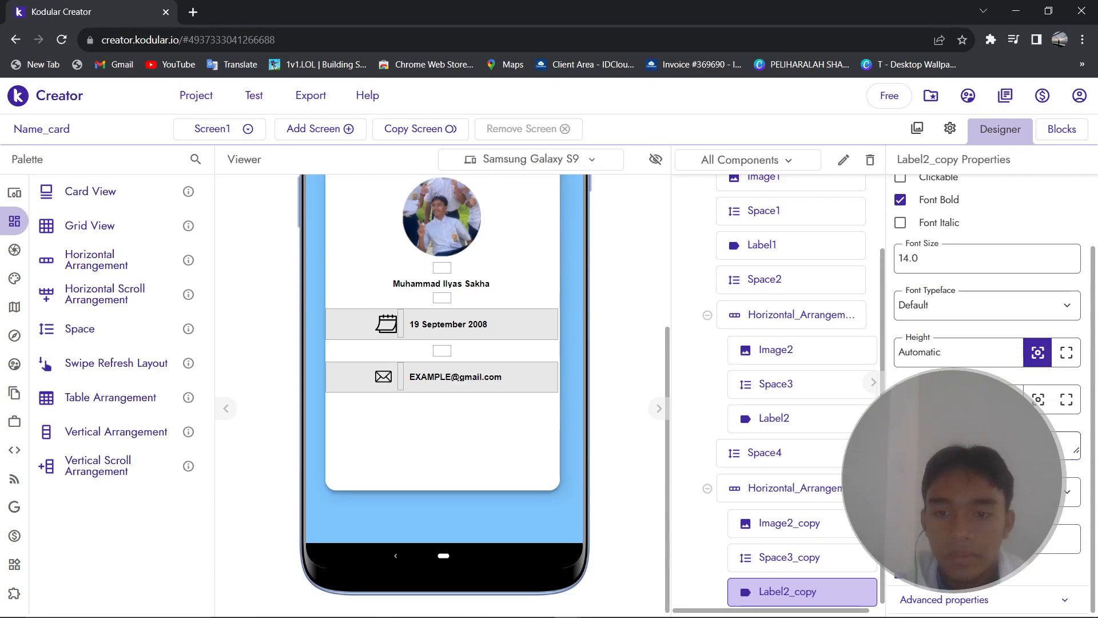
pyautogui.click(578, 356)
pyautogui.click(467, 384)
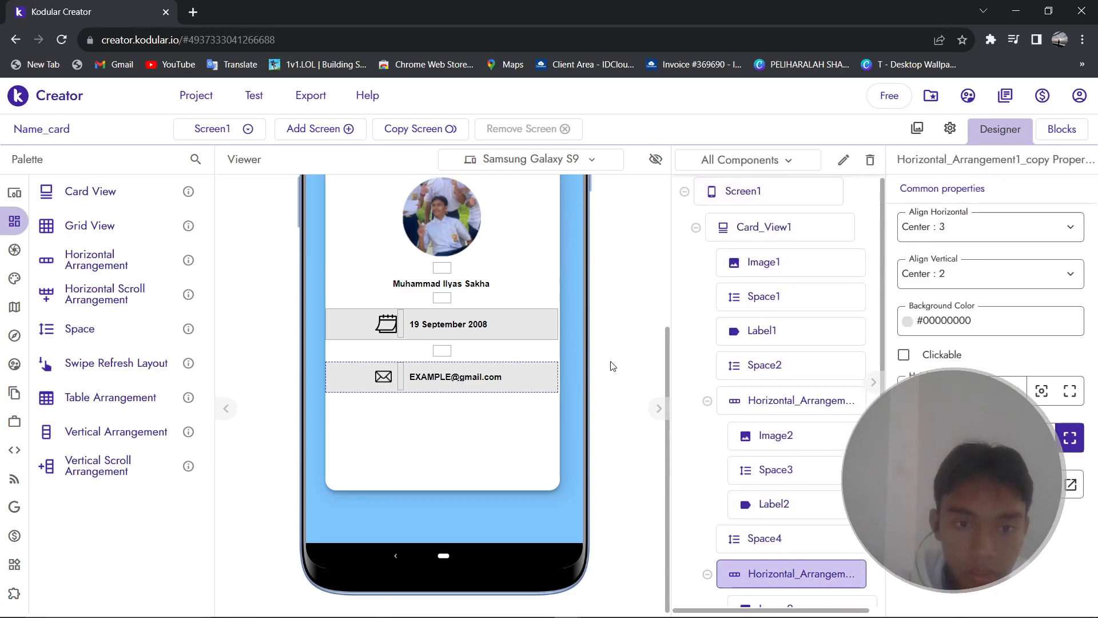
# Add a Space below the mail row inside the card.
pyautogui.scroll(2, 606, 365)
pyautogui.scroll(-2, 605, 365)
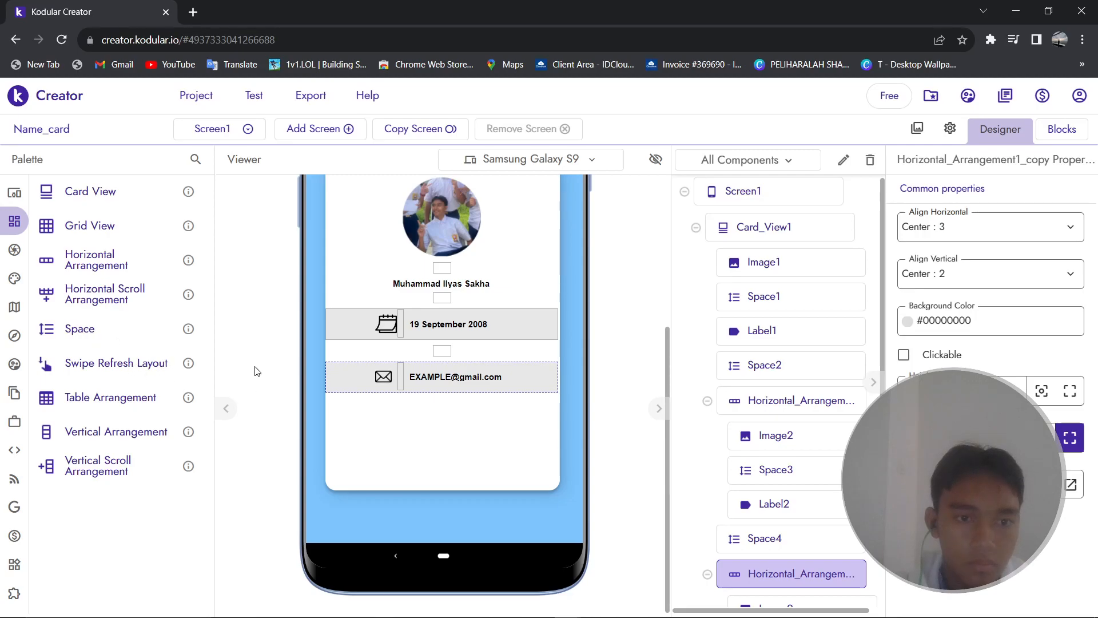
pyautogui.moveTo(114, 331); pyautogui.dragTo(461, 423)
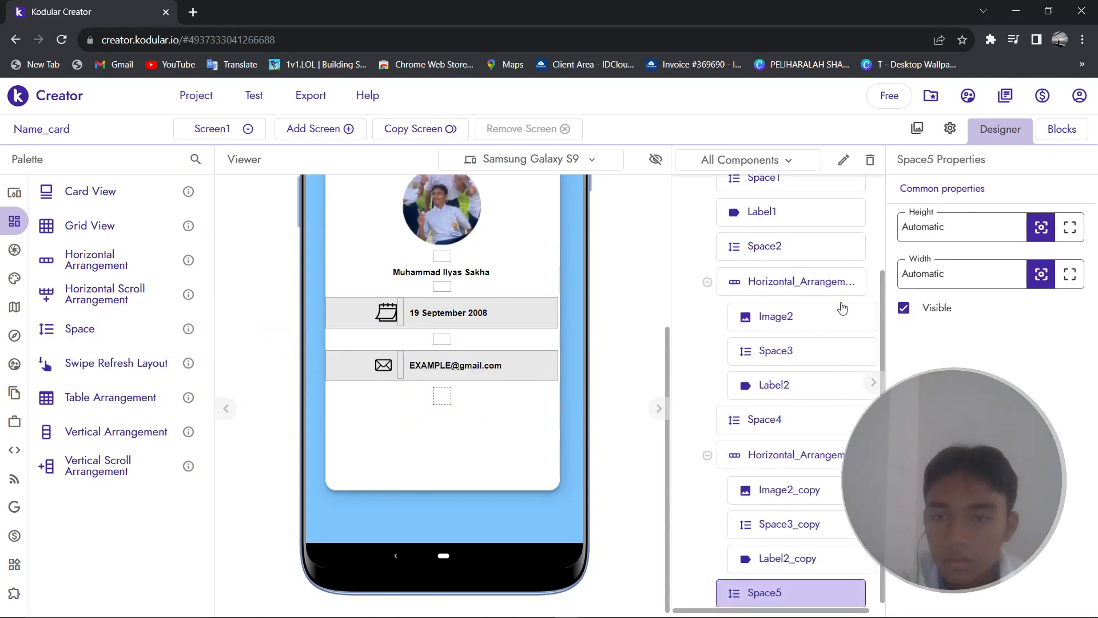
# Try a height of 5% for Space5 below the mail row and settle on 7%.
pyautogui.click(984, 234)
pyautogui.scroll(3, 542, 396)
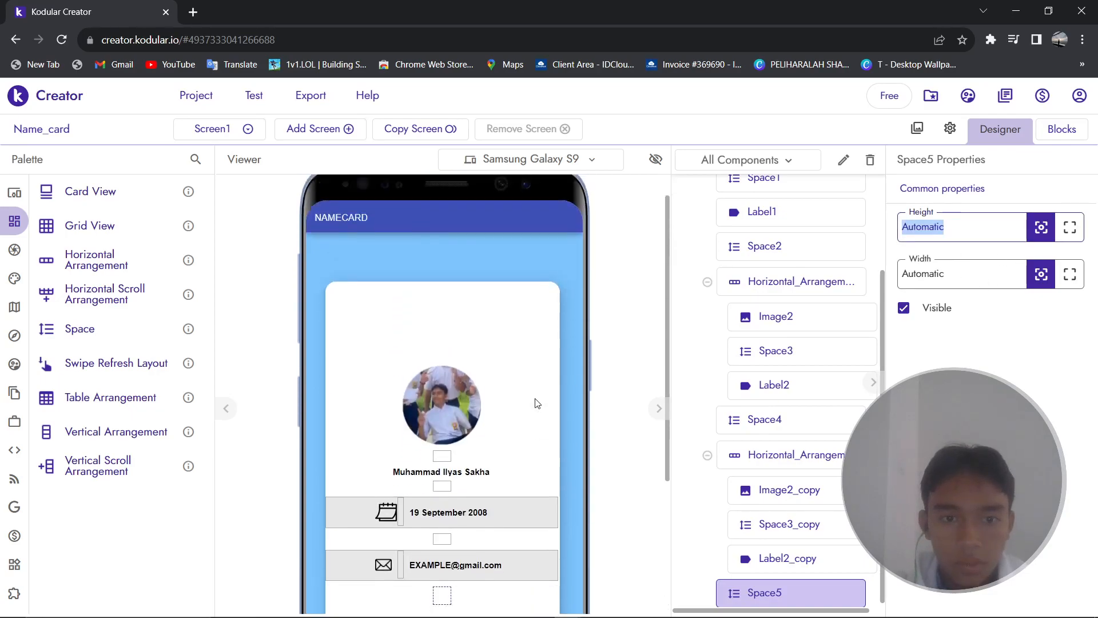
pyautogui.scroll(-2, 537, 403)
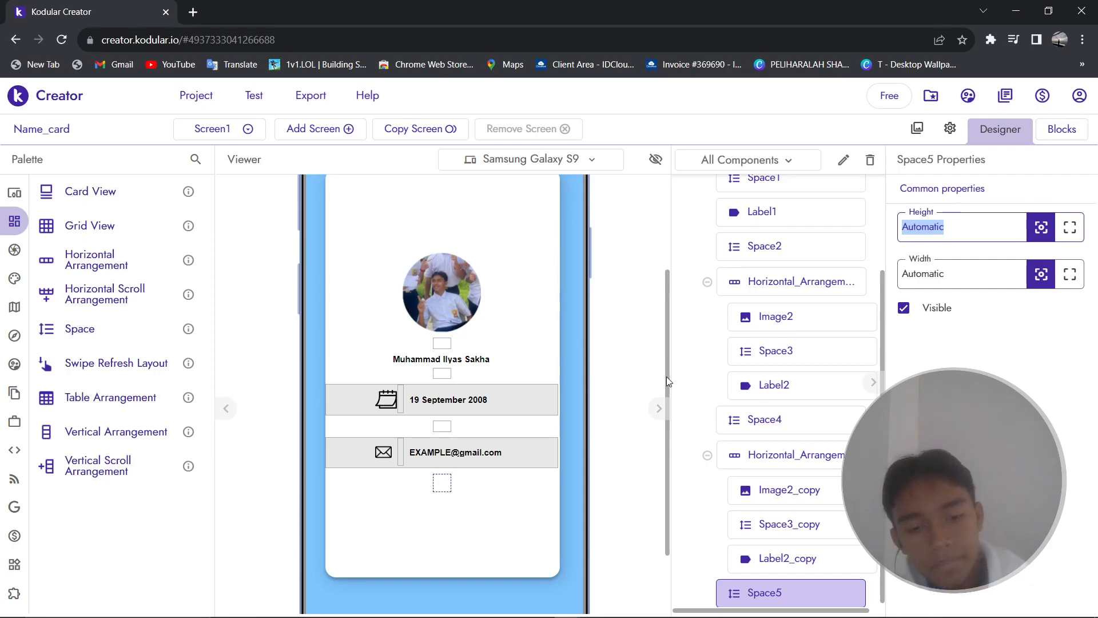
pyautogui.write('5%')
pyautogui.press('Return')
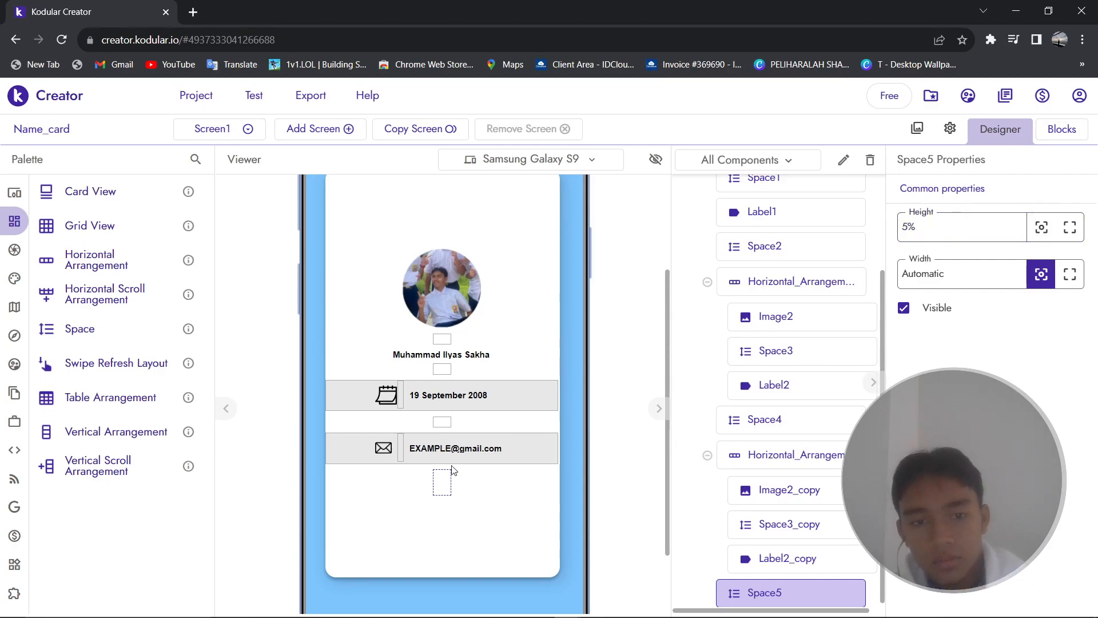
pyautogui.scroll(3, 625, 316)
pyautogui.click(939, 233)
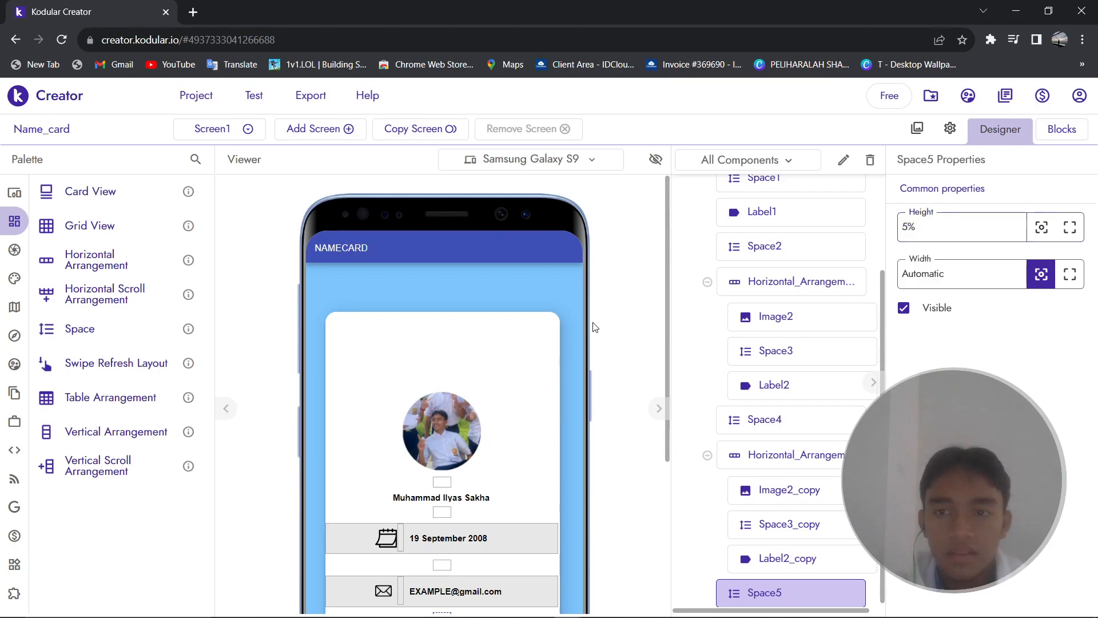
pyautogui.scroll(-3, 585, 353)
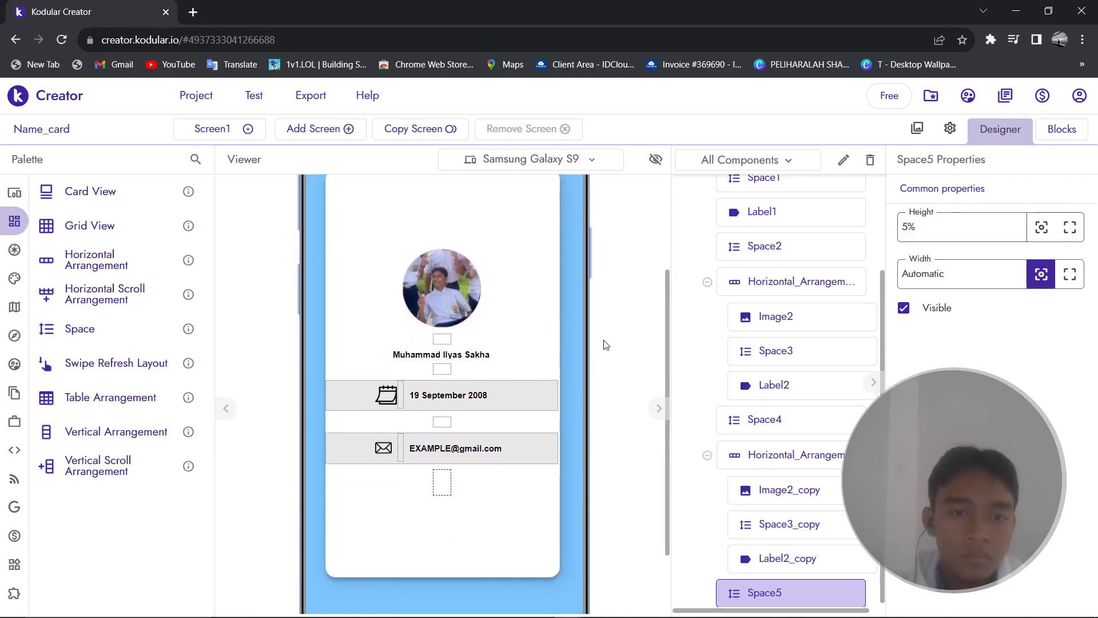
pyautogui.scroll(3, 604, 346)
pyautogui.scroll(-3, 595, 361)
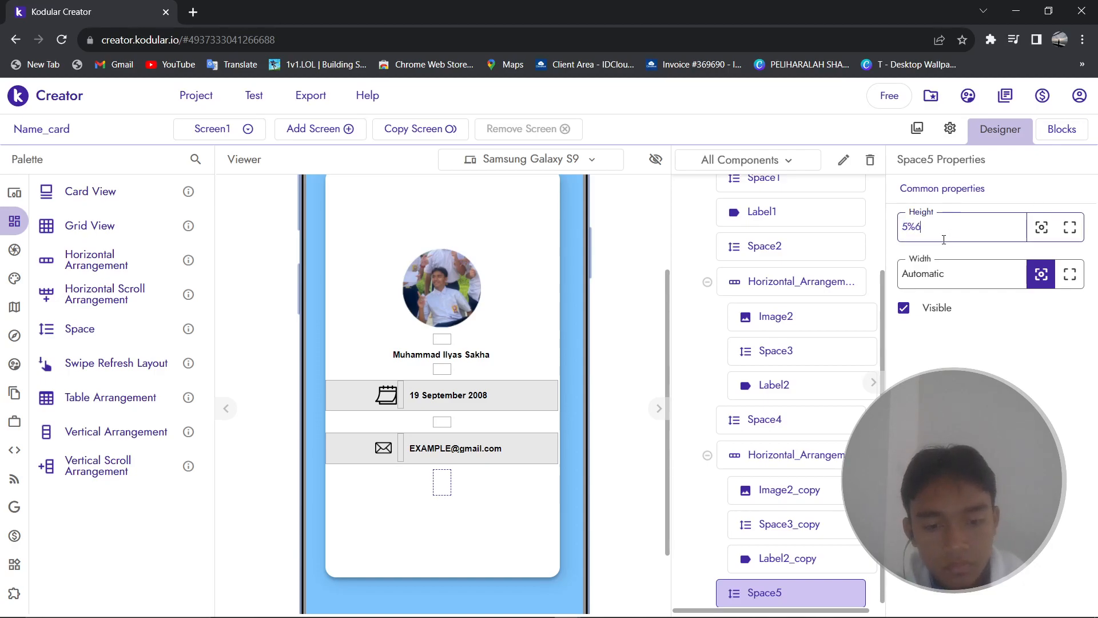
pyautogui.click(966, 231)
pyautogui.write('7')
pyautogui.click(972, 341)
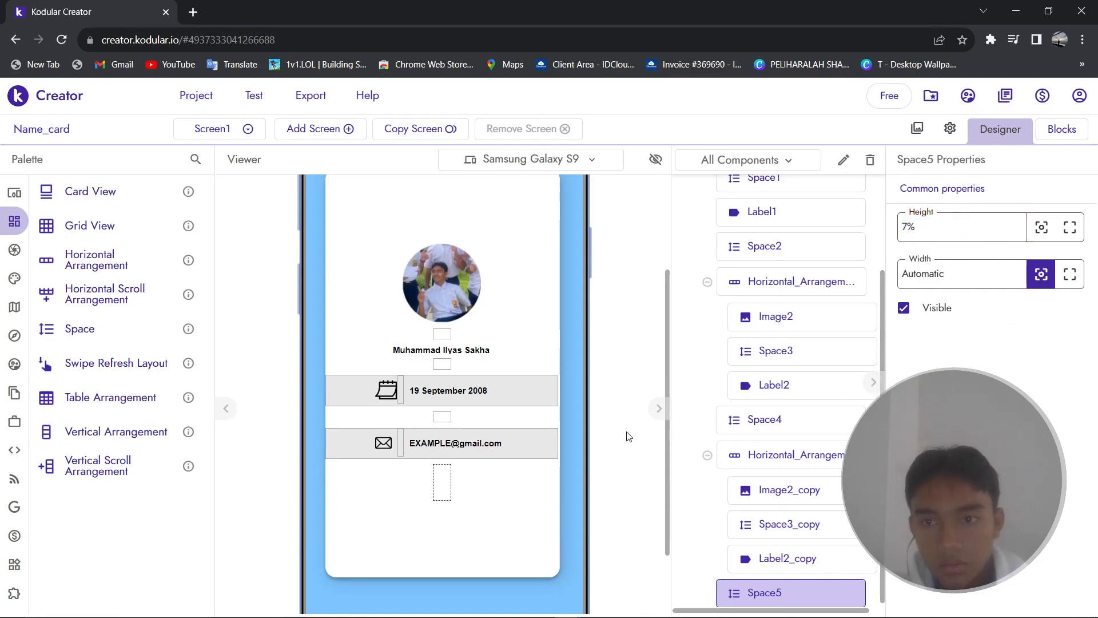
# Add a Card View from the general layout components below Space5 inside the main card.
pyautogui.scroll(3, 470, 439)
pyautogui.scroll(-3, 470, 439)
pyautogui.moveTo(73, 263)
pyautogui.click(57, 192)
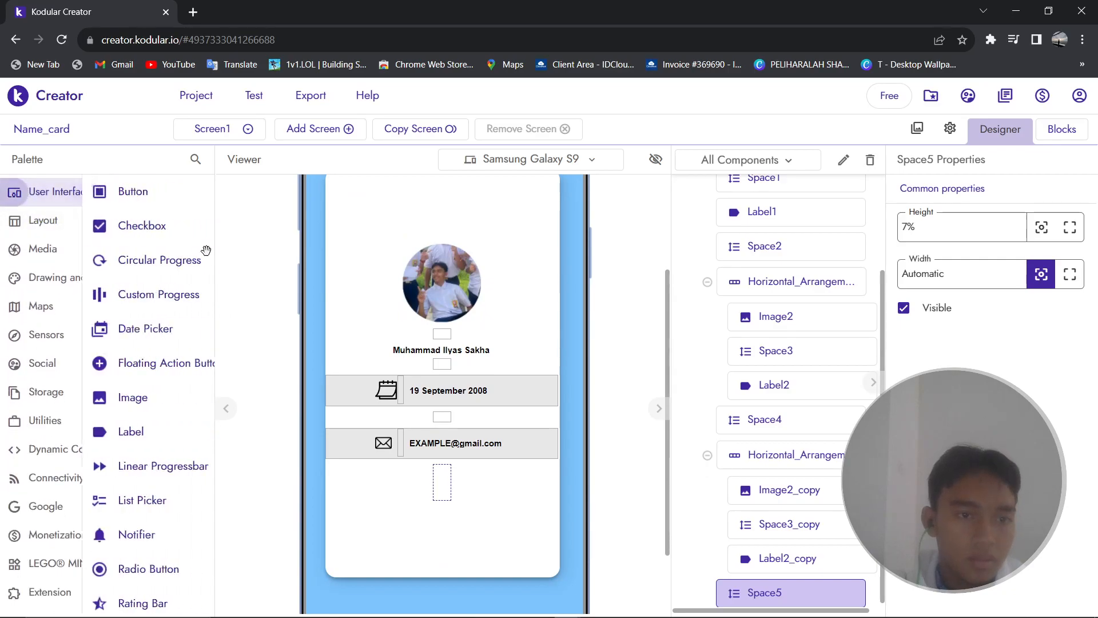
pyautogui.moveTo(17, 257)
pyautogui.click(43, 220)
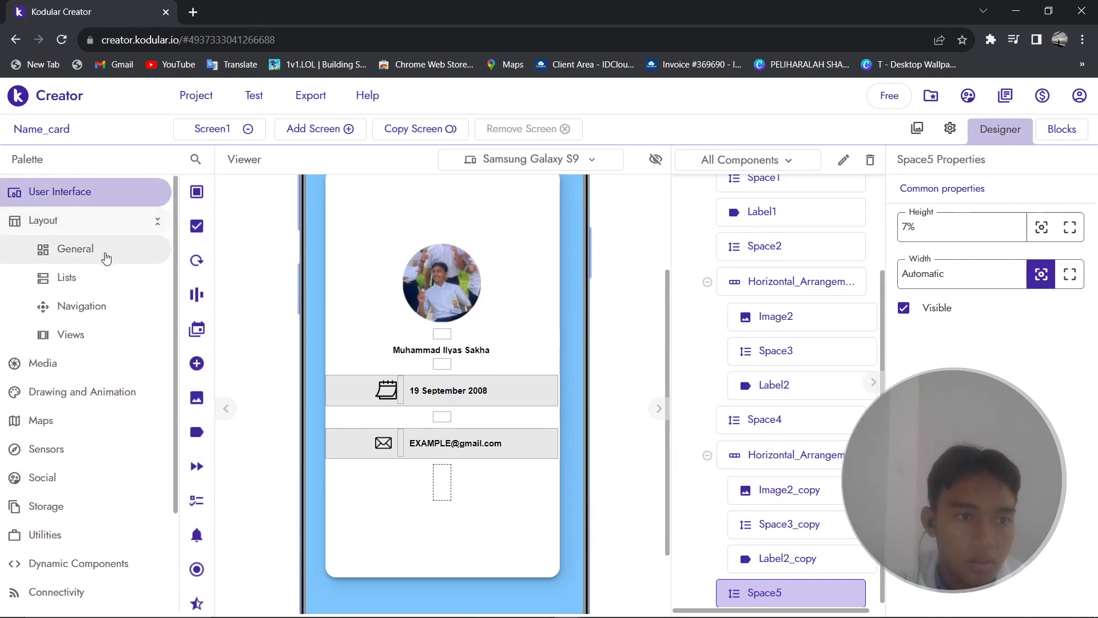
pyautogui.click(76, 249)
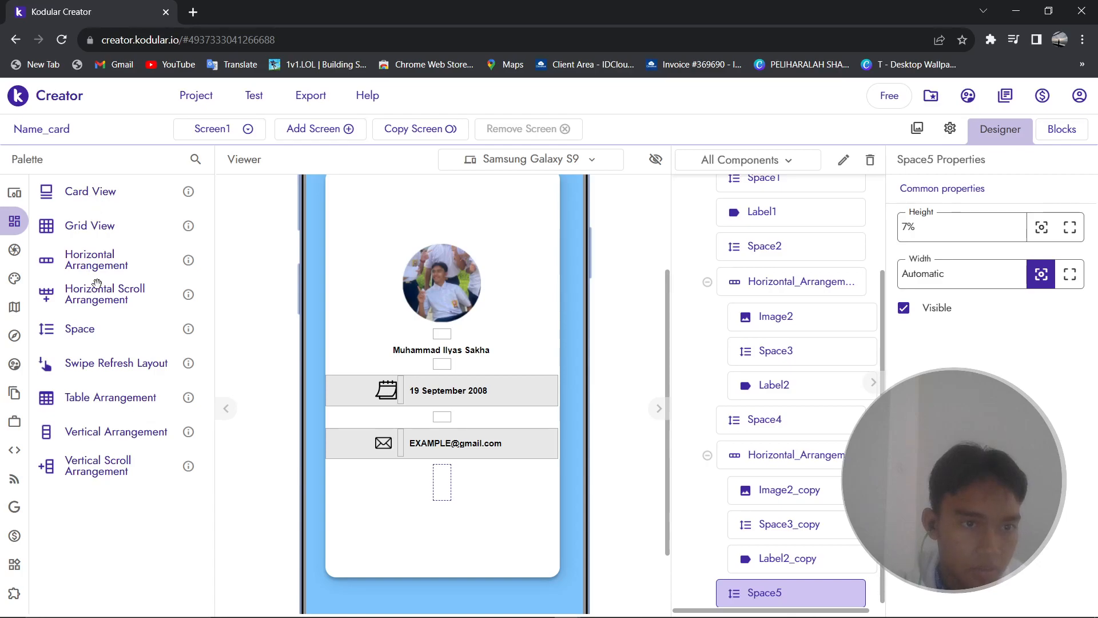
pyautogui.moveTo(89, 193); pyautogui.dragTo(454, 522)
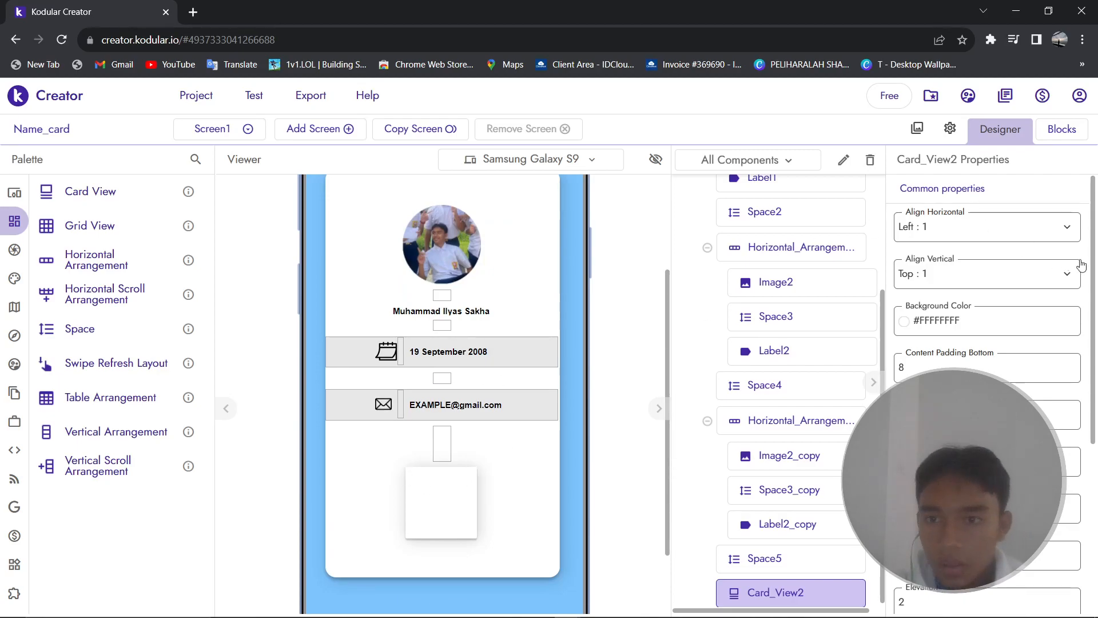
# Change both the horizontal and the vertical alignment of the new inner card, Card_View2.
pyautogui.click(980, 228)
pyautogui.click(944, 284)
pyautogui.click(976, 274)
pyautogui.click(944, 330)
# Set the corner radius of the inner card, Card_View2, to 15.
pyautogui.scroll(-5, 972, 332)
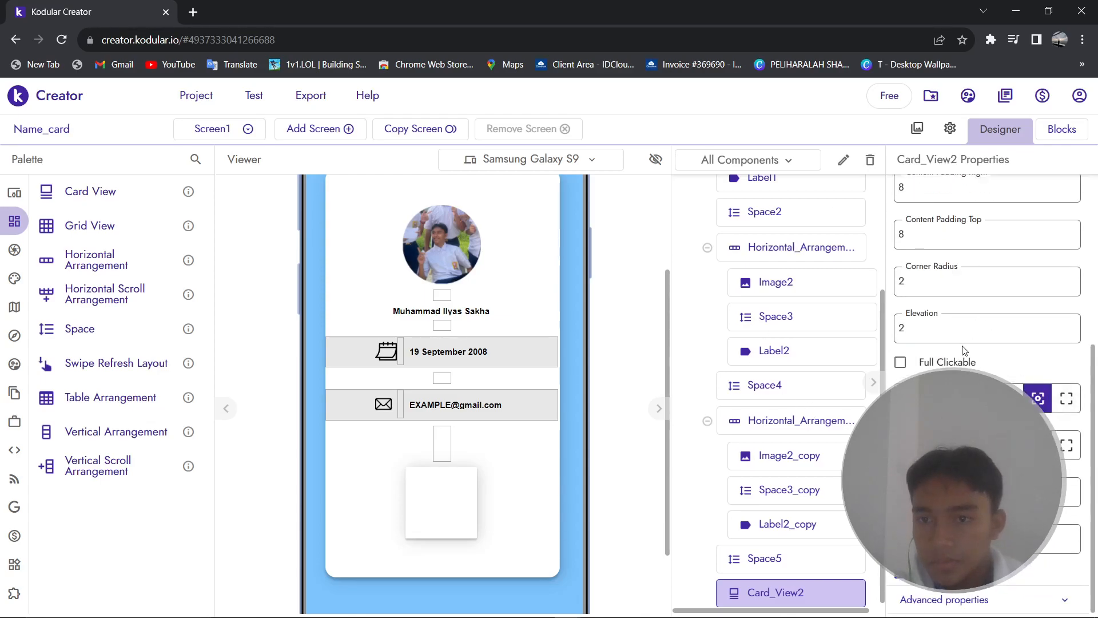
pyautogui.doubleClick(928, 284)
pyautogui.write('15')
pyautogui.press('Return')
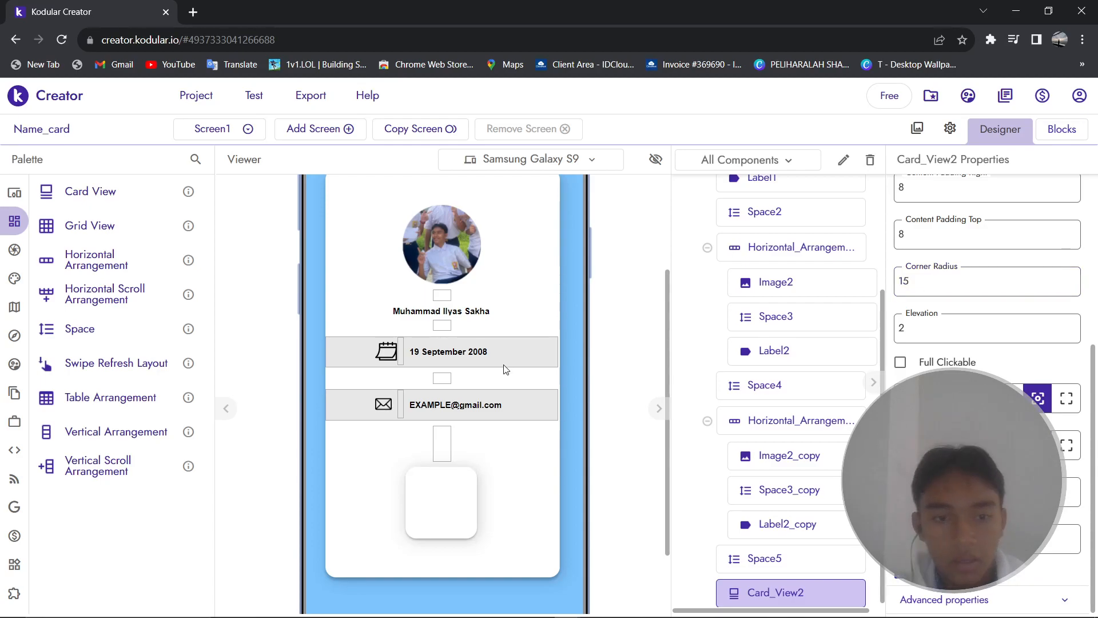
# Set the corner radius of the inner card, Card_View2, to 8.
pyautogui.doubleClick(984, 288)
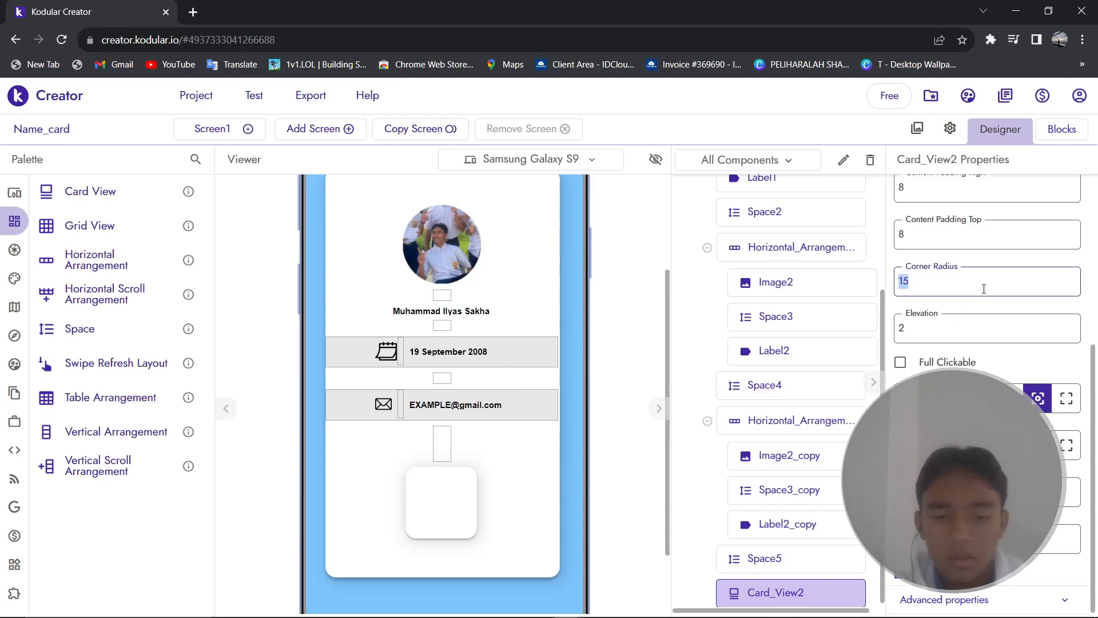
pyautogui.write('8')
pyautogui.press('Return')
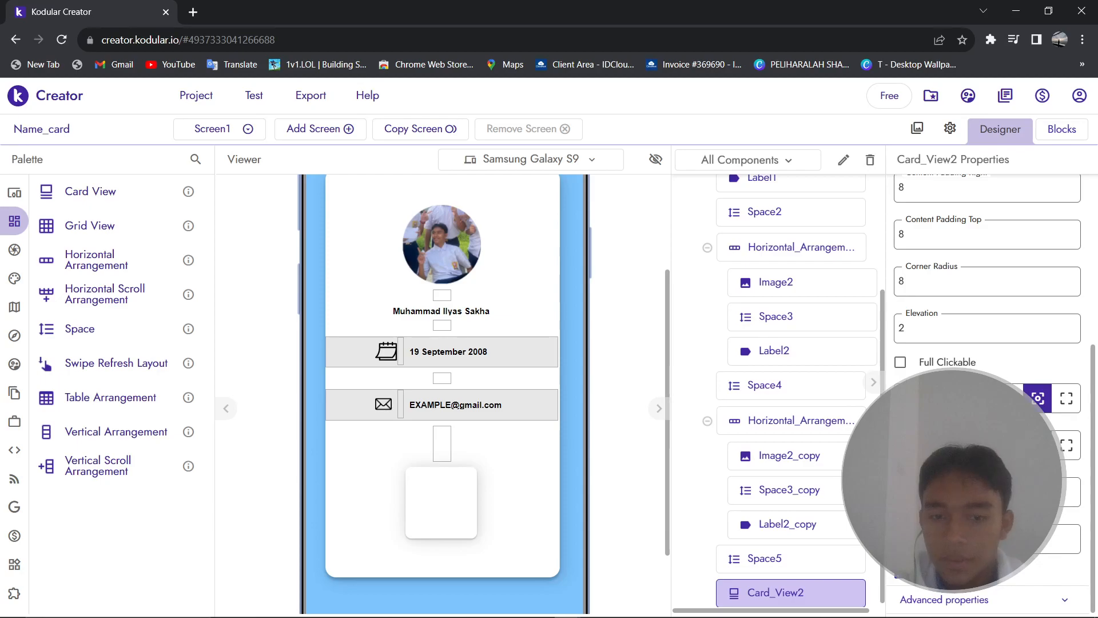
# Widen Card_View2 to slightly less than the main card's full width and set its height to 15%.
pyautogui.click(1067, 445)
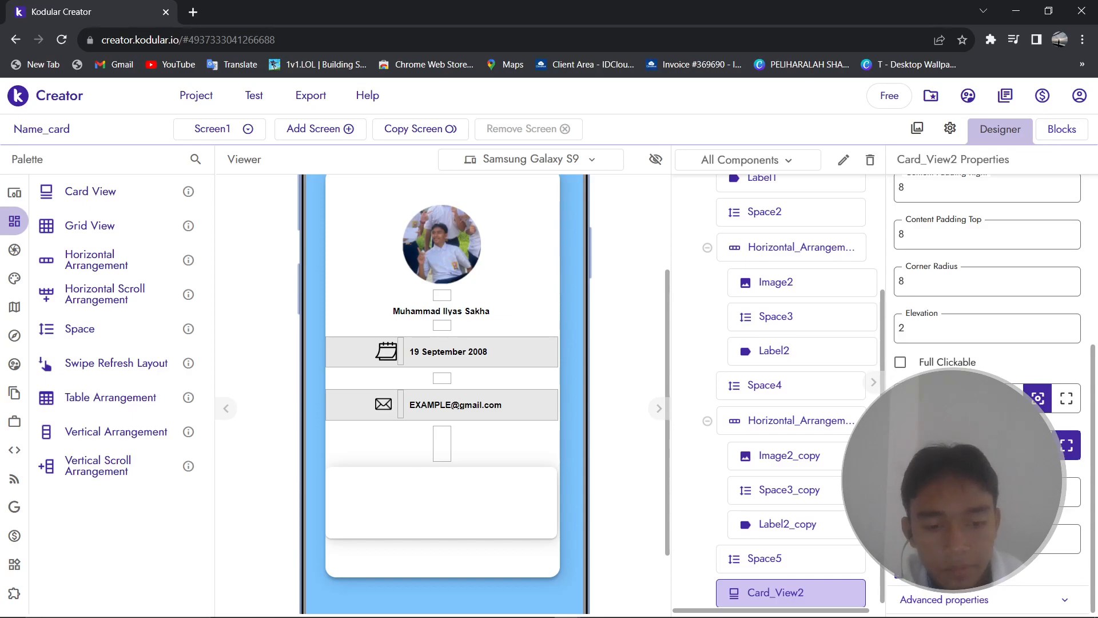
pyautogui.press('Return')
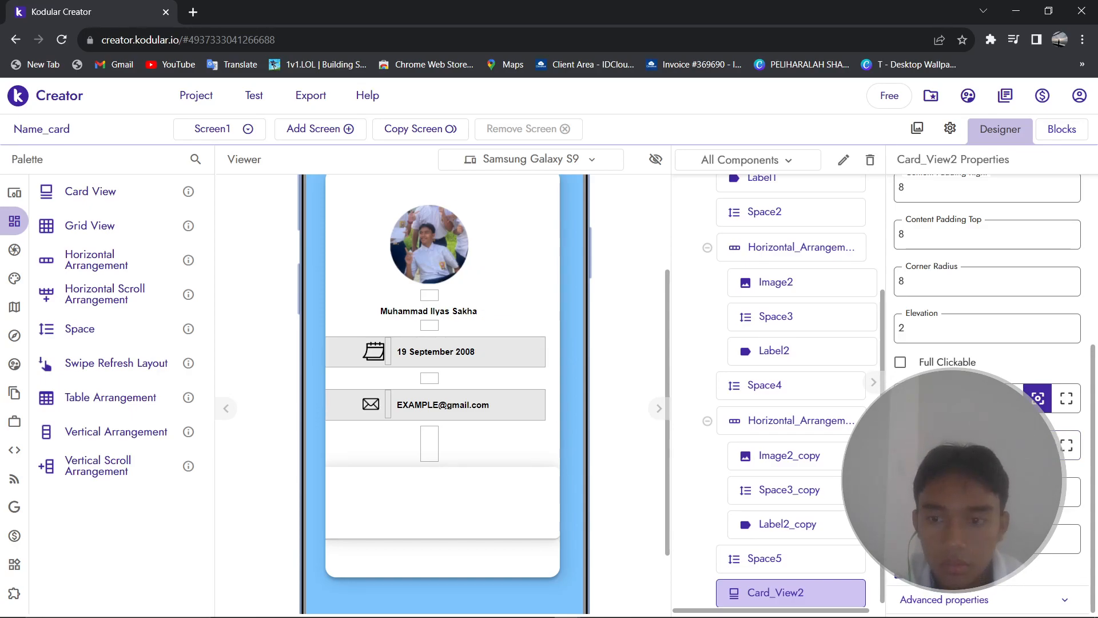
pyautogui.click(1067, 449)
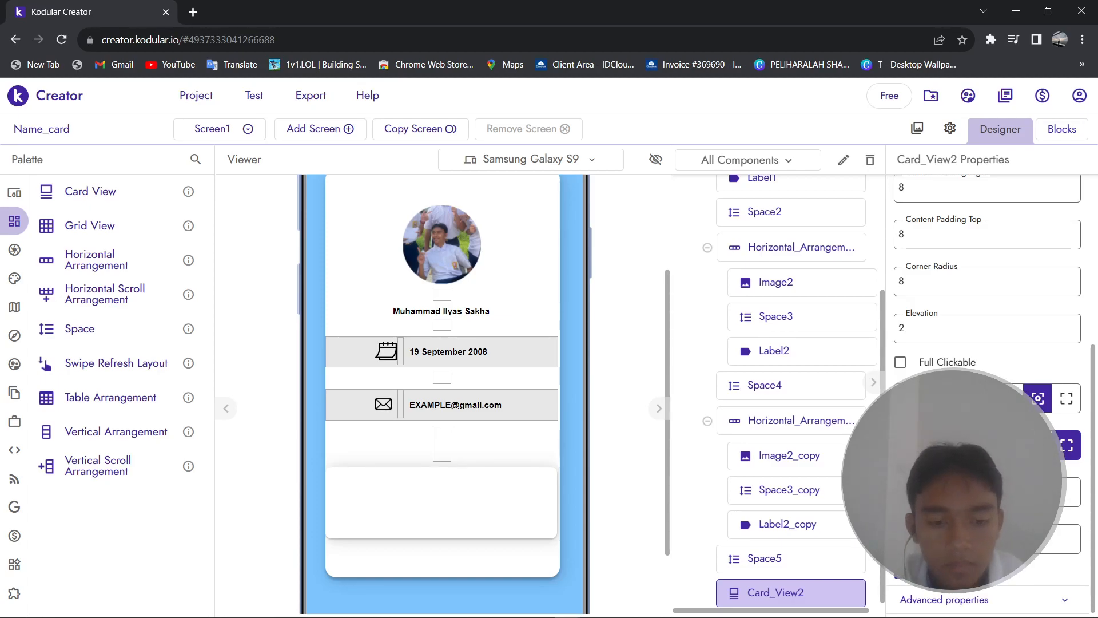
pyautogui.press('Return')
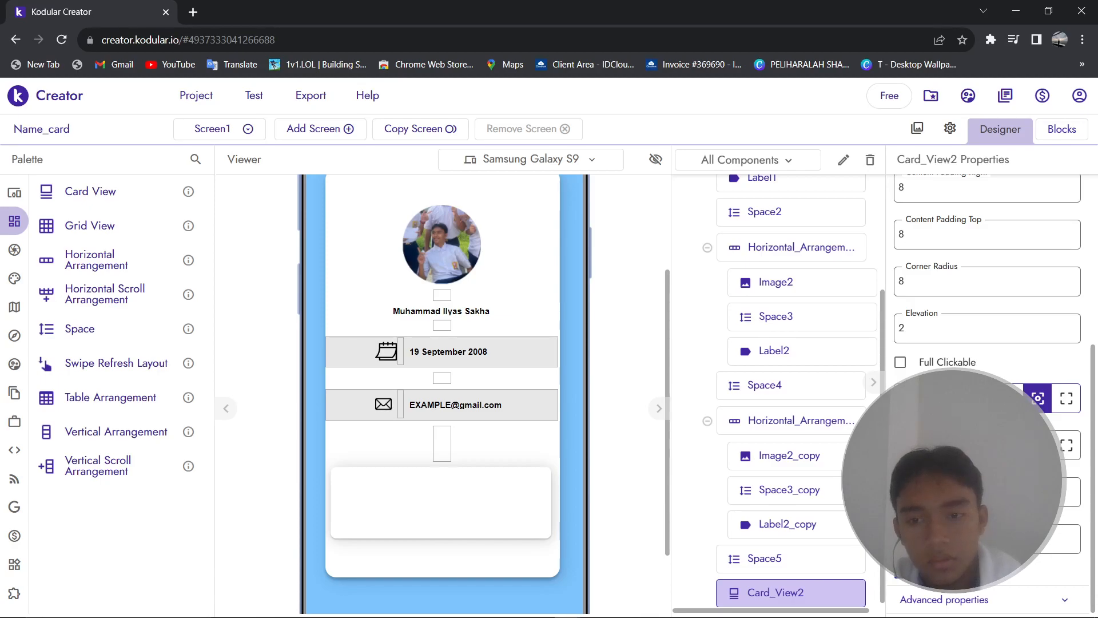
pyautogui.press('Return')
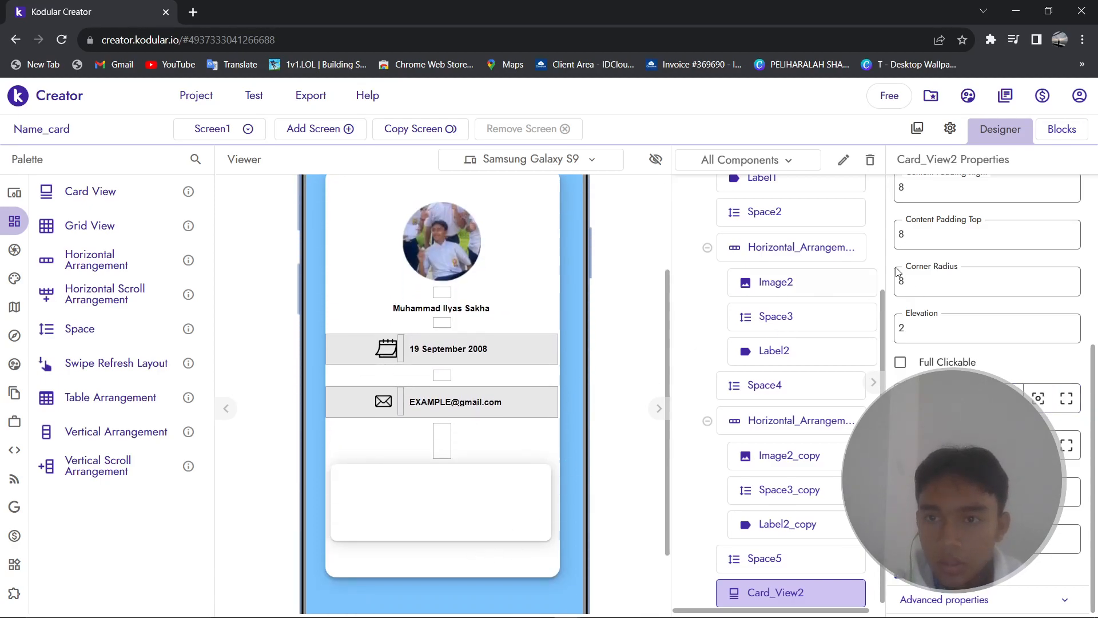
# Try a dark grey background color, #585857FE, for Card_View2.
pyautogui.scroll(5, 915, 327)
pyautogui.click(914, 324)
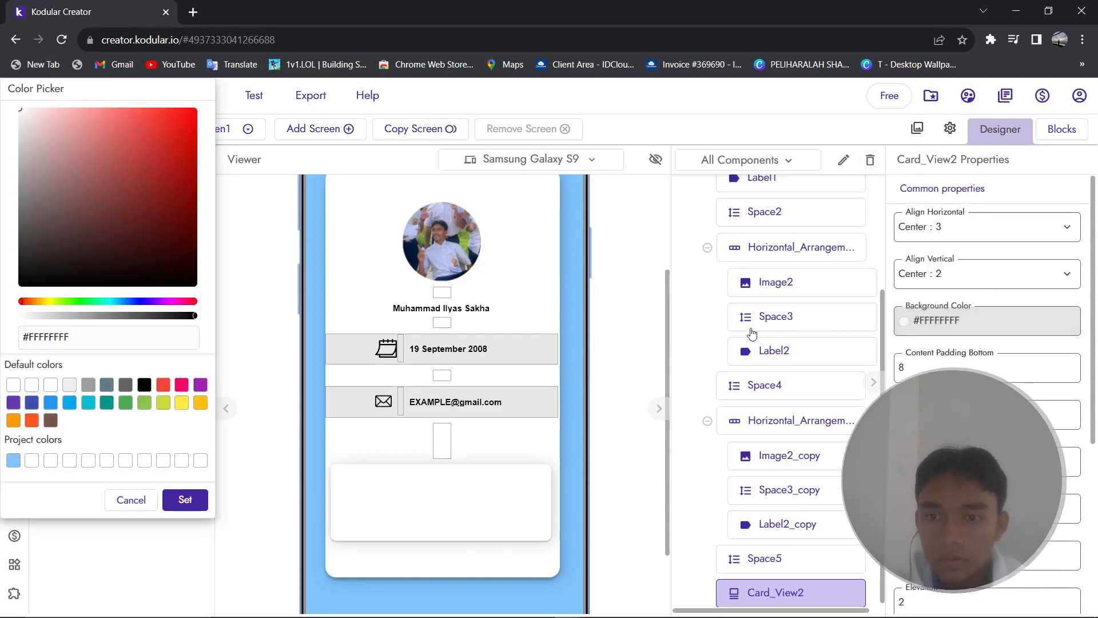
pyautogui.scroll(-3, 744, 424)
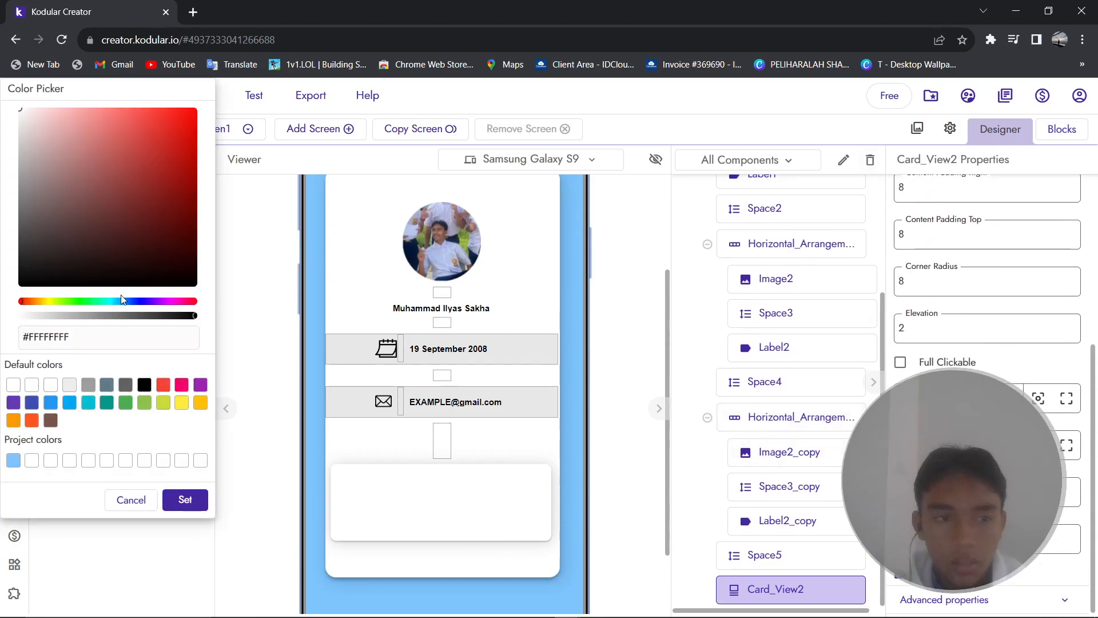
pyautogui.moveTo(62, 233); pyautogui.dragTo(20, 224)
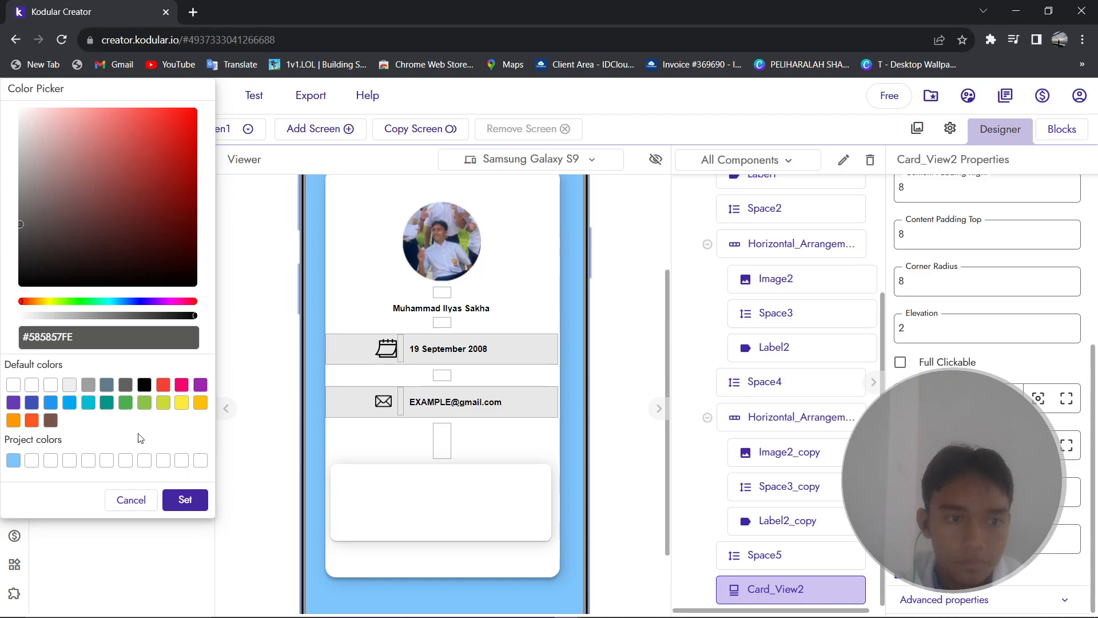
pyautogui.click(183, 499)
pyautogui.scroll(3, 558, 445)
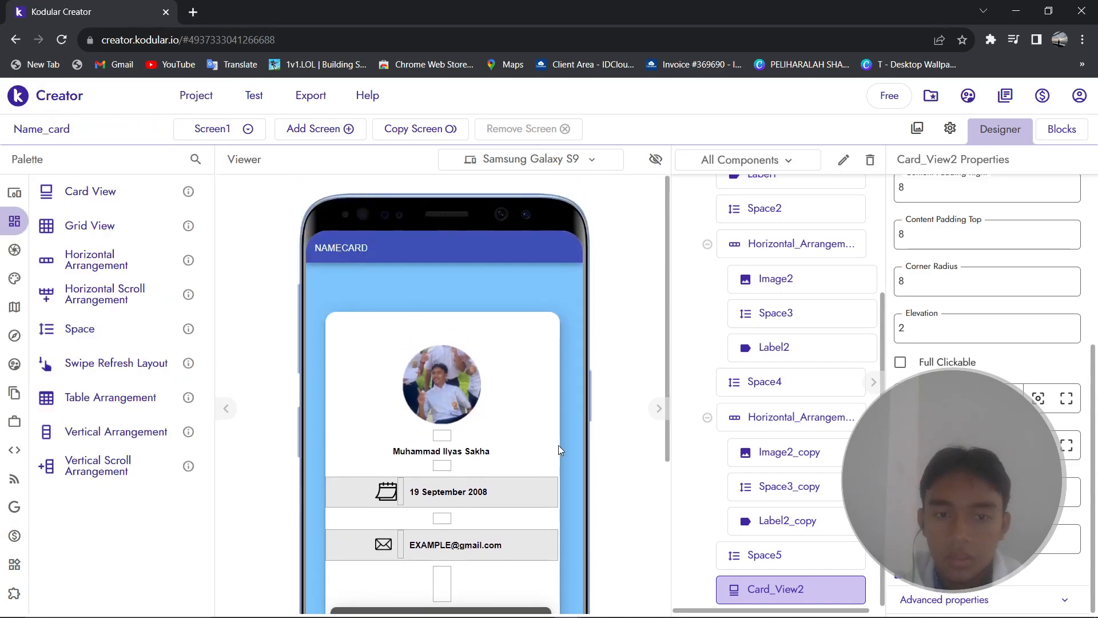
pyautogui.scroll(-5, 558, 445)
pyautogui.scroll(3, 946, 281)
# Change Card_View2's background color to the periwinkle blue #7C96FDFE, starting from the project's light blue.
pyautogui.scroll(4, 946, 281)
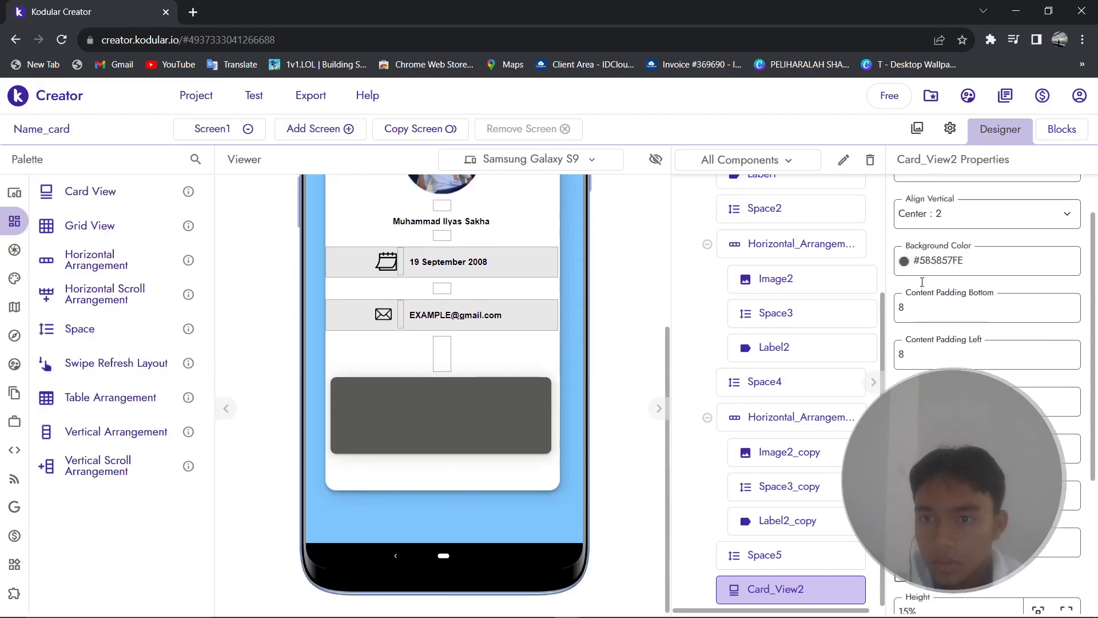
pyautogui.click(944, 320)
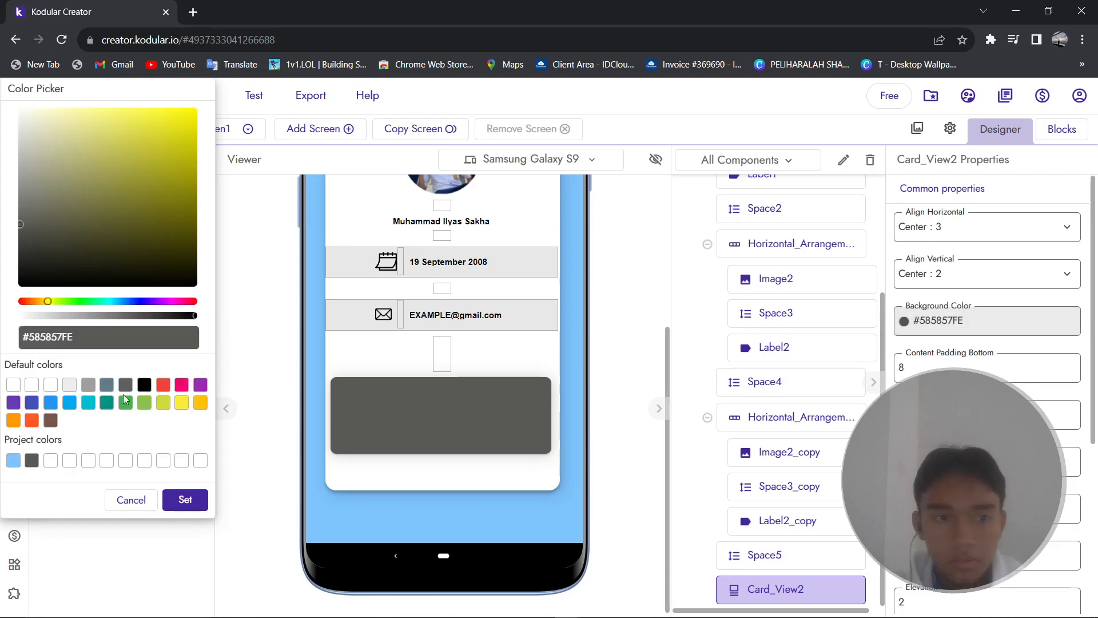
pyautogui.click(13, 460)
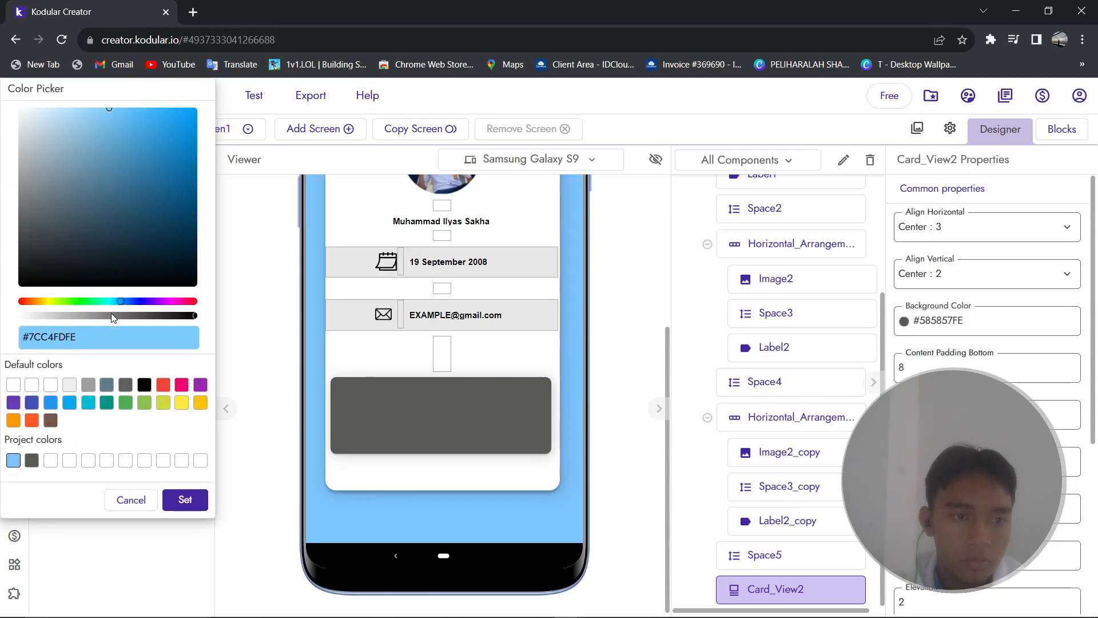
pyautogui.moveTo(128, 302); pyautogui.dragTo(134, 306)
pyautogui.click(185, 500)
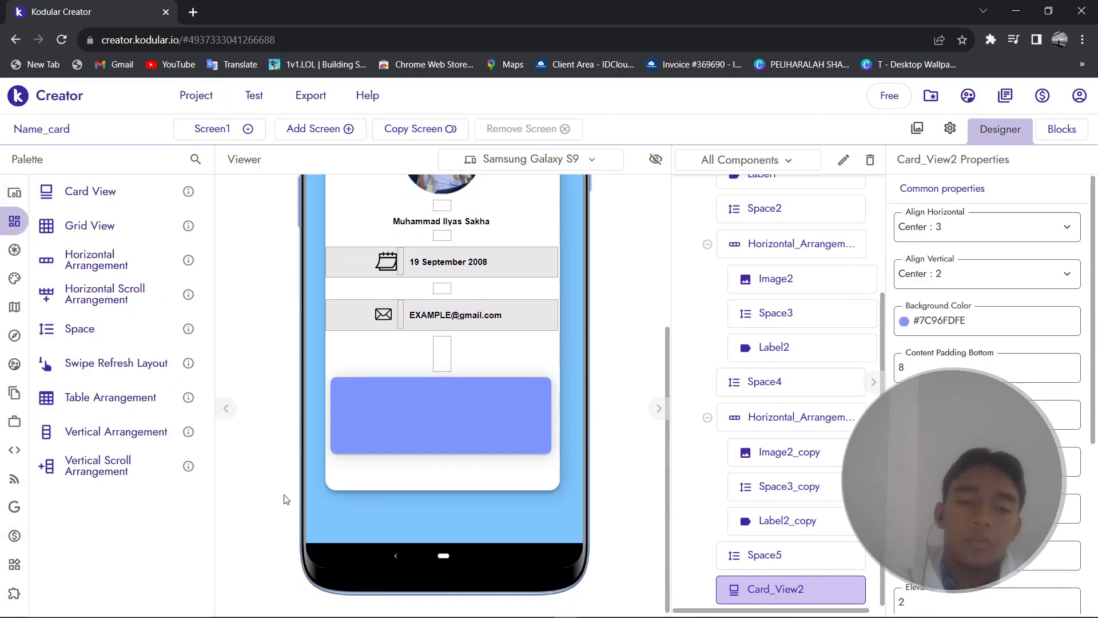
# Add a Vertical Arrangement from the layout components inside Card_View2.
pyautogui.scroll(5, 403, 444)
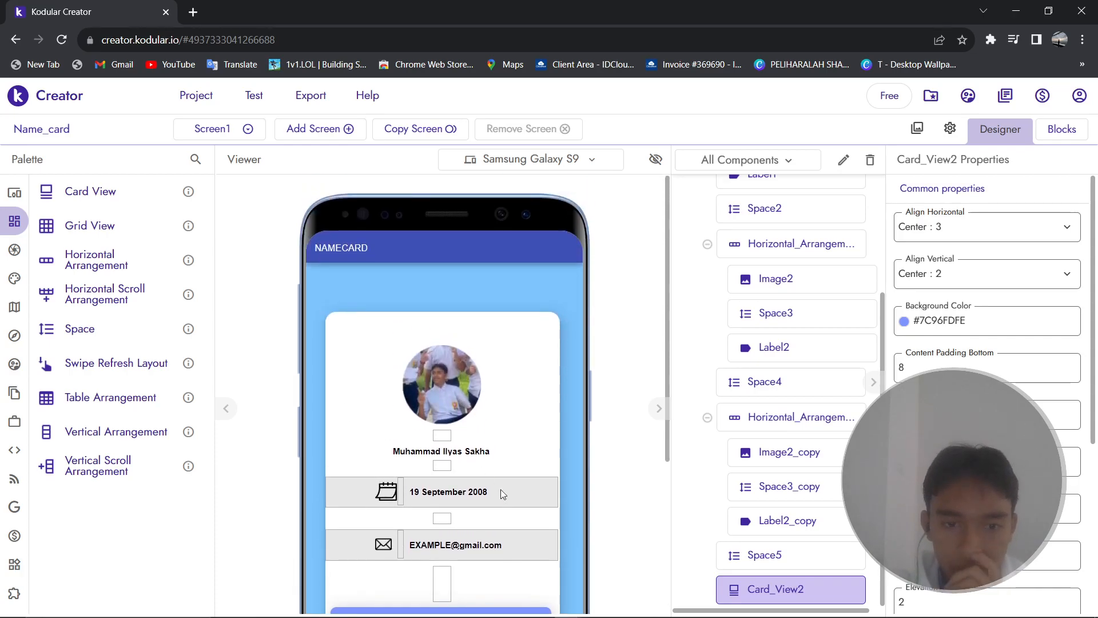
pyautogui.scroll(-4, 388, 447)
pyautogui.click(41, 194)
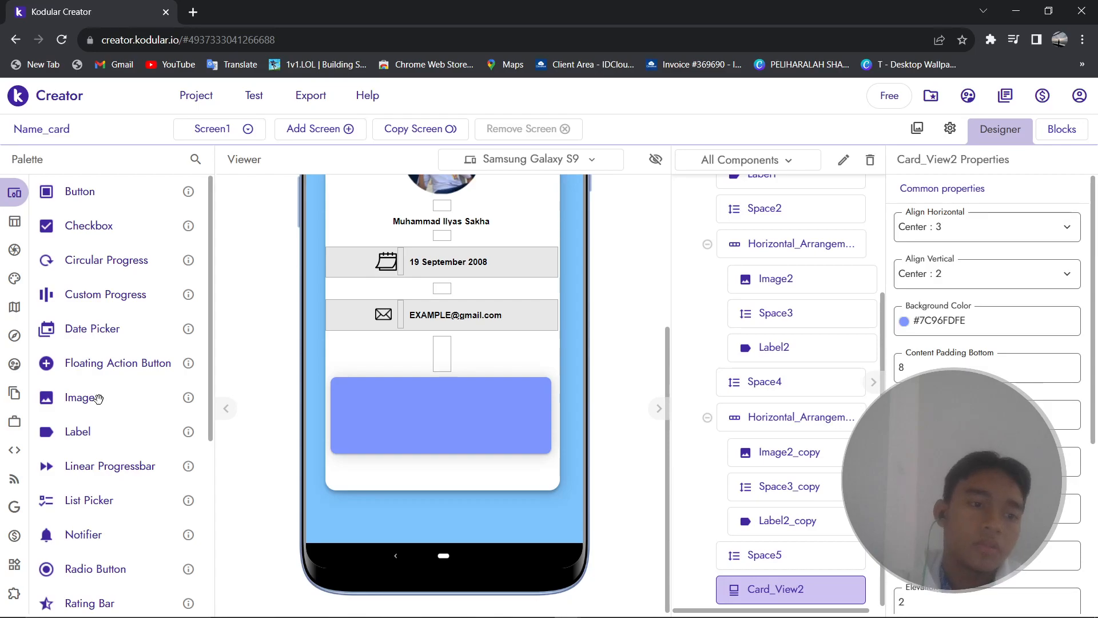
pyautogui.moveTo(5, 217)
pyautogui.click(43, 222)
pyautogui.click(83, 248)
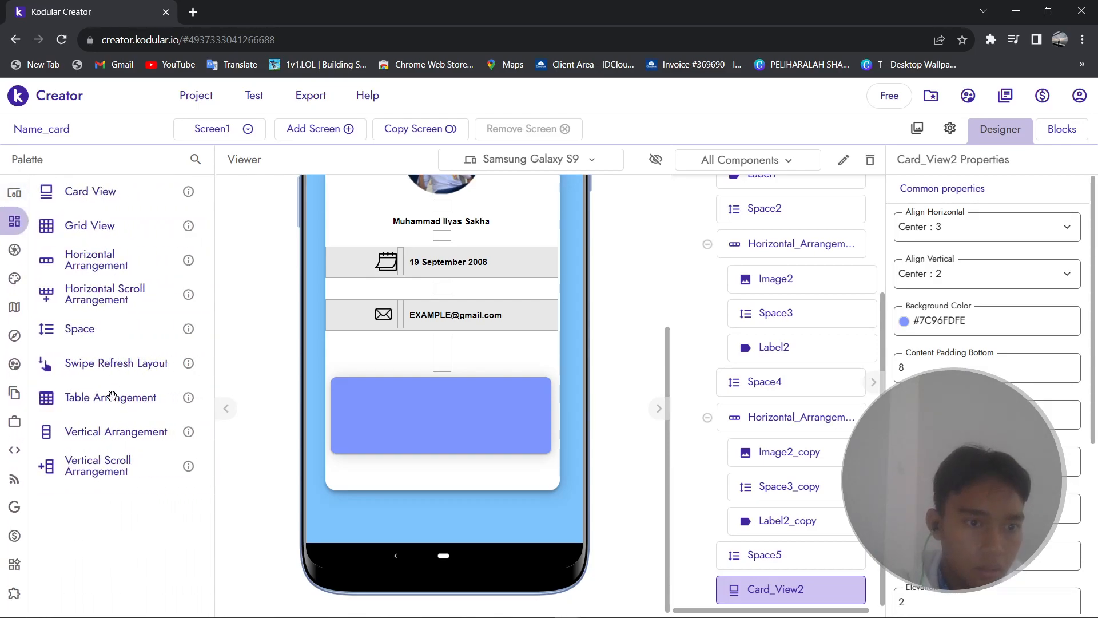
pyautogui.moveTo(112, 439); pyautogui.dragTo(350, 444)
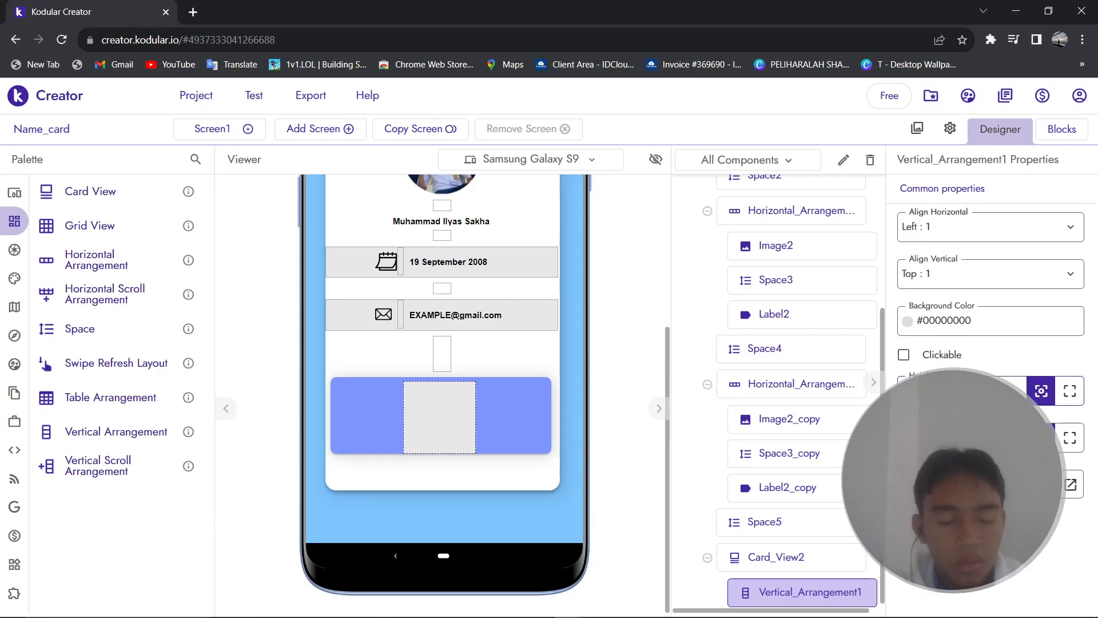
# Make Vertical_Arrangement1's height fill the card and try widths of 60 and 100, settling on 80.
pyautogui.click(1070, 391)
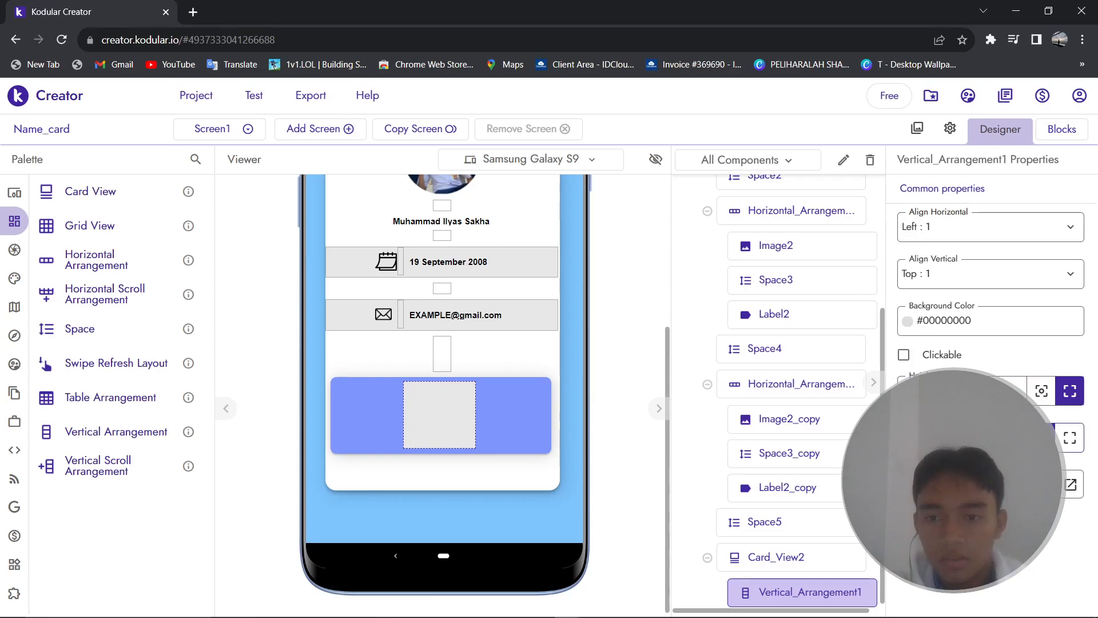
pyautogui.write('60')
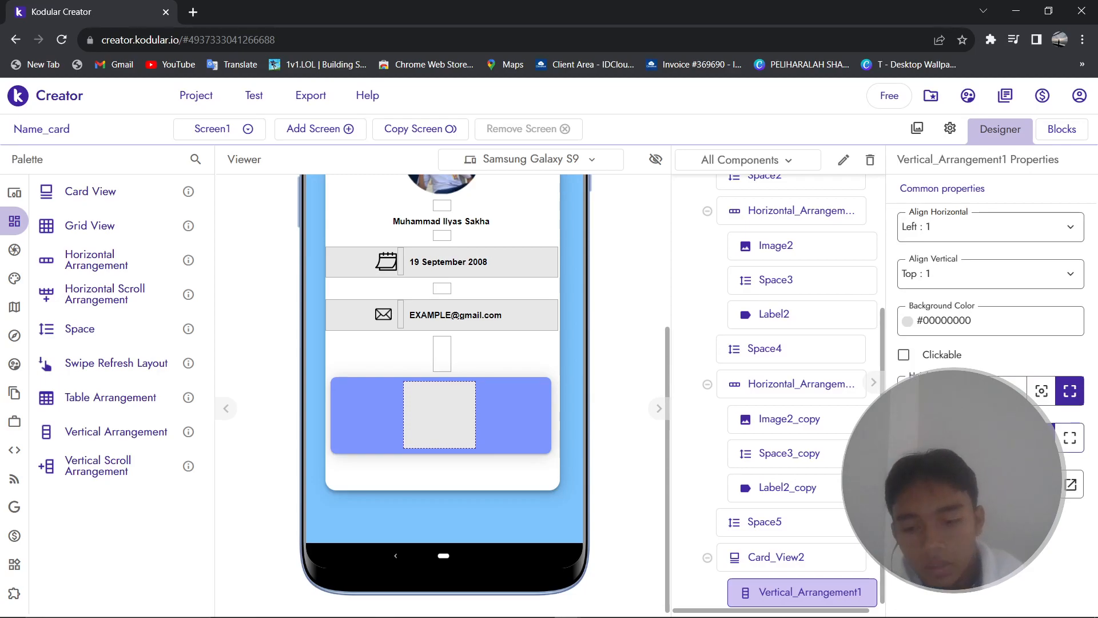
pyautogui.press('Return')
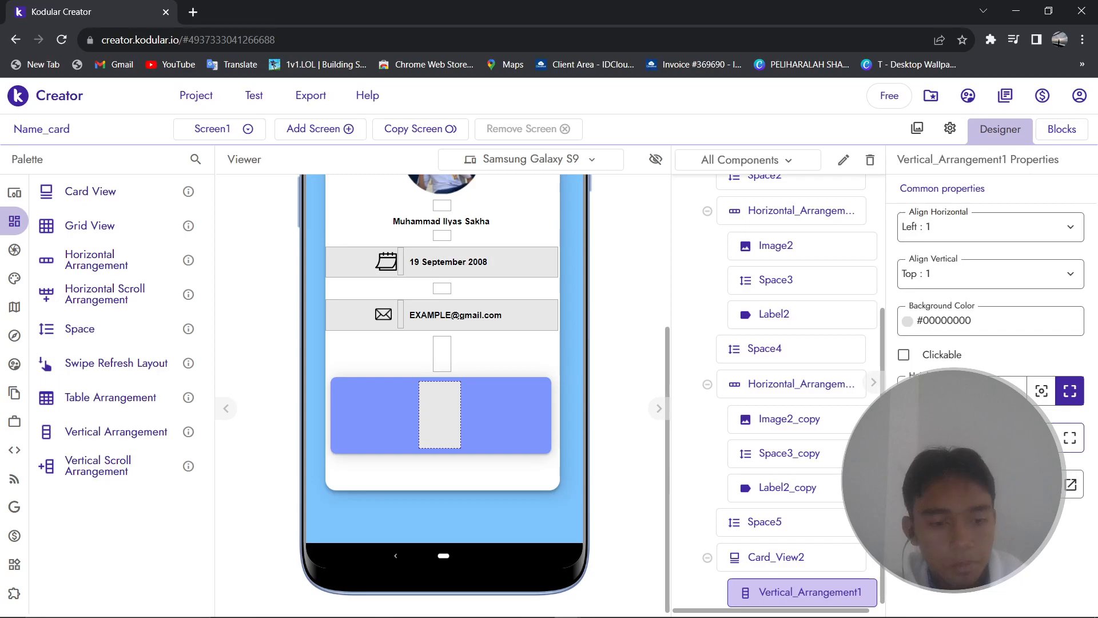
pyautogui.write('100')
pyautogui.press('Return')
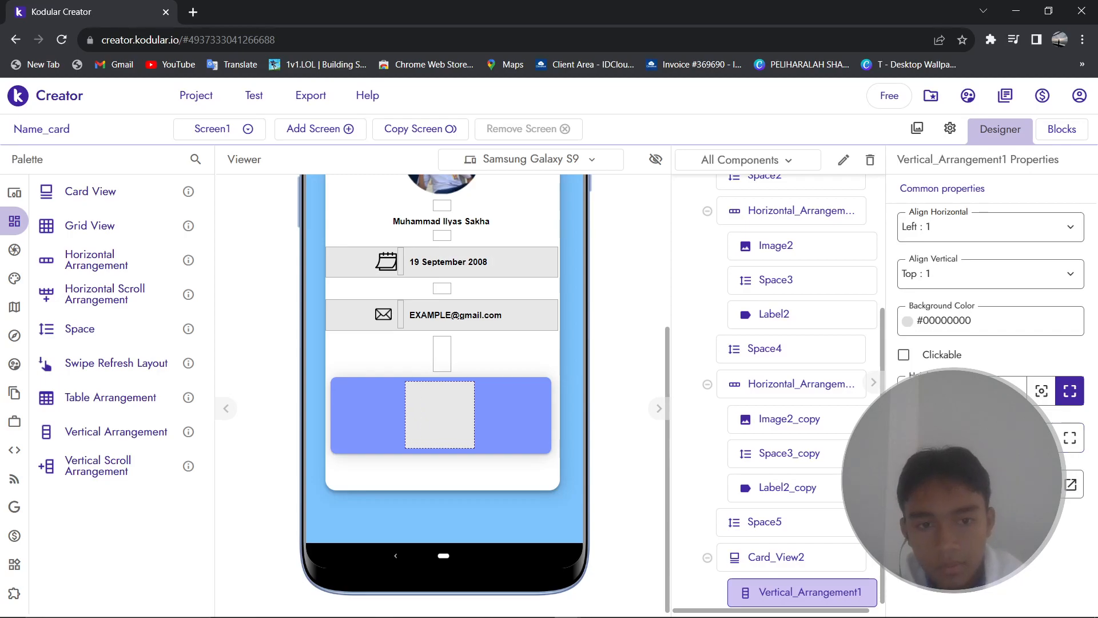
pyautogui.write('80')
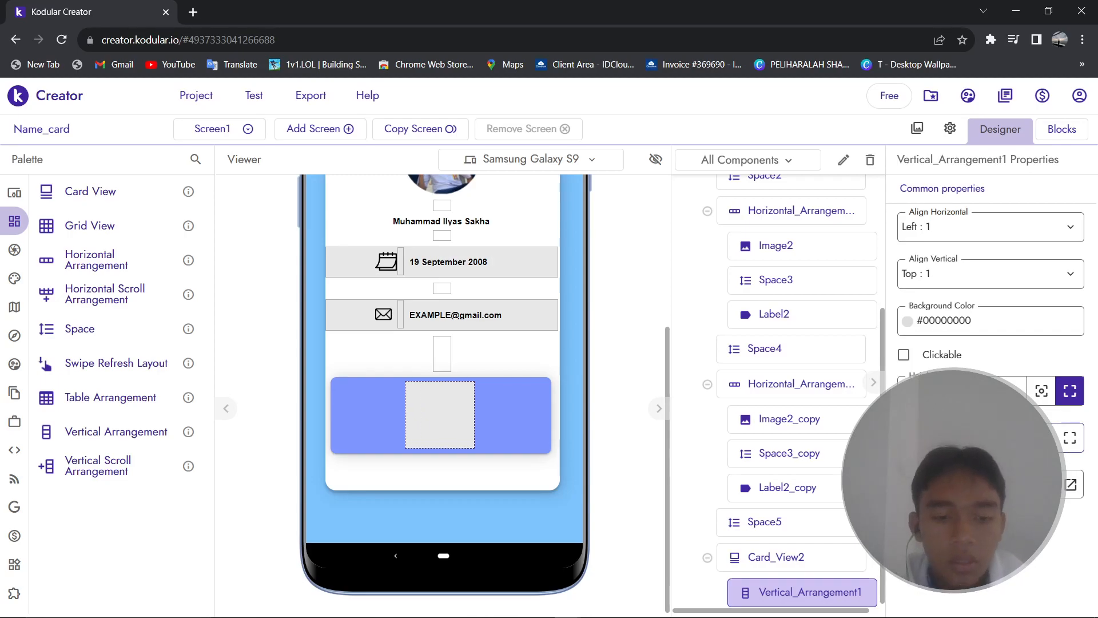
pyautogui.press('Return')
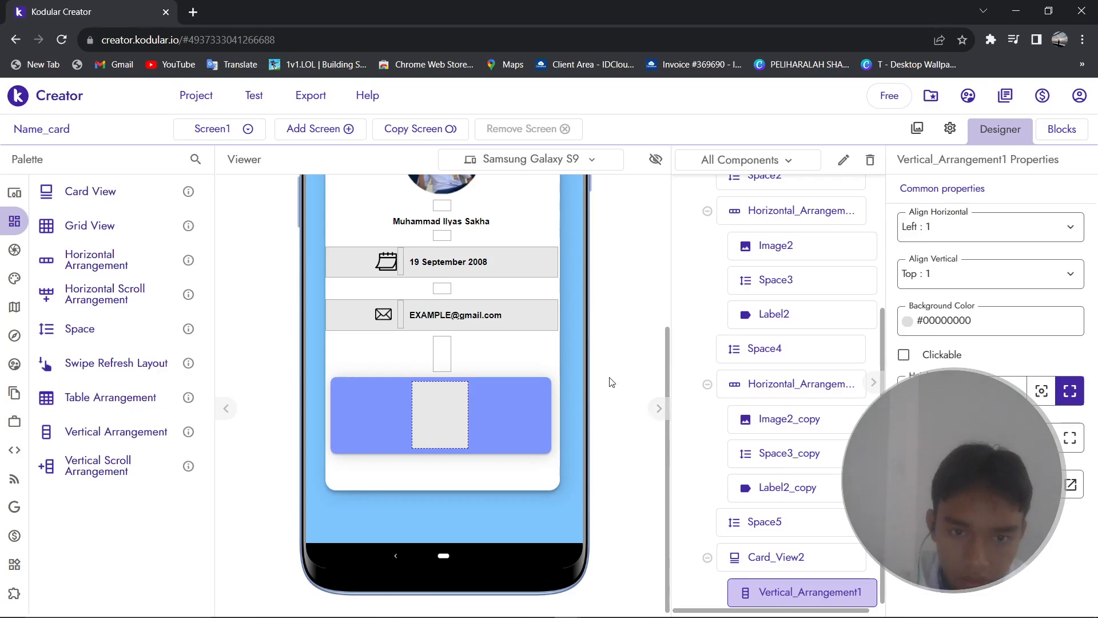
# Add a Space inside Card_View2 and try to position it beside the vertical arrangement.
pyautogui.moveTo(67, 340); pyautogui.dragTo(520, 398)
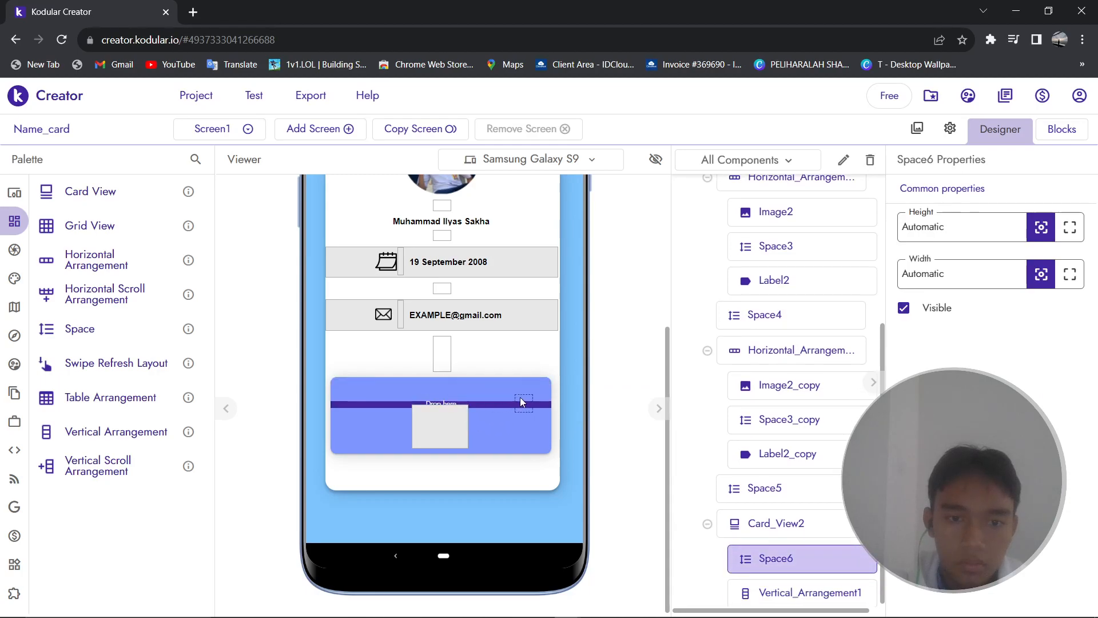
pyautogui.moveTo(350, 395); pyautogui.dragTo(348, 395)
pyautogui.moveTo(440, 388); pyautogui.dragTo(162, 341)
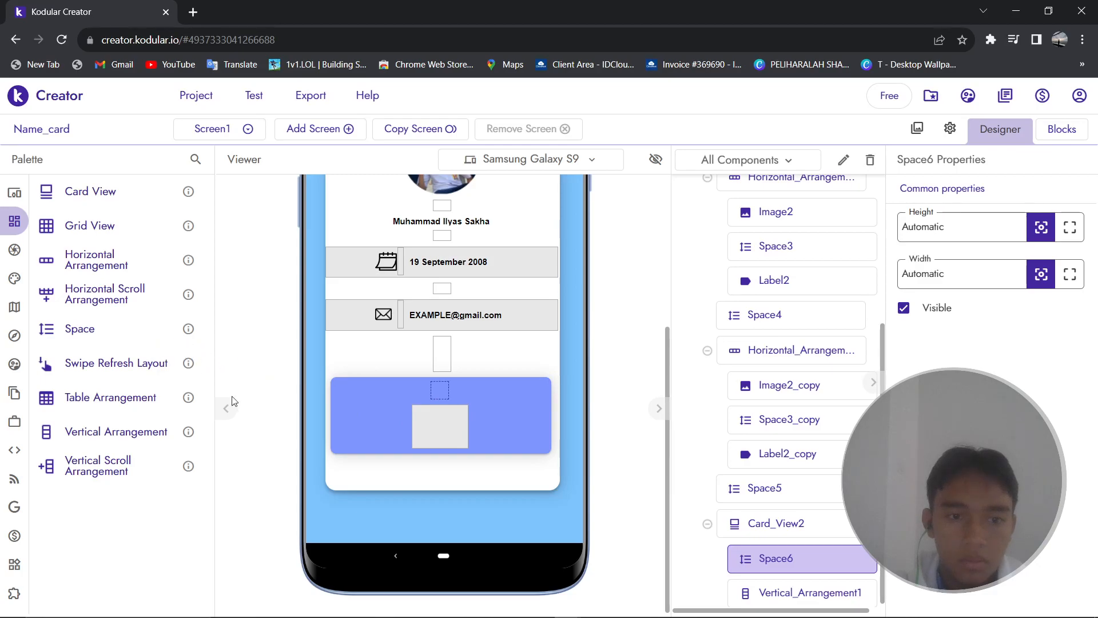
# Delete both the vertical arrangement and the space from Card_View2.
pyautogui.click(454, 420)
pyautogui.press('Delete')
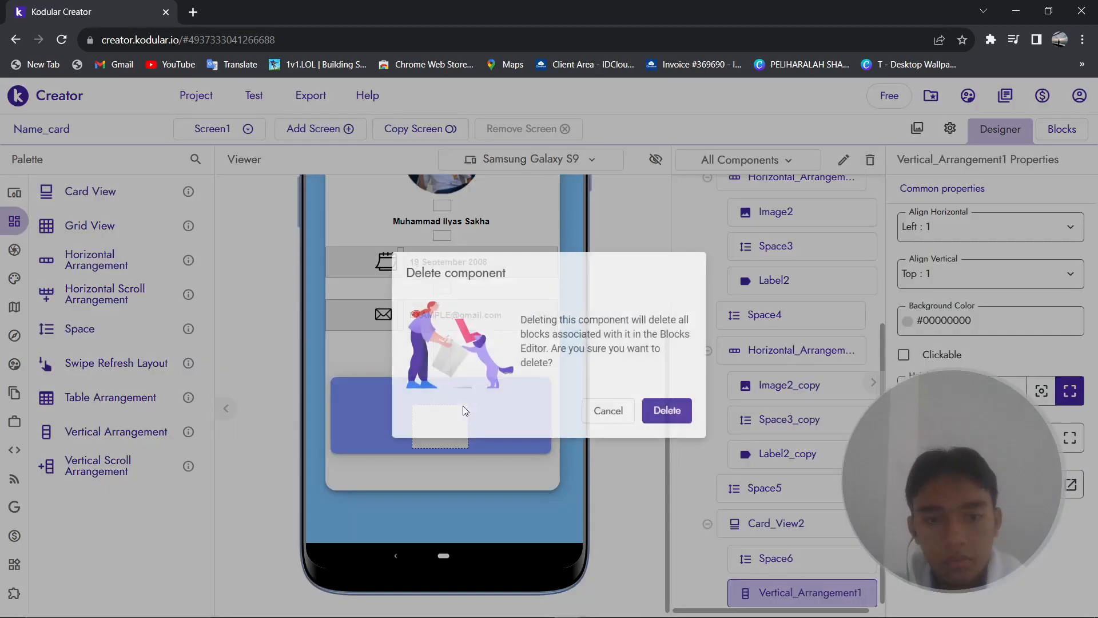
pyautogui.click(667, 416)
pyautogui.click(441, 447)
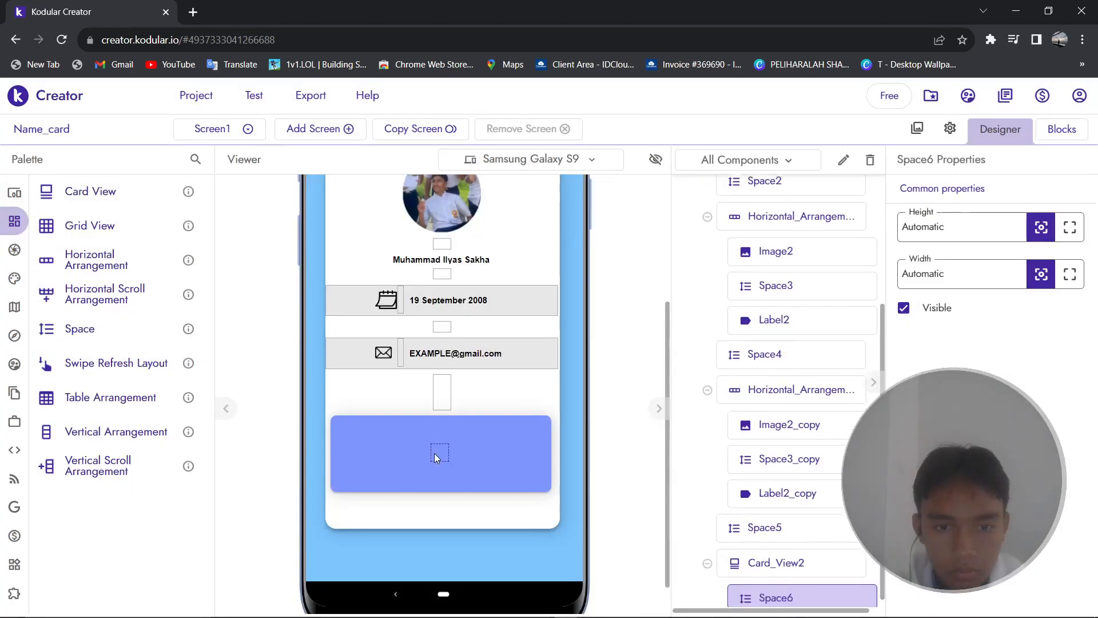
pyautogui.press('Delete')
pyautogui.click(668, 413)
# Add a Horizontal Arrangement inside Card_View2 and make its height and width fill the parent.
pyautogui.moveTo(116, 259); pyautogui.dragTo(463, 446)
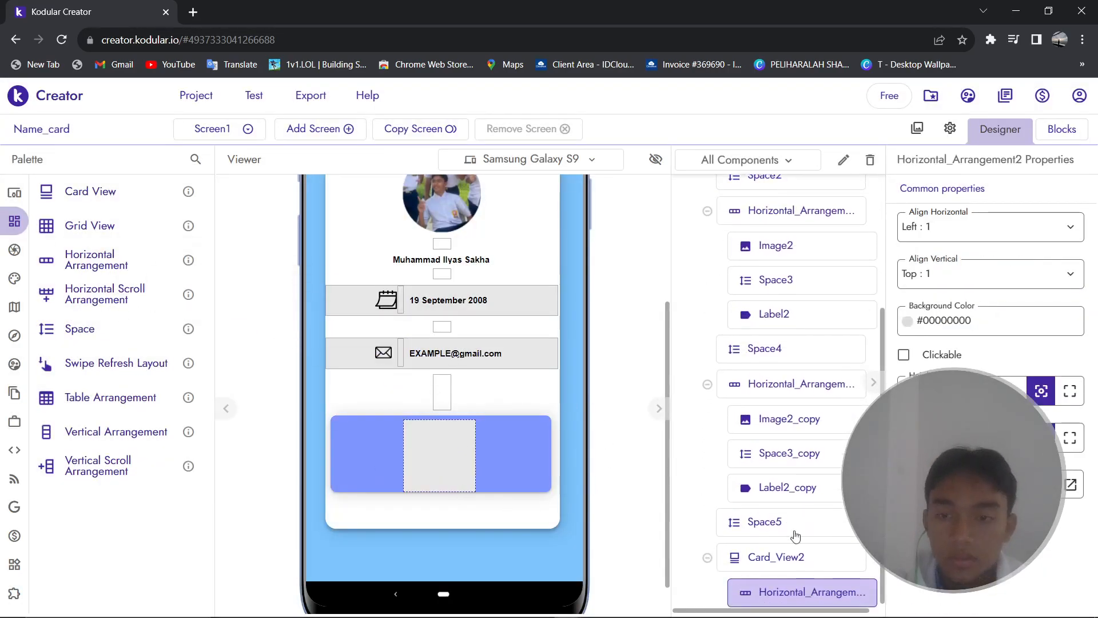
pyautogui.click(1073, 395)
pyautogui.click(1071, 441)
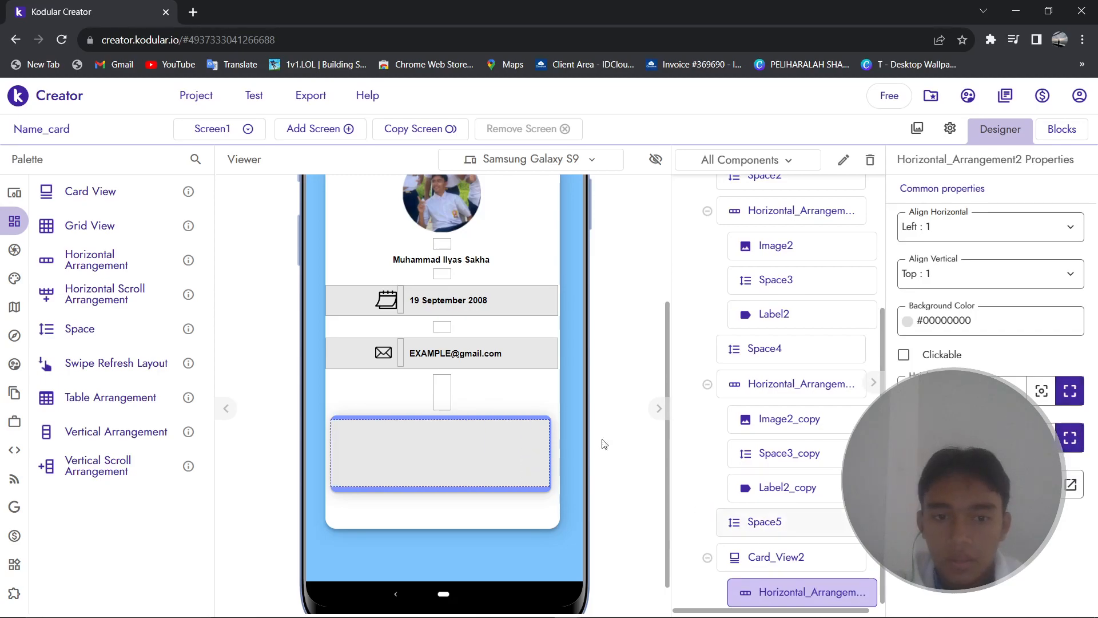
# Set the new horizontal arrangement's background color to transparent white, #FFFFFF00.
pyautogui.click(927, 318)
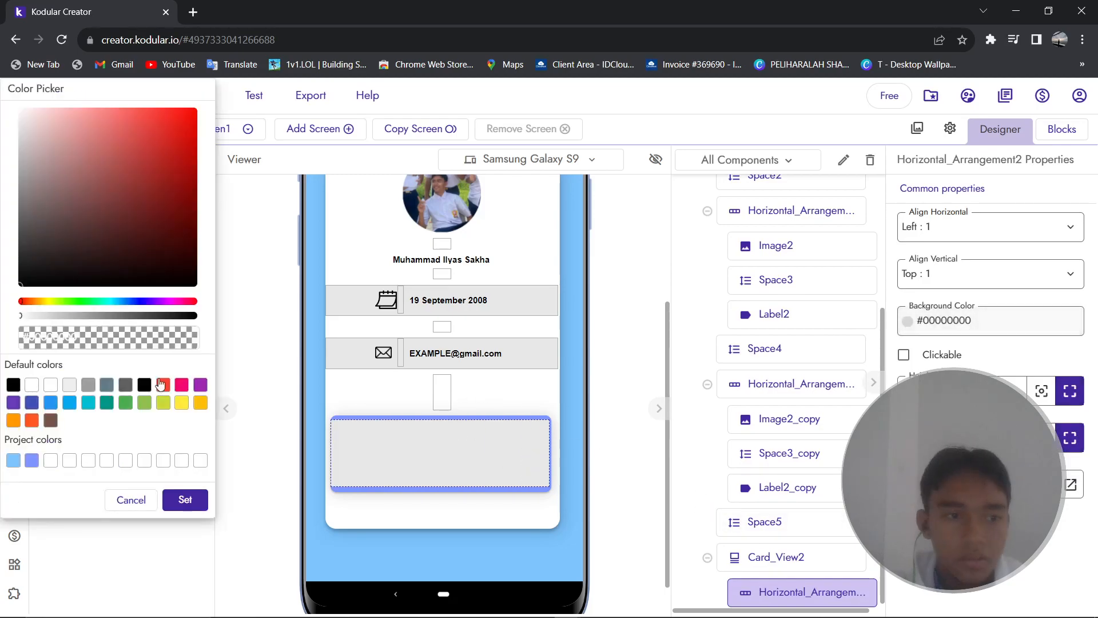
pyautogui.click(31, 384)
pyautogui.click(184, 500)
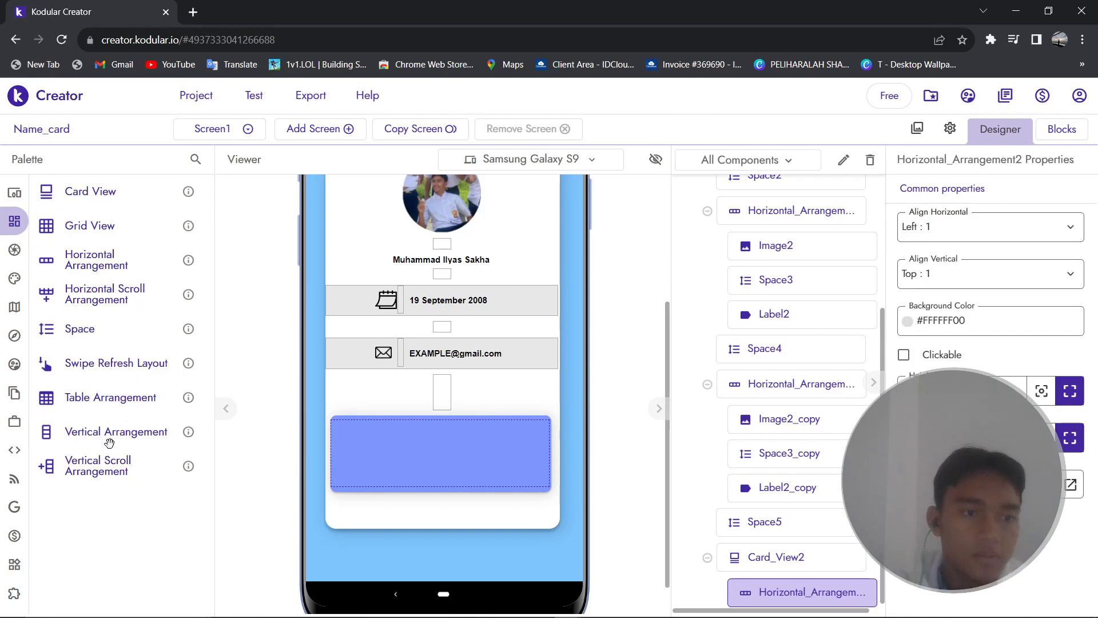
# Add a Vertical Arrangement inside Card_View2's horizontal arrangement, make its height fill the parent, and reduce its width.
pyautogui.moveTo(105, 441); pyautogui.dragTo(373, 483)
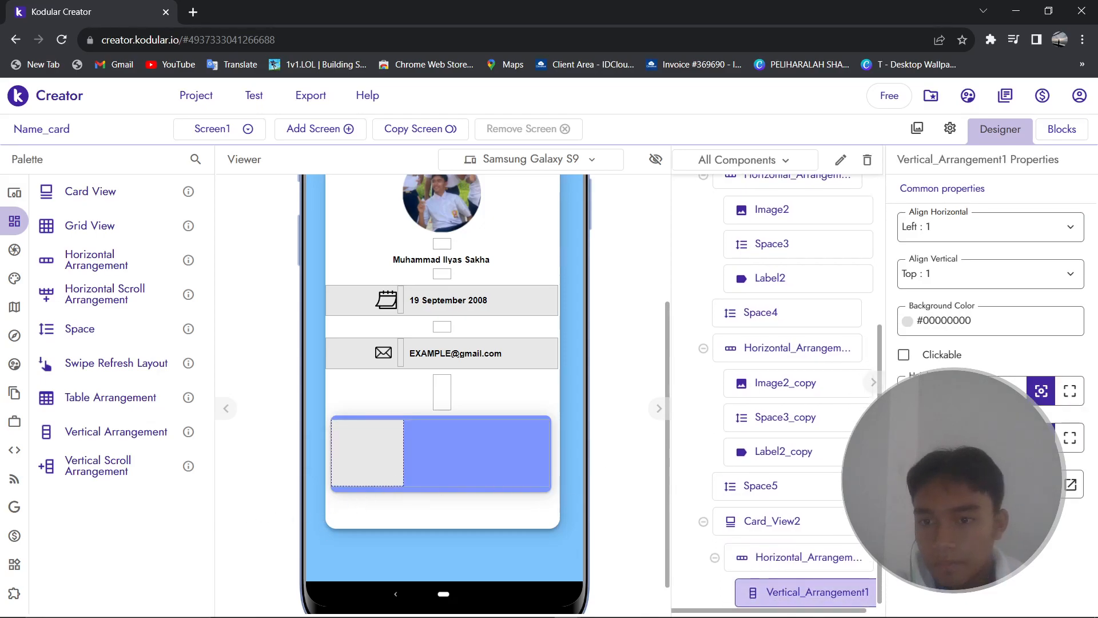
pyautogui.click(1070, 392)
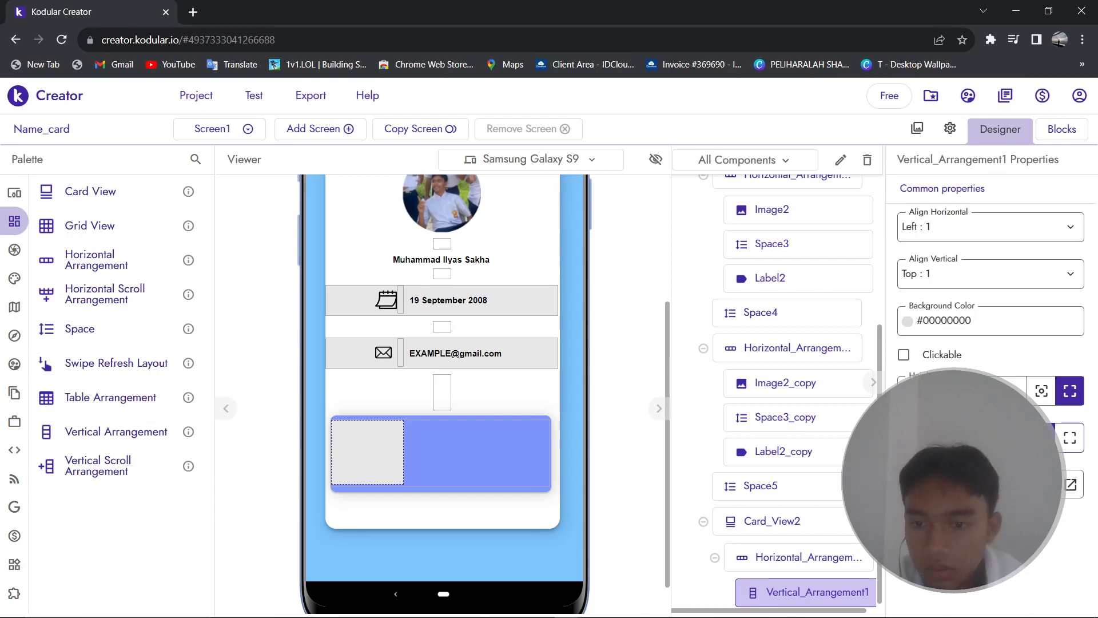
pyautogui.press('Return')
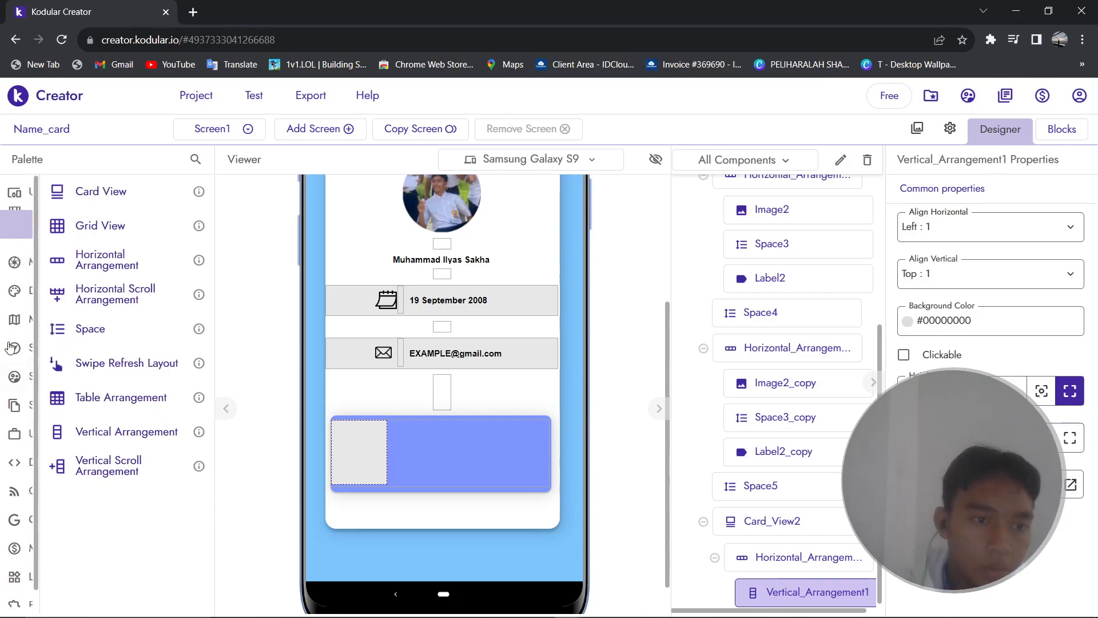
# Add a Space beside the vertical arrangement and center the horizontal arrangement's contents both horizontally and vertically.
pyautogui.moveTo(109, 329); pyautogui.dragTo(386, 434)
pyautogui.click(486, 461)
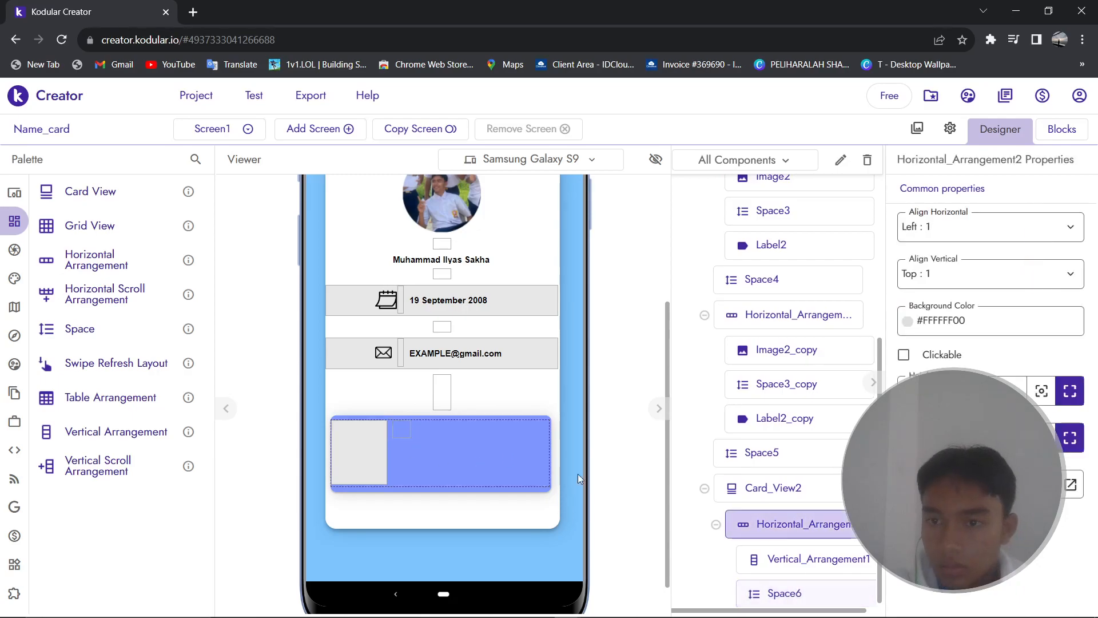
pyautogui.click(977, 273)
pyautogui.click(951, 282)
pyautogui.click(1000, 274)
pyautogui.click(986, 328)
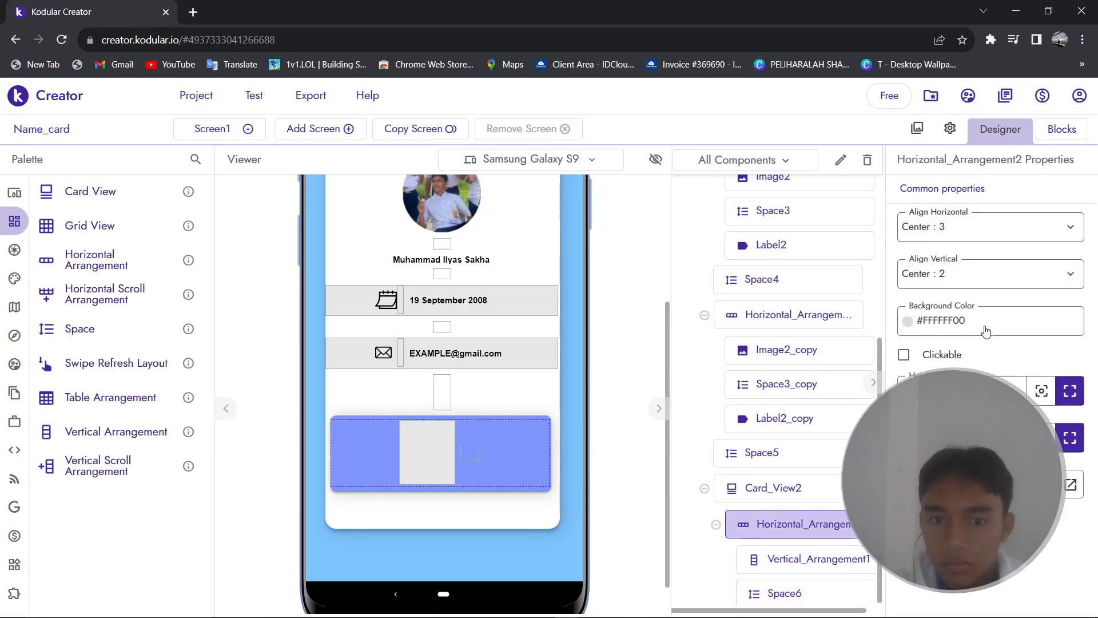
# Set the width of the new Space beside the vertical arrangement to 5%.
pyautogui.click(469, 448)
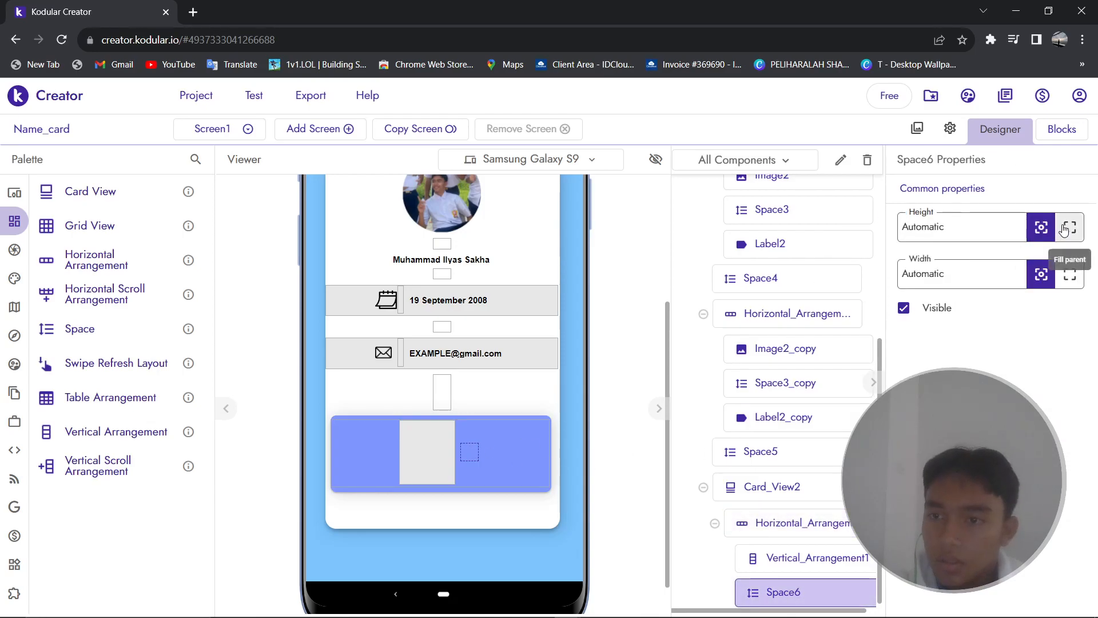
pyautogui.click(1009, 230)
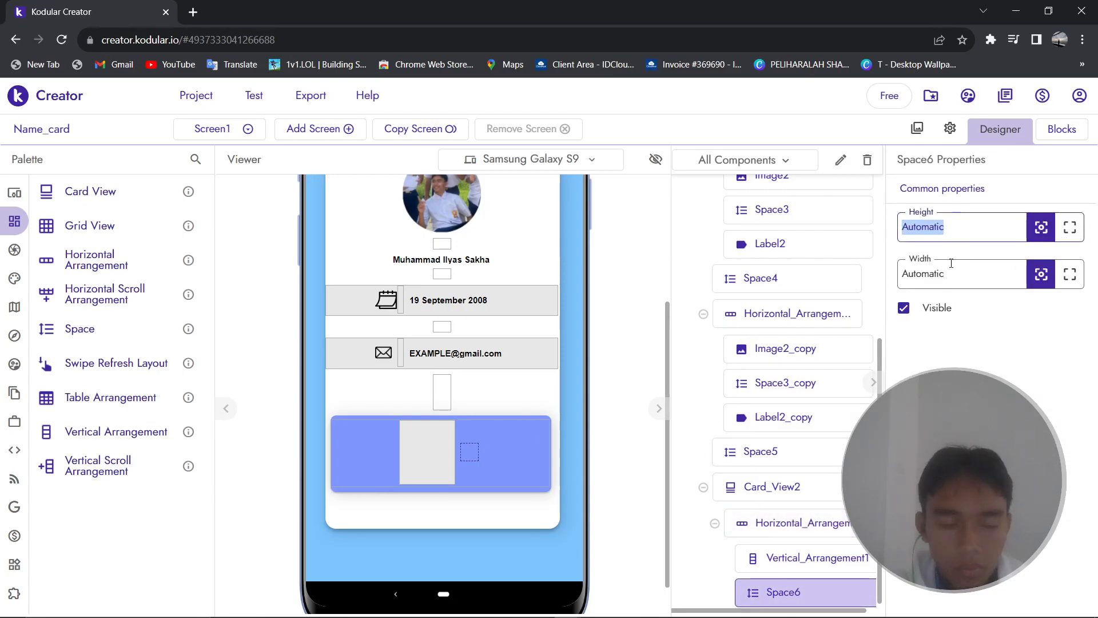
pyautogui.click(950, 274)
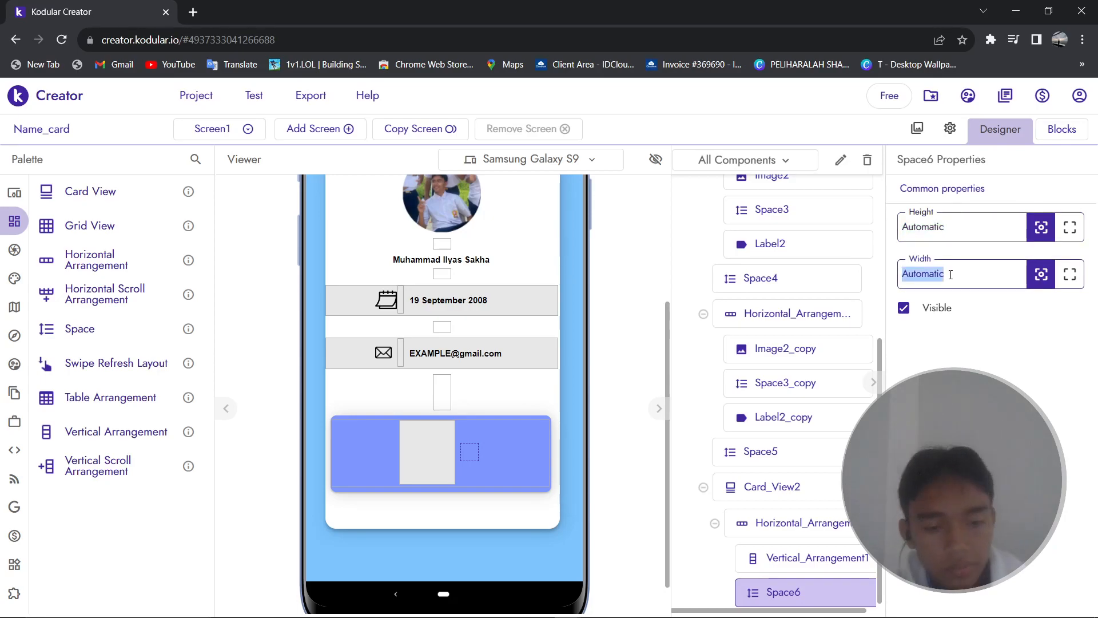
pyautogui.write('3%')
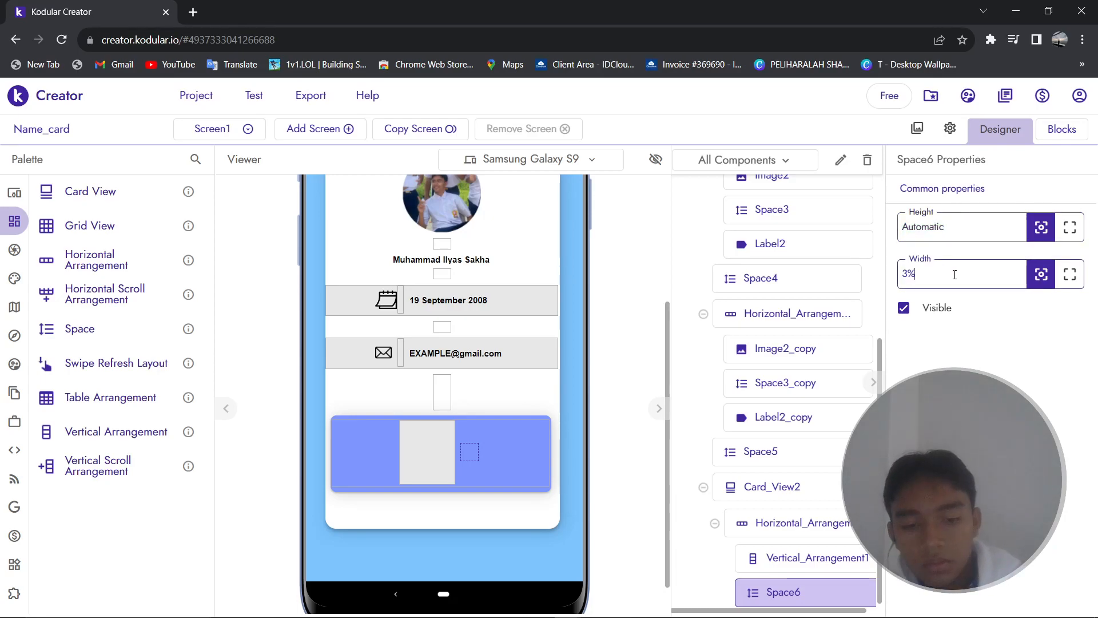
pyautogui.press('Return')
pyautogui.click(961, 277)
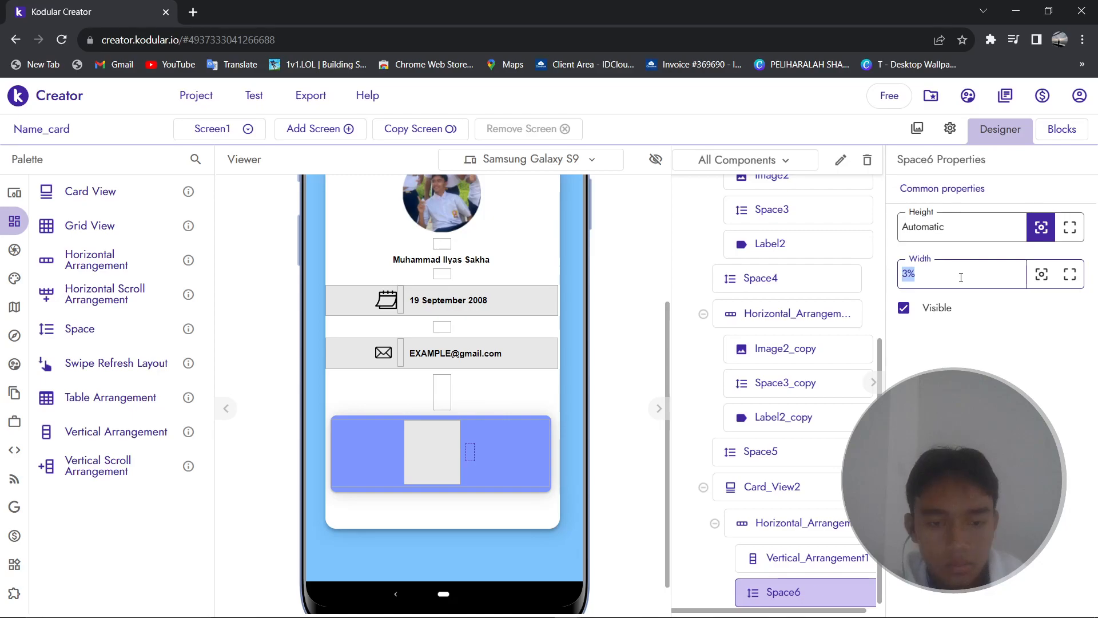
pyautogui.write('5%')
pyautogui.press('Return')
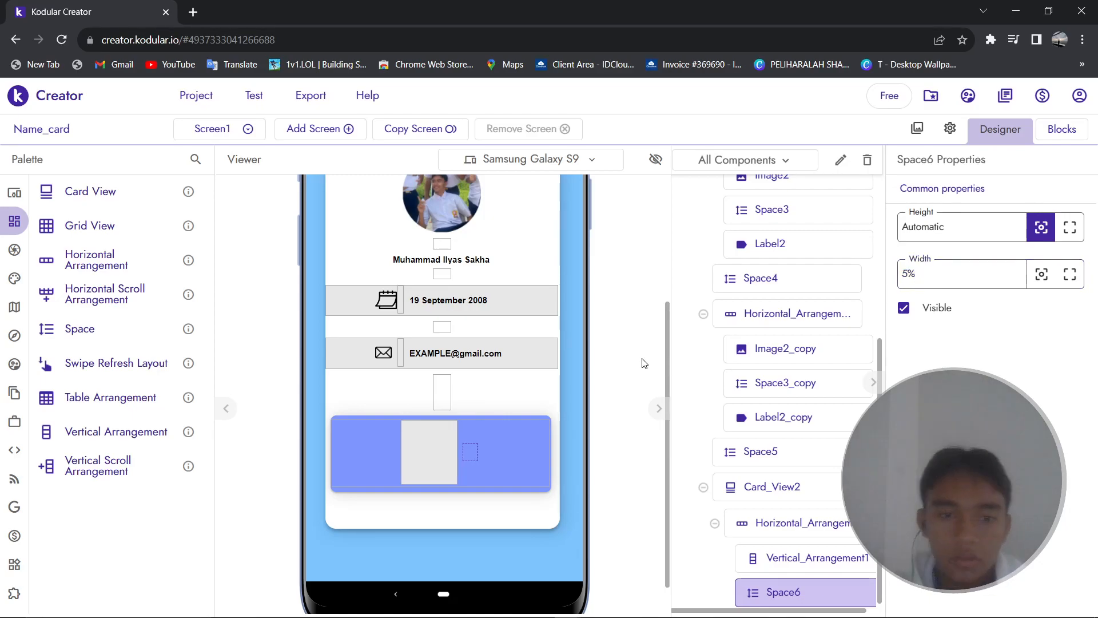
# Duplicate the vertical arrangement and place the copy on the other side of the Space.
pyautogui.click(425, 440)
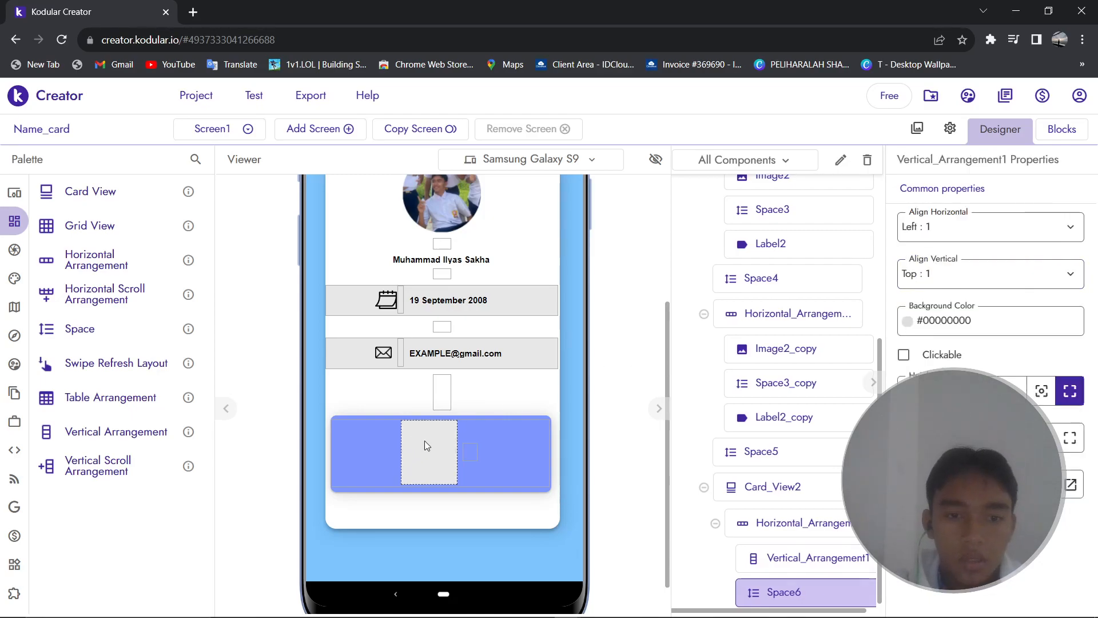
pyautogui.rightClick(424, 442)
pyautogui.click(457, 587)
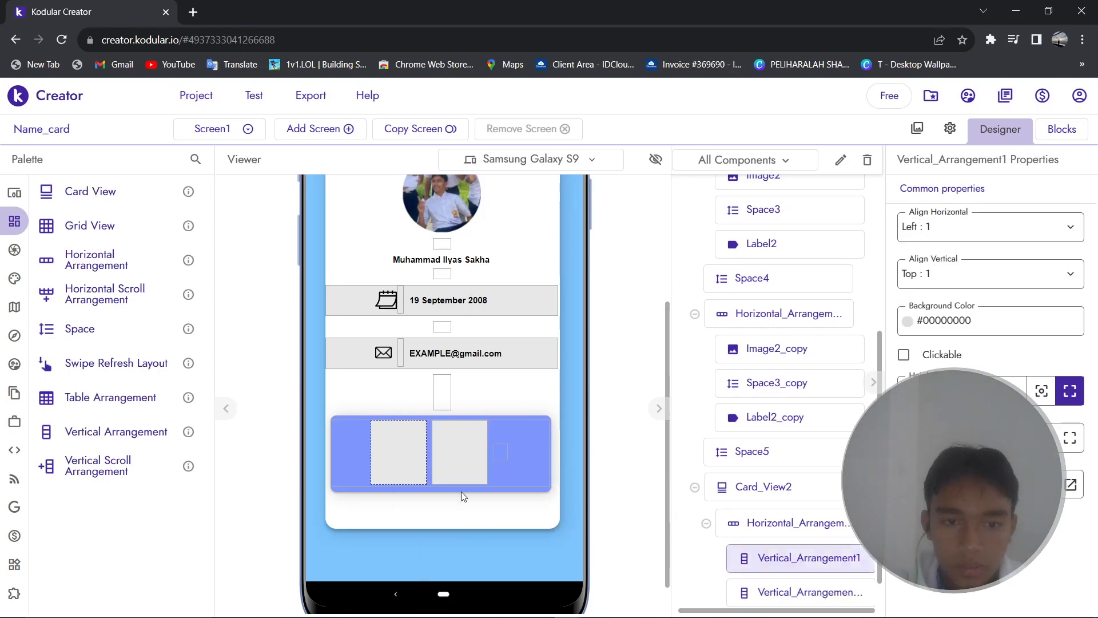
pyautogui.moveTo(524, 469); pyautogui.dragTo(537, 465)
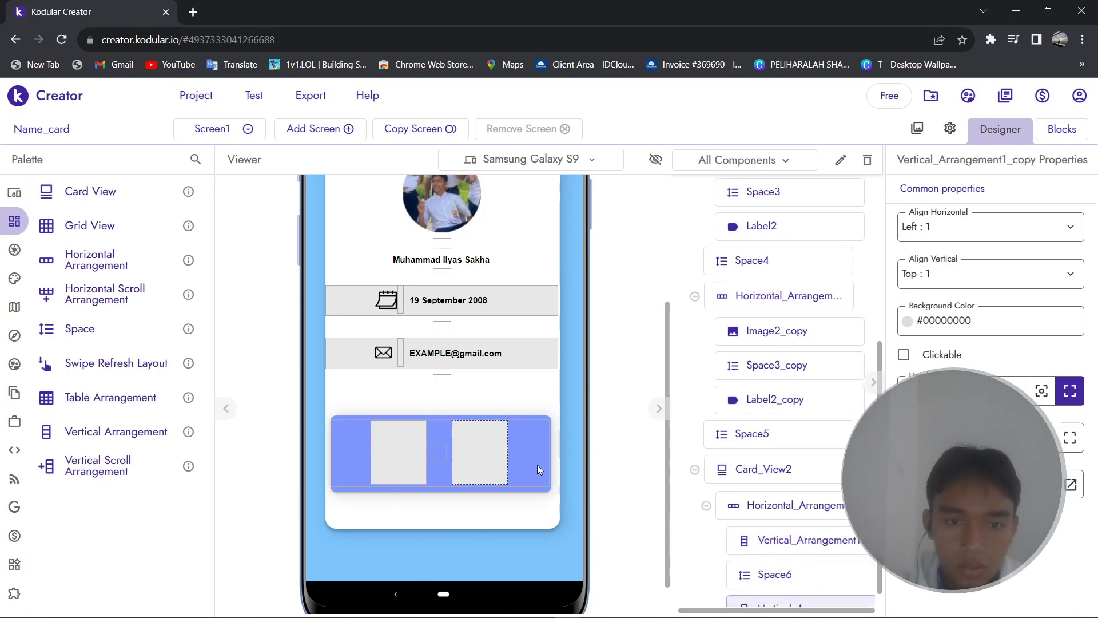
# Duplicate the Space and the second vertical arrangement, ordering them so a space separates each of the three vertical arrangements.
pyautogui.rightClick(437, 455)
pyautogui.click(470, 602)
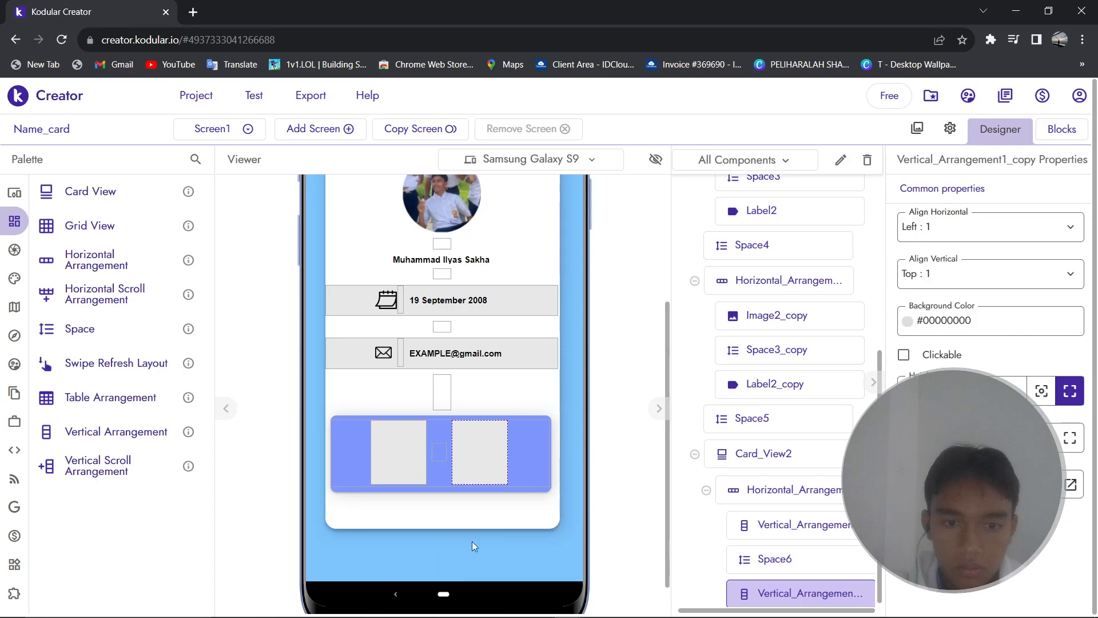
pyautogui.moveTo(451, 448)
pyautogui.mouseDown()
pyautogui.moveTo(537, 438)
pyautogui.moveTo(526, 452)
pyautogui.moveTo(567, 451)
pyautogui.moveTo(471, 448)
pyautogui.moveTo(471, 427)
pyautogui.mouseUp()
pyautogui.rightClick(465, 453)
pyautogui.click(486, 600)
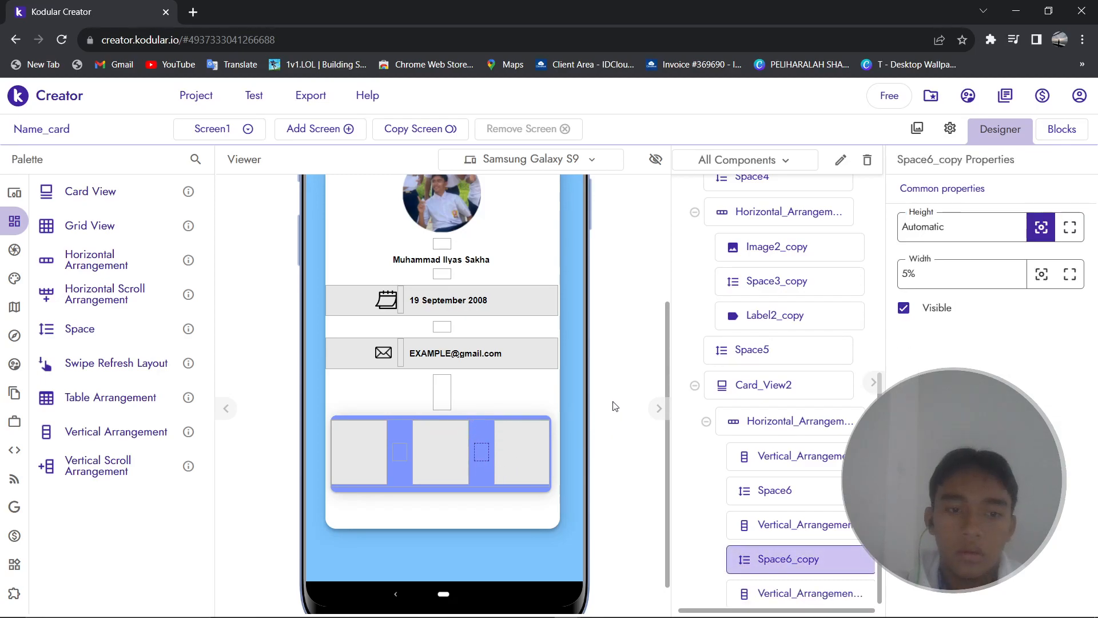
# Set the first vertical arrangement's horizontal and vertical alignment to Center.
pyautogui.click(356, 438)
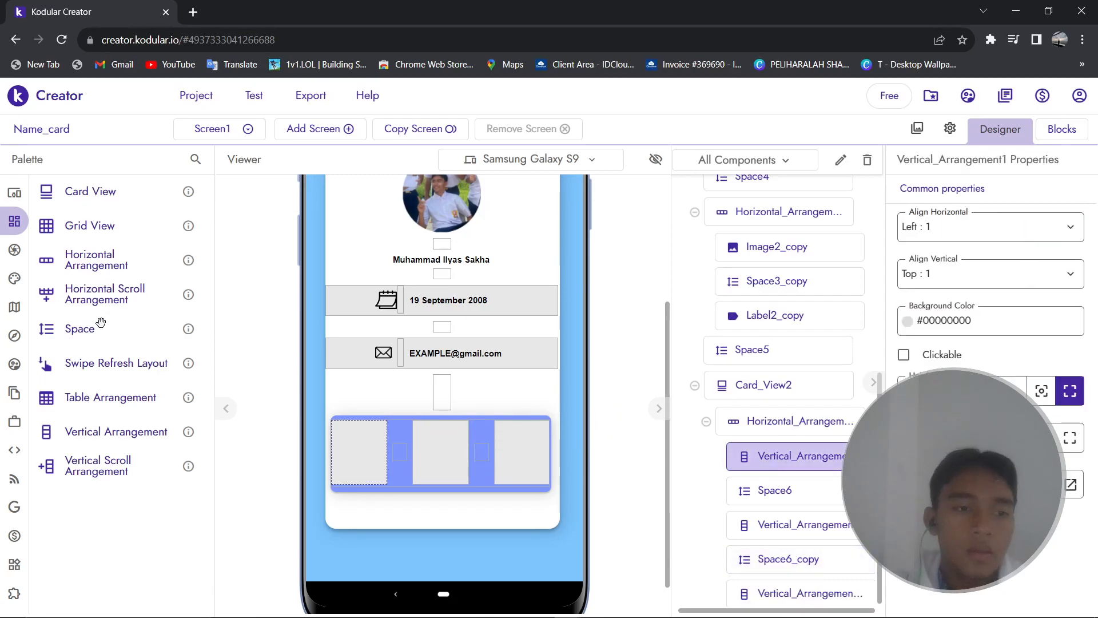
pyautogui.click(972, 222)
pyautogui.click(969, 284)
pyautogui.click(980, 275)
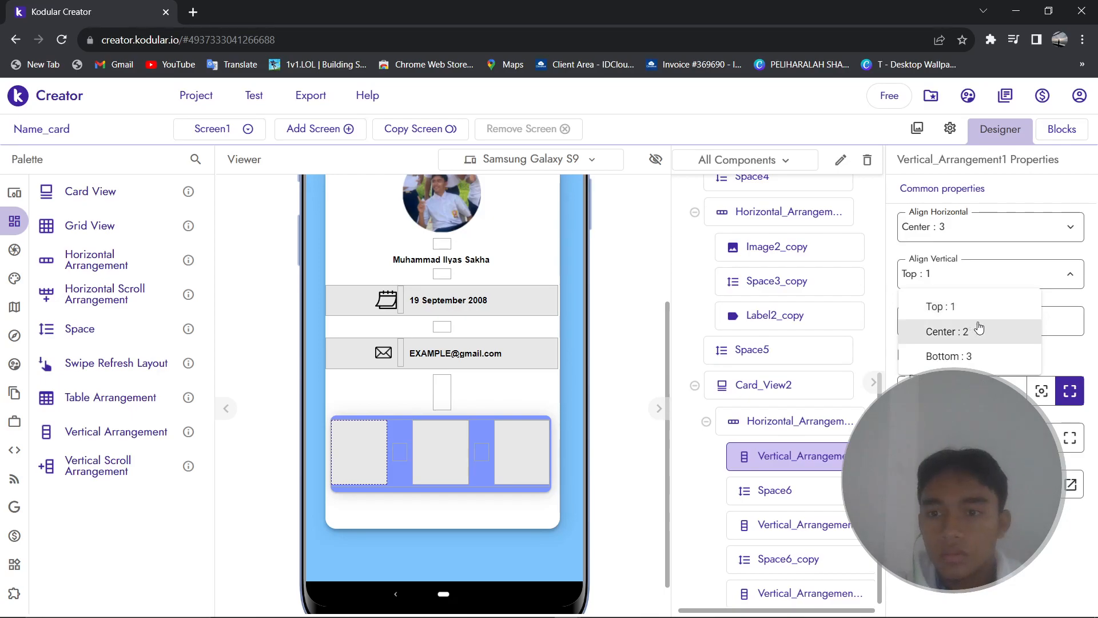
pyautogui.click(980, 328)
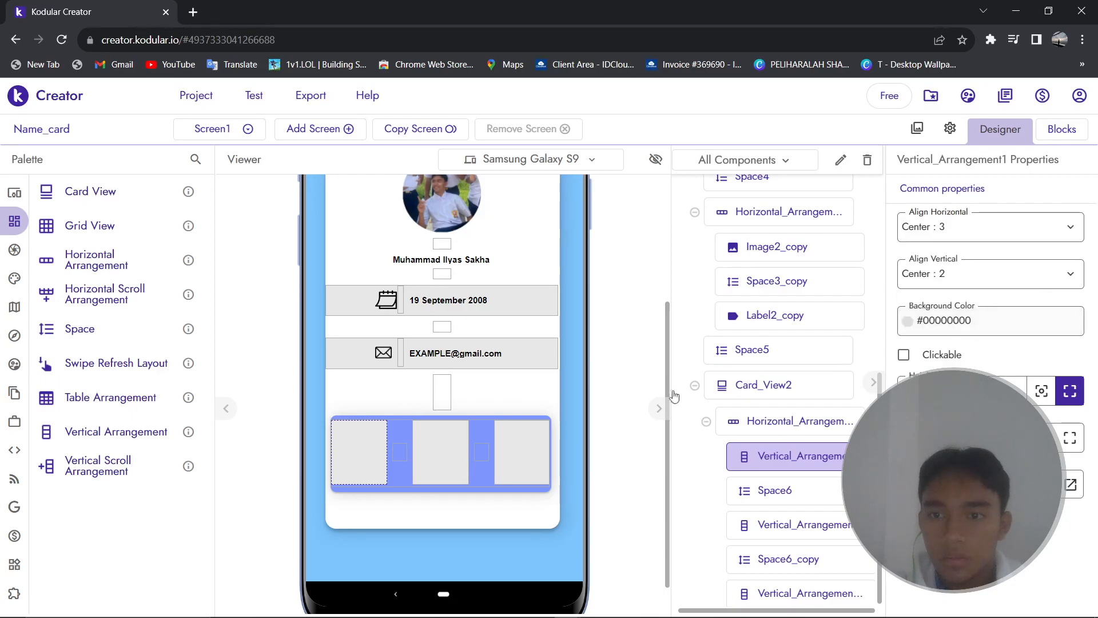
# Set the middle vertical arrangement's horizontal and vertical alignment to Center.
pyautogui.click(448, 440)
pyautogui.click(915, 226)
pyautogui.click(930, 283)
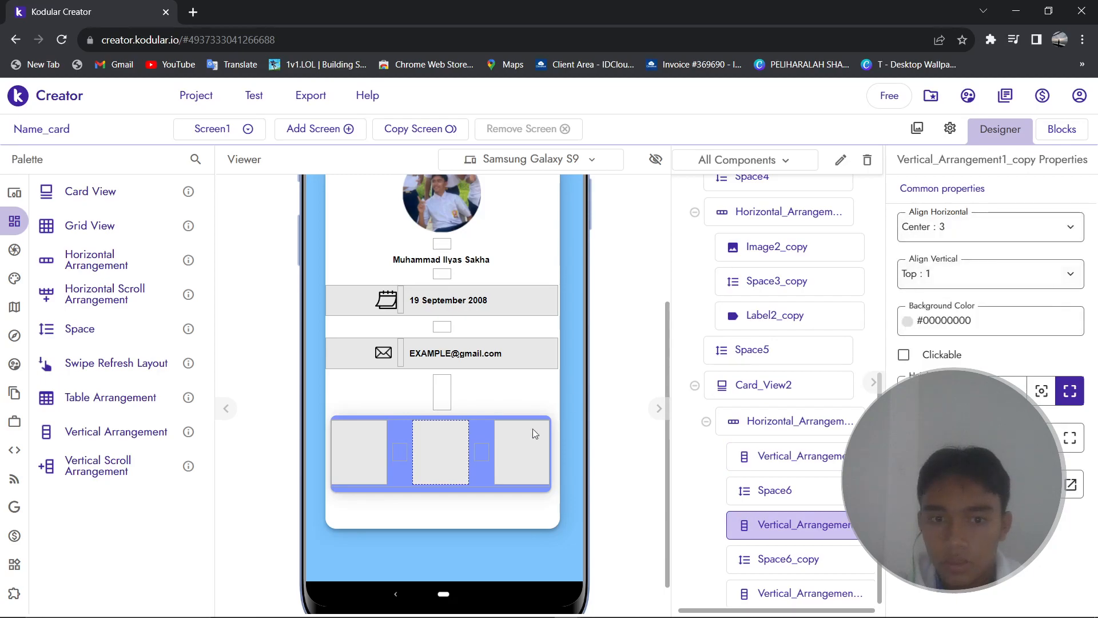
pyautogui.click(979, 274)
pyautogui.click(944, 328)
# Set the third vertical arrangement's horizontal and vertical alignment to Center.
pyautogui.click(546, 449)
pyautogui.click(972, 226)
pyautogui.click(961, 282)
pyautogui.click(989, 268)
pyautogui.click(961, 327)
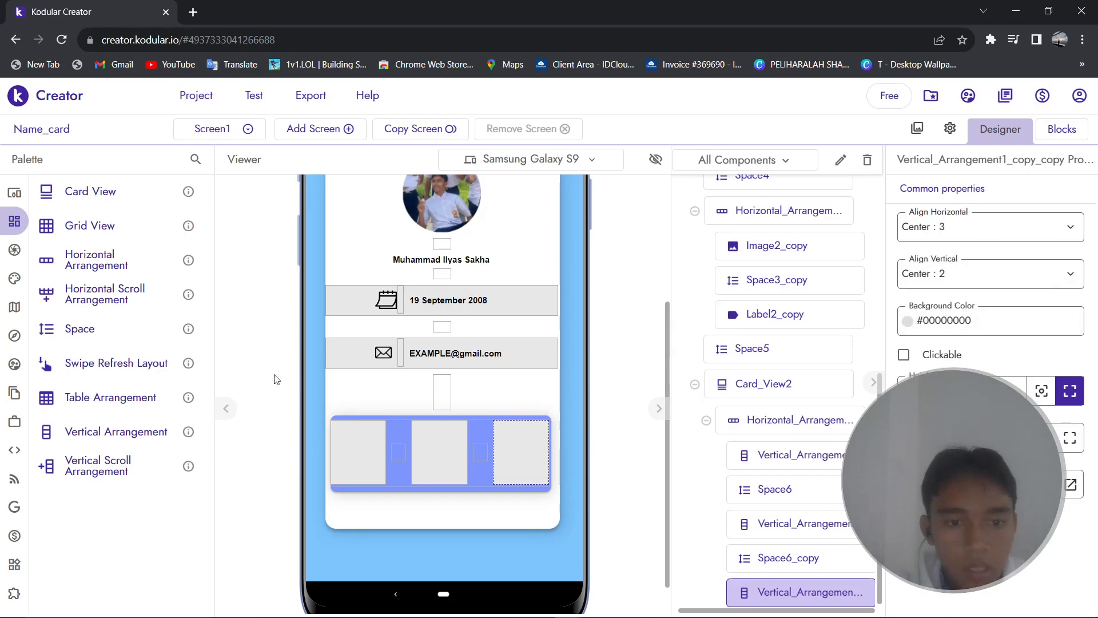
# Add a bold Label reading GAMES to the first vertical arrangement, with its width filling the parent.
pyautogui.moveTo(10, 257)
pyautogui.click(38, 227)
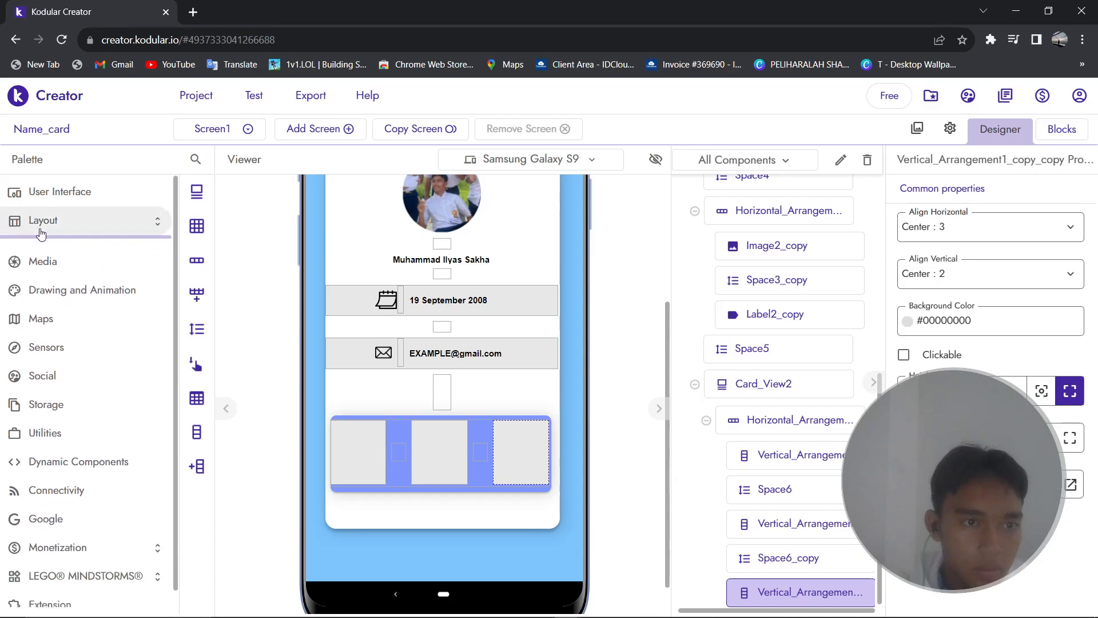
pyautogui.click(60, 192)
pyautogui.moveTo(111, 403); pyautogui.dragTo(360, 442)
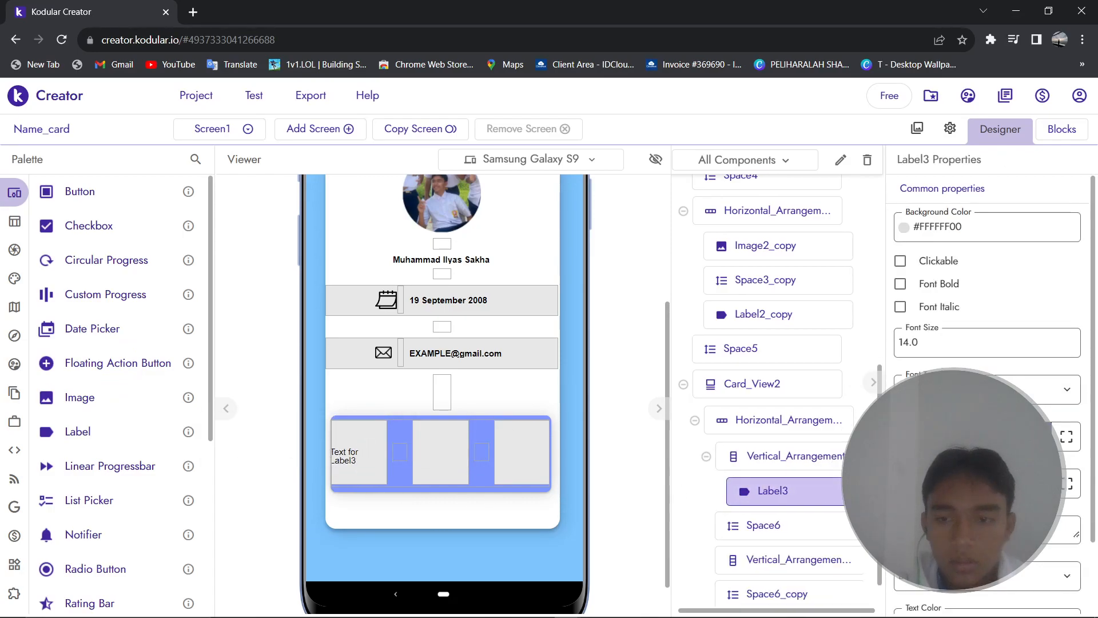
pyautogui.click(900, 285)
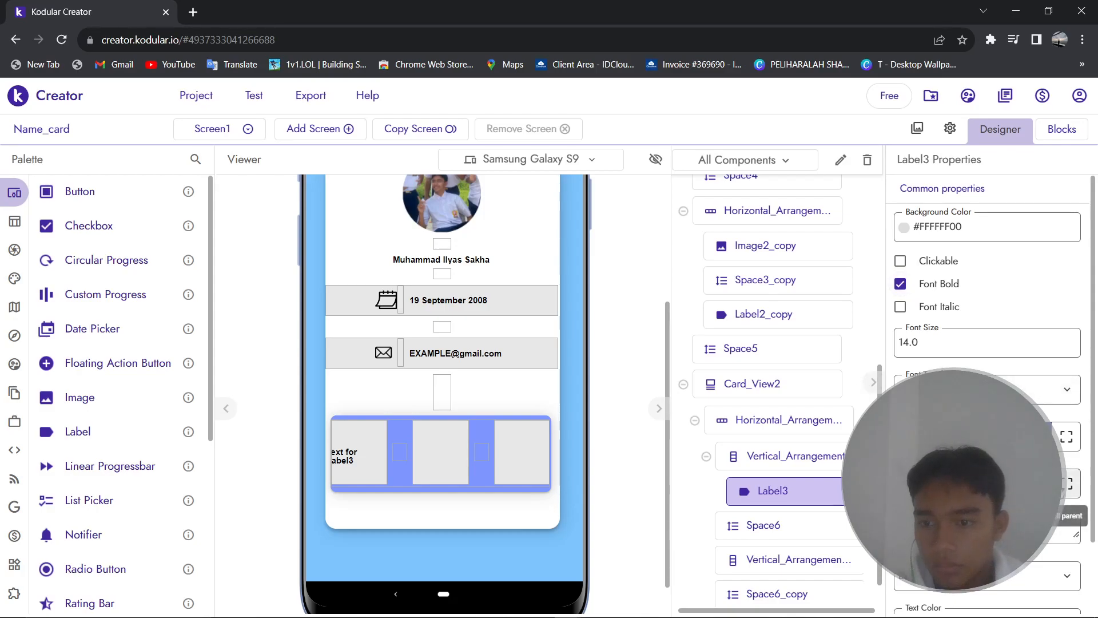
pyautogui.scroll(-2, 987, 344)
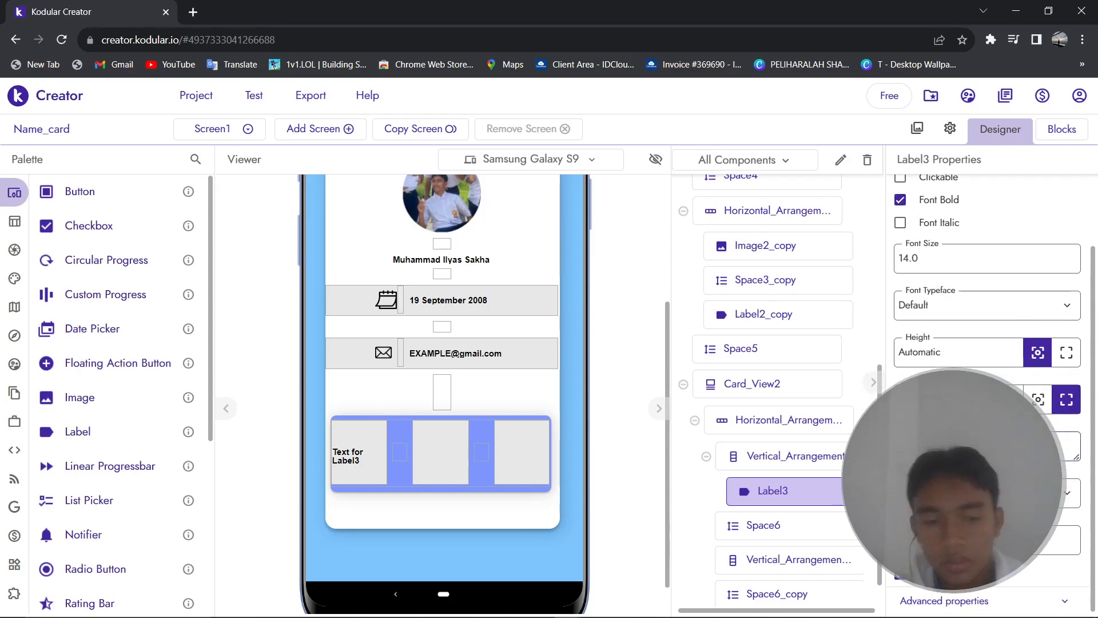
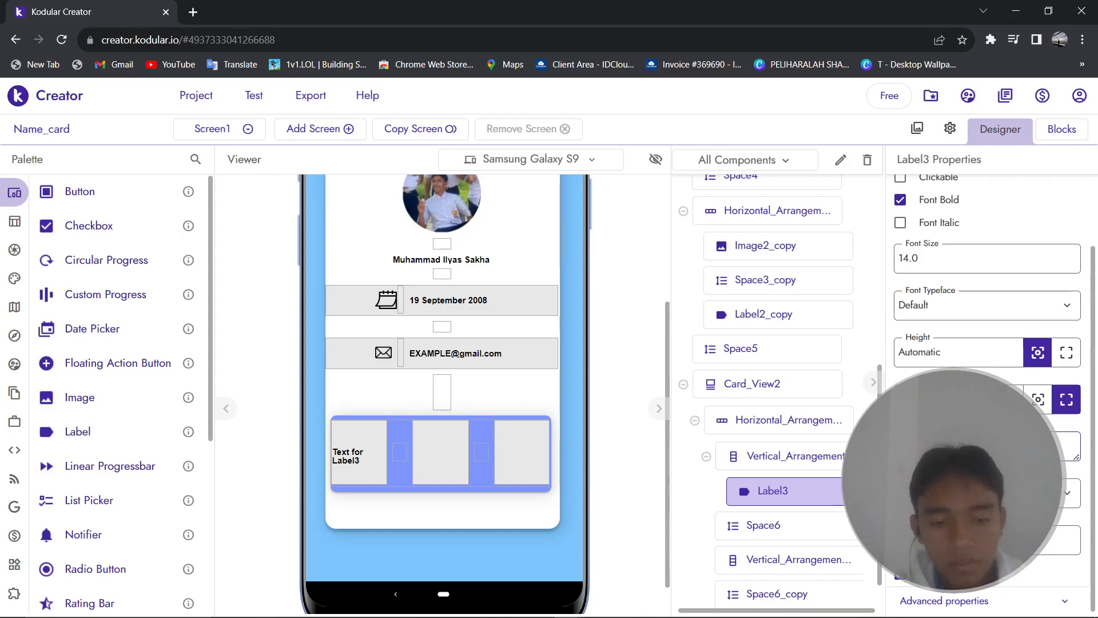
pyautogui.press('Return')
pyautogui.scroll(2, 1028, 331)
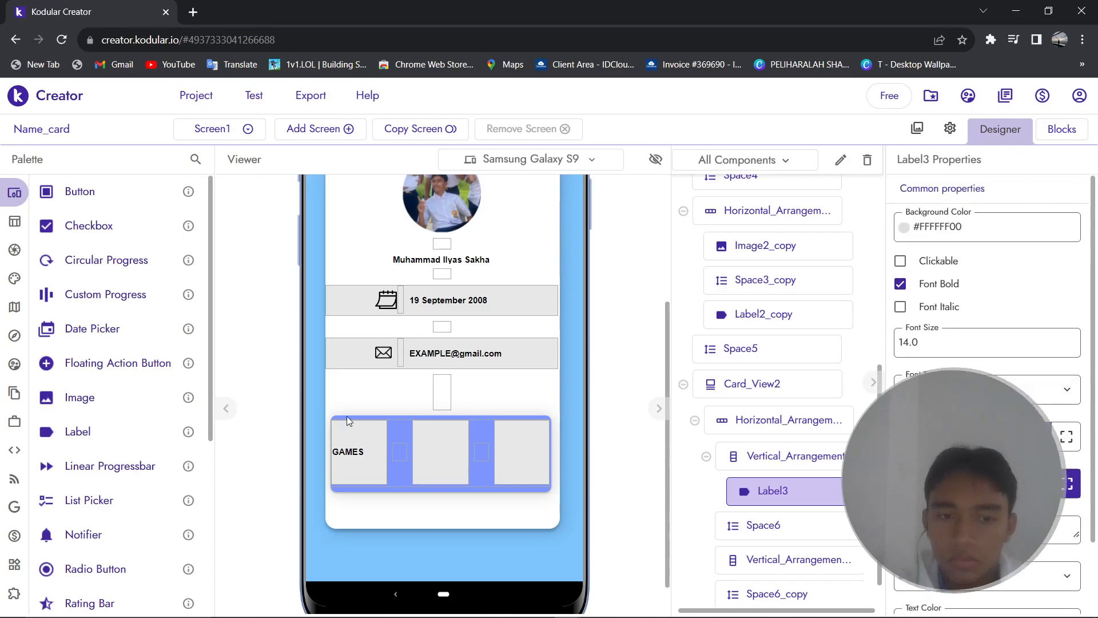
# Try making the GAMES label's height fill the parent and return it to automatic.
pyautogui.click(356, 436)
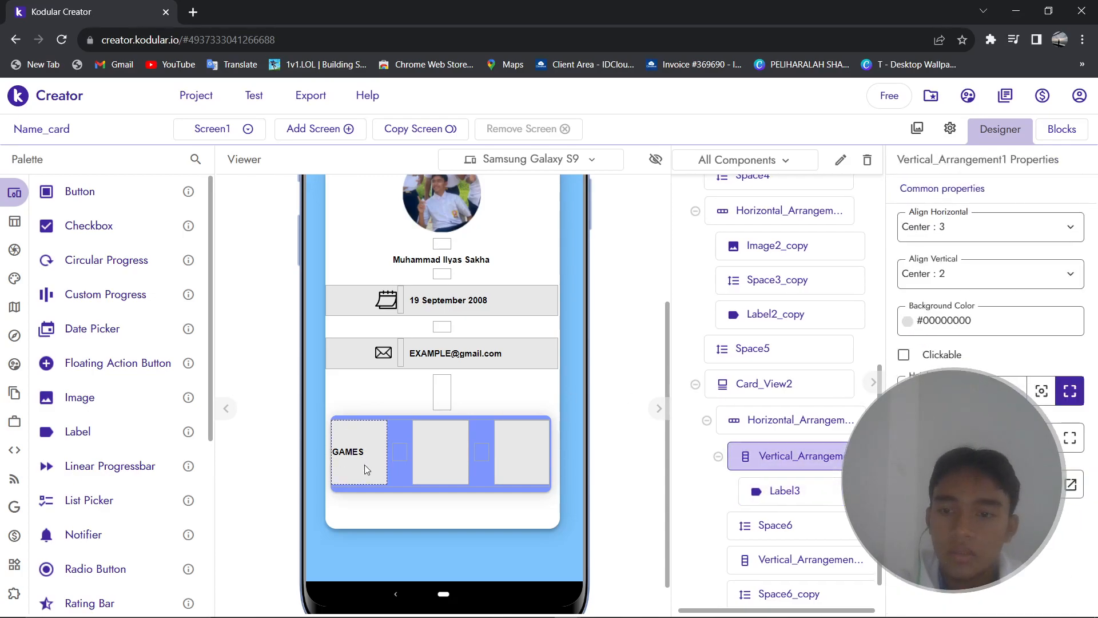
pyautogui.click(348, 453)
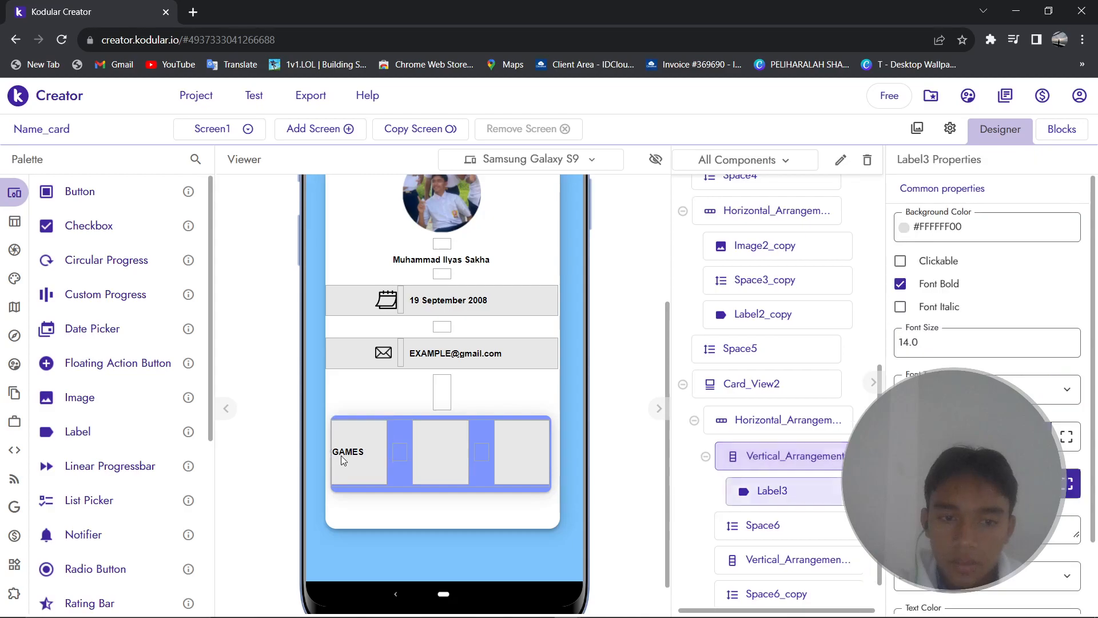
pyautogui.click(1064, 445)
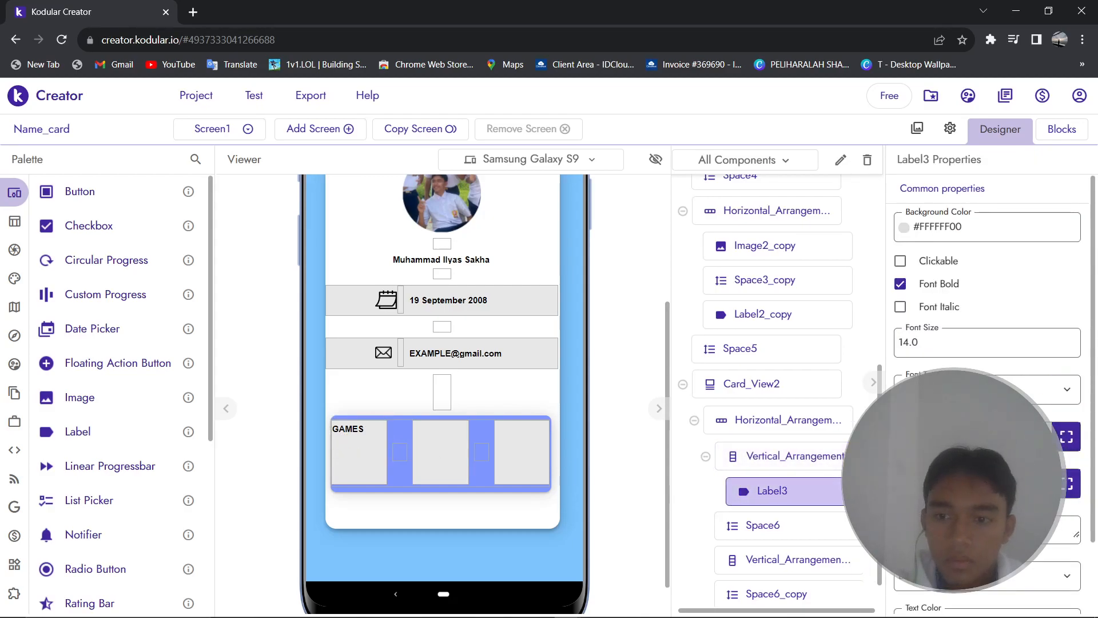
pyautogui.click(1039, 438)
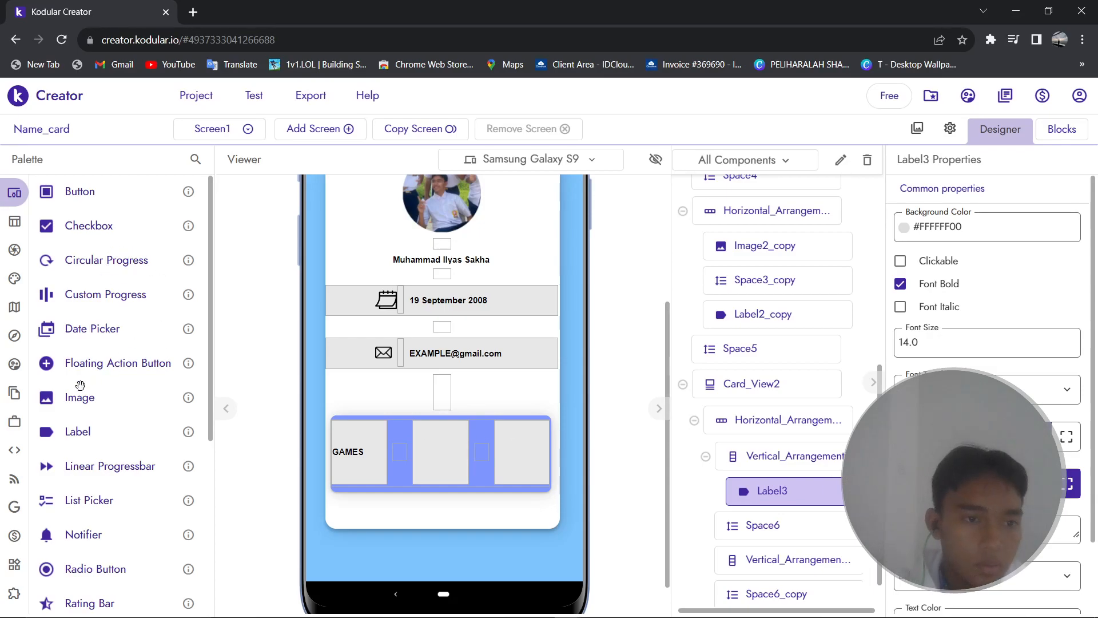
pyautogui.moveTo(86, 433); pyautogui.dragTo(345, 487)
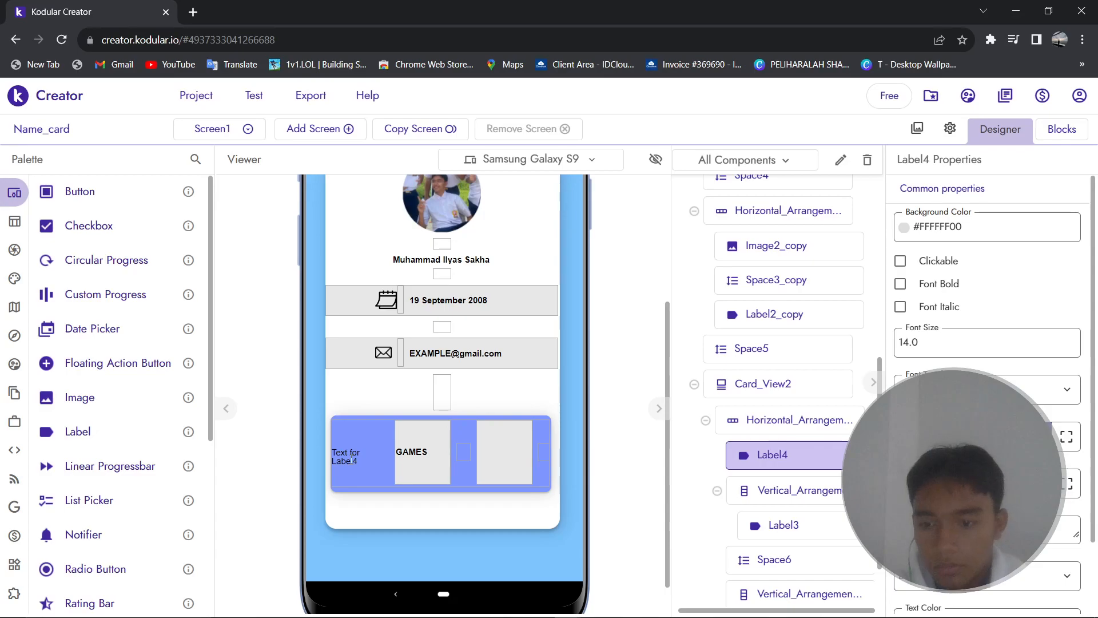
pyautogui.press('Delete')
pyautogui.click(664, 412)
# Add a second Label below GAMES in the first vertical arrangement and center the GAMES label's text alignment.
pyautogui.moveTo(108, 448); pyautogui.dragTo(365, 468)
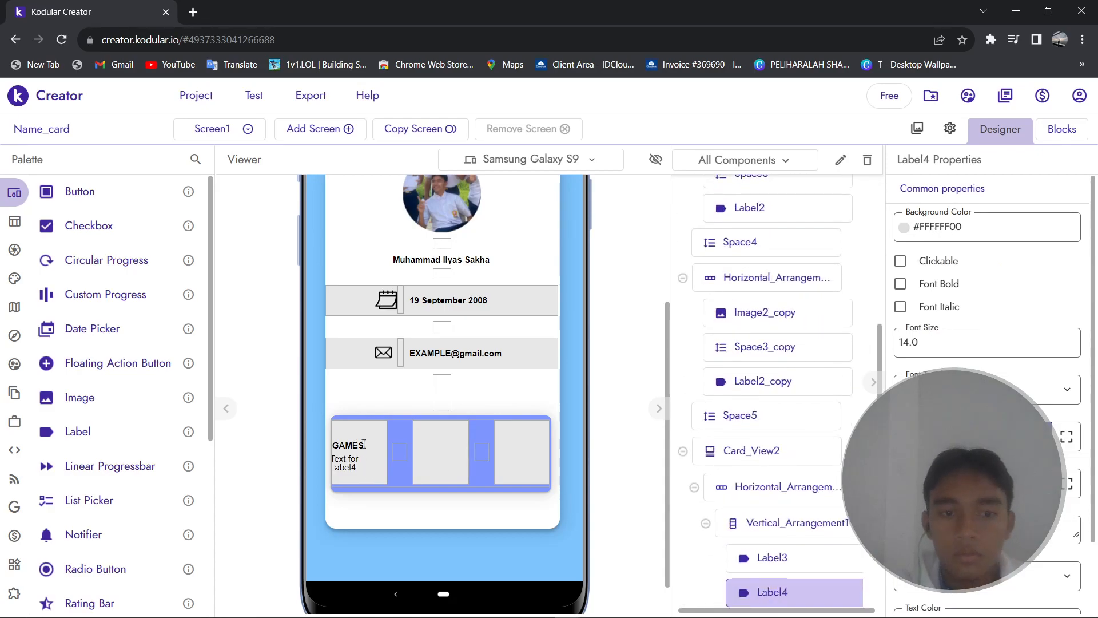
pyautogui.click(348, 447)
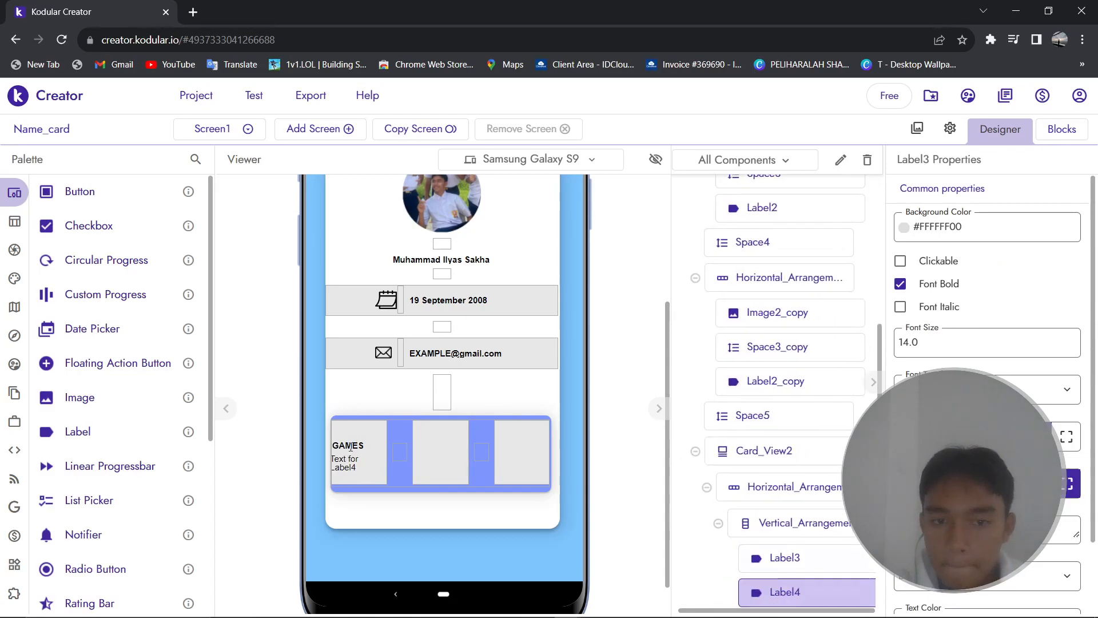
pyautogui.click(988, 492)
pyautogui.click(988, 528)
pyautogui.click(344, 458)
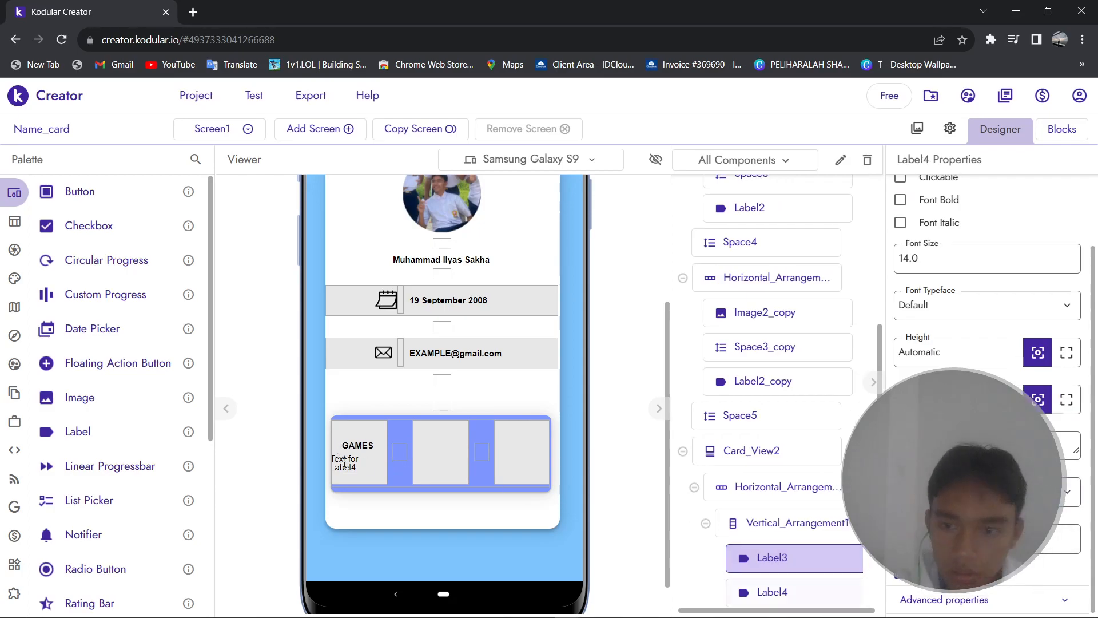
# Set the label below GAMES to read 19, make it bold, and set its font size to 20.
pyautogui.click(967, 545)
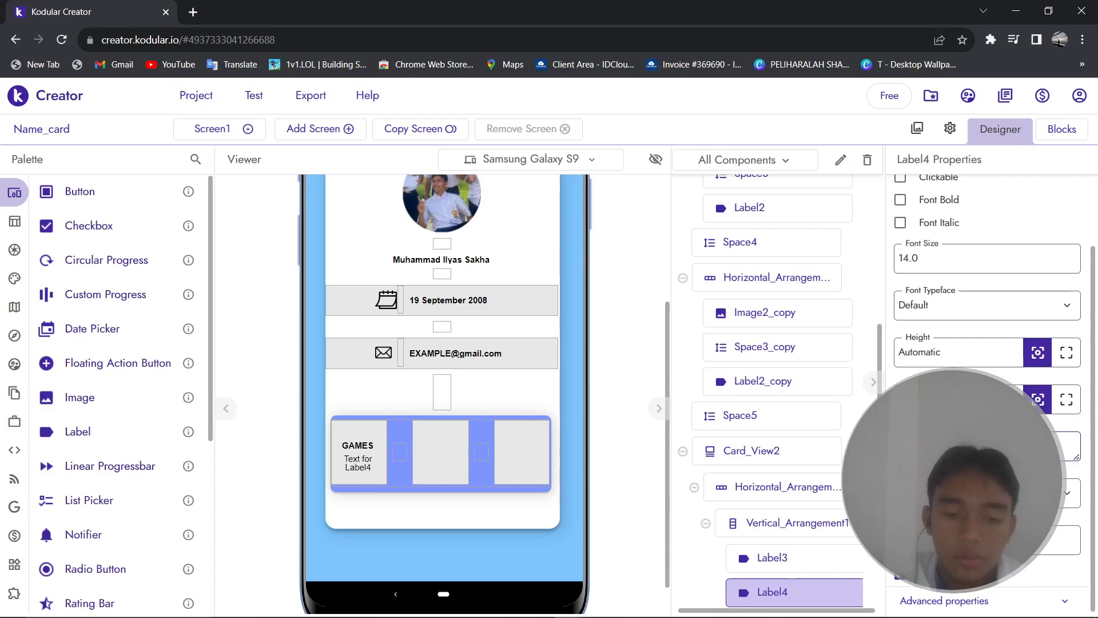
pyautogui.write('19')
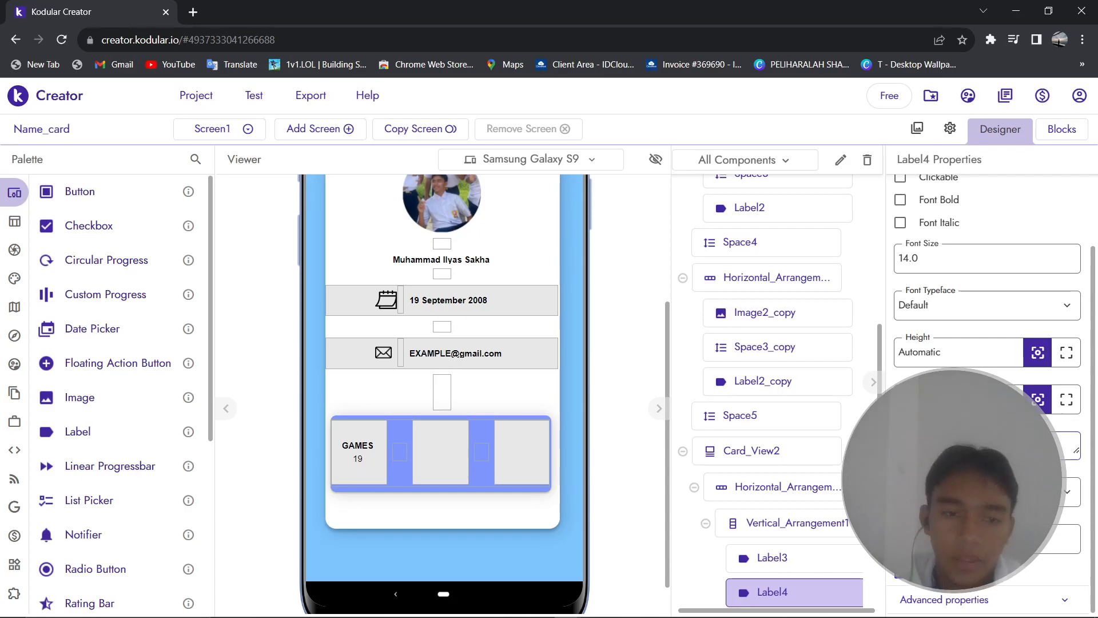
pyautogui.scroll(2, 888, 350)
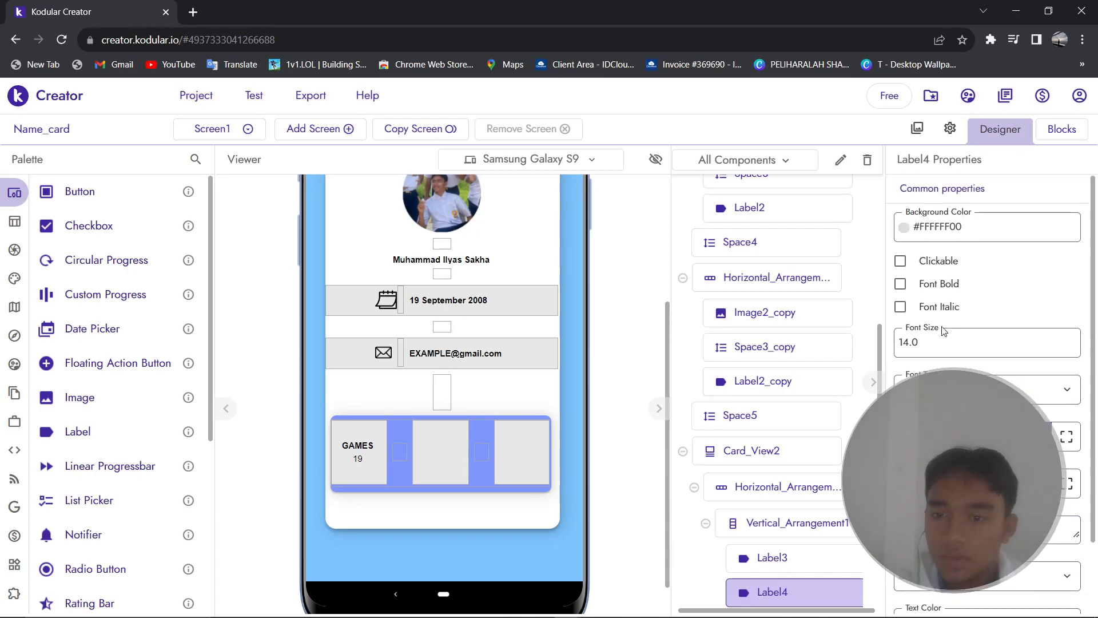
pyautogui.click(900, 283)
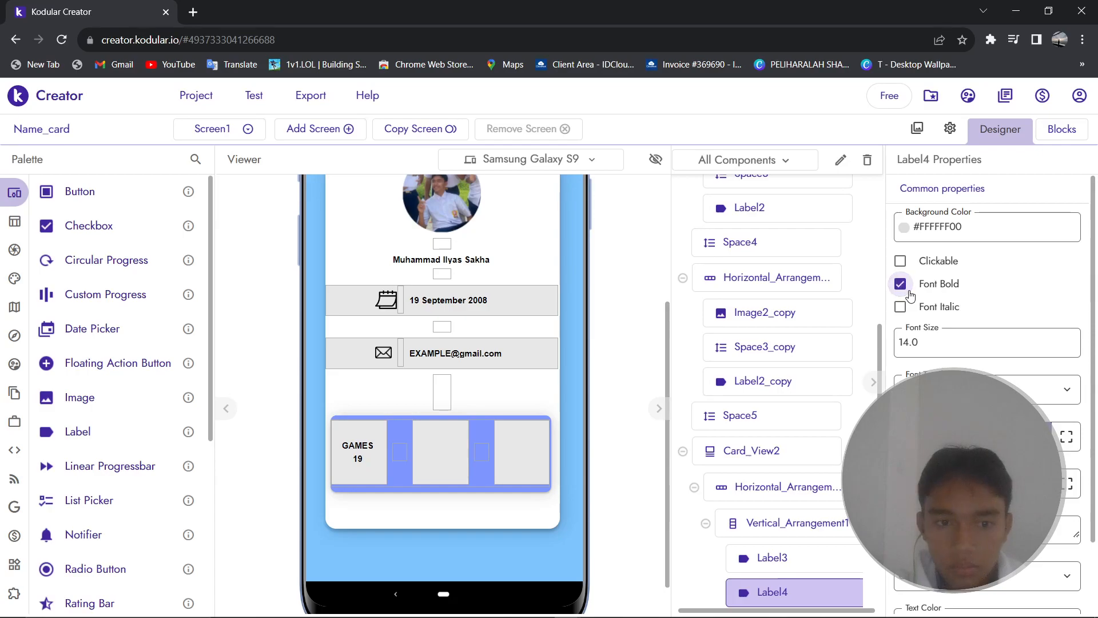
pyautogui.click(964, 340)
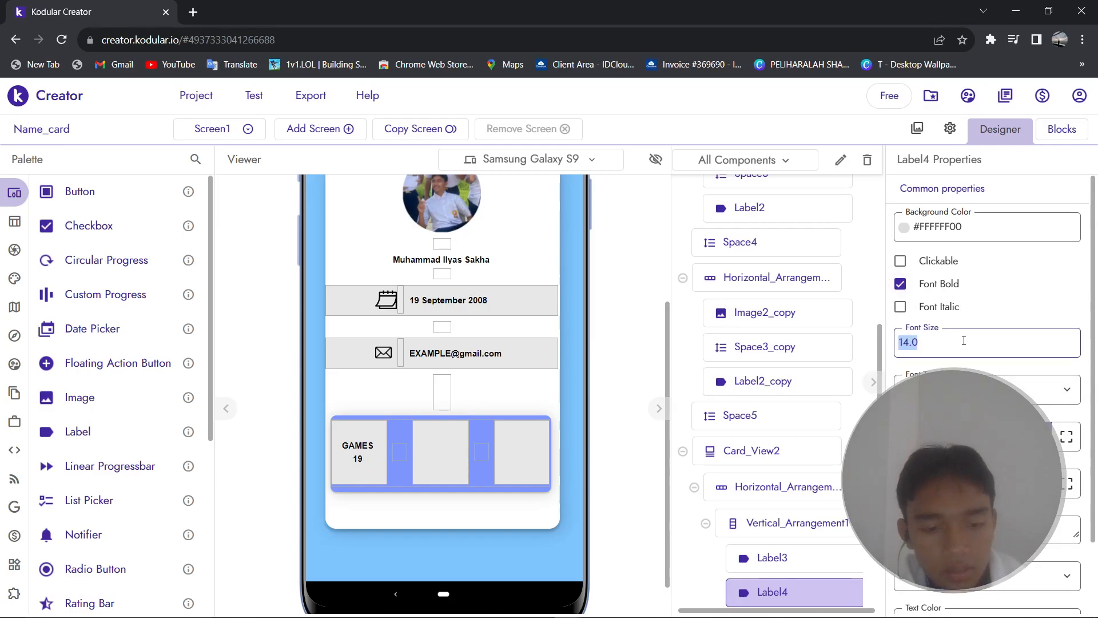
pyautogui.write('20')
pyautogui.press('Return')
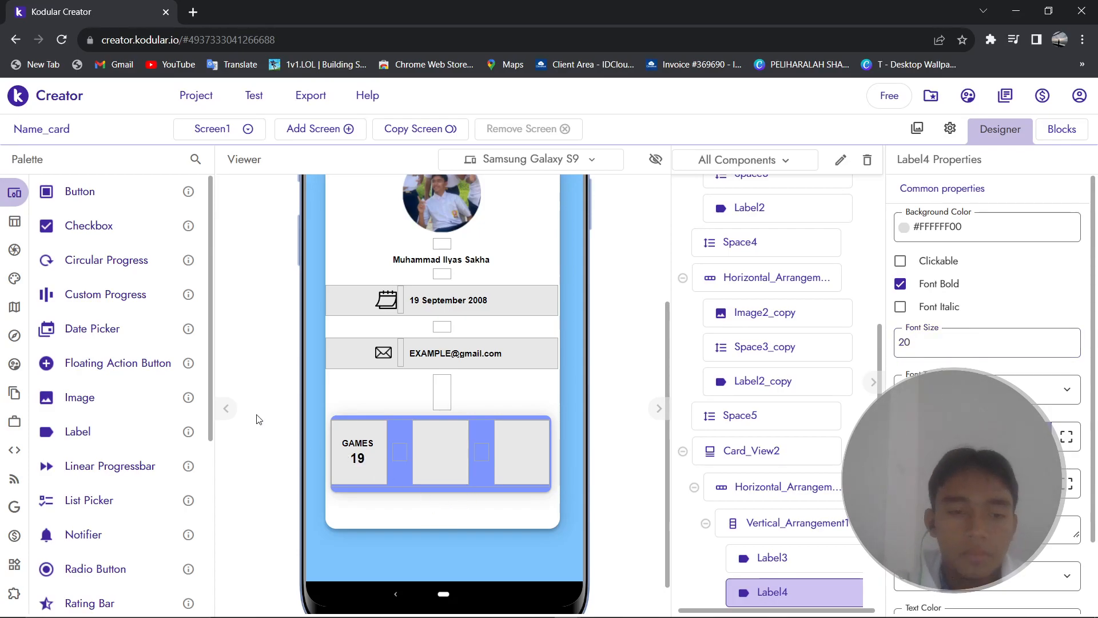
# Add a bold Label reading WEB to the second vertical arrangement.
pyautogui.moveTo(92, 433); pyautogui.dragTo(441, 456)
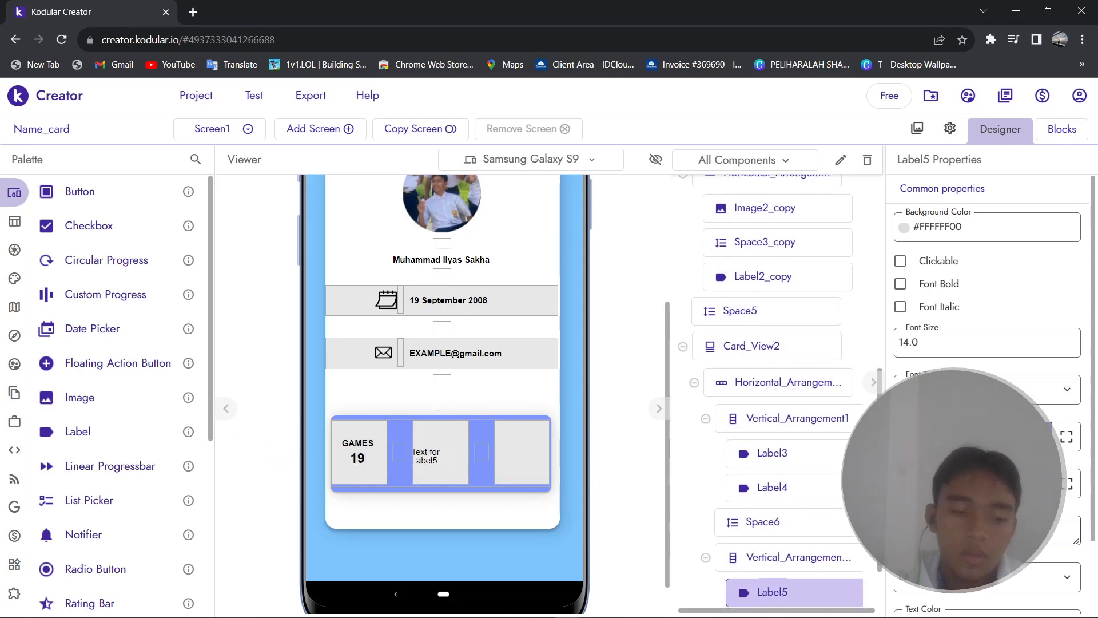
pyautogui.press('Return')
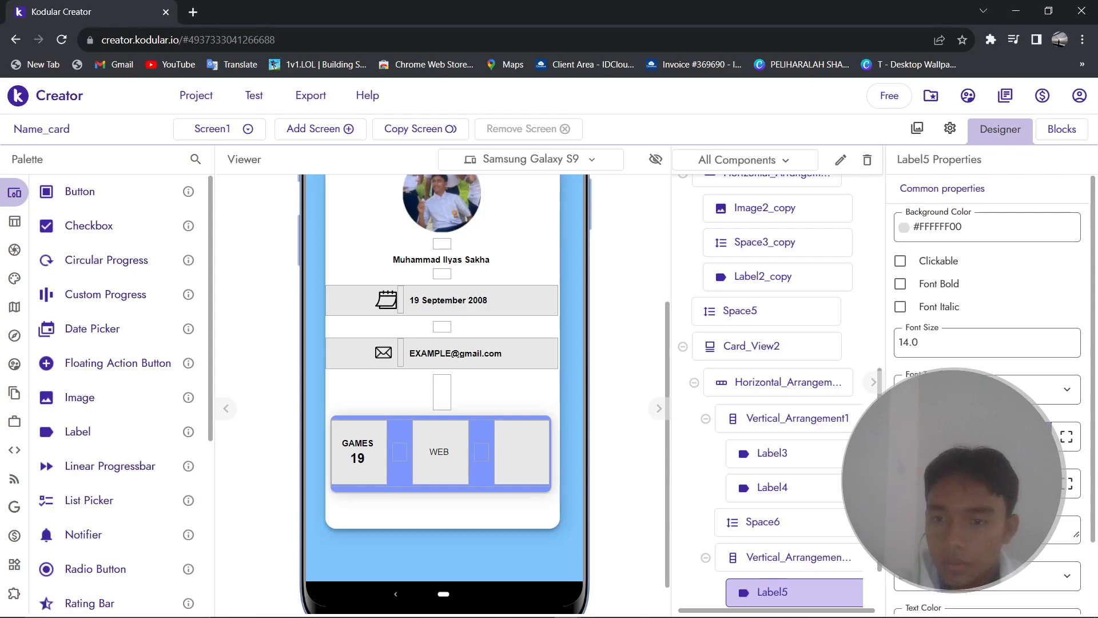
pyautogui.click(924, 285)
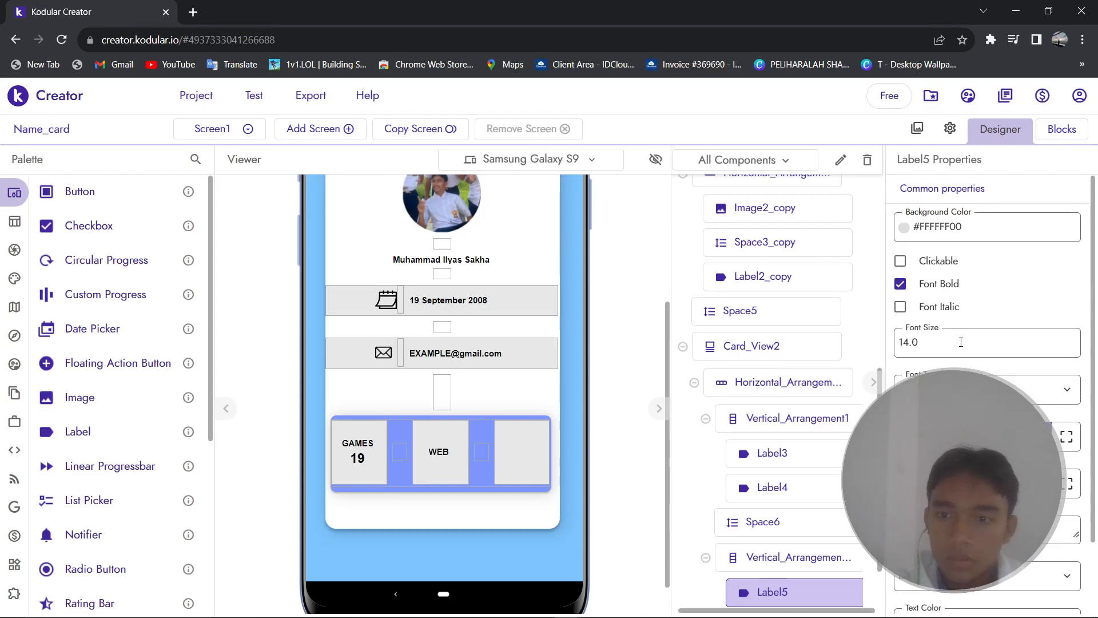
pyautogui.scroll(-2, 987, 343)
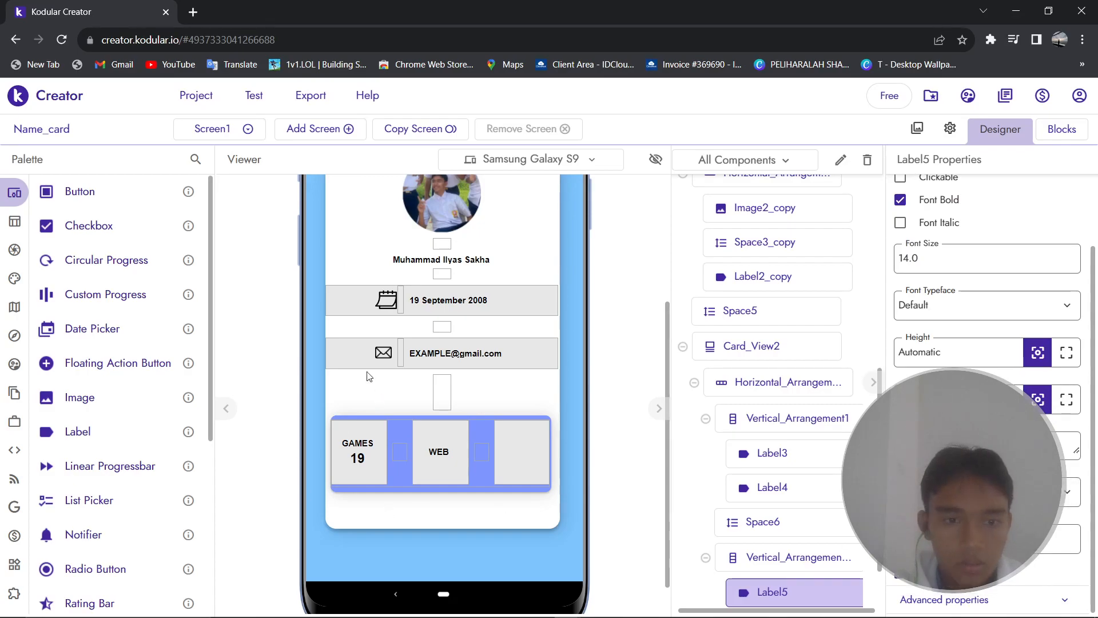
# Add a bold Label reading 2 below WEB in the second vertical arrangement, with font size 20.
pyautogui.moveTo(78, 432); pyautogui.dragTo(439, 475)
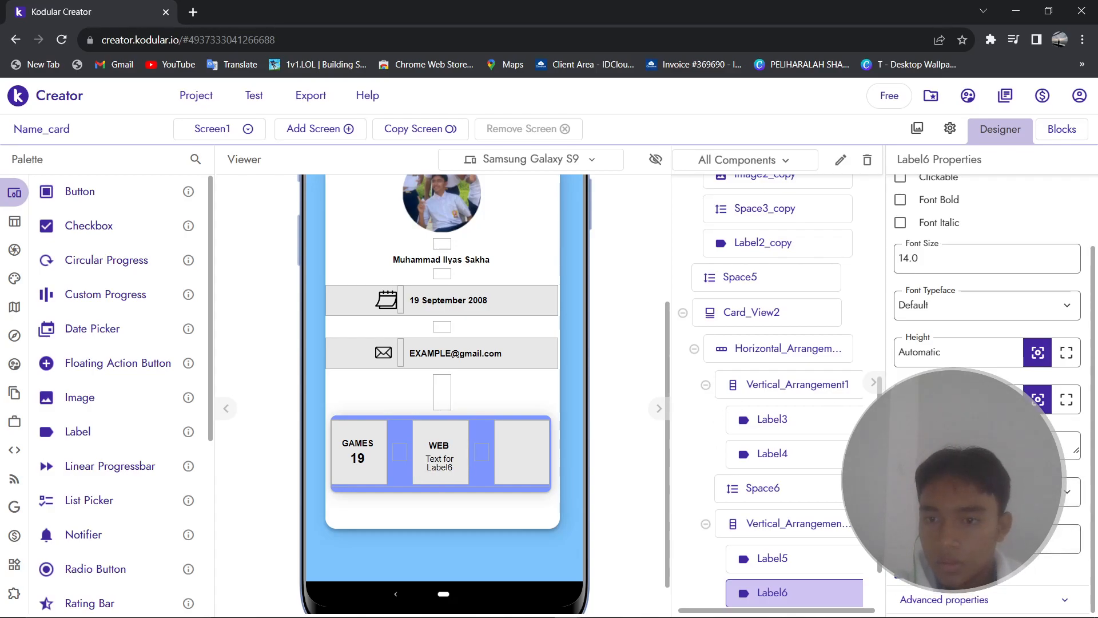
pyautogui.write('2')
pyautogui.press('Return')
pyautogui.click(953, 268)
pyautogui.write('2')
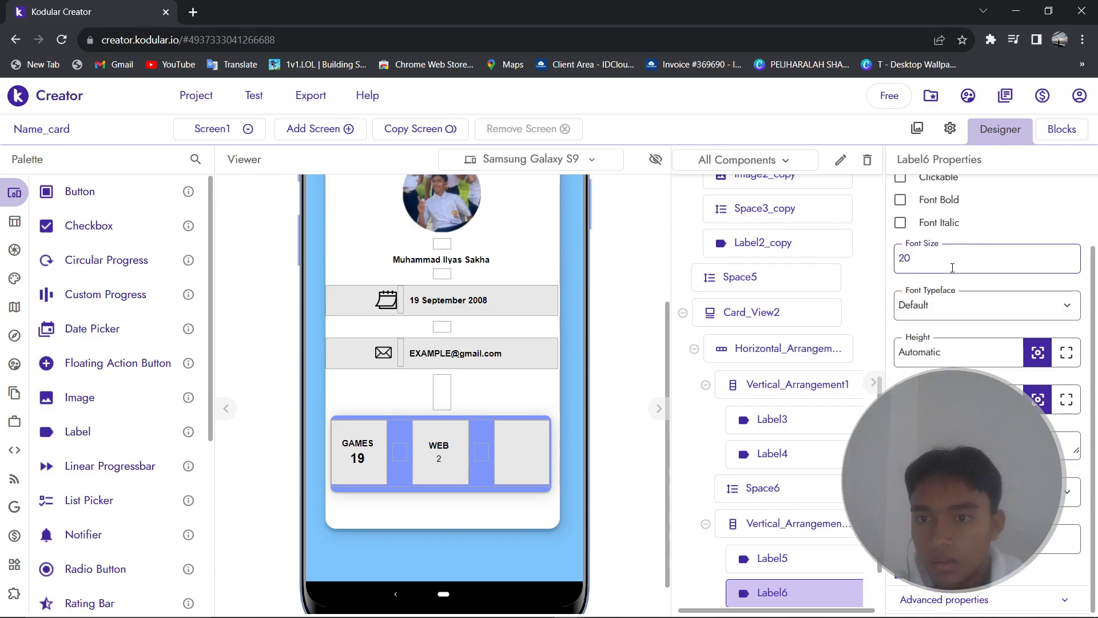
pyautogui.scroll(3, 952, 266)
pyautogui.click(946, 285)
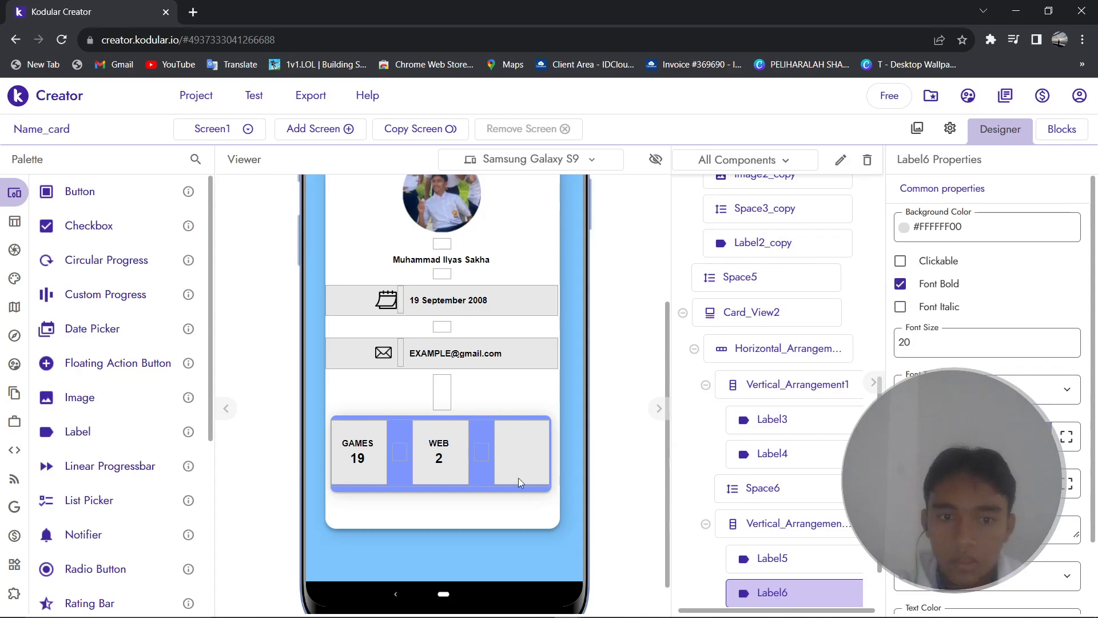
# Add a bold Label reading KODULAR to the third vertical arrangement.
pyautogui.scroll(-1, 254, 418)
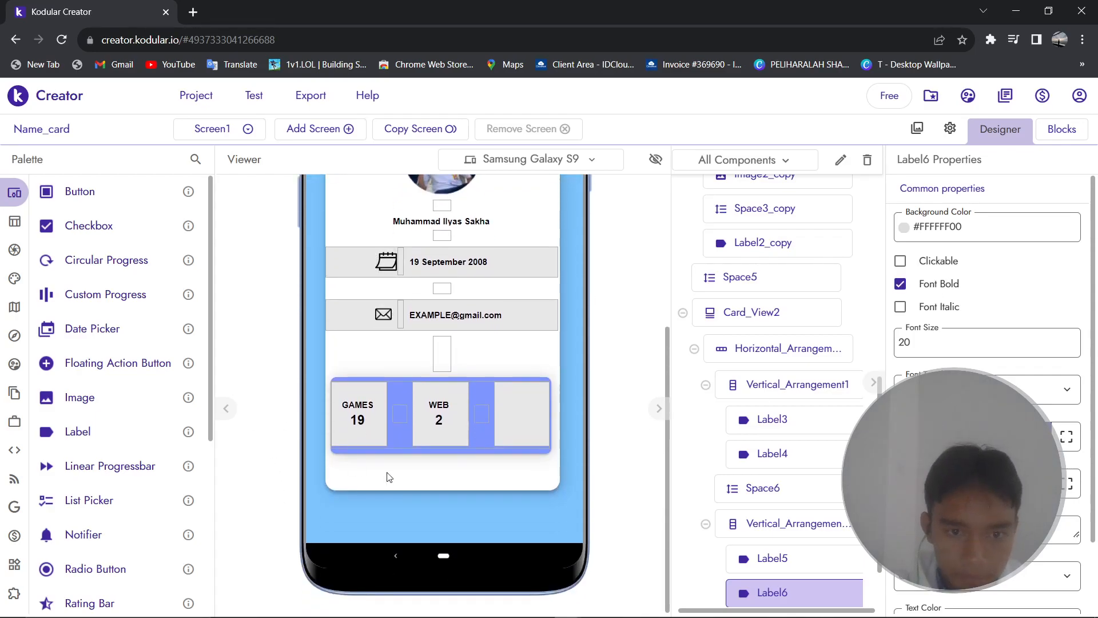
pyautogui.moveTo(78, 431); pyautogui.dragTo(540, 418)
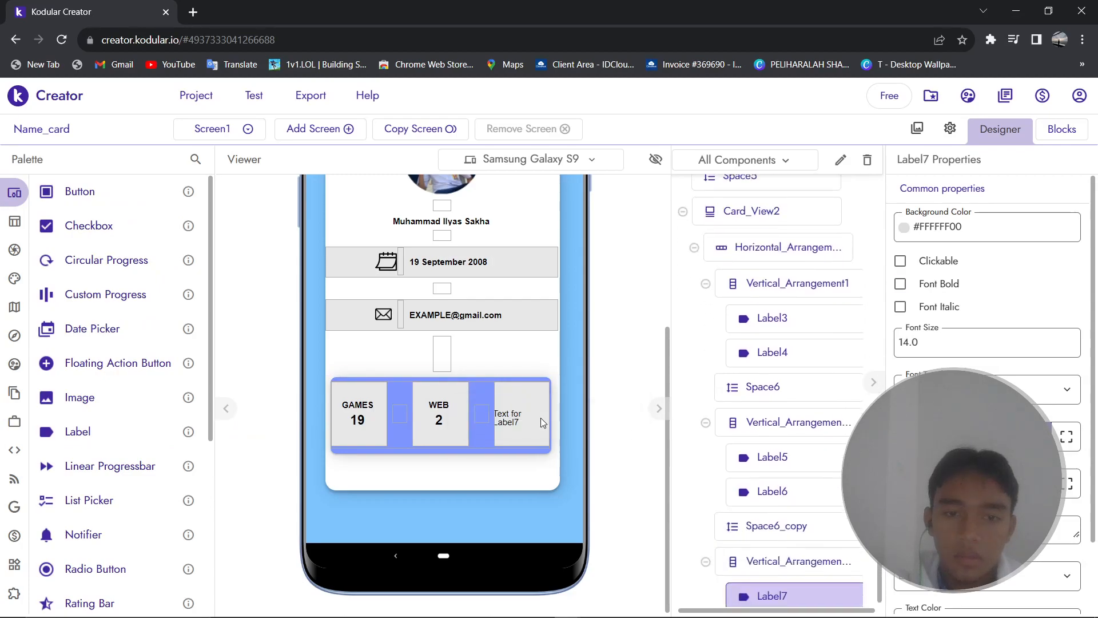
pyautogui.scroll(-2, 988, 389)
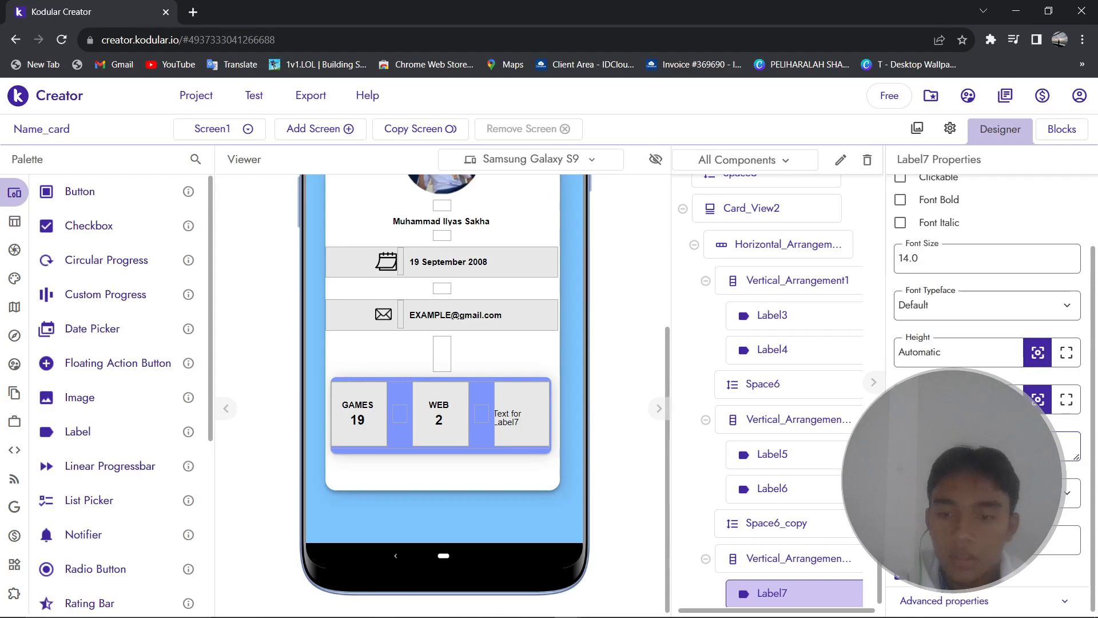
pyautogui.press('Tab')
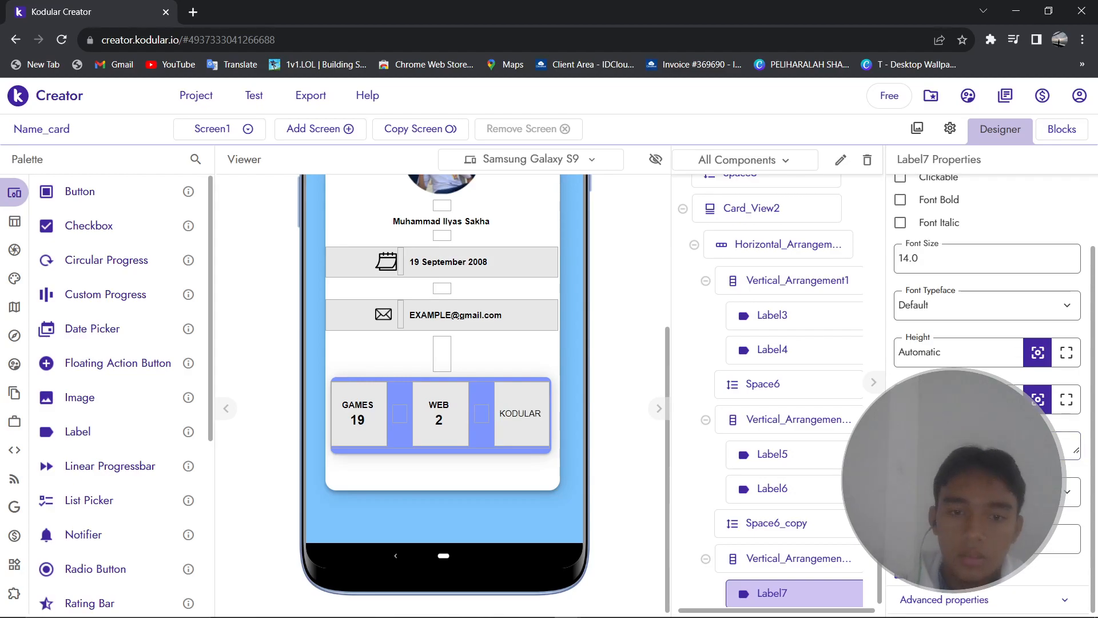
pyautogui.click(910, 204)
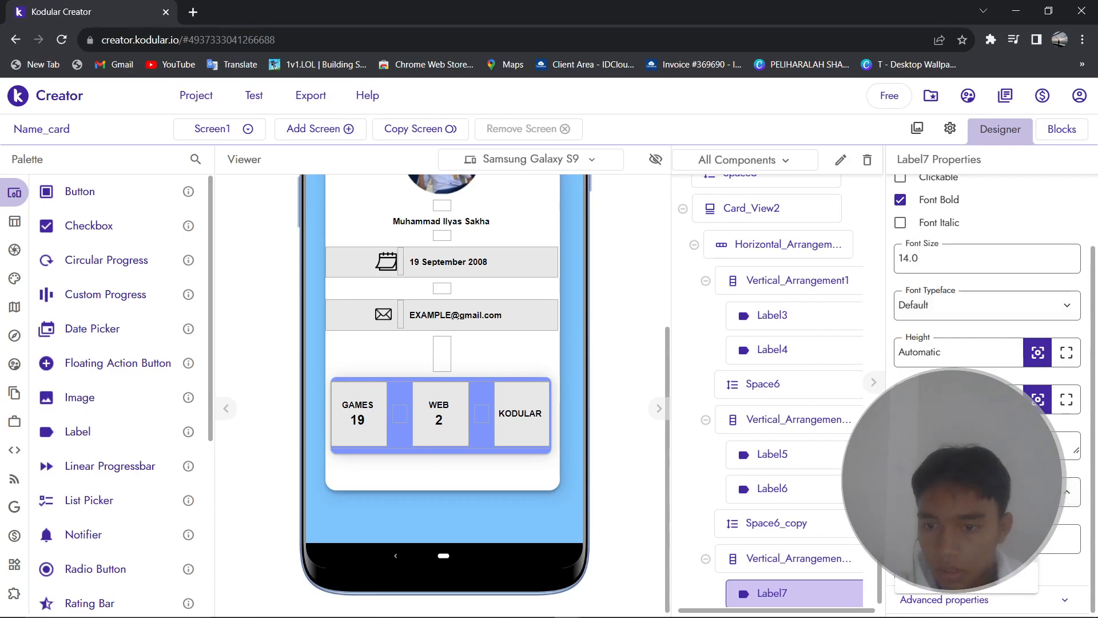
# Add a bold Label reading 6 below KODULAR in the third vertical arrangement, with font size 20.
pyautogui.moveTo(122, 434); pyautogui.dragTo(531, 444)
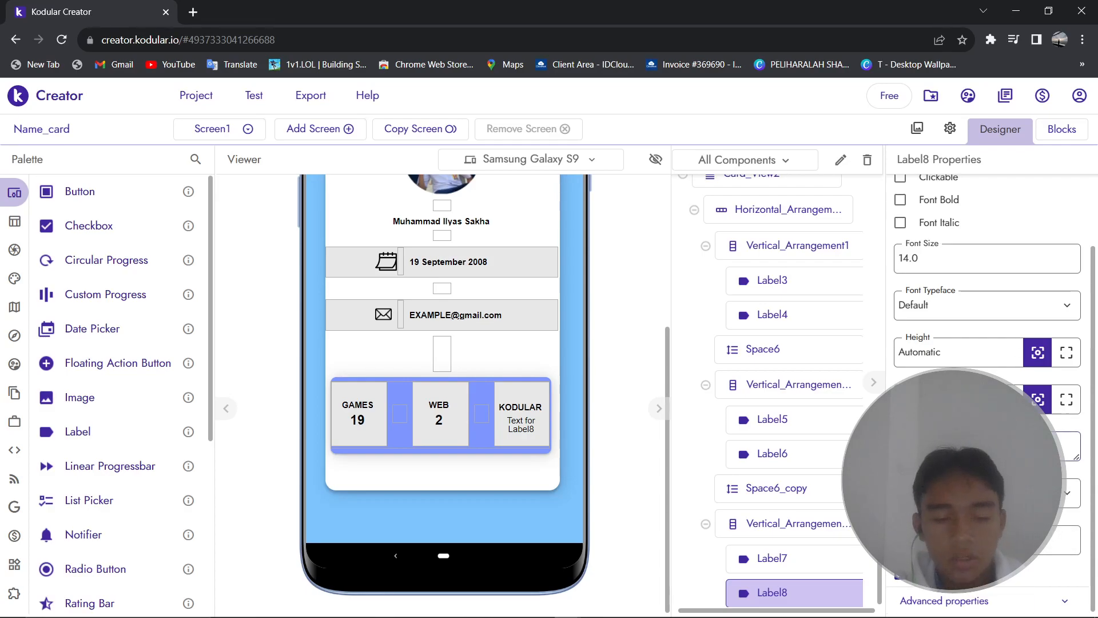
pyautogui.write('6')
pyautogui.scroll(2, 943, 282)
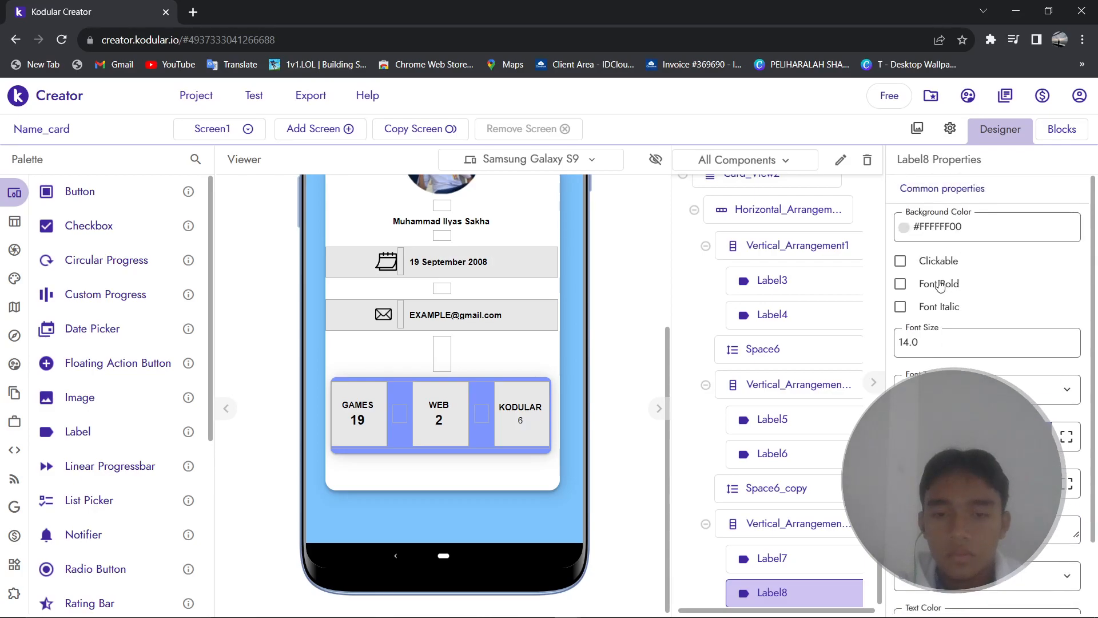
pyautogui.scroll(-2, 941, 285)
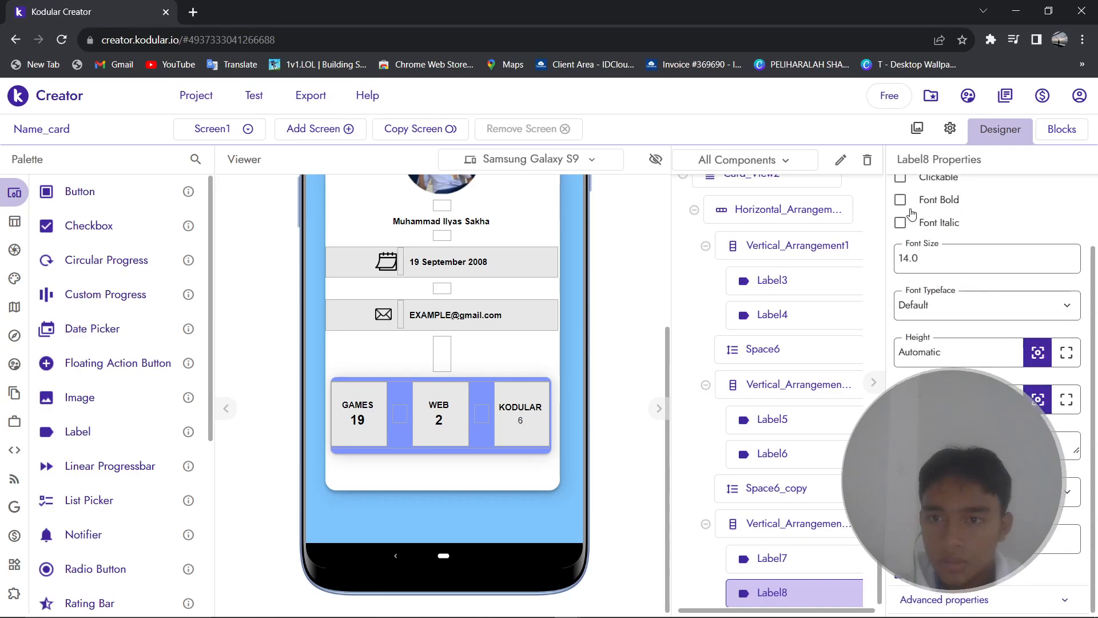
pyautogui.click(932, 201)
pyautogui.click(951, 265)
pyautogui.write('20')
pyautogui.press('Return')
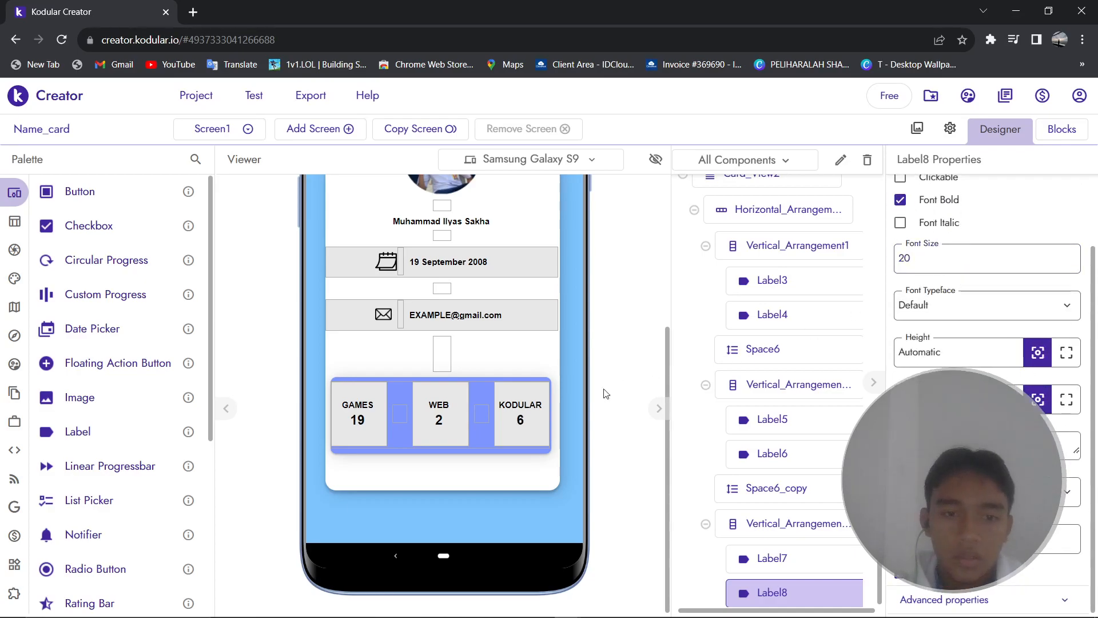
# Set the background color of the KODULAR, WEB and GAMES vertical arrangements to None.
pyautogui.click(535, 427)
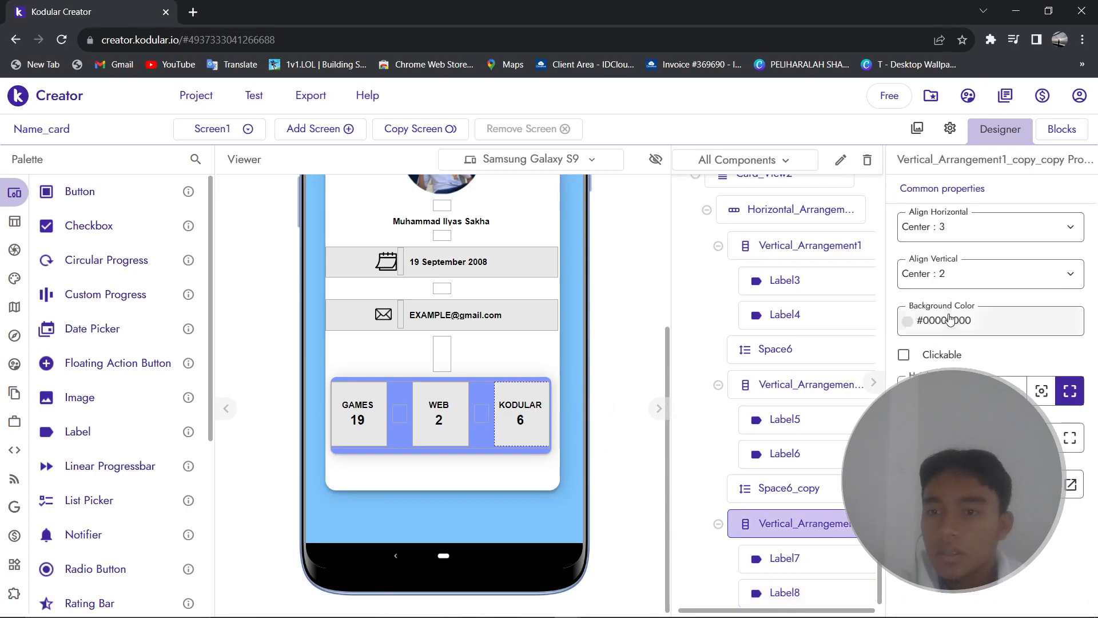
pyautogui.click(973, 320)
pyautogui.click(32, 387)
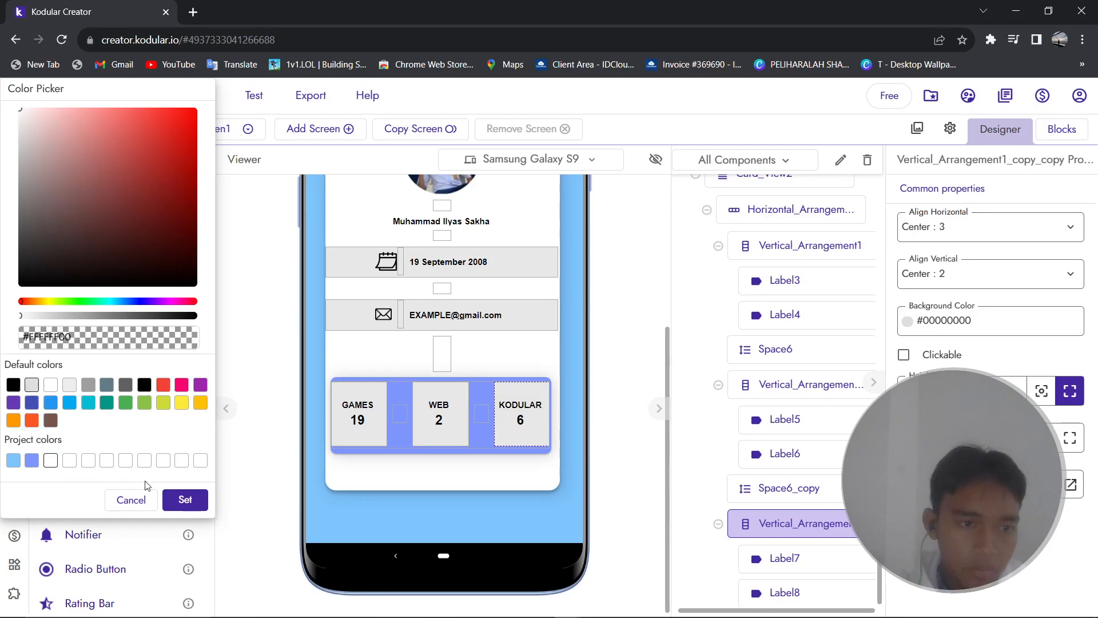
pyautogui.click(185, 499)
pyautogui.click(431, 385)
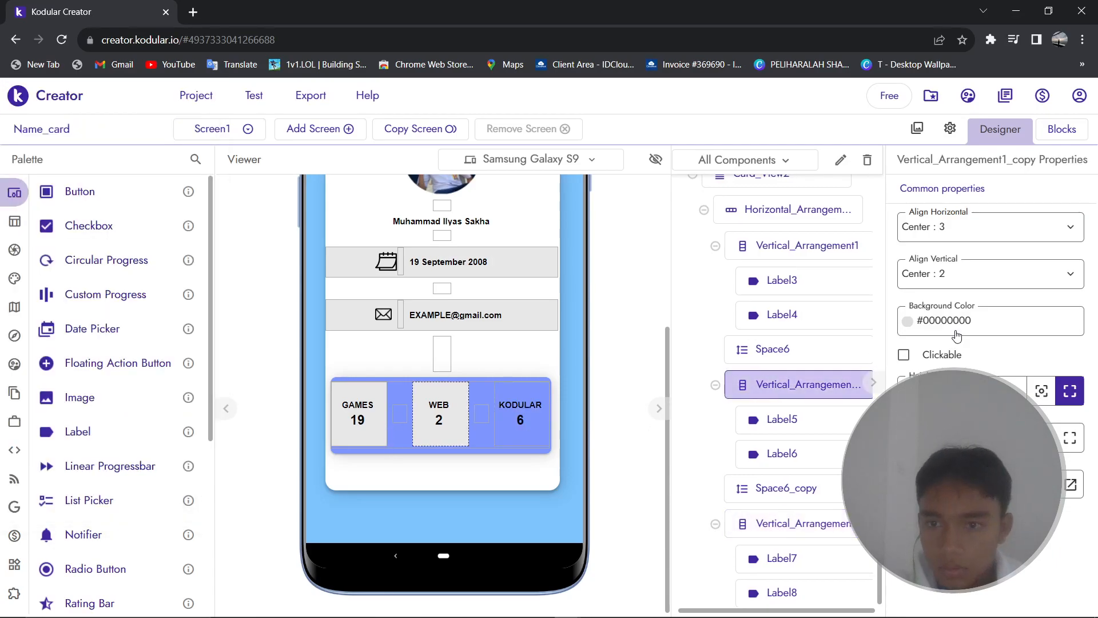
pyautogui.click(972, 320)
pyautogui.click(31, 384)
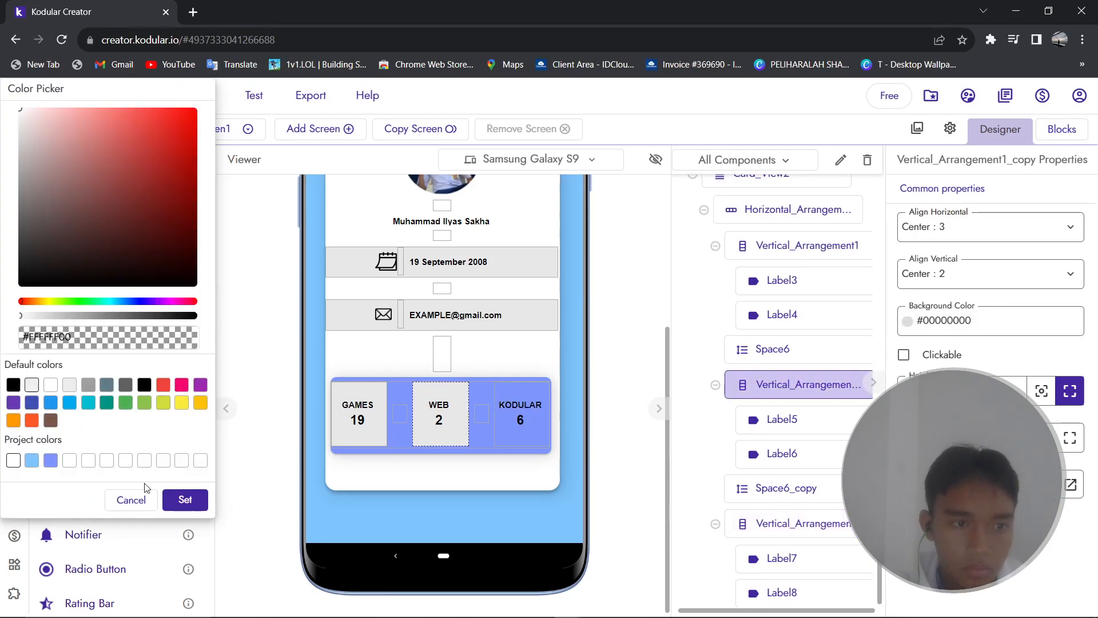
pyautogui.click(186, 499)
pyautogui.click(359, 398)
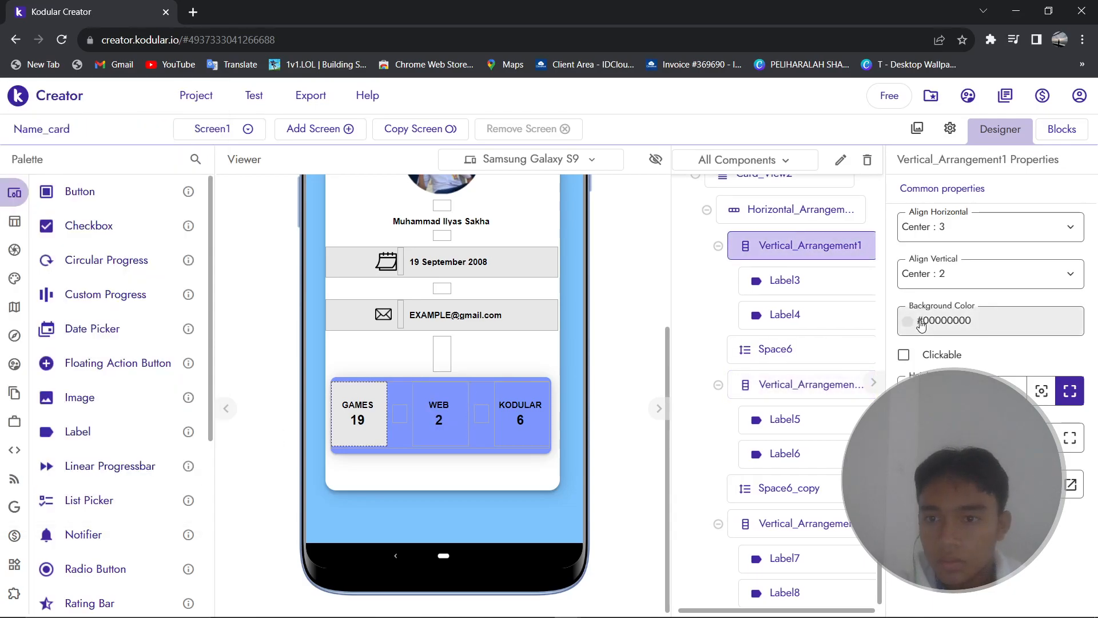
pyautogui.click(917, 320)
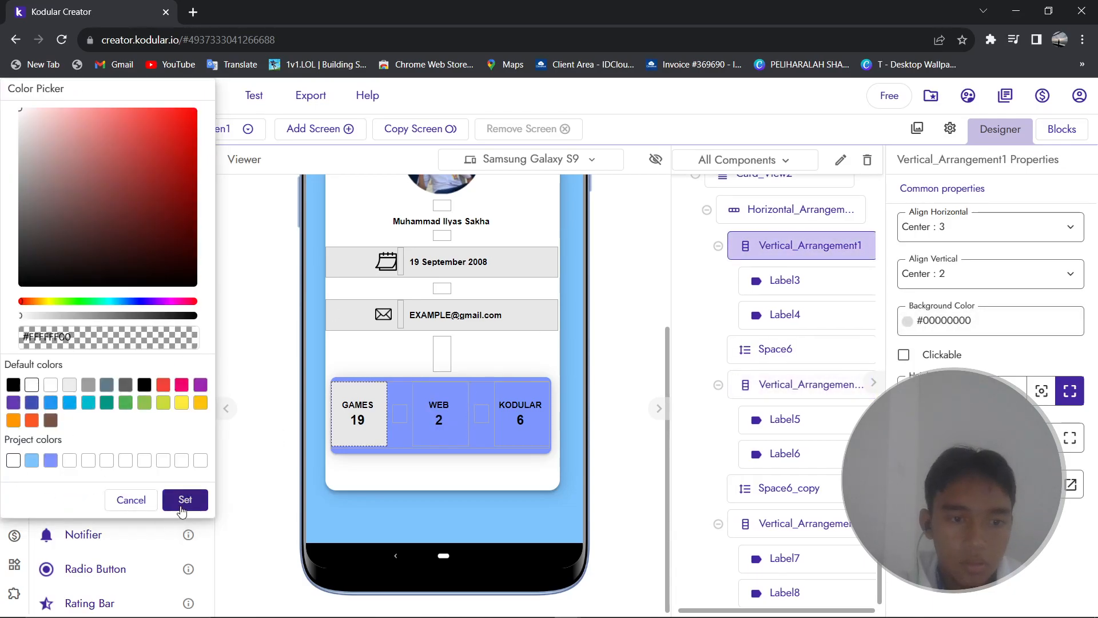
pyautogui.click(185, 499)
pyautogui.click(314, 454)
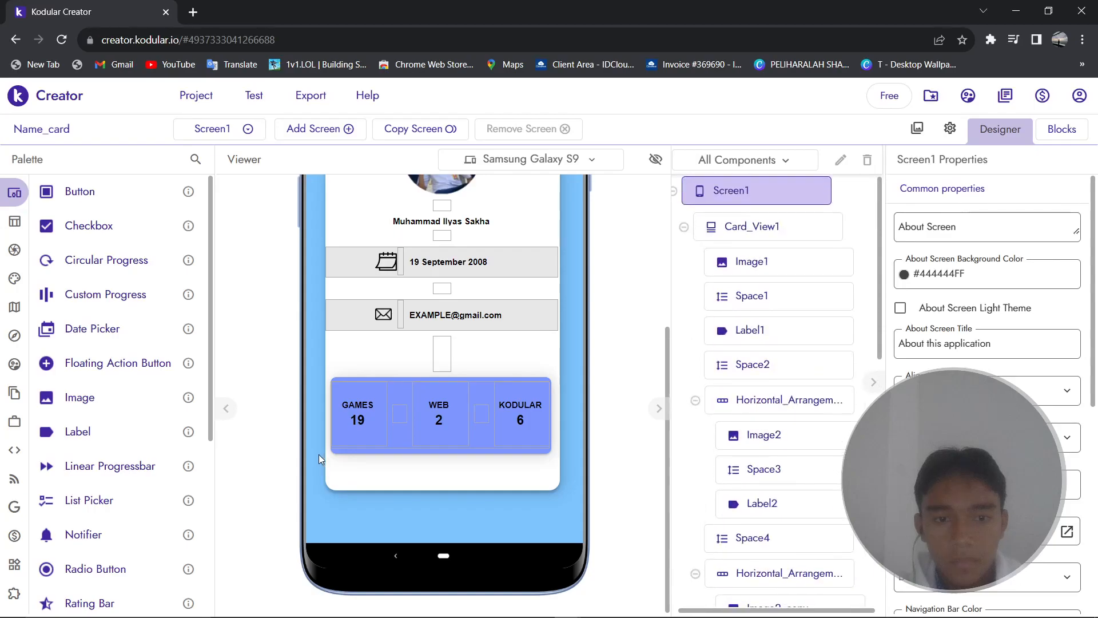
pyautogui.click(375, 429)
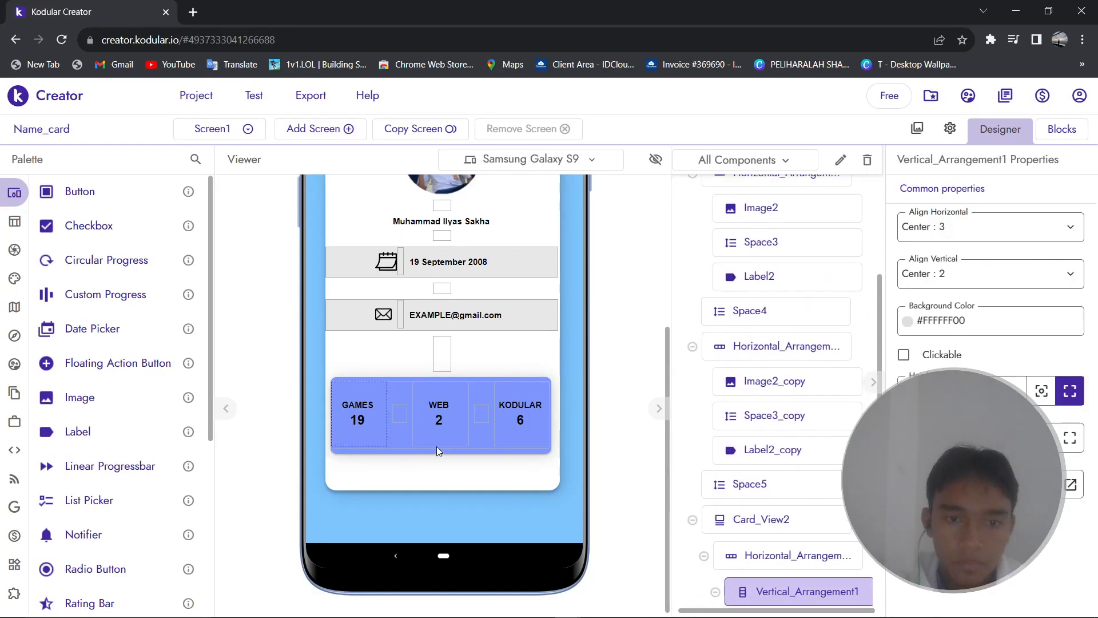
pyautogui.scroll(3, 423, 479)
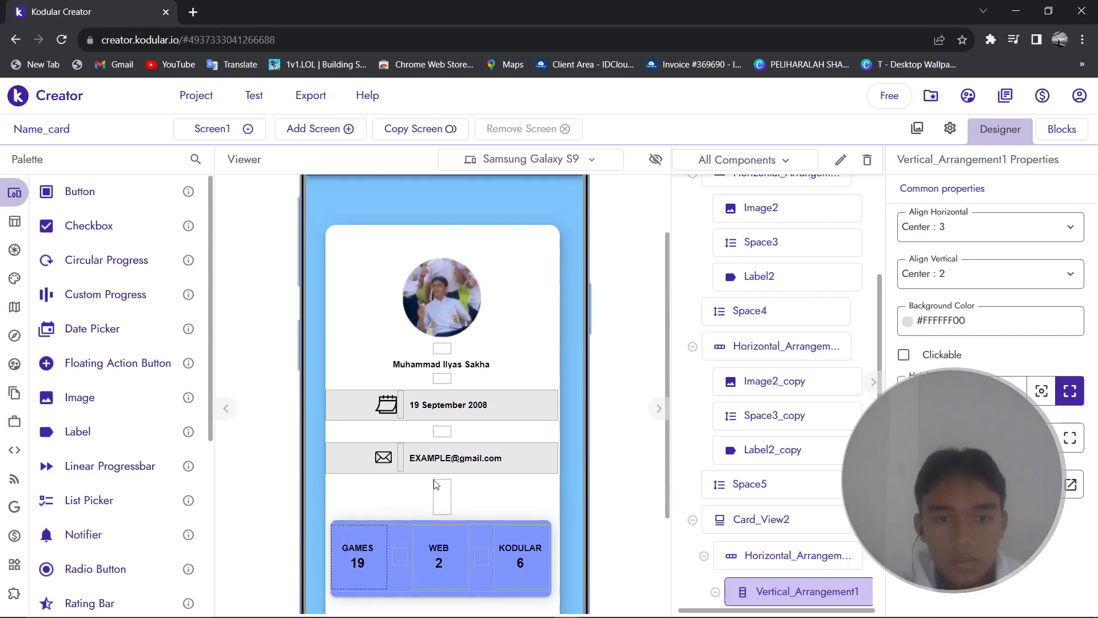
pyautogui.click(486, 522)
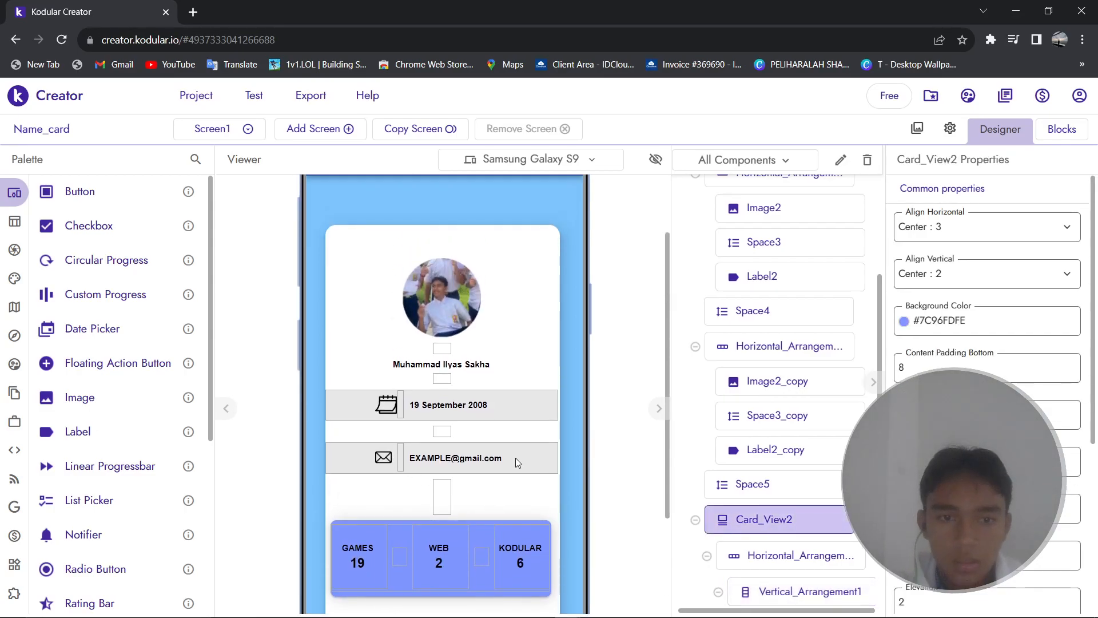
# Set the background color of the date row's horizontal arrangement to None.
pyautogui.scroll(-3, 496, 359)
pyautogui.click(525, 253)
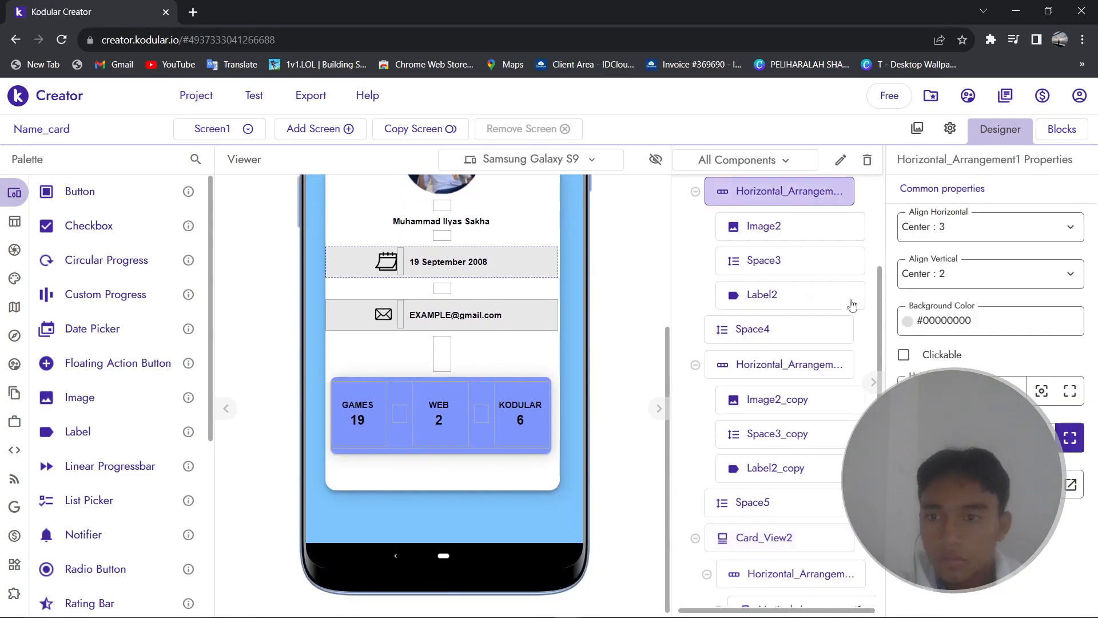
pyautogui.click(954, 323)
pyautogui.click(45, 384)
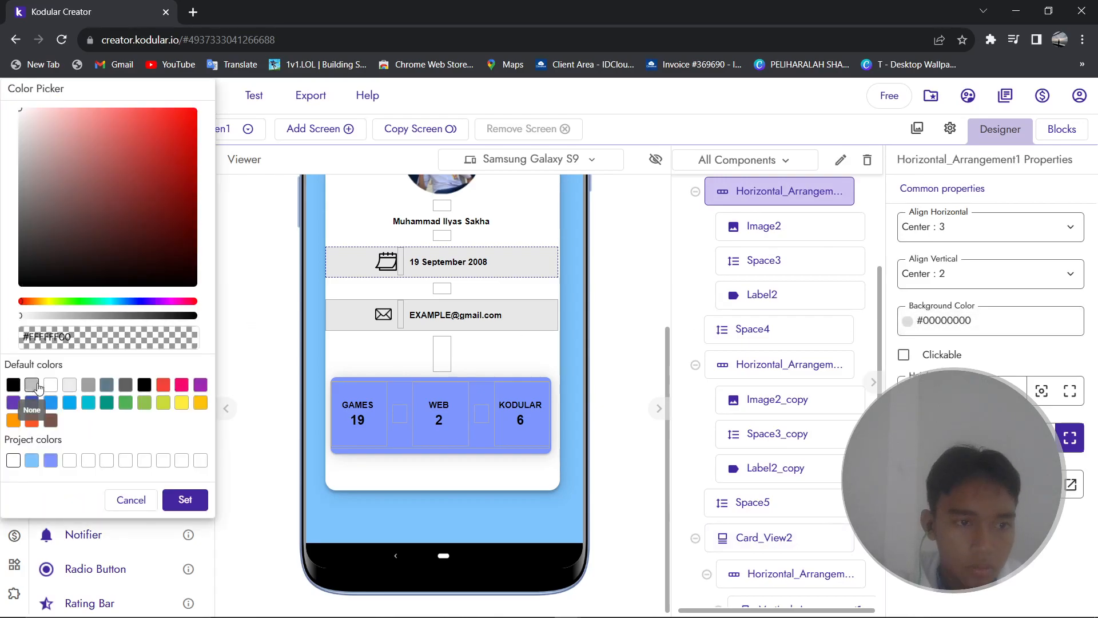
pyautogui.click(185, 499)
# Set the background color of the email row's horizontal arrangement to None.
pyautogui.click(536, 321)
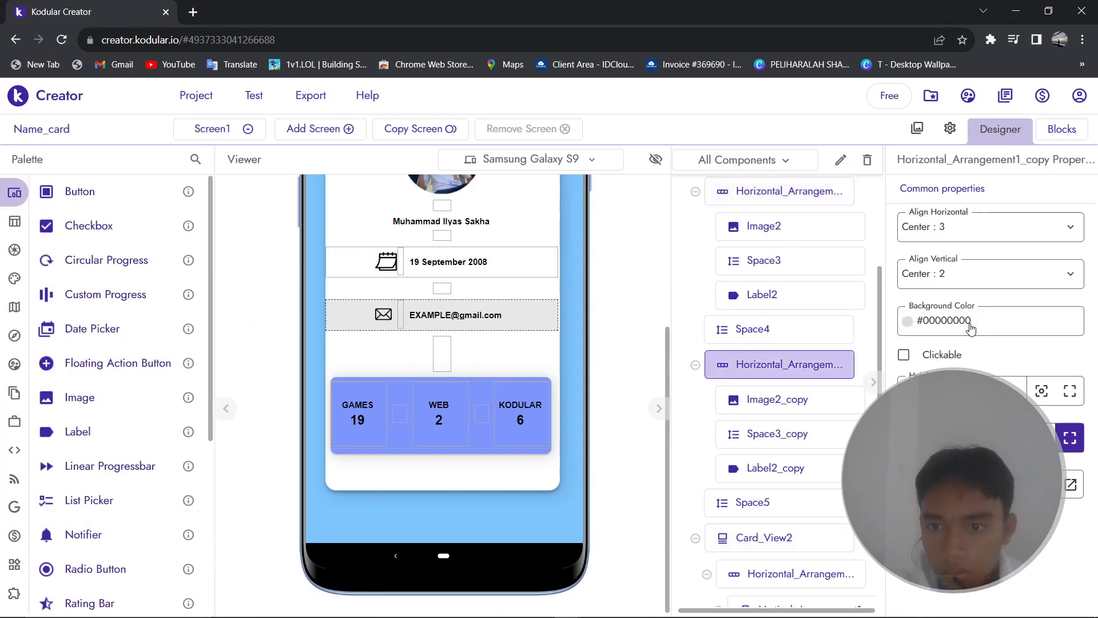
pyautogui.click(954, 321)
pyautogui.click(44, 385)
pyautogui.click(185, 499)
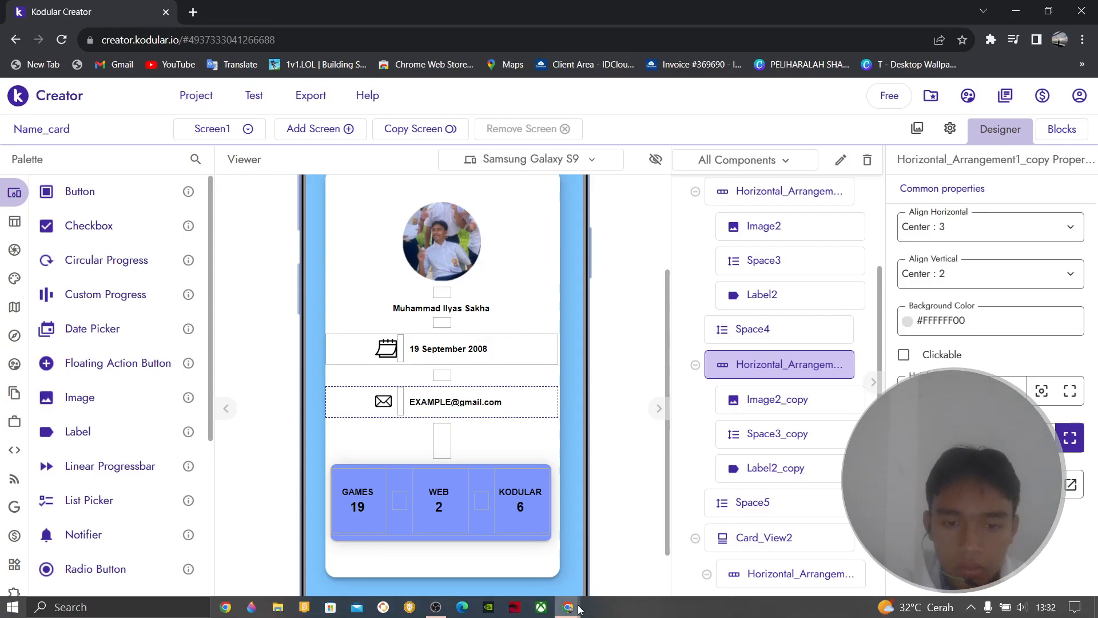
# Set the font size of the name label below the profile picture to 16.
pyautogui.moveTo(580, 609)
pyautogui.scroll(2, 579, 301)
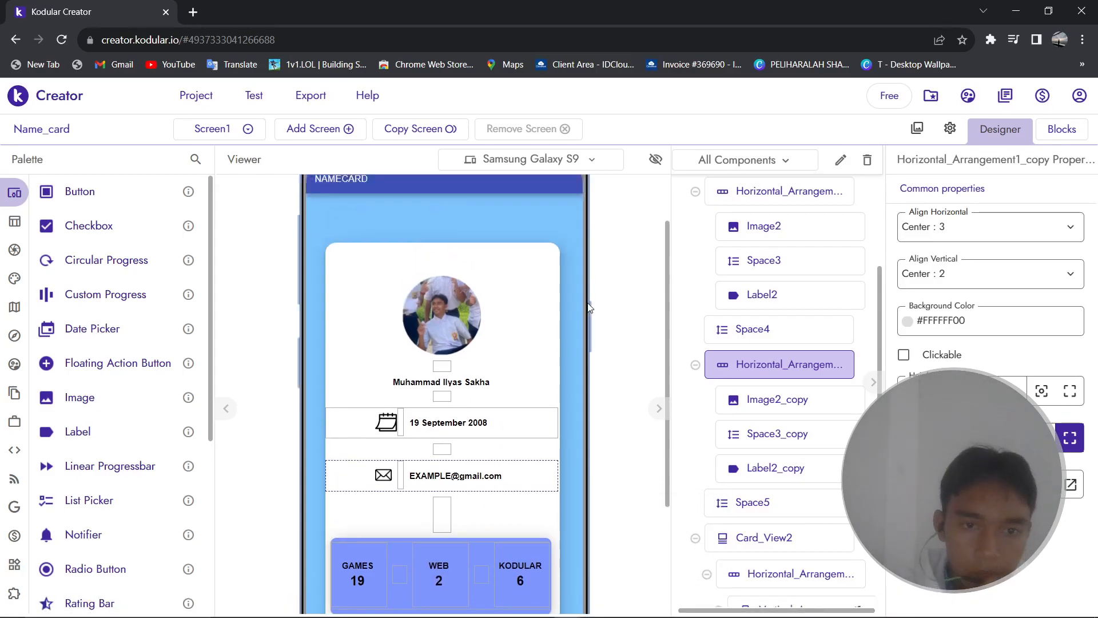
pyautogui.scroll(-2, 579, 301)
pyautogui.click(476, 309)
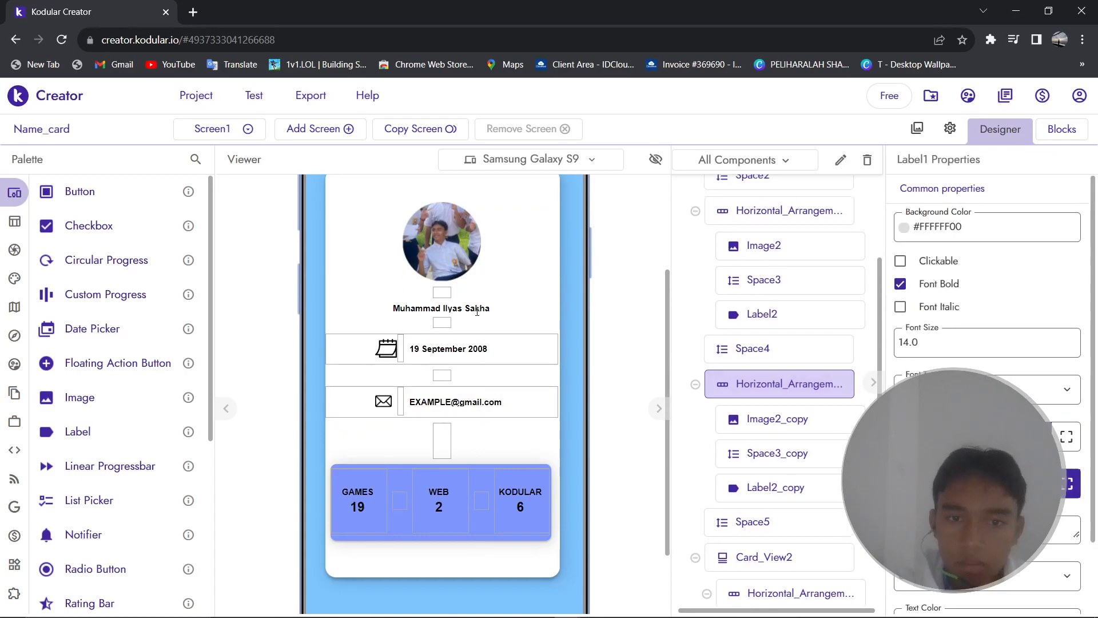
pyautogui.tripleClick(966, 329)
pyautogui.write('16')
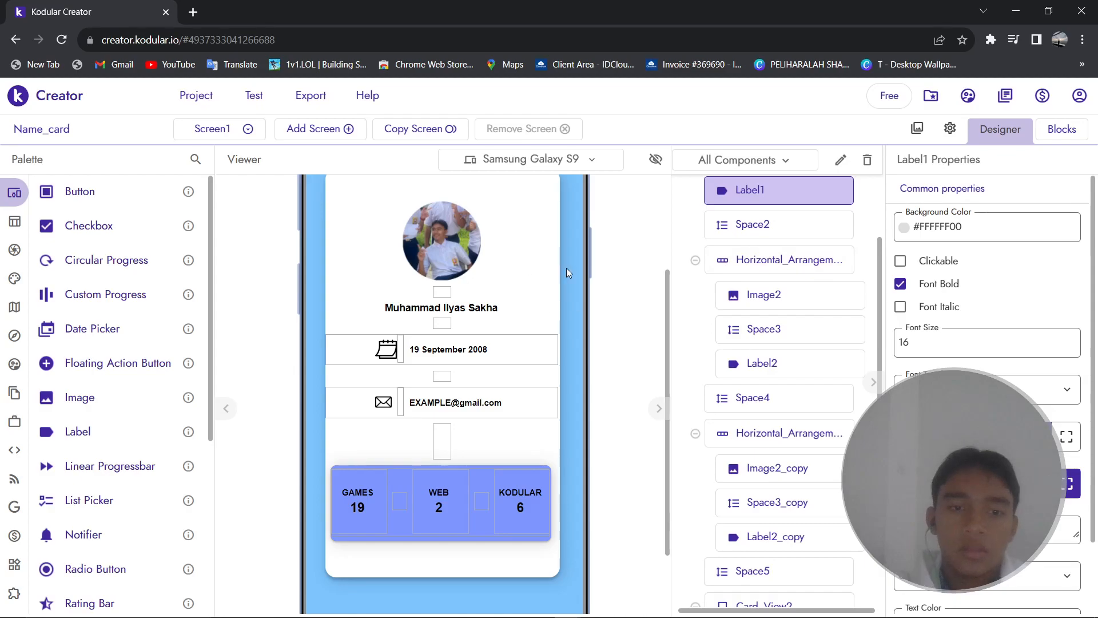
pyautogui.scroll(3, 459, 379)
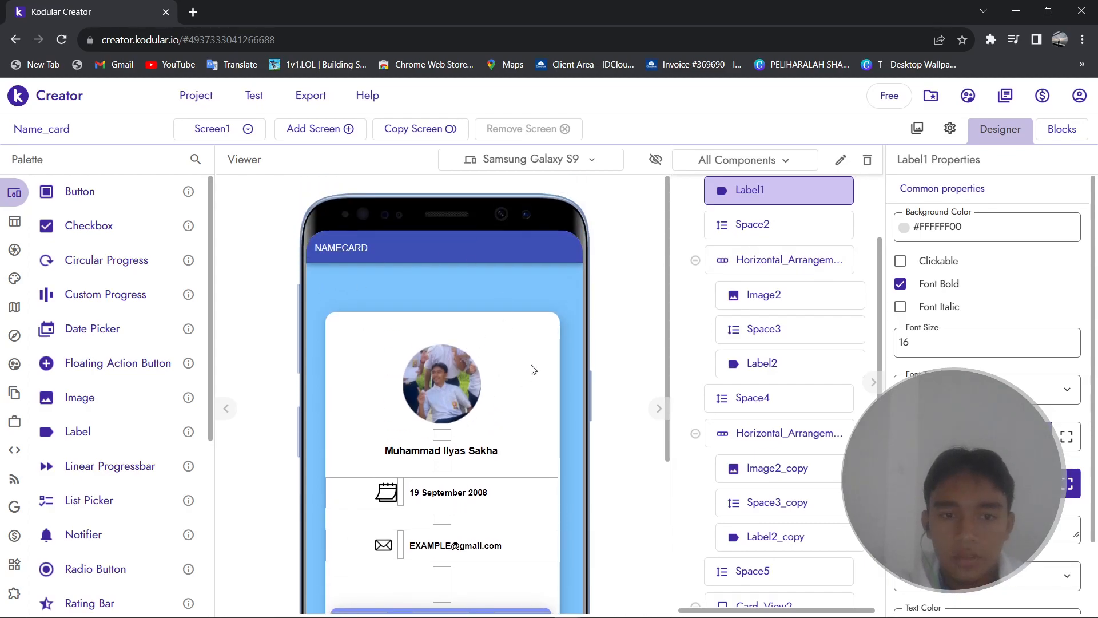
pyautogui.scroll(-3, 462, 378)
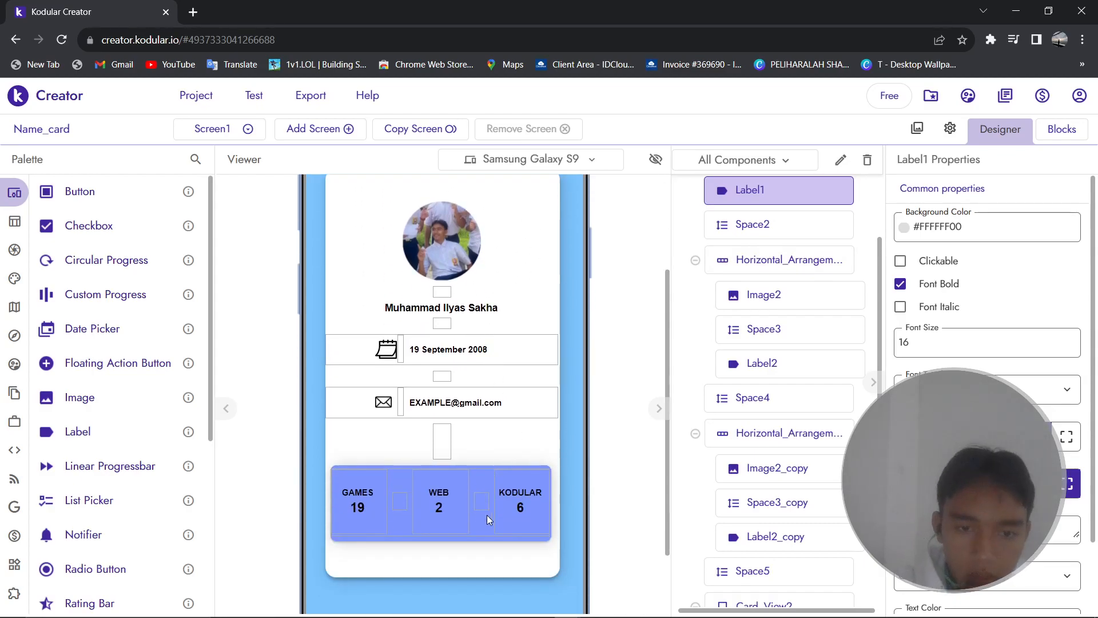
# Increase the height of the inner card that holds the GAMES, WEB and KODULAR columns.
pyautogui.click(486, 466)
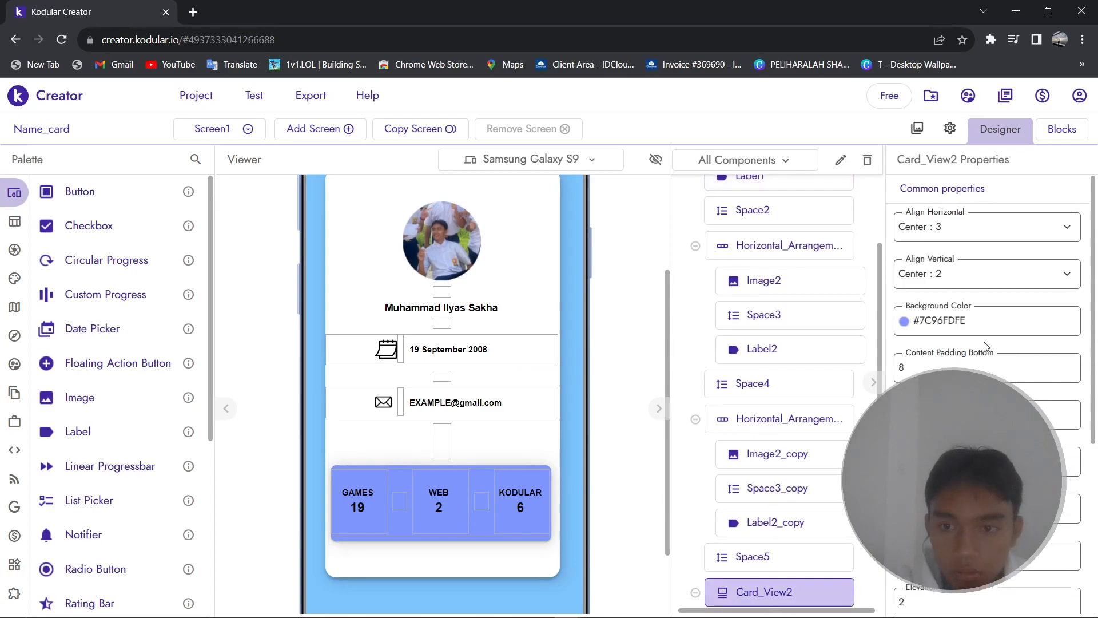
pyautogui.scroll(-5, 912, 309)
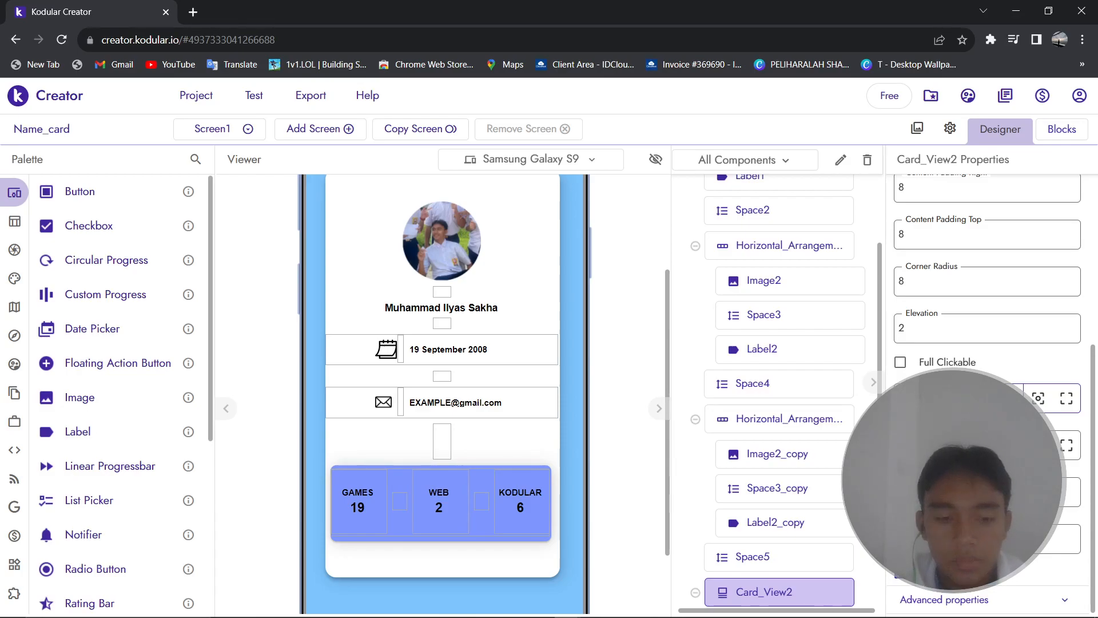
pyautogui.press('Return')
pyautogui.scroll(2, 538, 410)
pyautogui.scroll(-2, 457, 412)
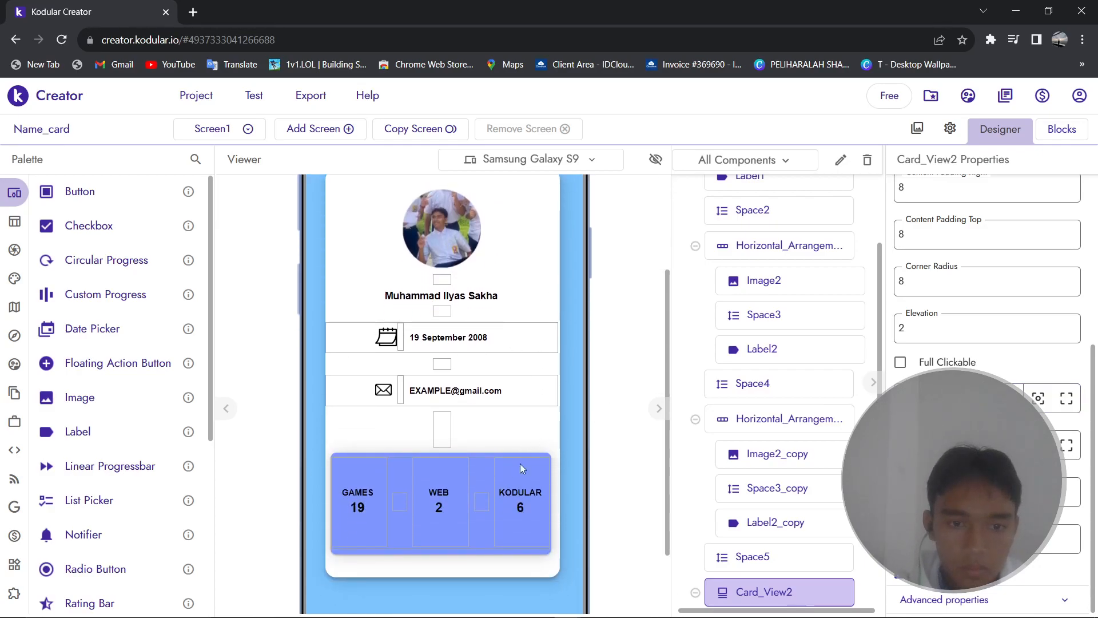
# Add a Label above the count columns inside the inner card, with its width filling the parent and its text centered.
pyautogui.click(404, 470)
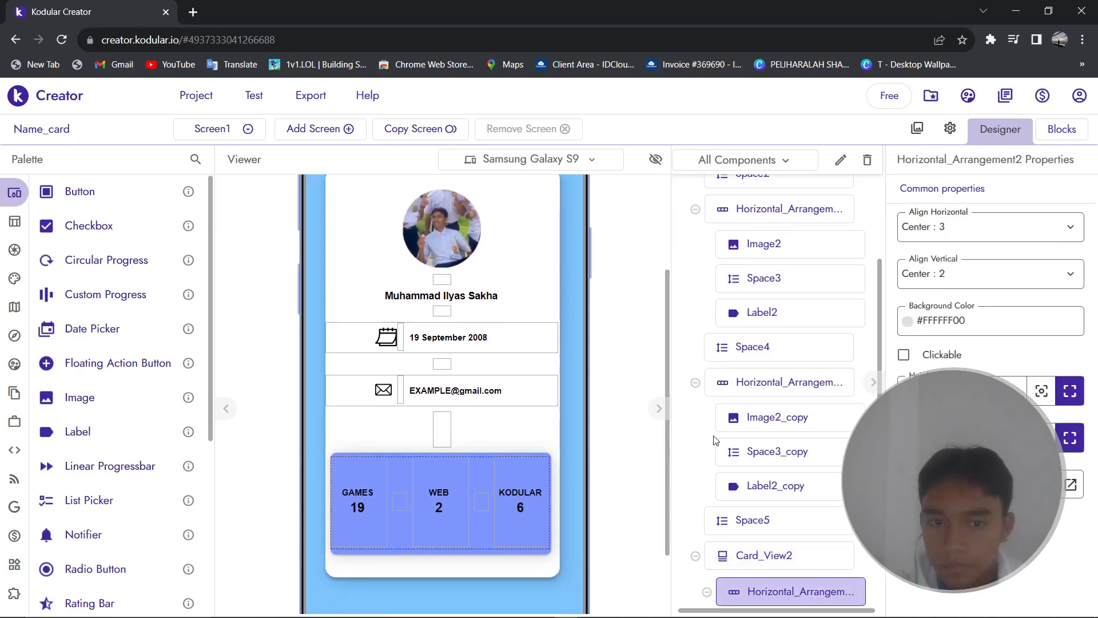
pyautogui.moveTo(89, 432); pyautogui.dragTo(474, 456)
pyautogui.scroll(-1, 987, 343)
pyautogui.scroll(-1, 987, 343)
pyautogui.click(1067, 398)
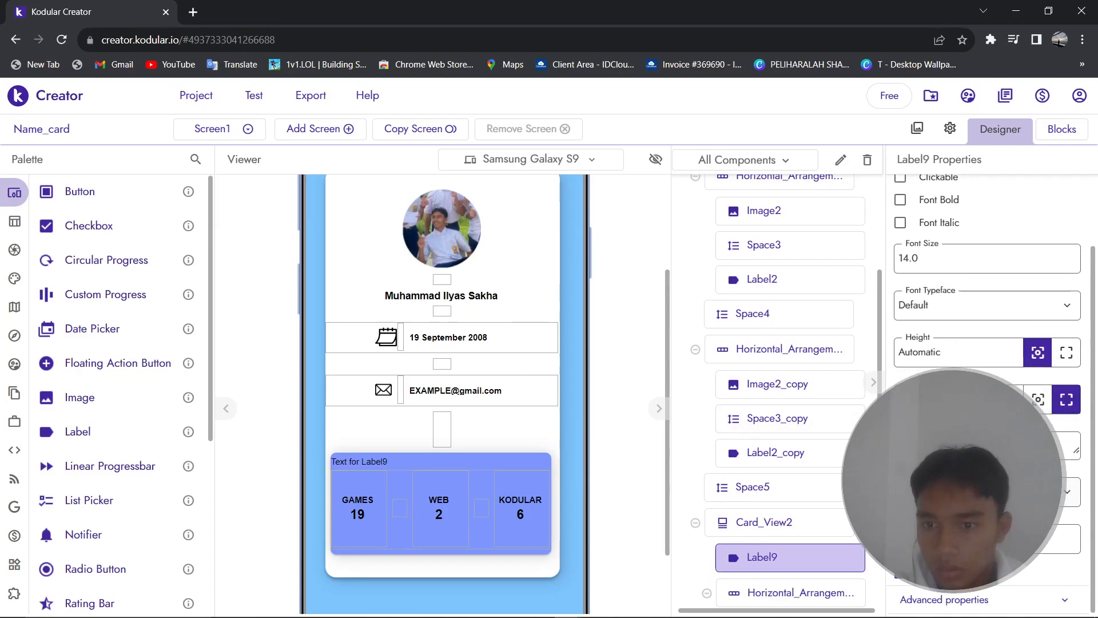
pyautogui.click(1062, 539)
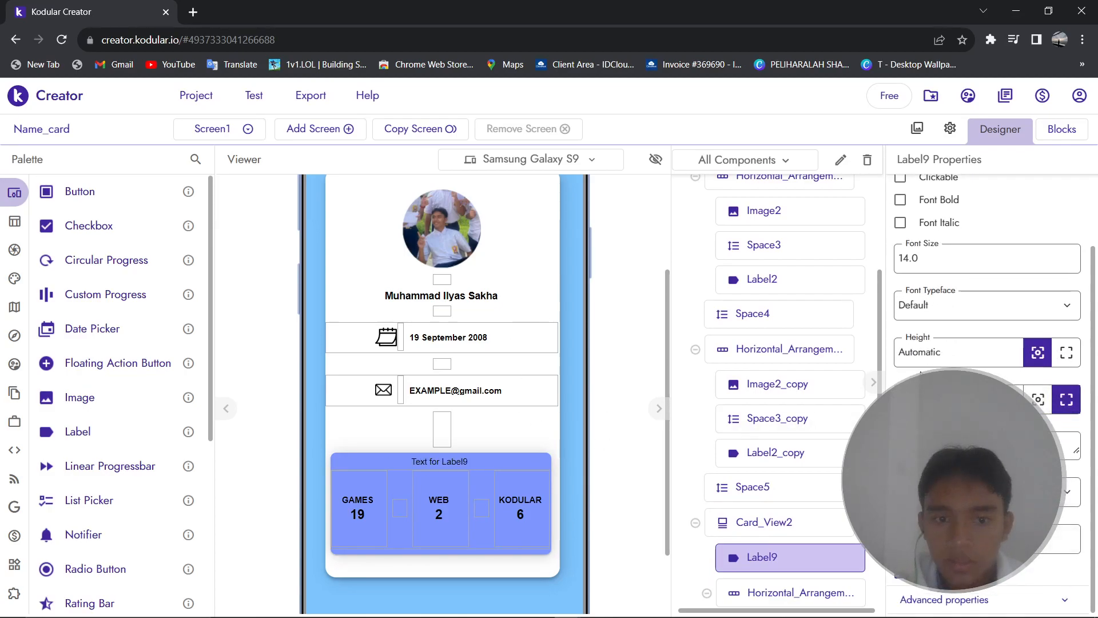
# Format the inner card's new label as bold with font size 18 and set its text to MY PROJECTS.
pyautogui.doubleClick(973, 258)
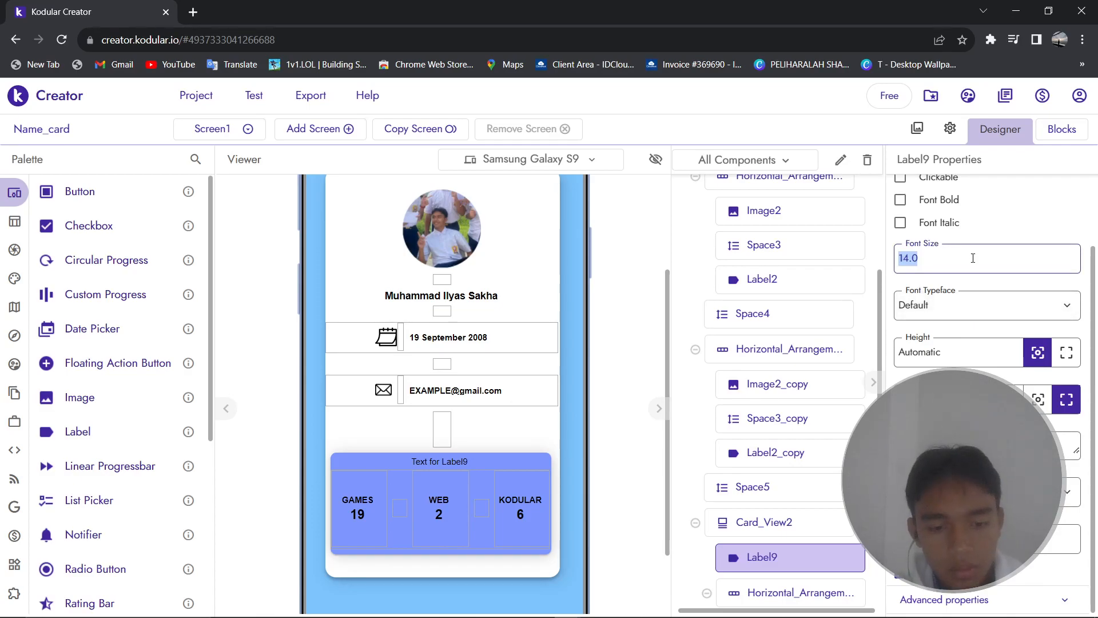
pyautogui.write('18')
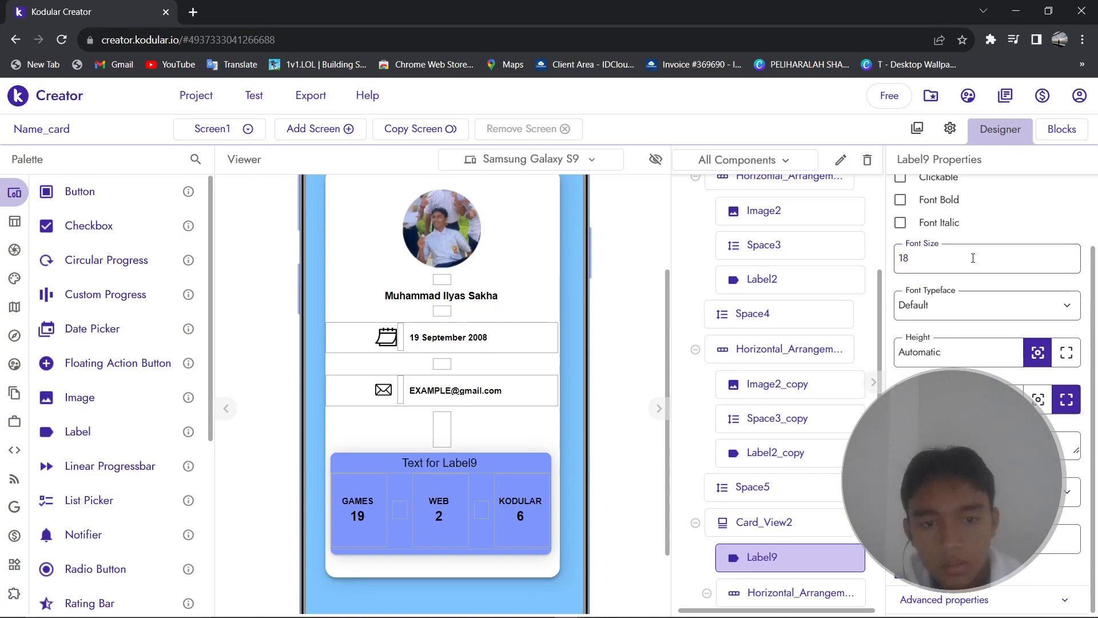
pyautogui.click(941, 201)
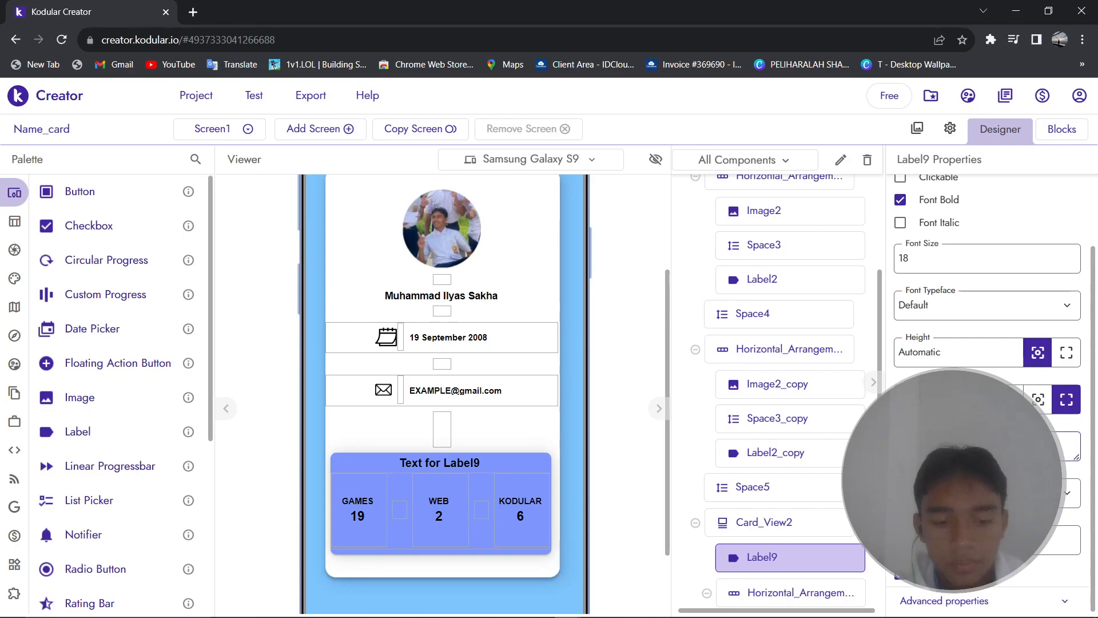
pyautogui.press('Return')
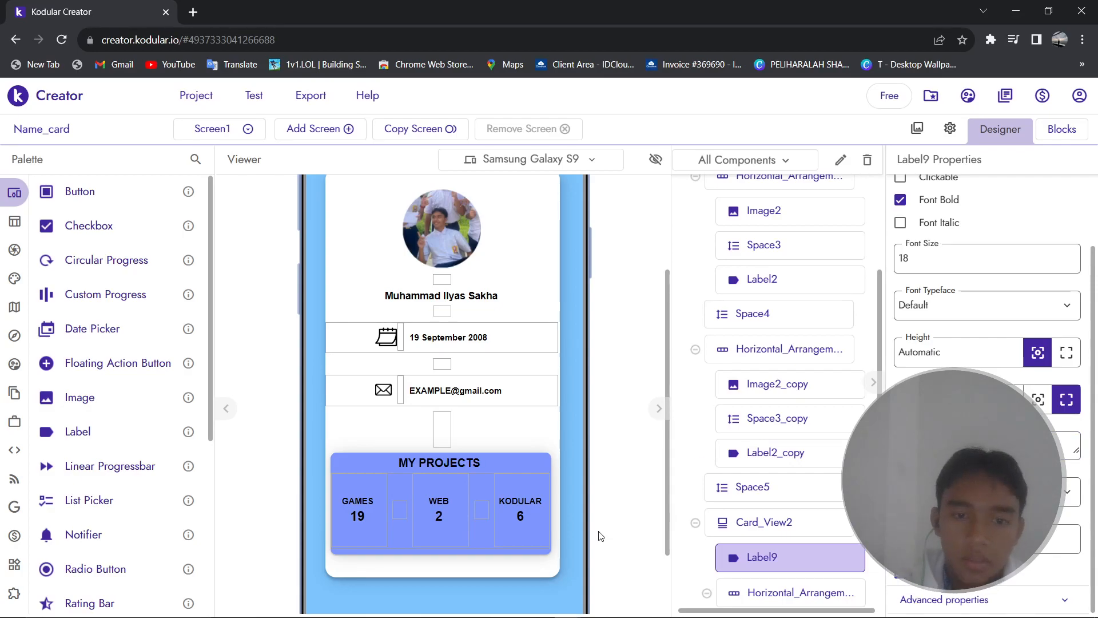
# Examine the whole name card layout in the preview, from the title bar down to the MY PROJECTS card.
pyautogui.scroll(-2, 618, 464)
pyautogui.scroll(2, 623, 458)
pyautogui.scroll(-2, 626, 455)
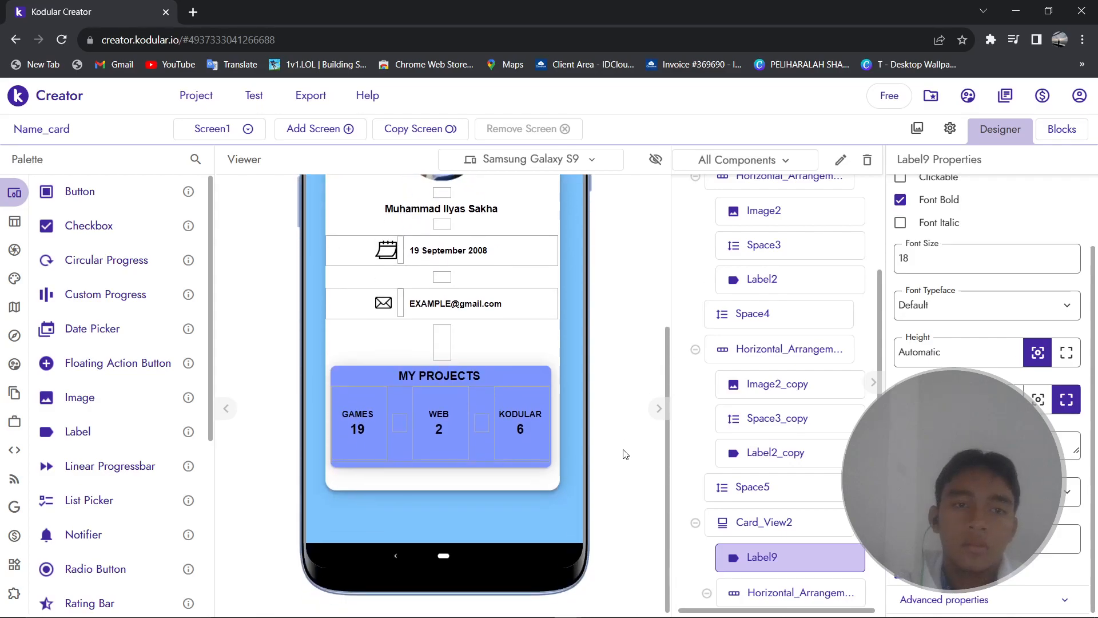
pyautogui.scroll(1, 626, 455)
pyautogui.scroll(3, 618, 401)
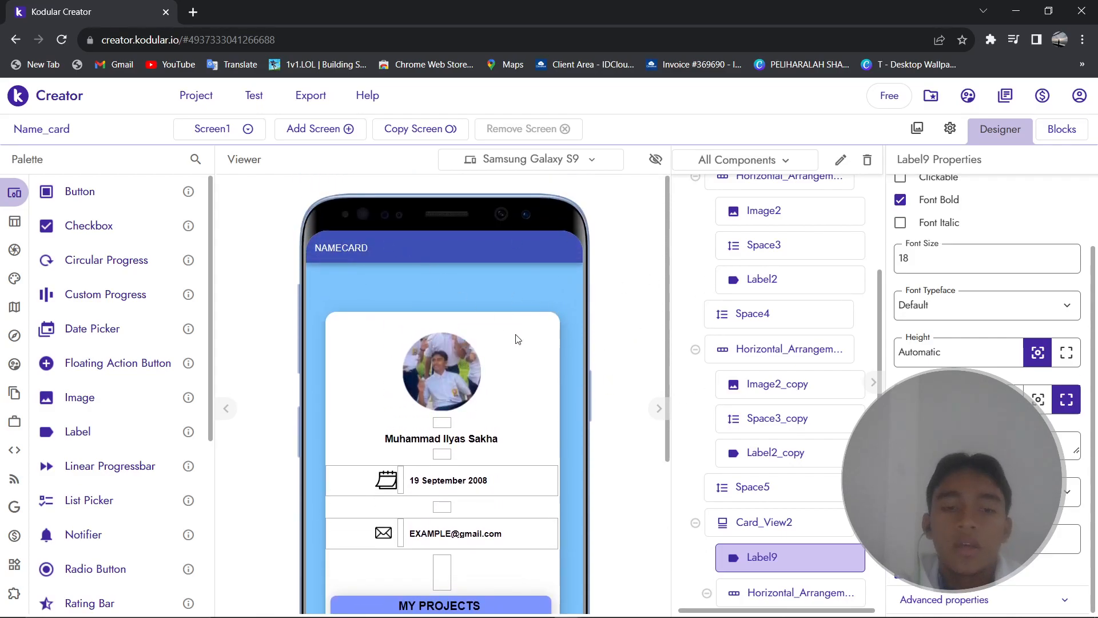
pyautogui.scroll(-2, 527, 348)
pyautogui.scroll(-2, 579, 424)
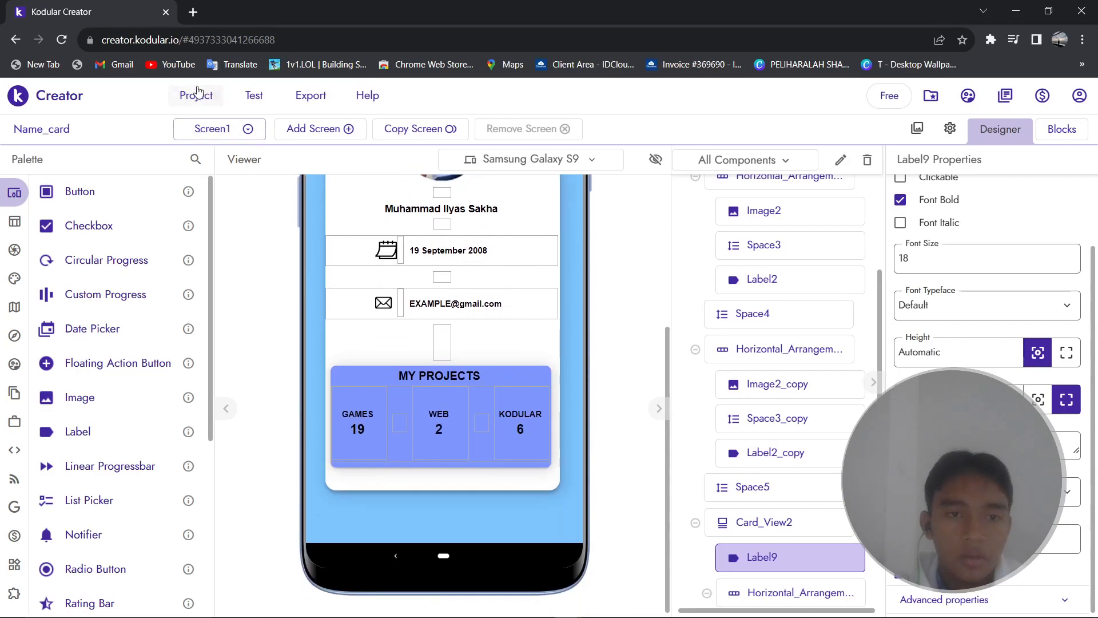
pyautogui.scroll(2, 424, 393)
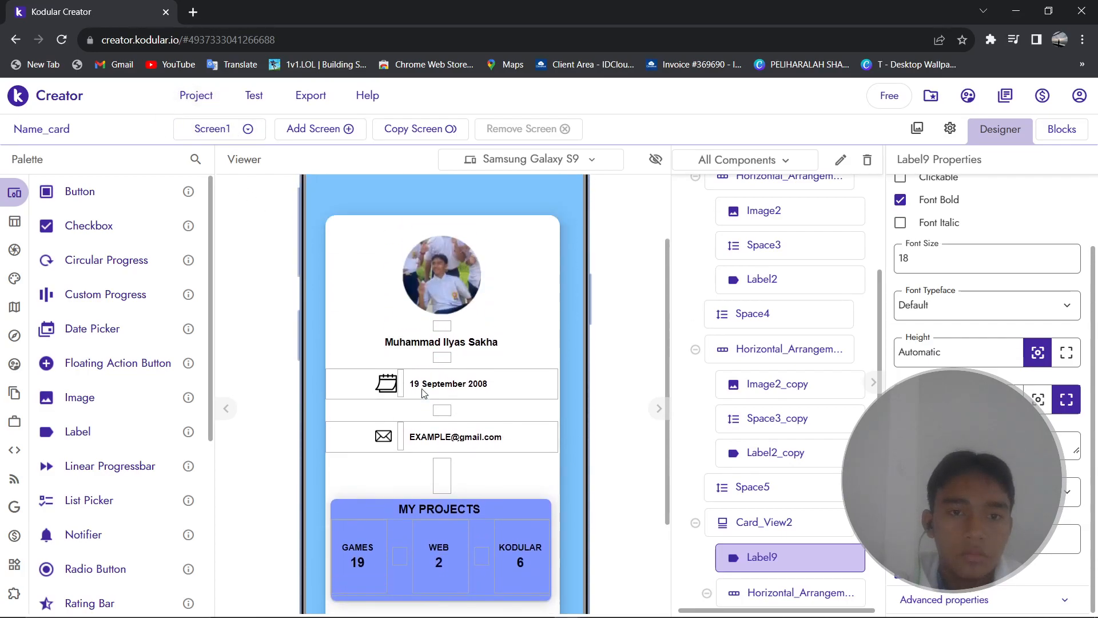
# Show the Companion connection code for testing the app on a device, and close the connection dialog.
pyautogui.click(254, 97)
pyautogui.click(319, 124)
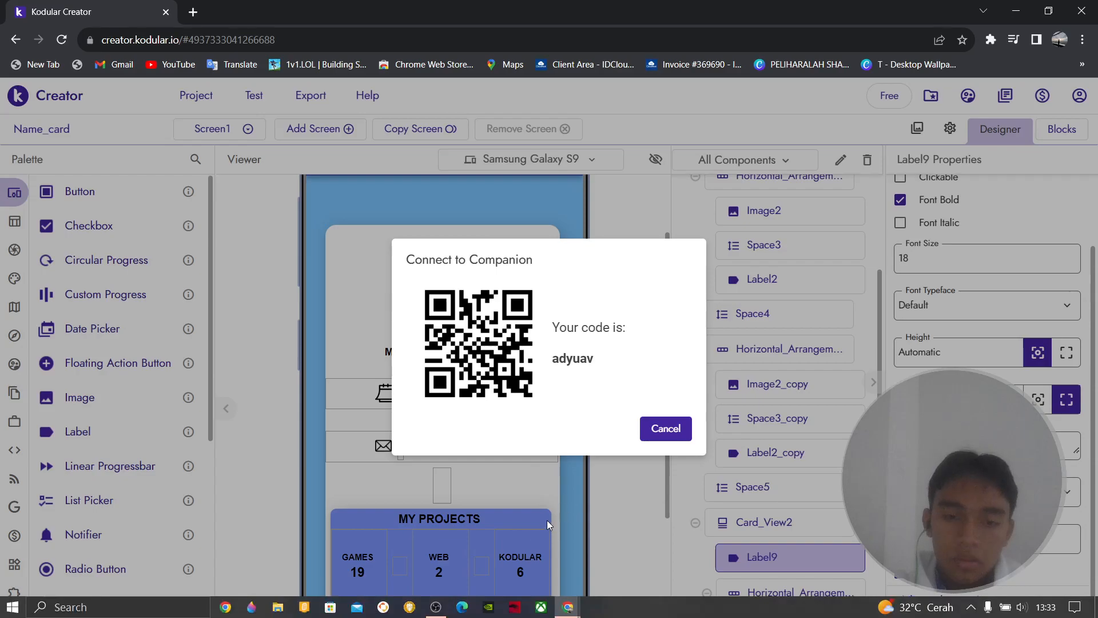
pyautogui.click(680, 425)
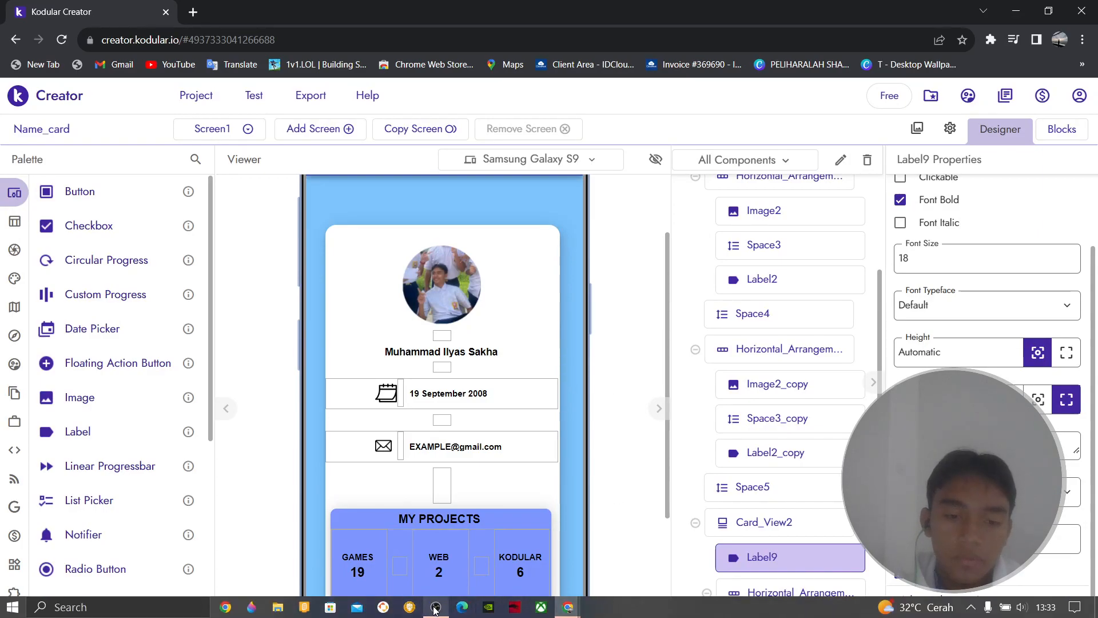
pyautogui.click(436, 608)
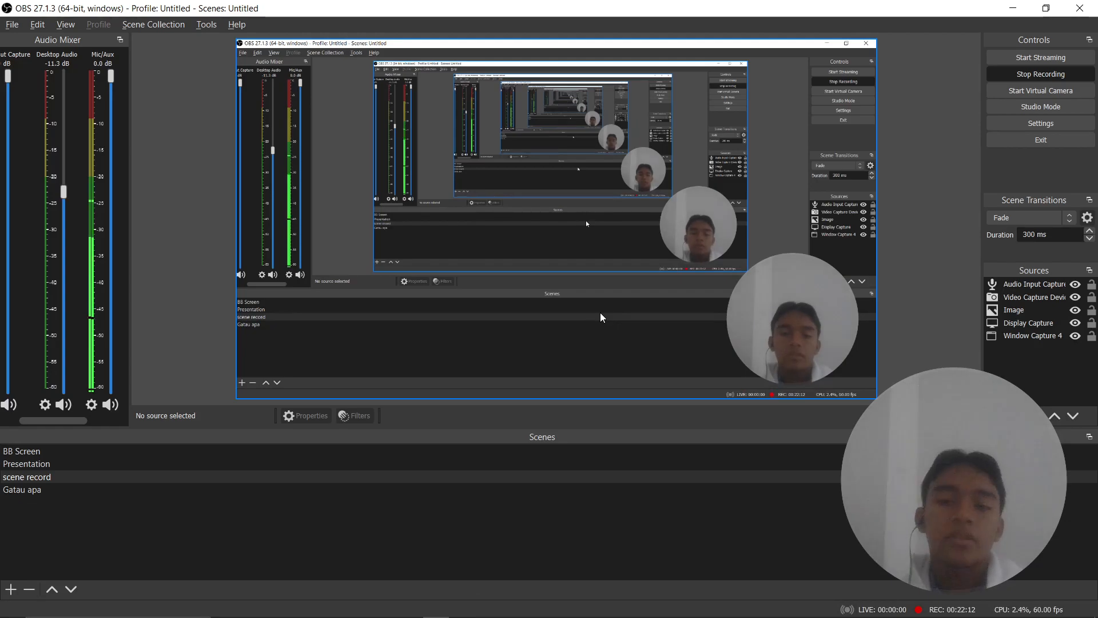